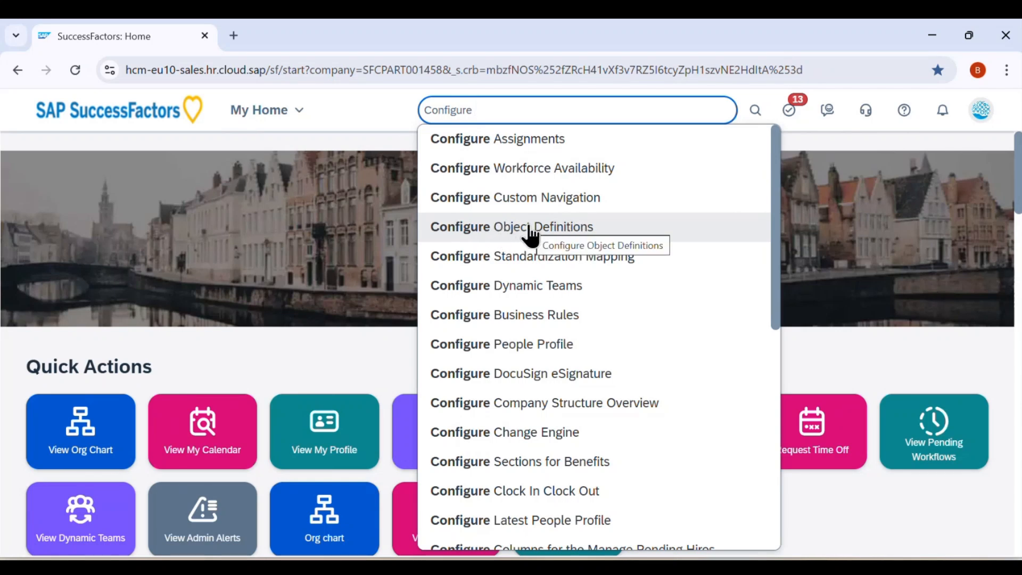
Open the Configure Object Definitions page from the action search suggestions
{"action": "left_click", "coordinate": [529, 228]}
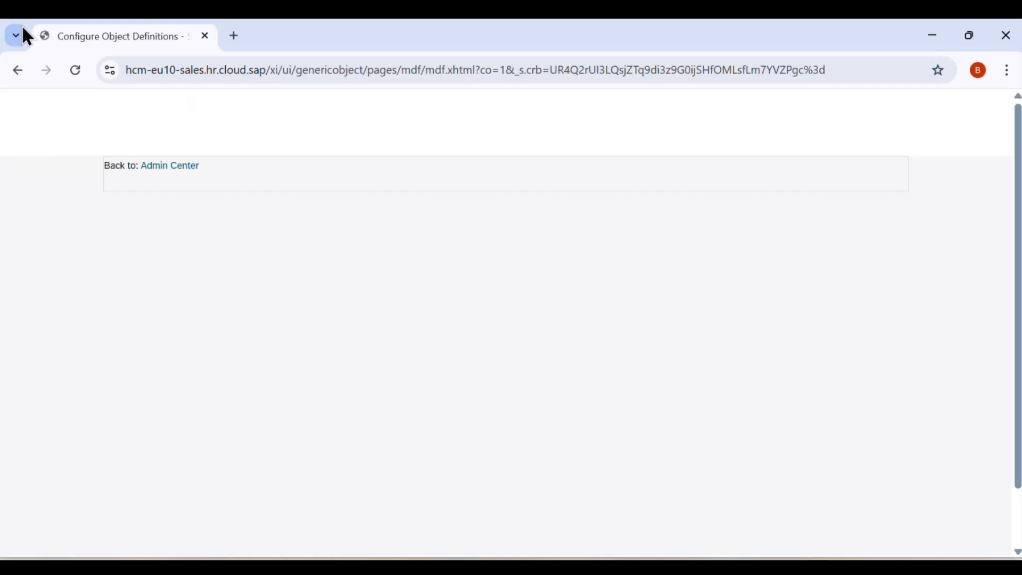
{"action": "key", "text": "super+shift+s"}
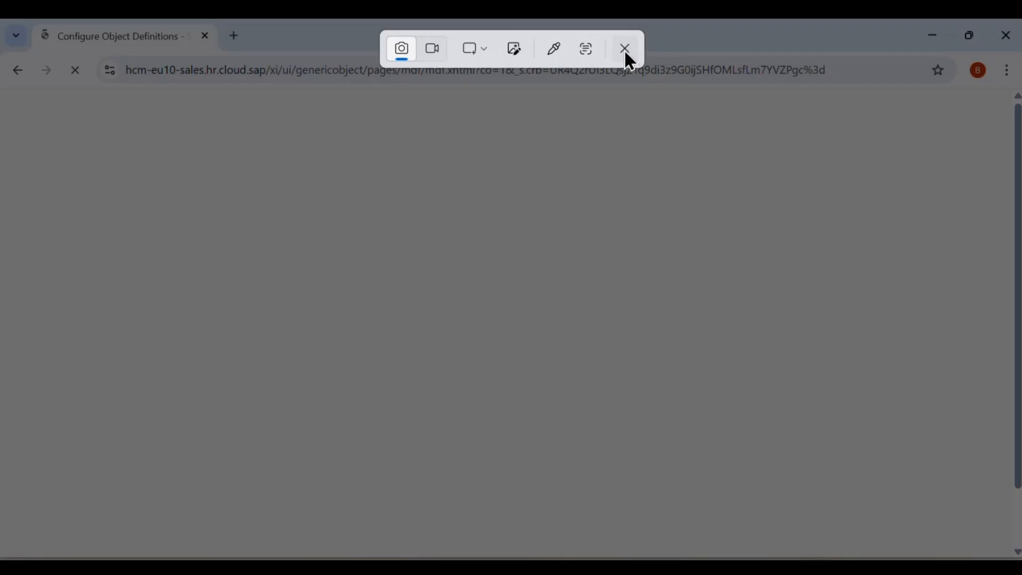
{"action": "left_click", "coordinate": [625, 49]}
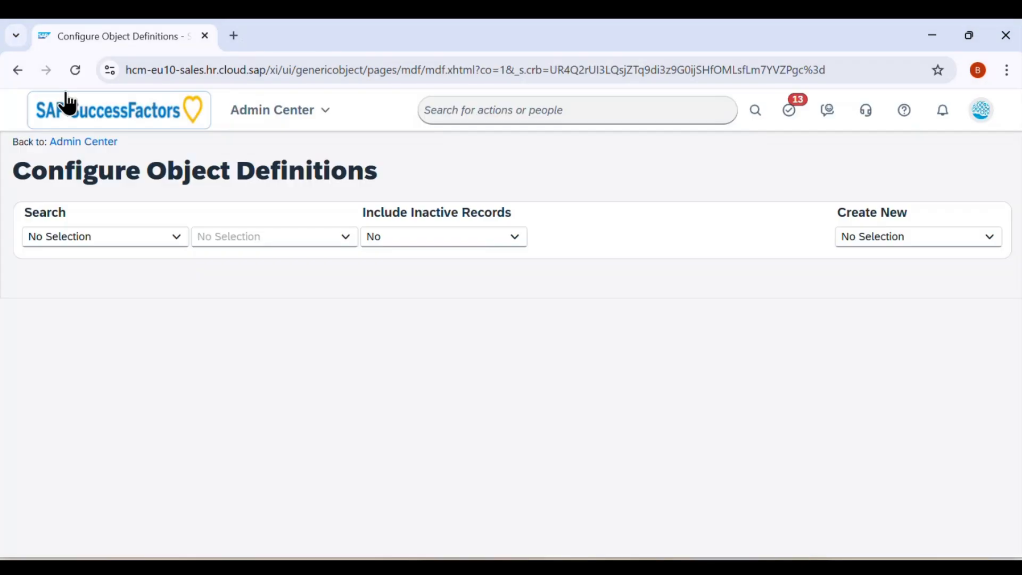
Search actions for "Configure Object" and capture a screenshot of the page header with the Configure Object Definitions suggestion
{"action": "left_click", "coordinate": [514, 109]}
{"action": "type", "text": "Confi"}
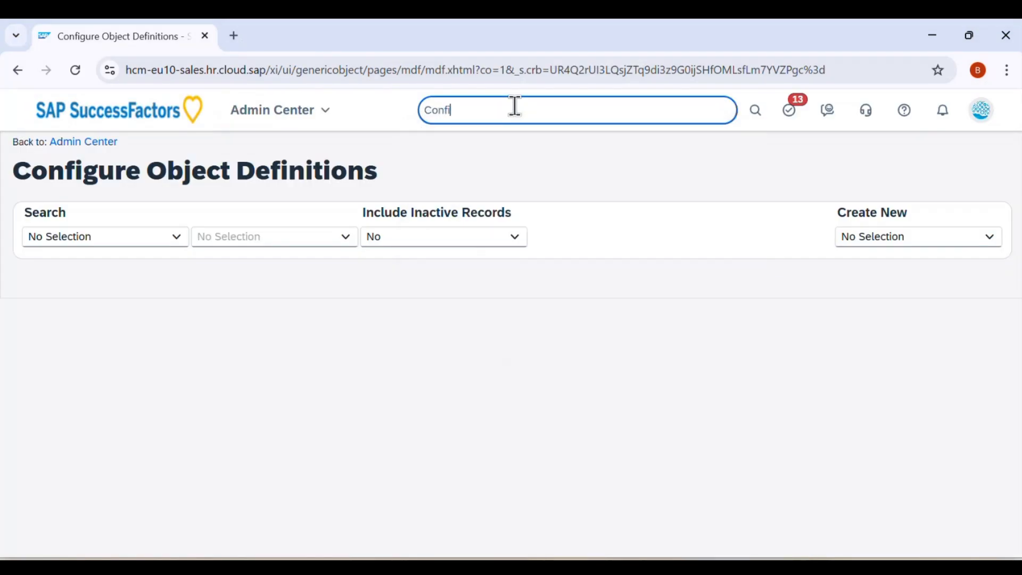
{"action": "type", "text": "gure "}
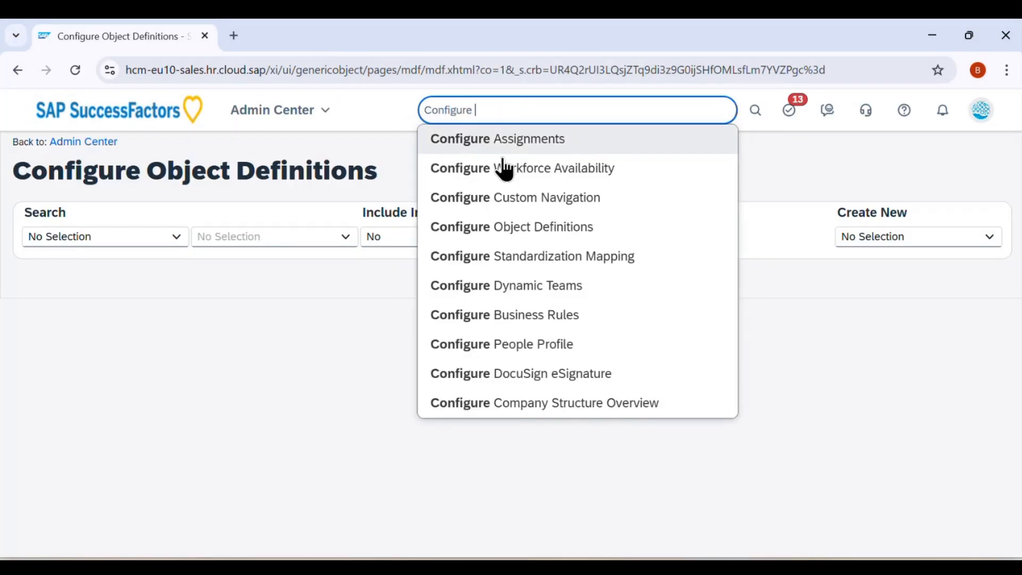
{"action": "type", "text": "Object"}
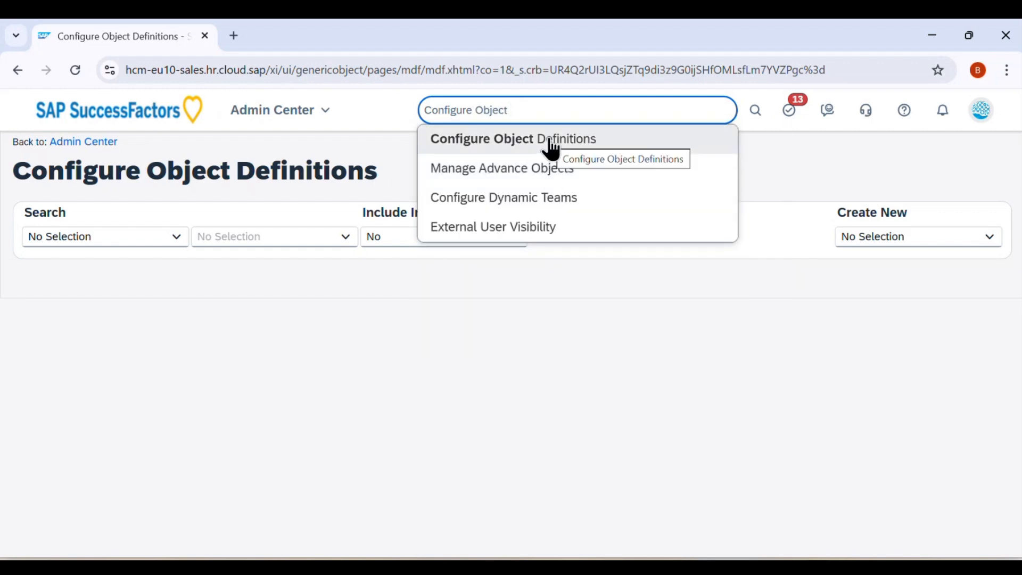
{"action": "key", "text": "super+shift+s"}
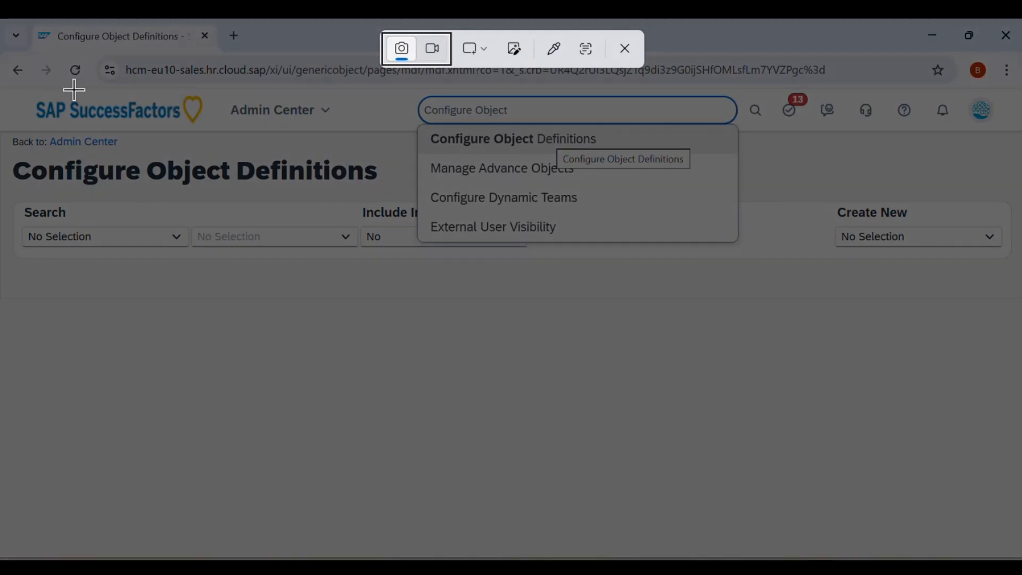
{"action": "left_click_drag", "start_coordinate": [8, 89], "coordinate": [1020, 156]}
Switch to the Notion notes and paste the screenshot on a new line below the Configure Object Definitions transaction
{"action": "key", "text": "alt+Tab"}
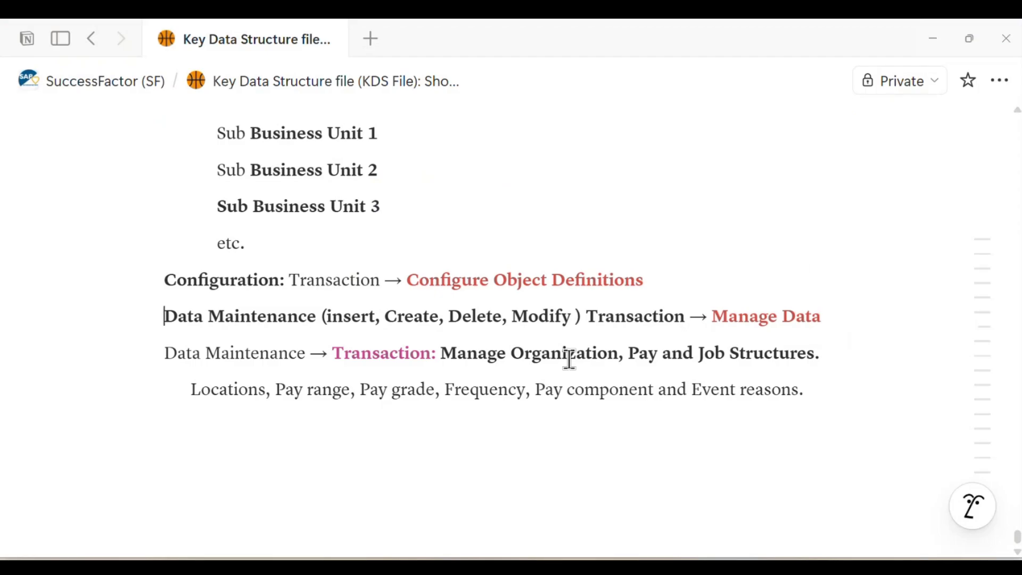
{"action": "left_click", "coordinate": [703, 274]}
{"action": "key", "text": "Return"}
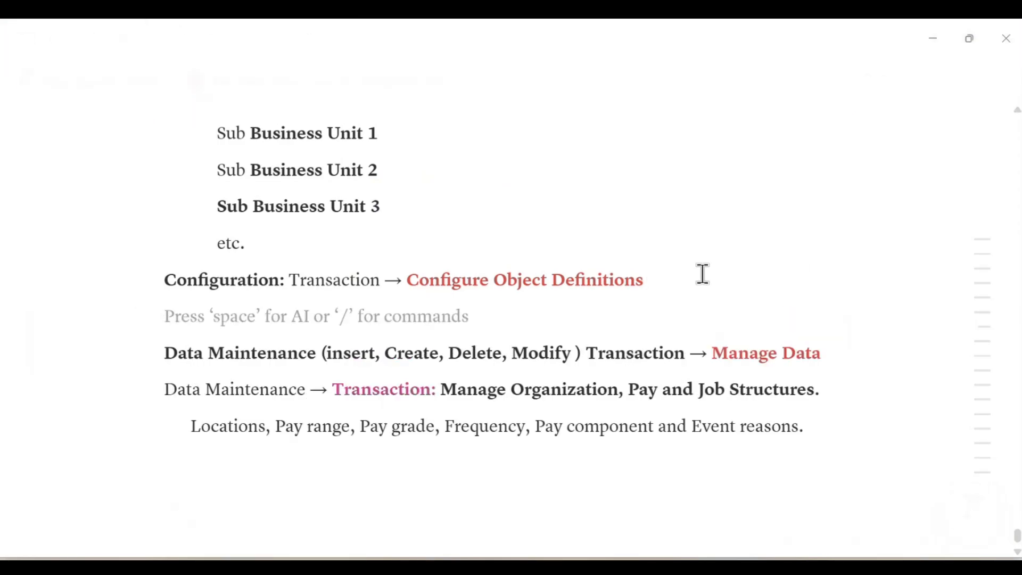
{"action": "key", "text": "ctrl+v"}
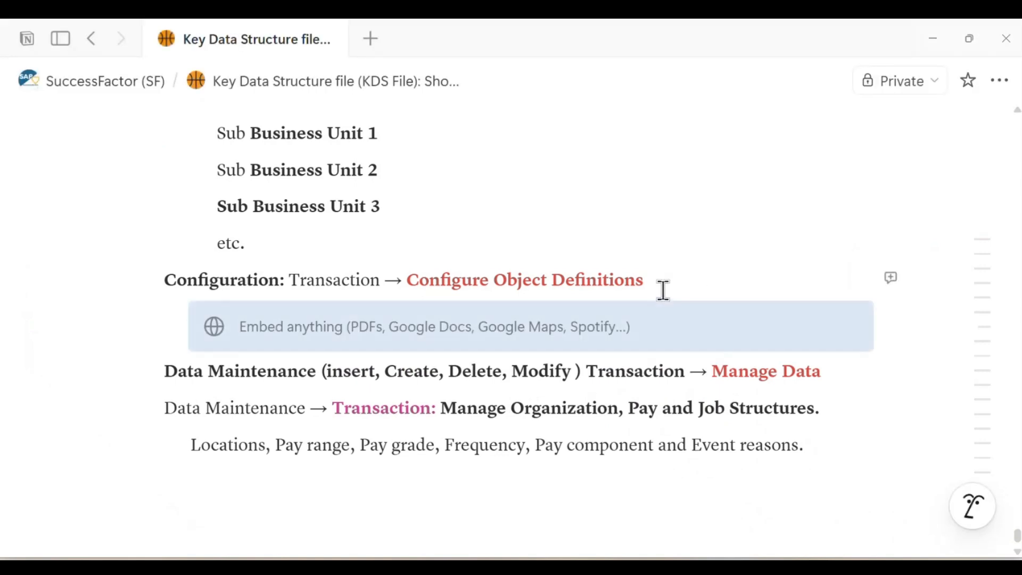
Return to SuccessFactors, search actions for "Manage Data" and capture a screenshot of the header with the Manage Data suggestion
{"action": "key", "text": "alt+Tab"}
{"action": "left_click_drag", "start_coordinate": [584, 115], "coordinate": [406, 137]}
{"action": "type", "text": "Manage"}
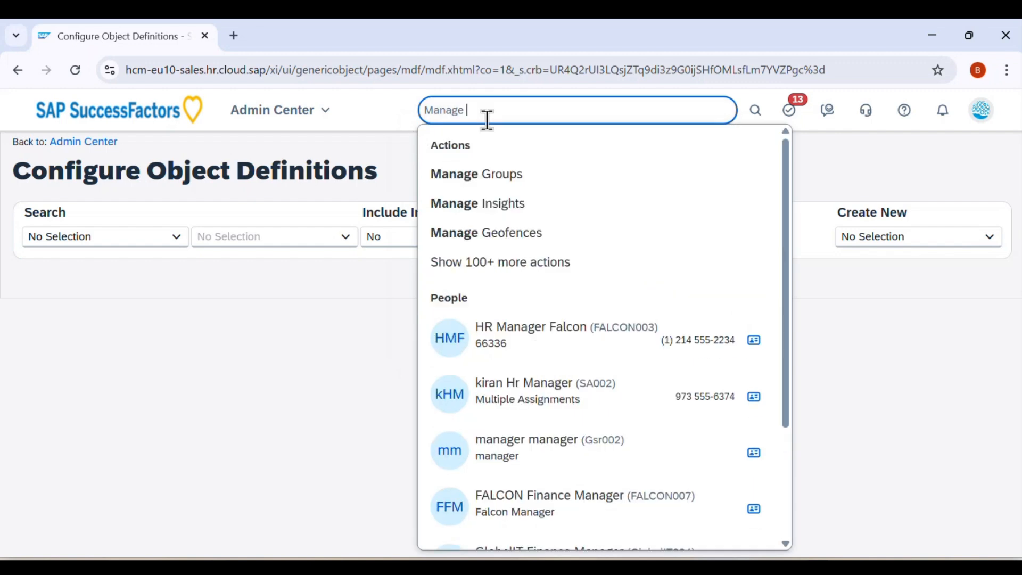
{"action": "type", "text": " Data"}
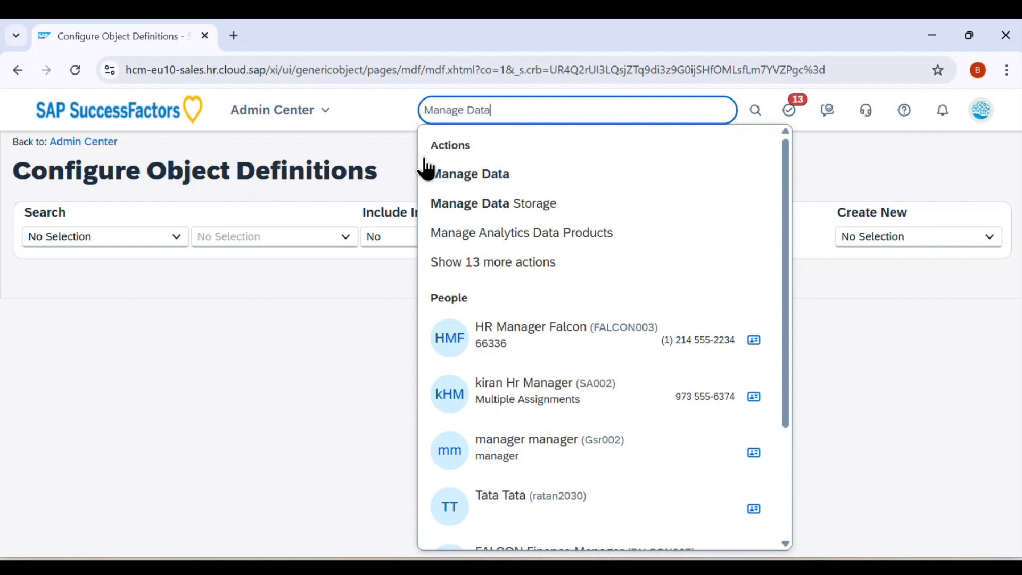
{"action": "key", "text": "super+shift+s"}
{"action": "left_click_drag", "start_coordinate": [9, 87], "coordinate": [1021, 193]}
Switch to the Notion notes and paste the screenshot on a new line below the Manage Data transaction
{"action": "key", "text": "alt+Tab"}
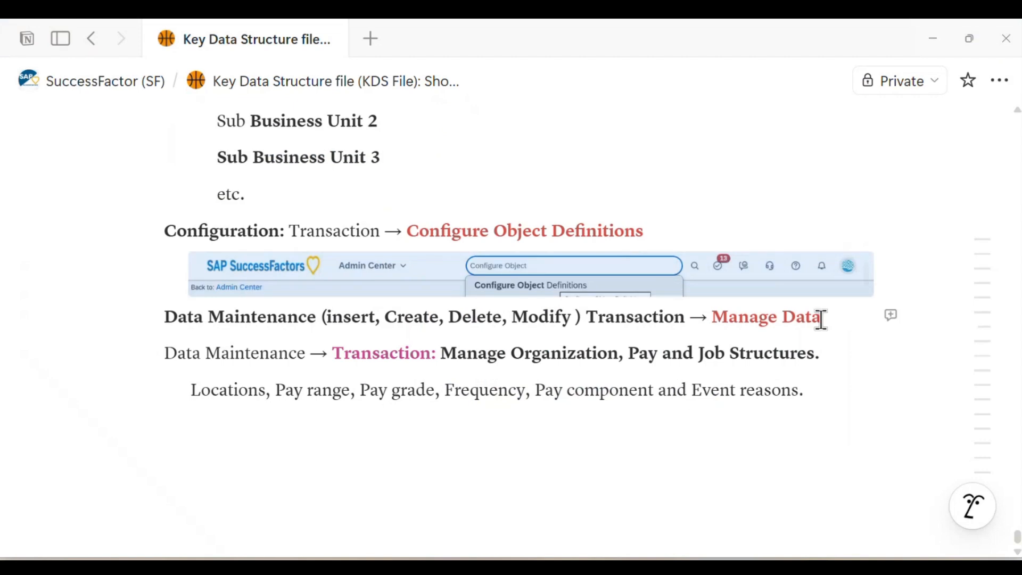
{"action": "key", "text": "Return"}
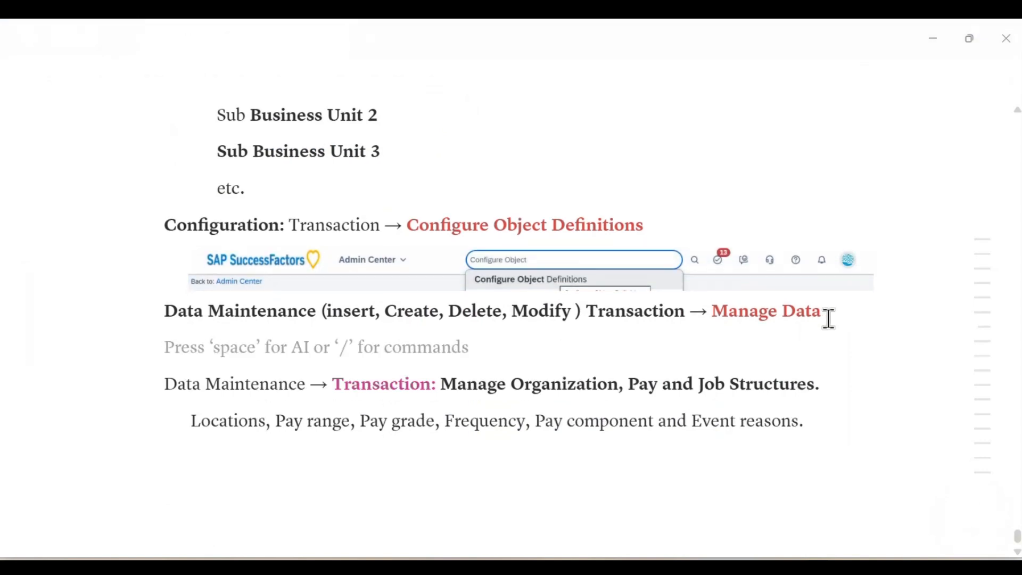
{"action": "key", "text": "ctrl+v"}
{"action": "scroll", "coordinate": [848, 326], "scroll_direction": "down", "scroll_amount": 1}
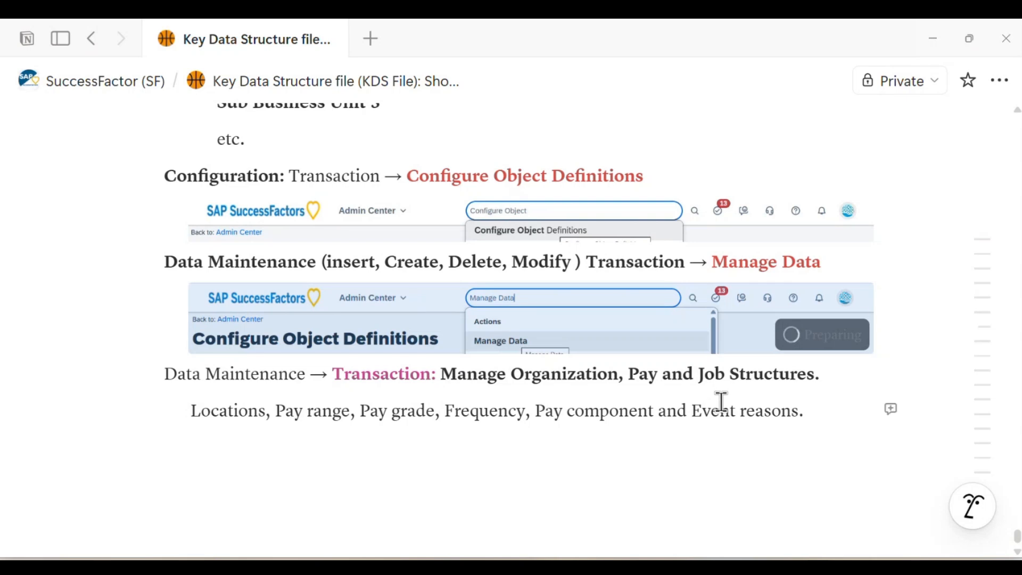
Return to SuccessFactors, search for "Manage Orga" and capture a screenshot showing the Manage Organization, Pay and Job Structures suggestion
{"action": "key", "text": "alt+Tab"}
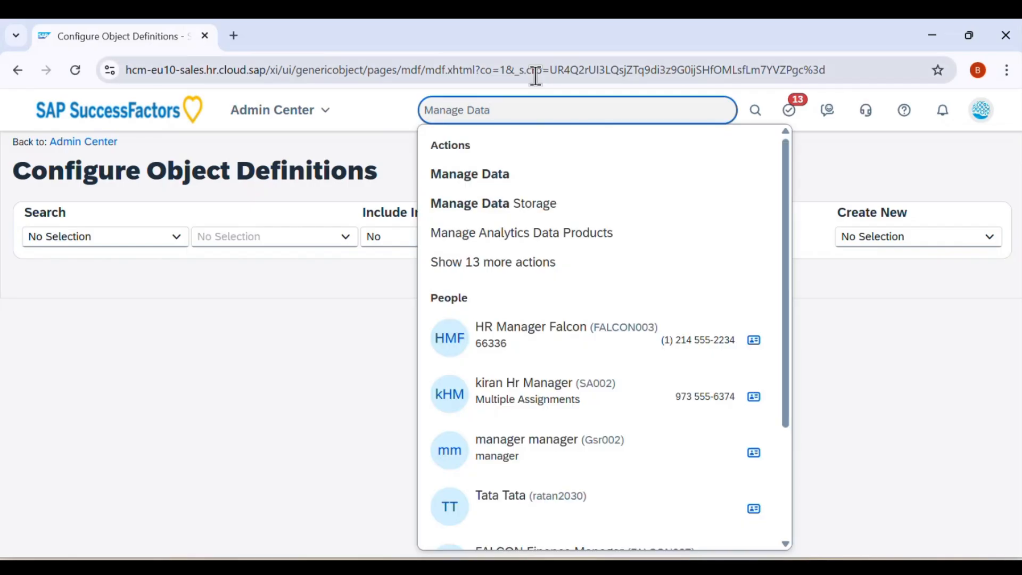
{"action": "key", "text": "BackSpace"}
{"action": "key", "text": "BackSpace"}
{"action": "key", "text": "BackSpace"}
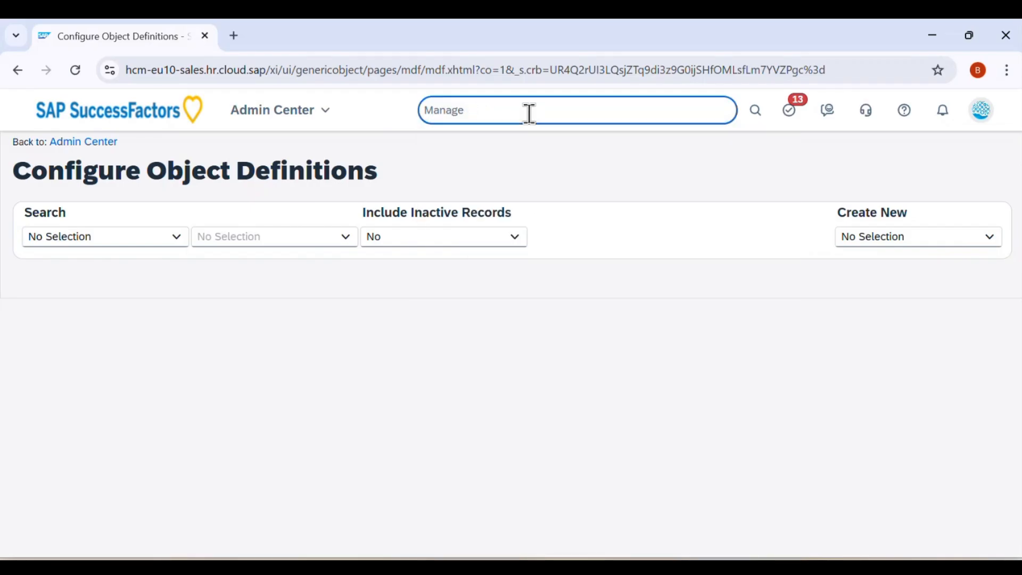
{"action": "type", "text": "Orga"}
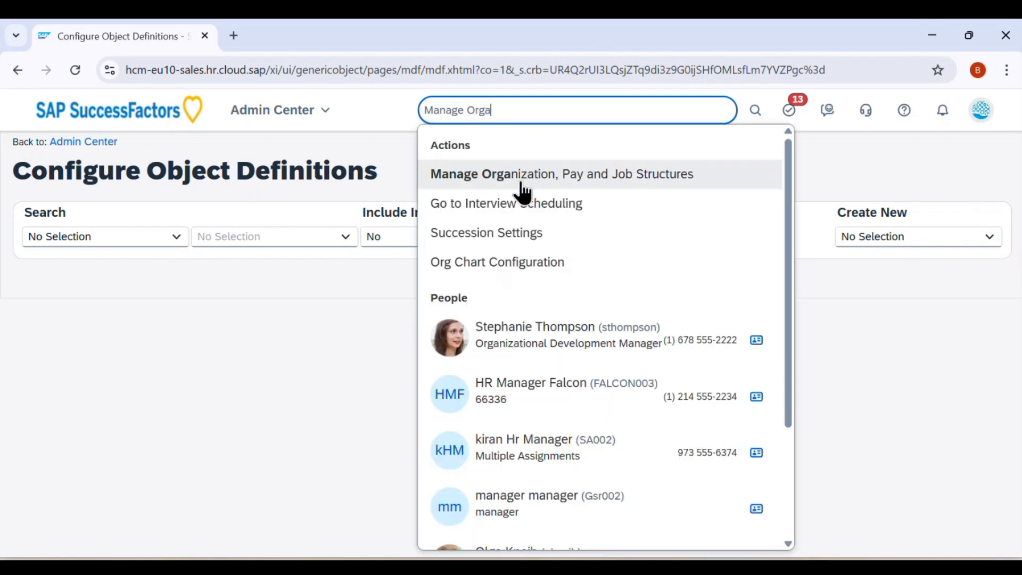
{"action": "key", "text": "super+shift+s"}
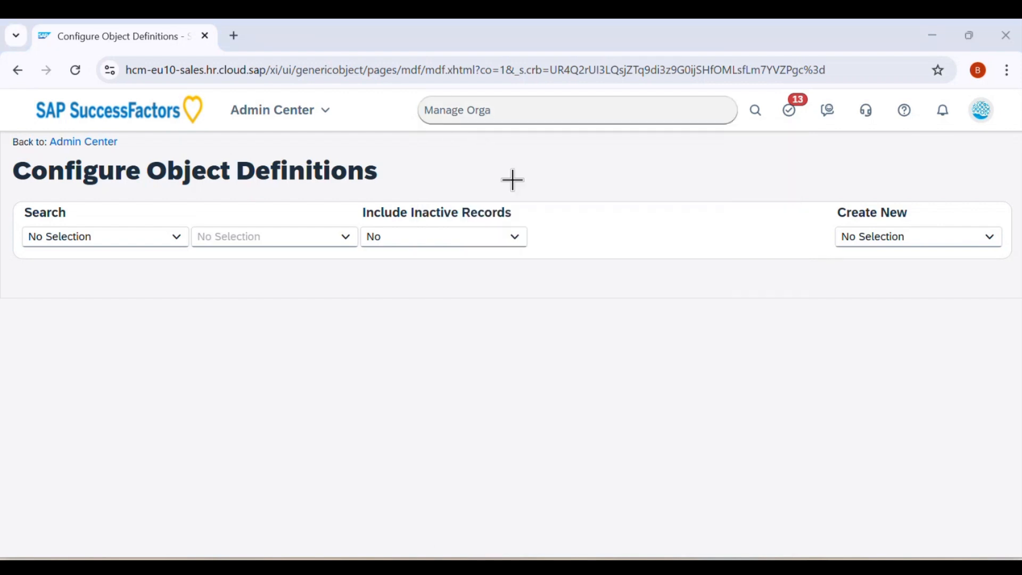
{"action": "left_click_drag", "start_coordinate": [13, 87], "coordinate": [1020, 187]}
Switch to the Notion notes and paste the screenshot, indented two levels, below the line listing Locations, Pay range and Event reasons
{"action": "key", "text": "alt+Tab"}
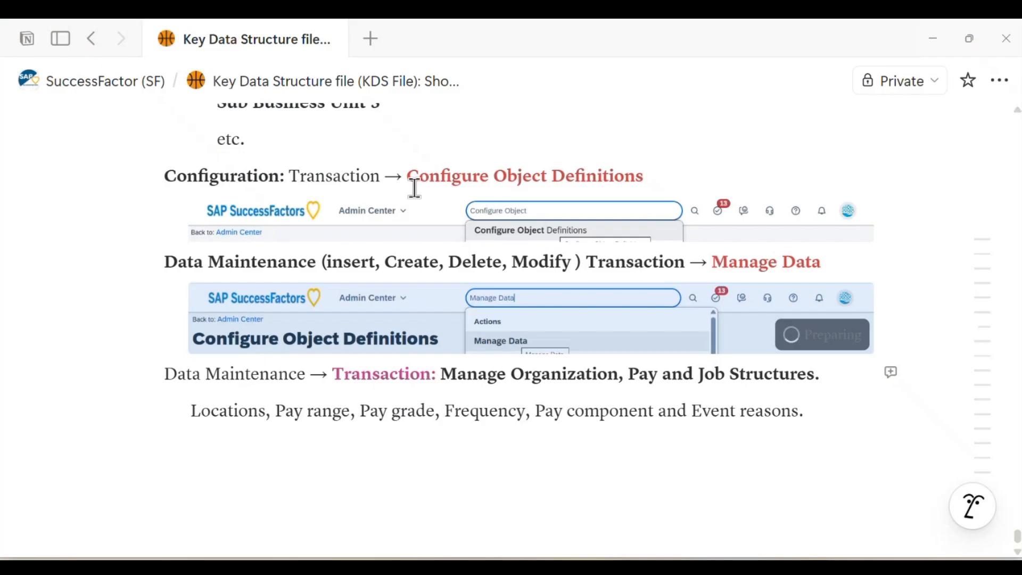
{"action": "scroll", "coordinate": [414, 187], "scroll_direction": "down", "scroll_amount": 1}
{"action": "left_click", "coordinate": [379, 432]}
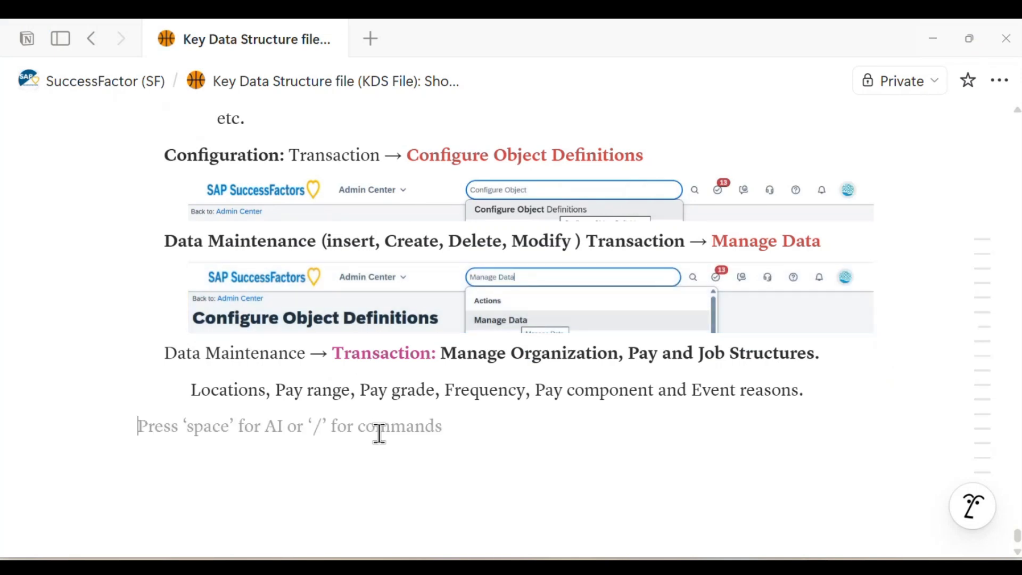
{"action": "key", "text": "Tab"}
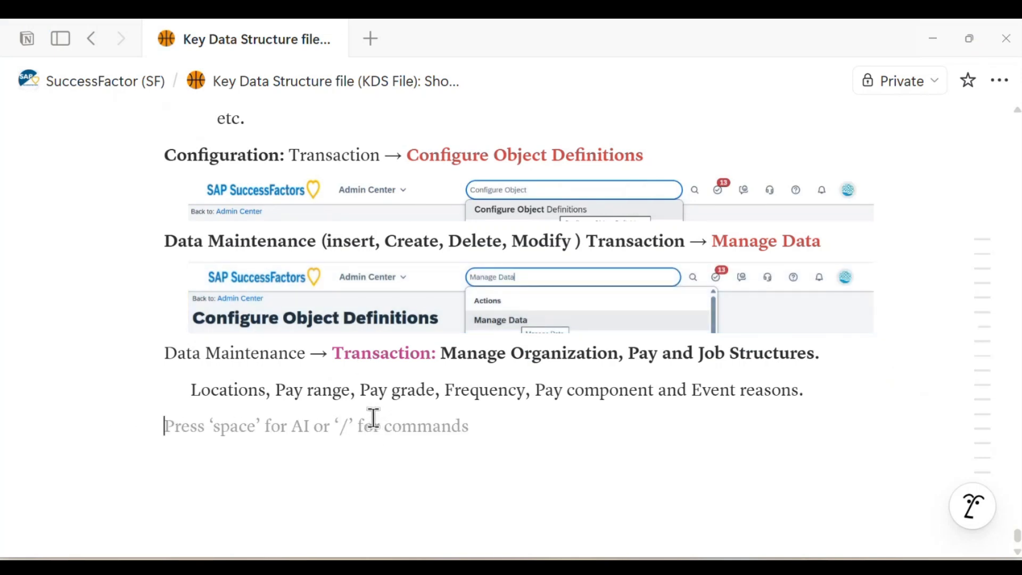
{"action": "key", "text": "Tab"}
{"action": "key", "text": "ctrl+v"}
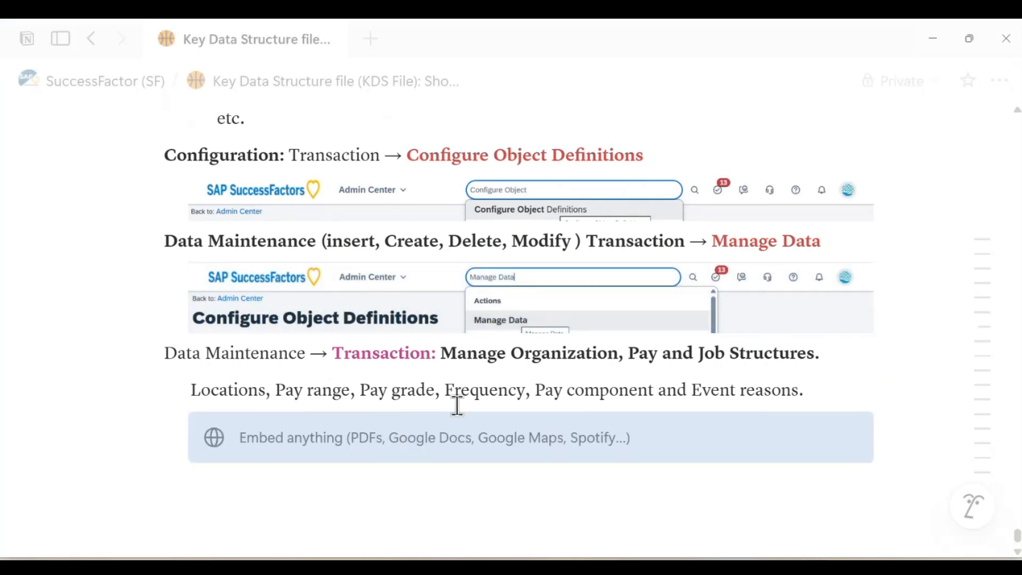
{"action": "scroll", "coordinate": [465, 398], "scroll_direction": "up", "scroll_amount": 3}
{"action": "scroll", "coordinate": [465, 398], "scroll_direction": "down", "scroll_amount": 2}
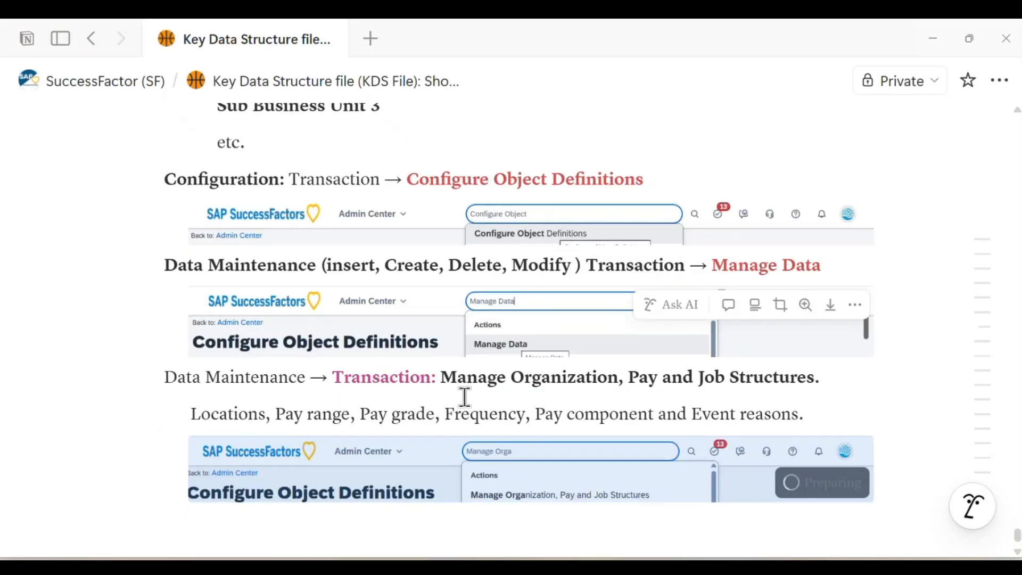
Return to SuccessFactors, dismiss the search suggestions and view the object types available under Create New
{"action": "key", "text": "alt+Tab"}
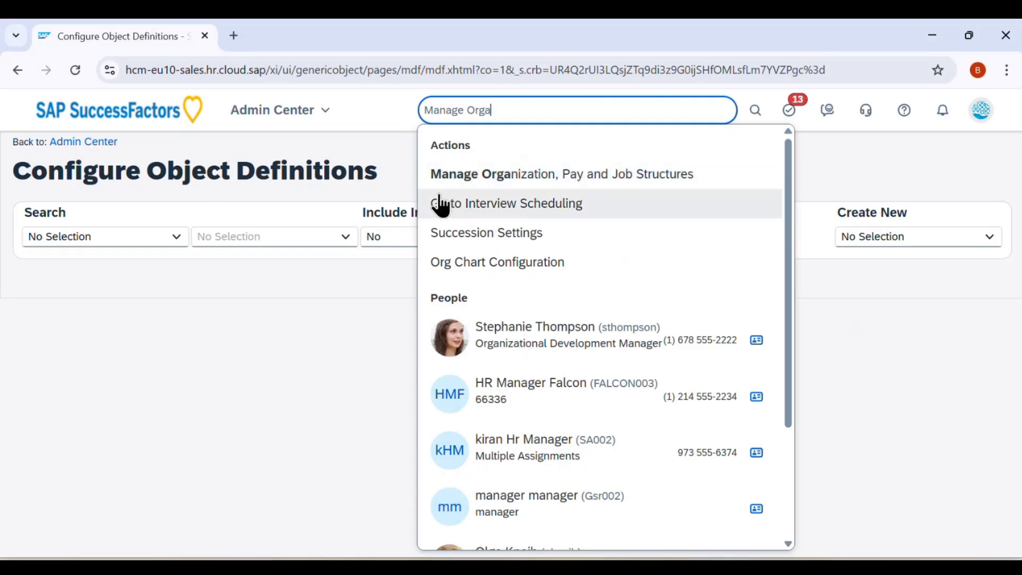
{"action": "left_click", "coordinate": [338, 319]}
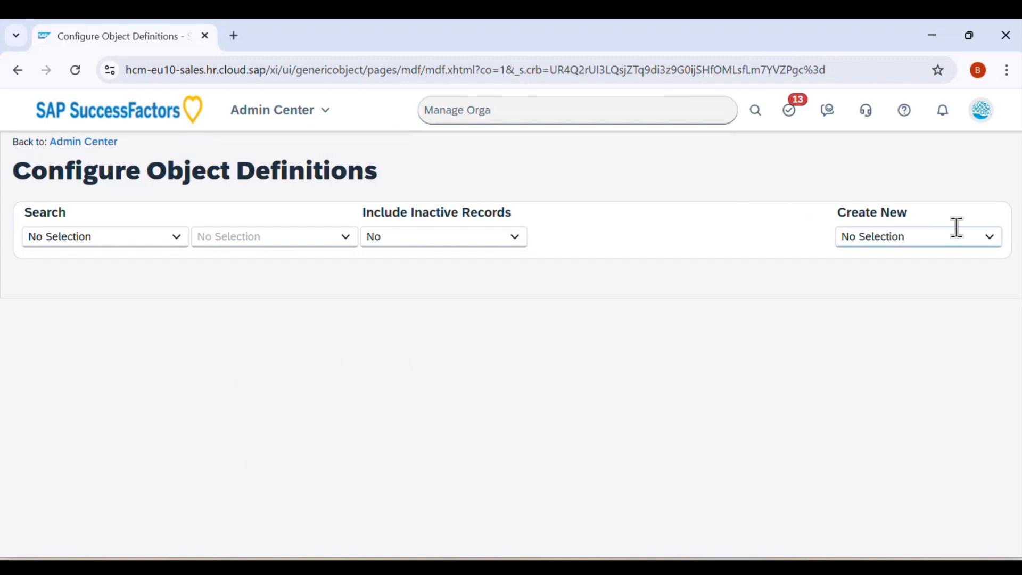
{"action": "left_click", "coordinate": [988, 237]}
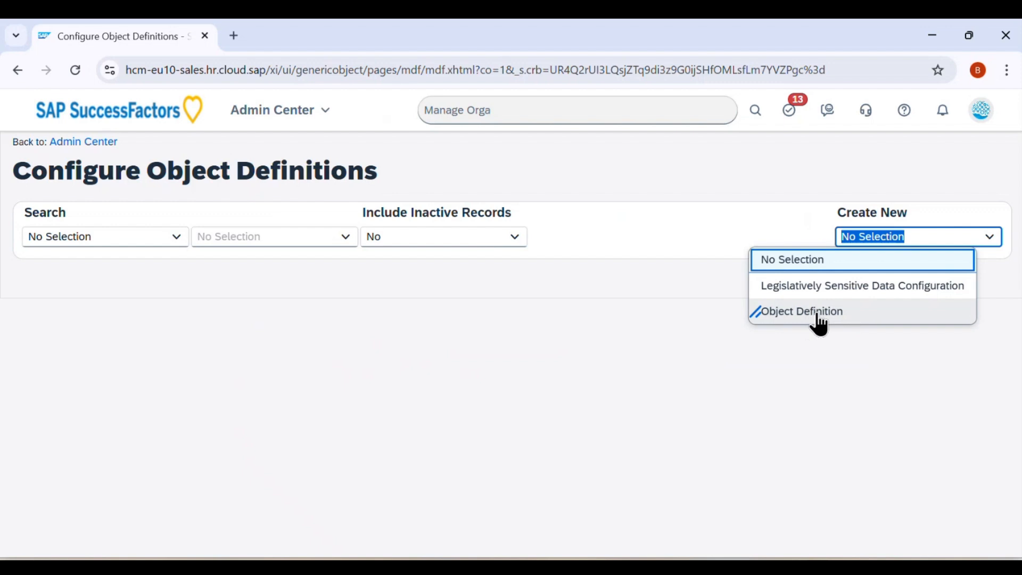
Find the Legal Entity object under Object Definition and review its general settings such as effective dating, status and API visibility
{"action": "left_click", "coordinate": [176, 238]}
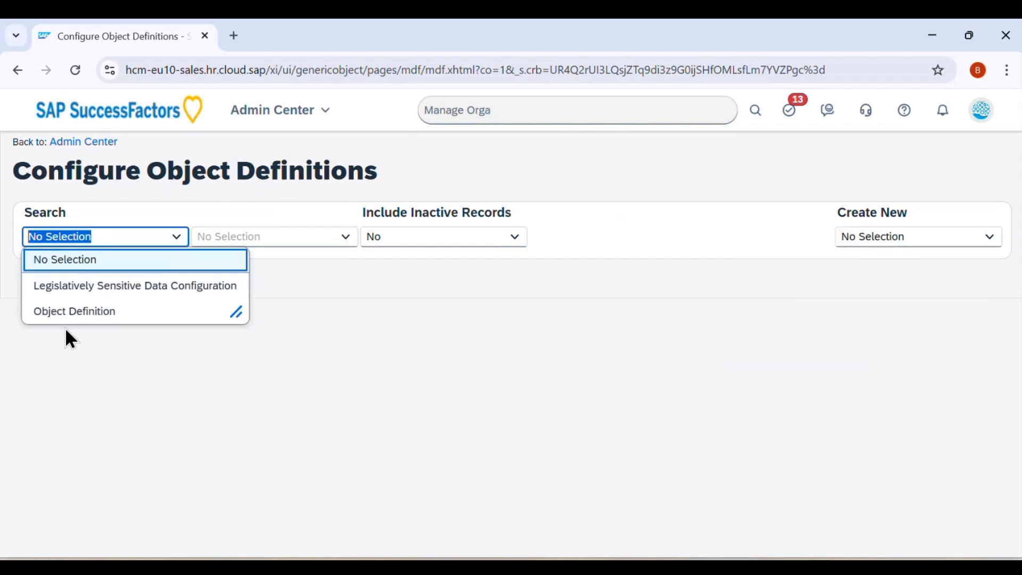
{"action": "left_click", "coordinate": [83, 314]}
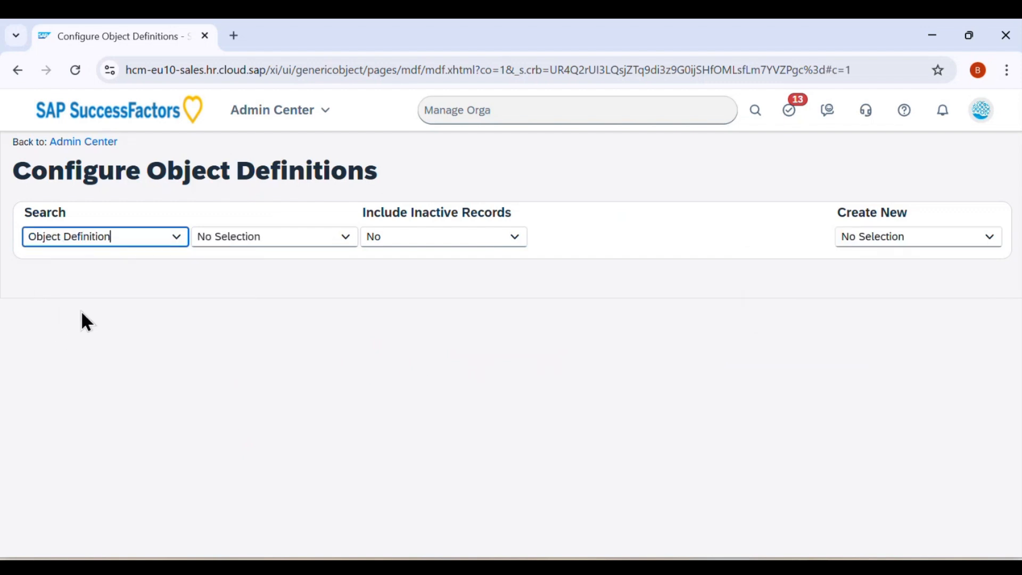
{"action": "left_click", "coordinate": [236, 236]}
{"action": "type", "text": "L"}
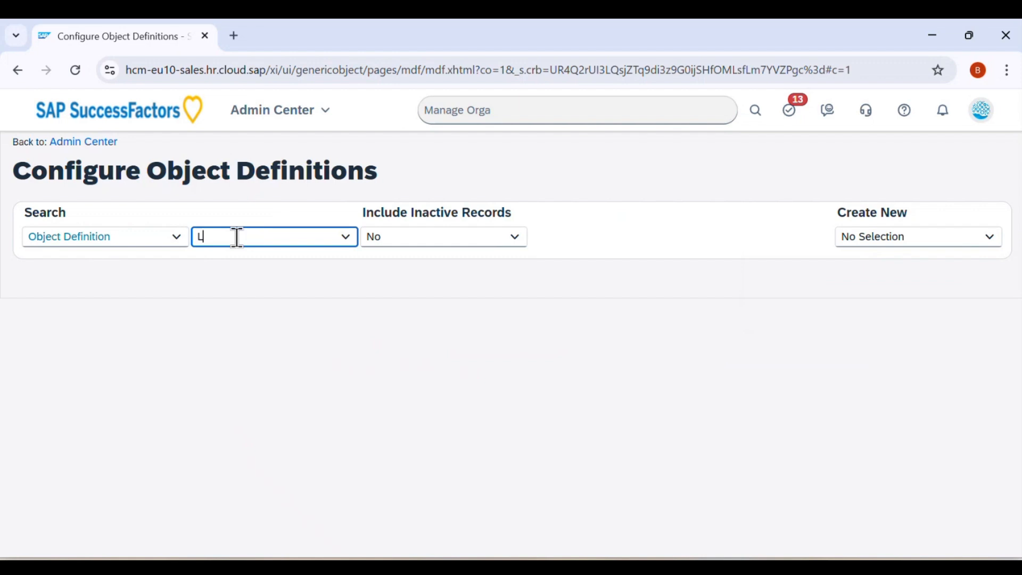
{"action": "type", "text": "egal"}
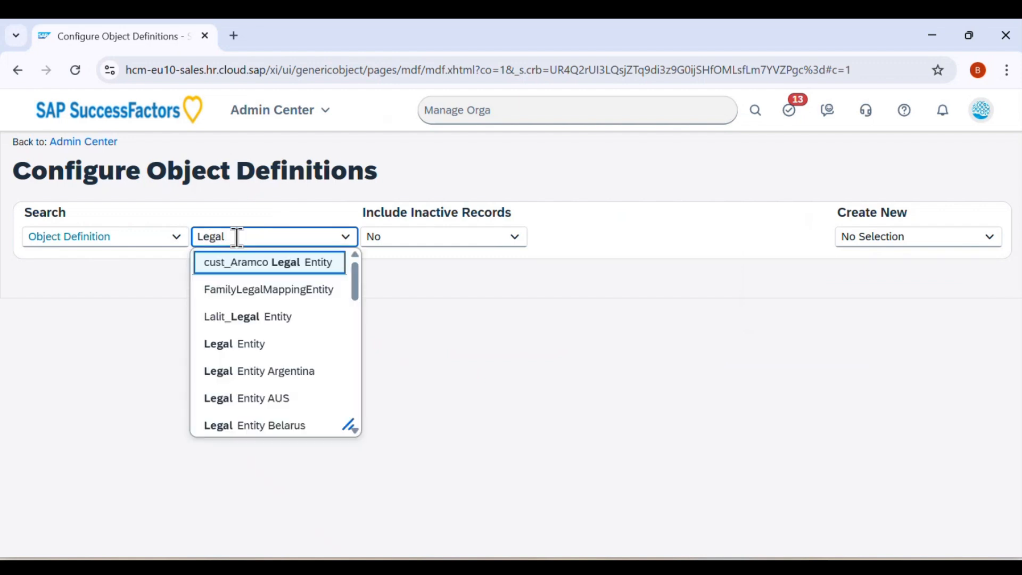
{"action": "left_click", "coordinate": [237, 345]}
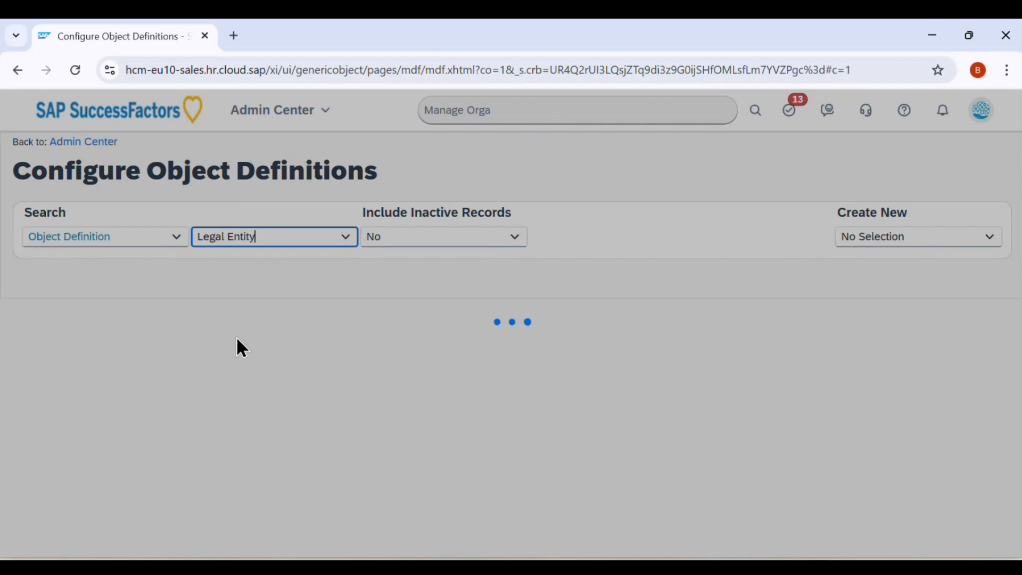
{"action": "scroll", "coordinate": [495, 384], "scroll_direction": "down", "scroll_amount": 3}
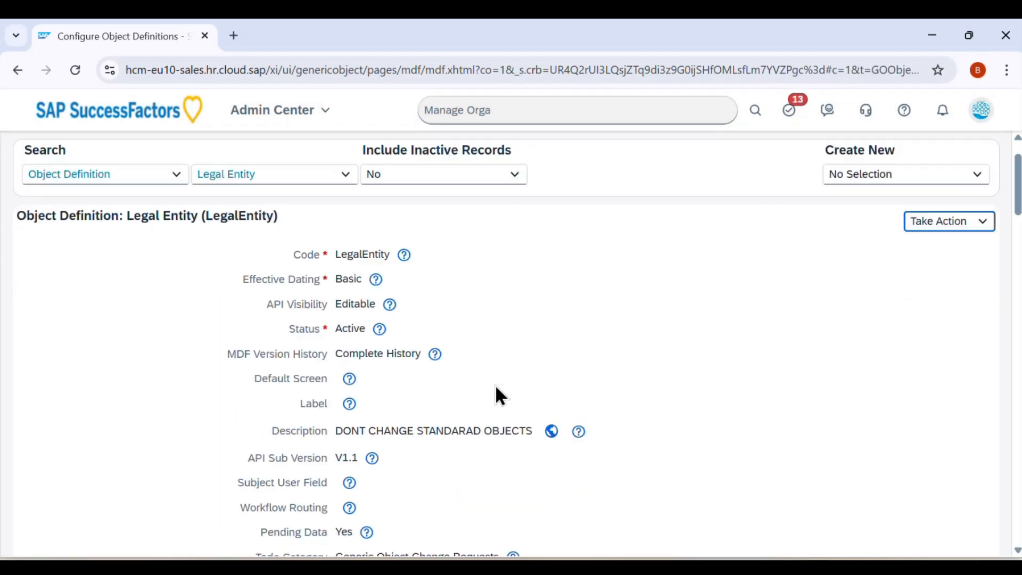
{"action": "scroll", "coordinate": [455, 364], "scroll_direction": "up", "scroll_amount": 1}
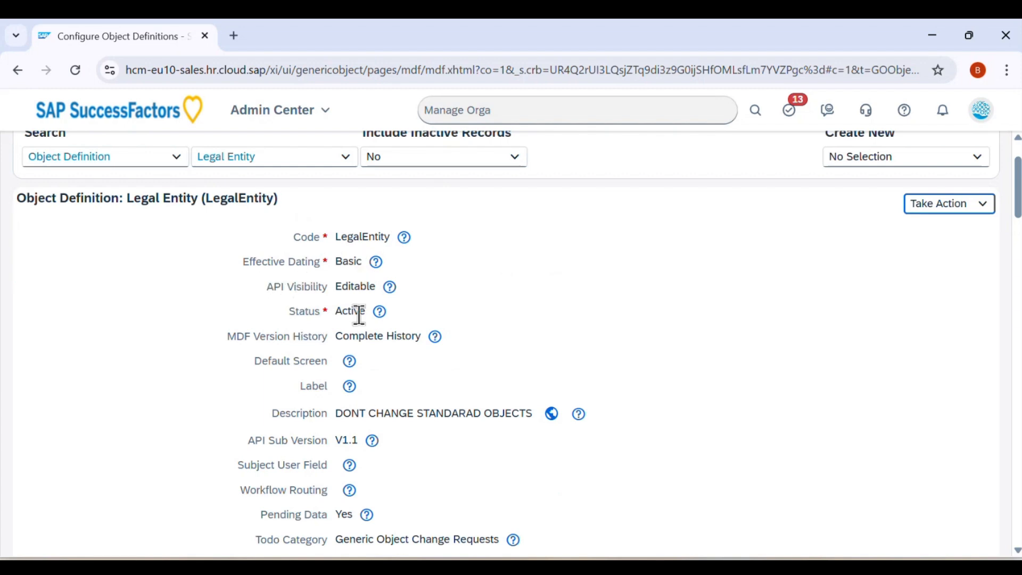
{"action": "scroll", "coordinate": [330, 303], "scroll_direction": "down", "scroll_amount": 1}
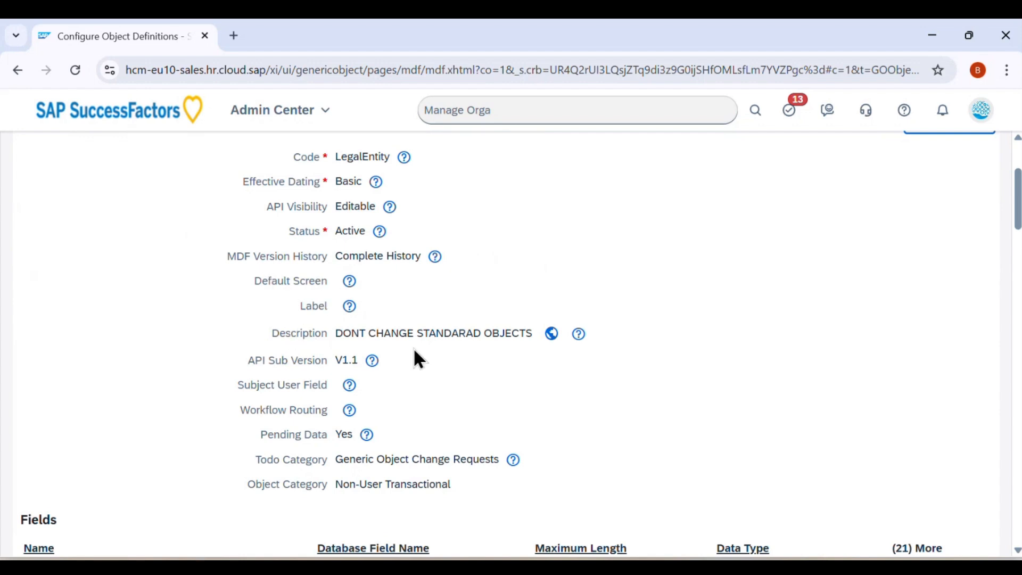
Review the rest of the Legal Entity definition, including its remaining settings, the Fields table and the Associations table
{"action": "scroll", "coordinate": [377, 472], "scroll_direction": "down", "scroll_amount": 2}
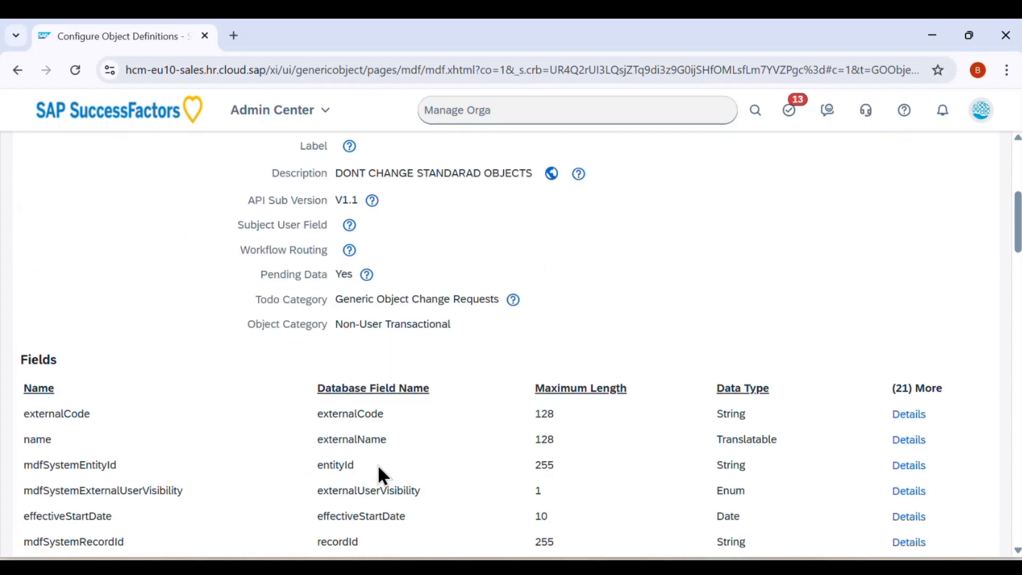
{"action": "scroll", "coordinate": [403, 320], "scroll_direction": "up", "scroll_amount": 1}
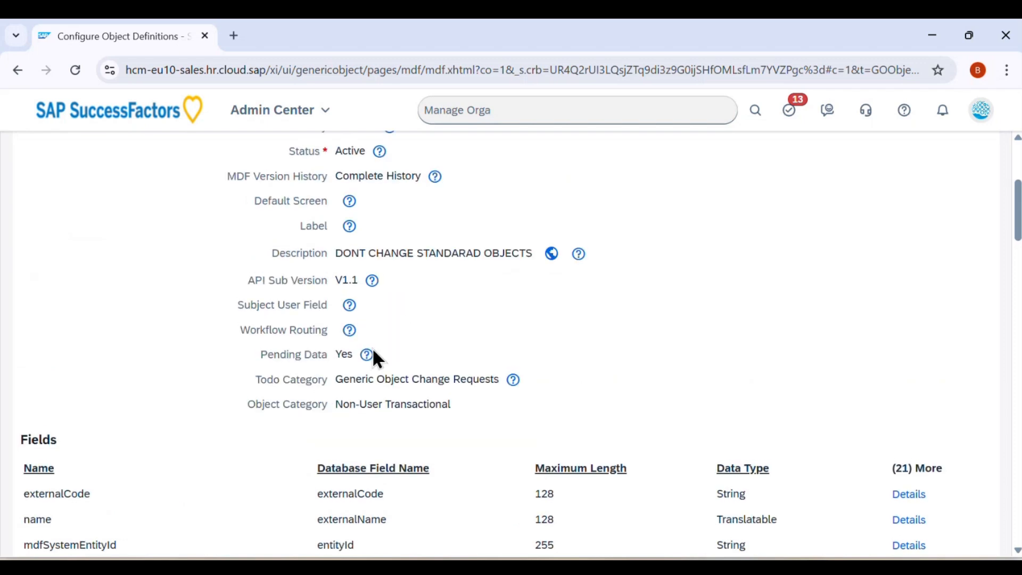
{"action": "scroll", "coordinate": [383, 378], "scroll_direction": "down", "scroll_amount": 12}
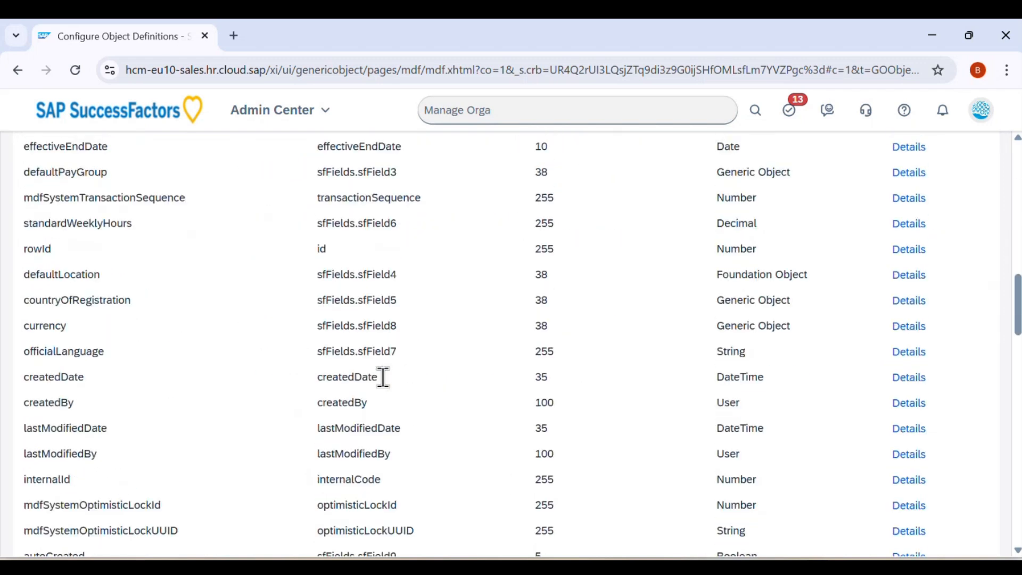
{"action": "scroll", "coordinate": [397, 372], "scroll_direction": "up", "scroll_amount": 2}
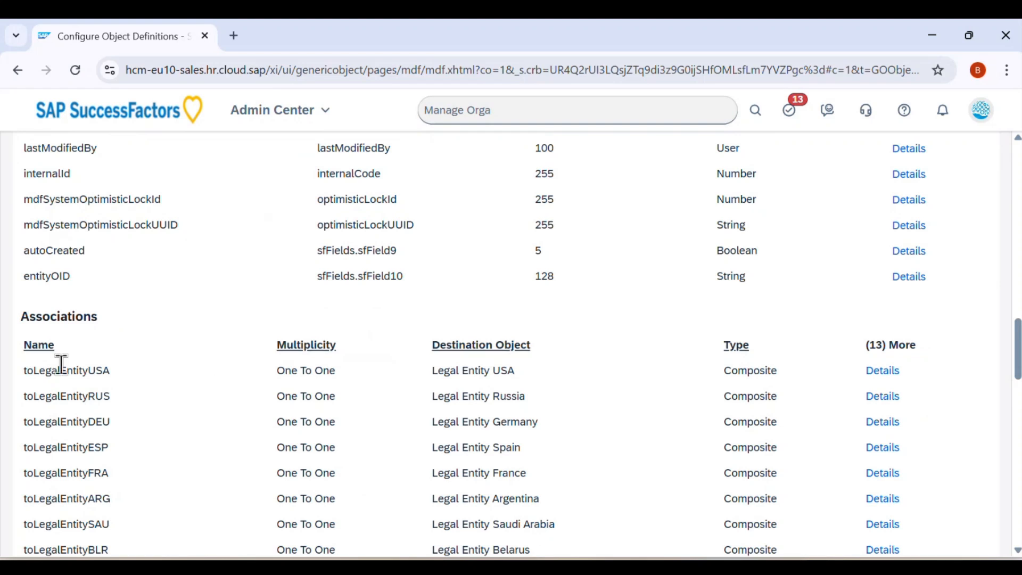
{"action": "scroll", "coordinate": [133, 363], "scroll_direction": "up", "scroll_amount": 15}
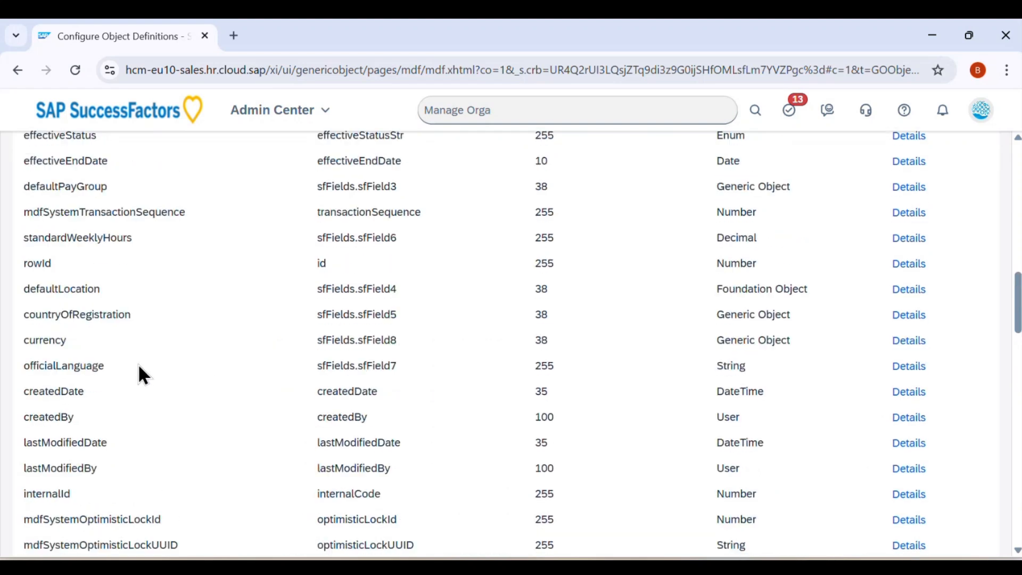
{"action": "scroll", "coordinate": [138, 363], "scroll_direction": "down", "scroll_amount": 3}
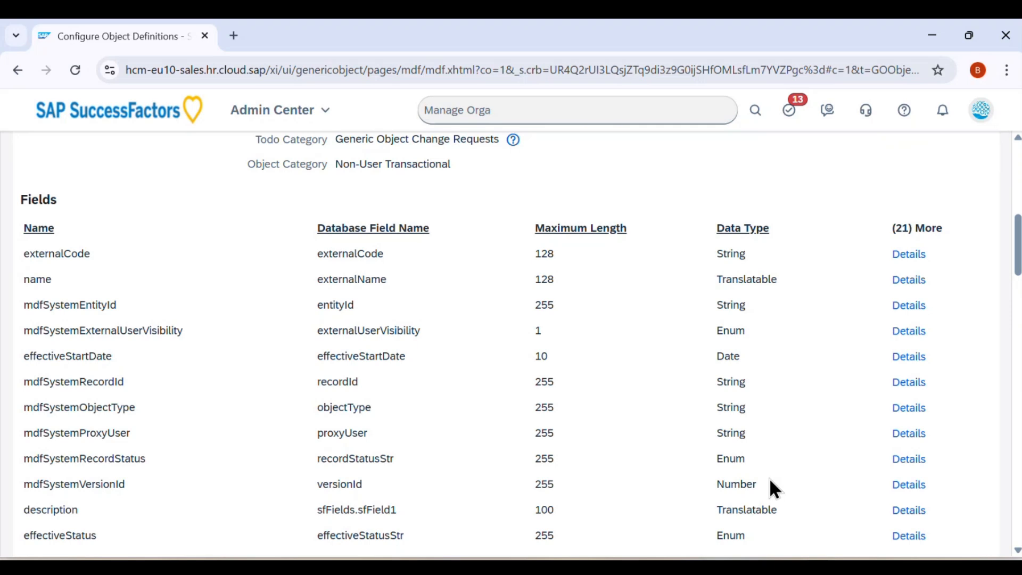
Open the details of the externalCode field, review its attributes, label and rules, and close them
{"action": "left_click", "coordinate": [908, 255]}
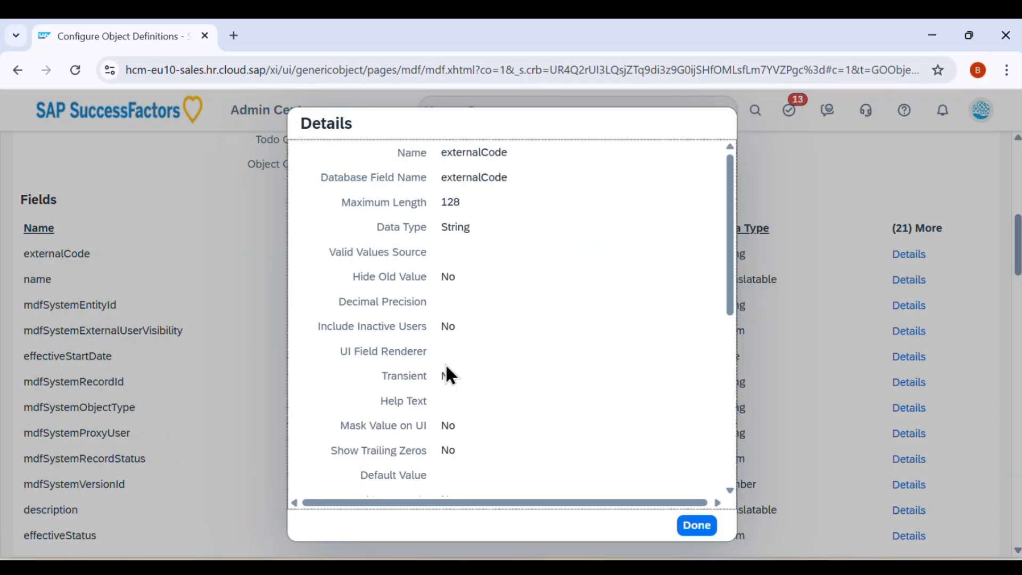
{"action": "scroll", "coordinate": [448, 251], "scroll_direction": "down", "scroll_amount": 7}
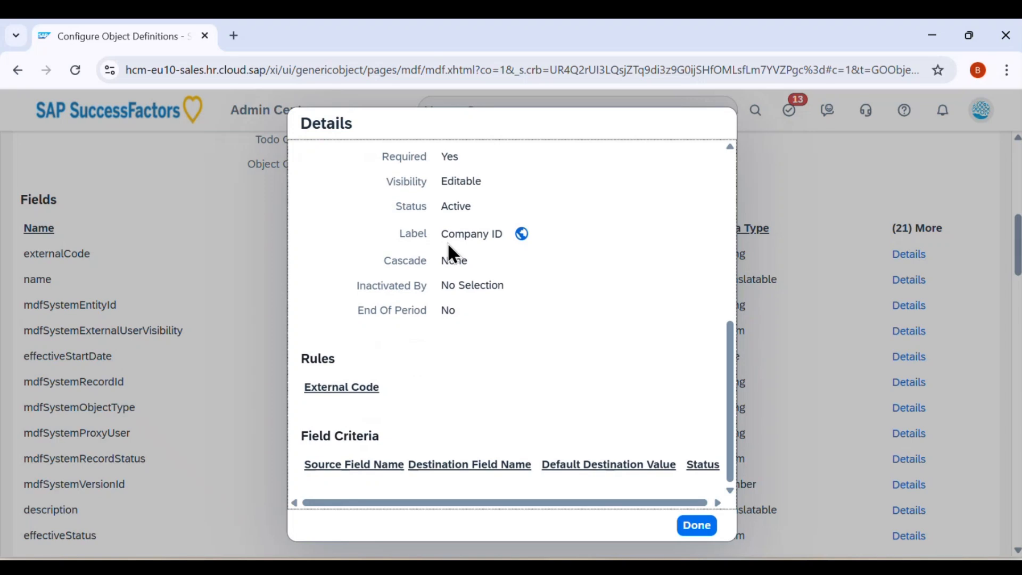
{"action": "scroll", "coordinate": [466, 277], "scroll_direction": "up", "scroll_amount": 4}
{"action": "scroll", "coordinate": [463, 298], "scroll_direction": "up", "scroll_amount": 3}
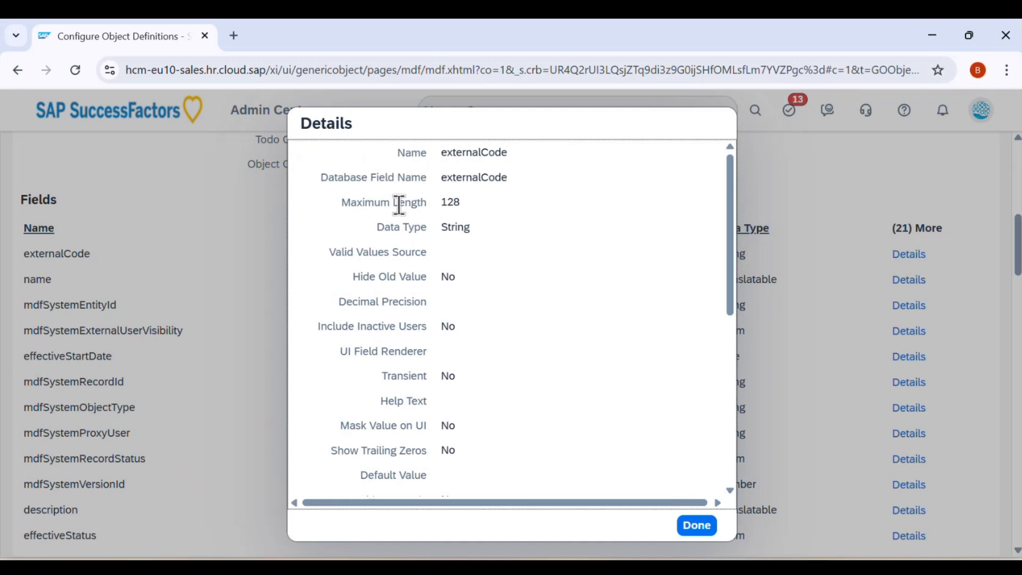
{"action": "left_click", "coordinate": [699, 527]}
Search the SuccessFactors actions for "Manage Data" and open the Manage Data transaction
{"action": "scroll", "coordinate": [543, 255], "scroll_direction": "up", "scroll_amount": 9}
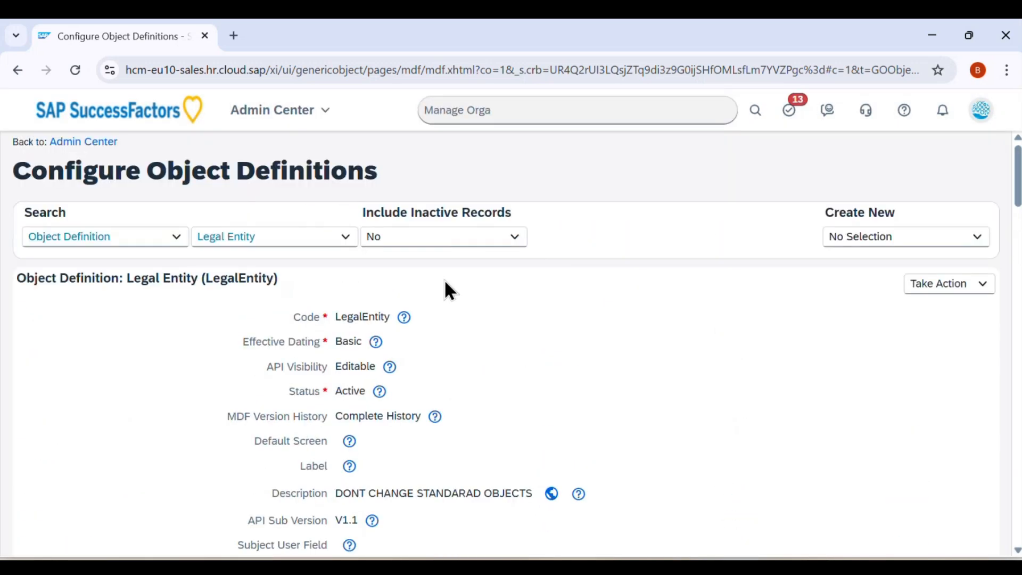
{"action": "left_click", "coordinate": [609, 114]}
{"action": "key", "text": "BackSpace"}
{"action": "key", "text": "BackSpace"}
{"action": "key", "text": "BackSpace"}
{"action": "key", "text": "BackSpace"}
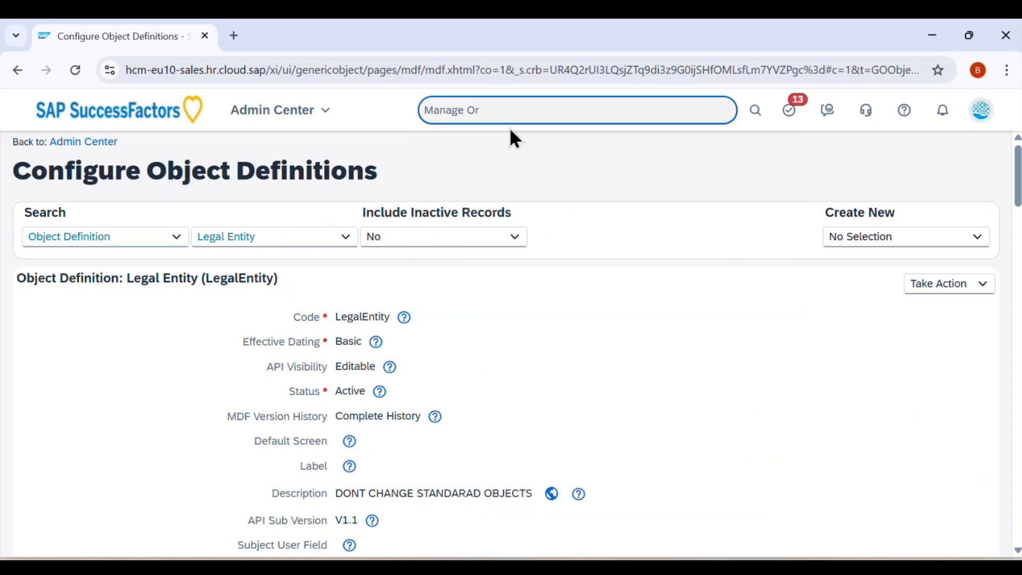
{"action": "type", "text": "Data"}
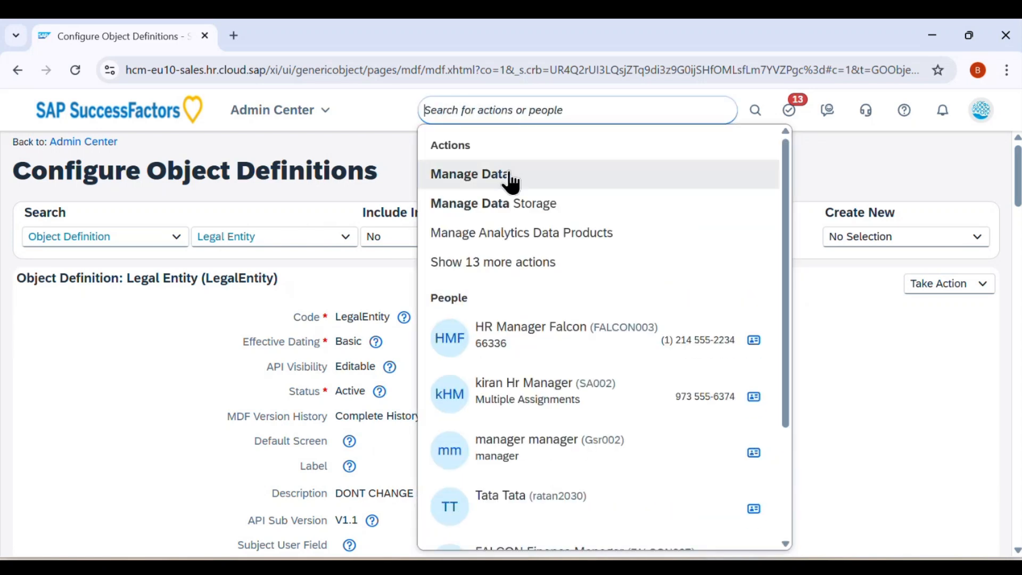
{"action": "left_click", "coordinate": [505, 177]}
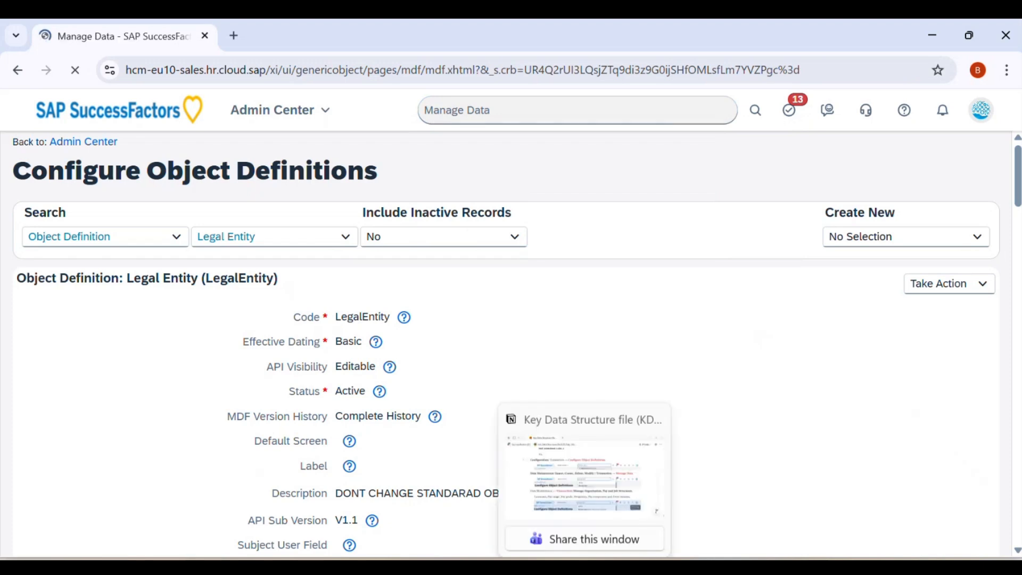
Switch to the Notion notes, review the Data Maintenance line about Manage Data, and return to SuccessFactors
{"action": "left_click", "coordinate": [530, 479]}
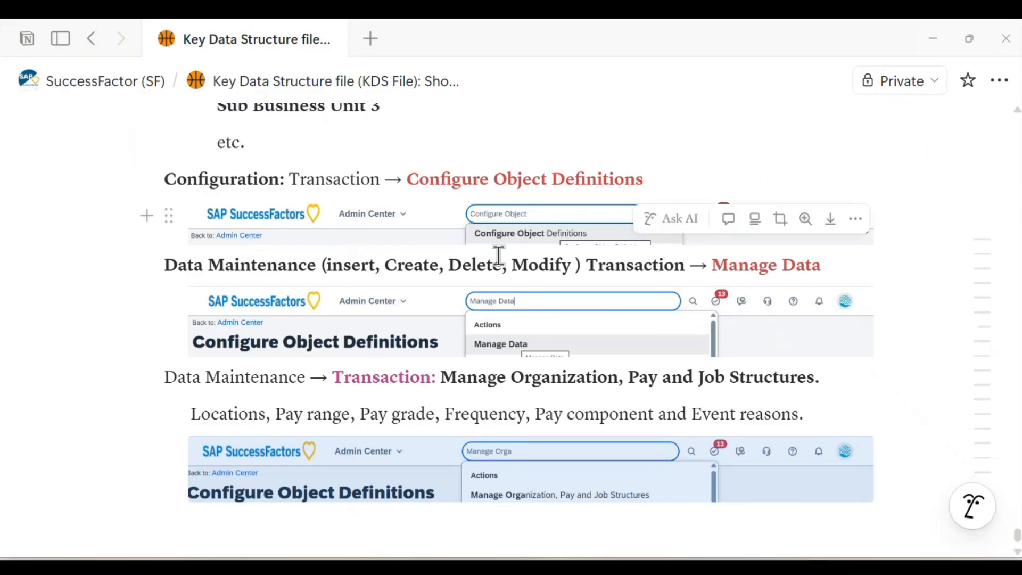
{"action": "left_click_drag", "start_coordinate": [164, 265], "coordinate": [326, 265]}
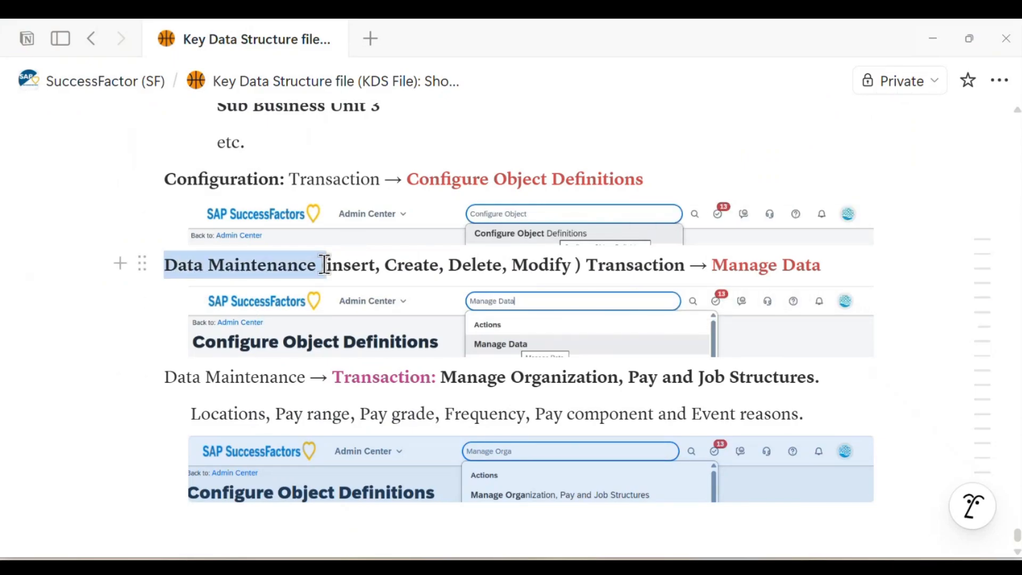
{"action": "left_click_drag", "start_coordinate": [715, 266], "coordinate": [825, 264]}
{"action": "left_click", "coordinate": [826, 264]}
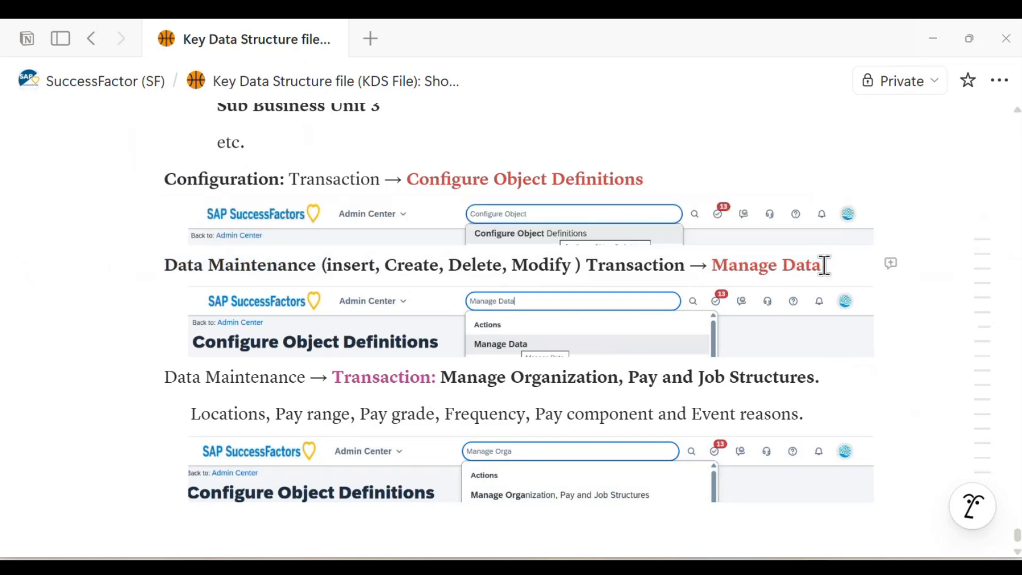
{"action": "key", "text": "alt+Tab"}
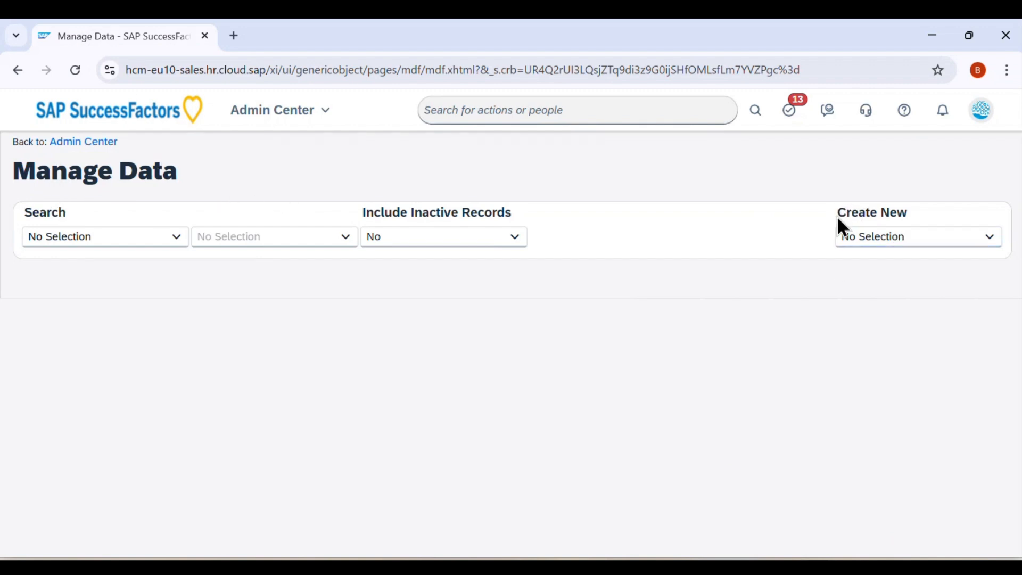
Look up "Legal" and "Business" among the object types available under Create New in Manage Data
{"action": "left_click_drag", "start_coordinate": [838, 214], "coordinate": [916, 220]}
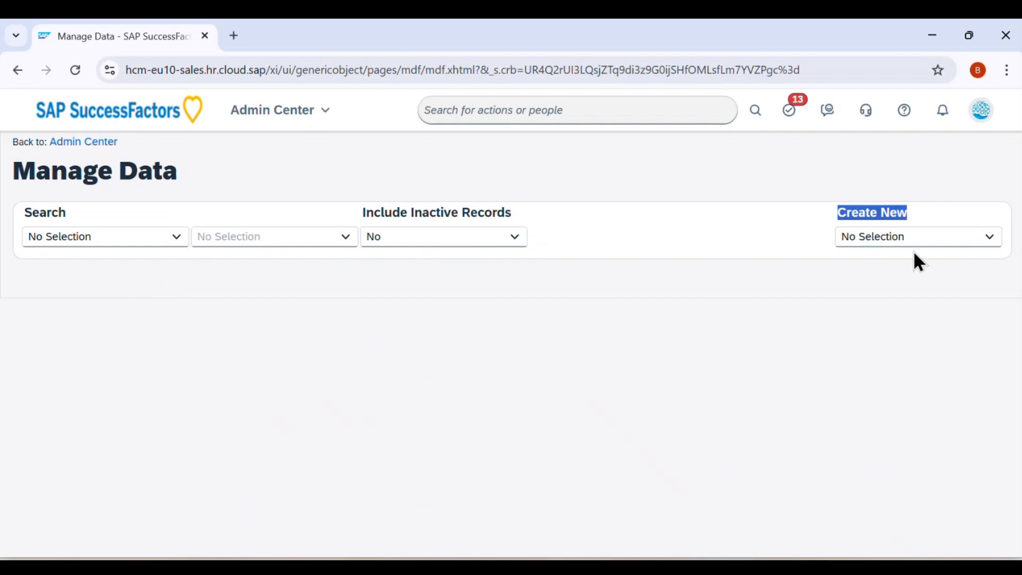
{"action": "left_click", "coordinate": [990, 238]}
{"action": "type", "text": "Legal"}
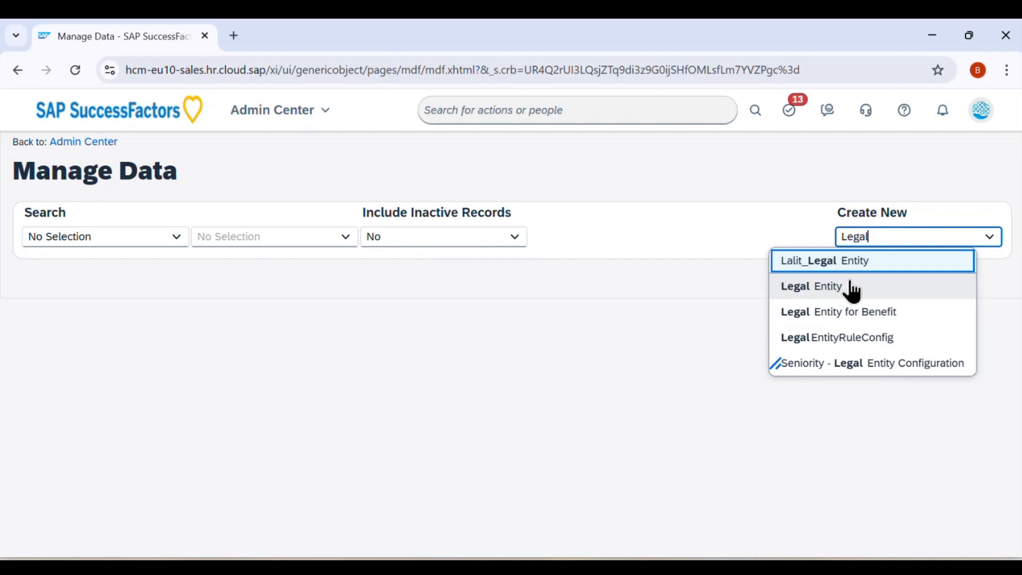
{"action": "left_click_drag", "start_coordinate": [884, 235], "coordinate": [819, 250]}
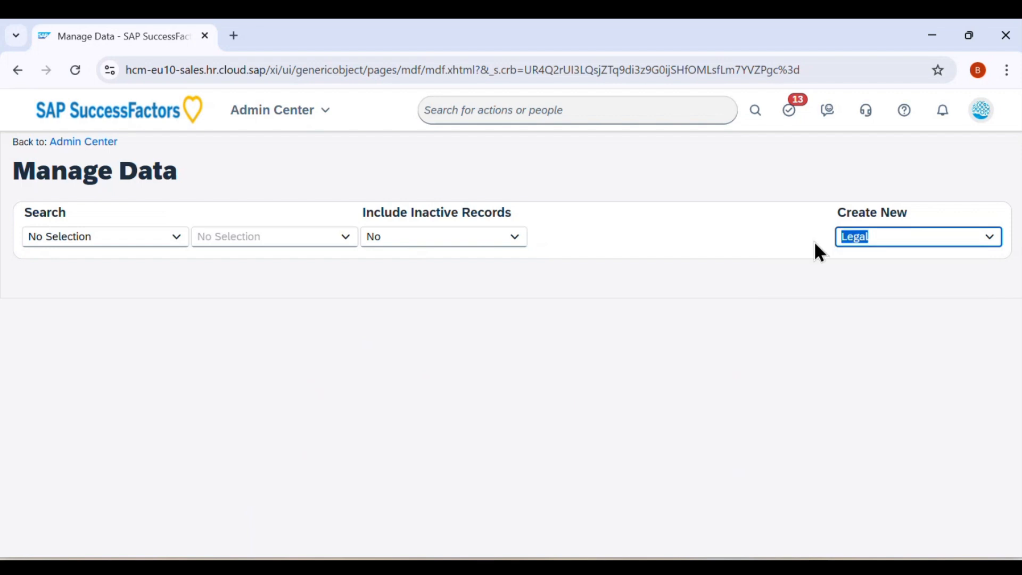
{"action": "type", "text": "Business"}
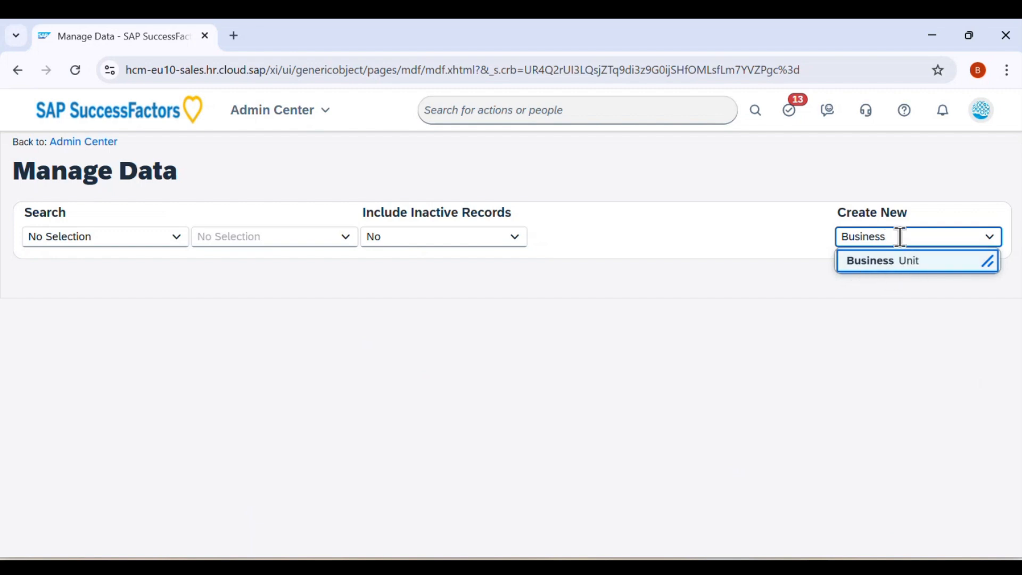
Look up "Division" and "Depart" among the object types available under Create New
{"action": "left_click_drag", "start_coordinate": [899, 237], "coordinate": [830, 241]}
{"action": "type", "text": "Dic"}
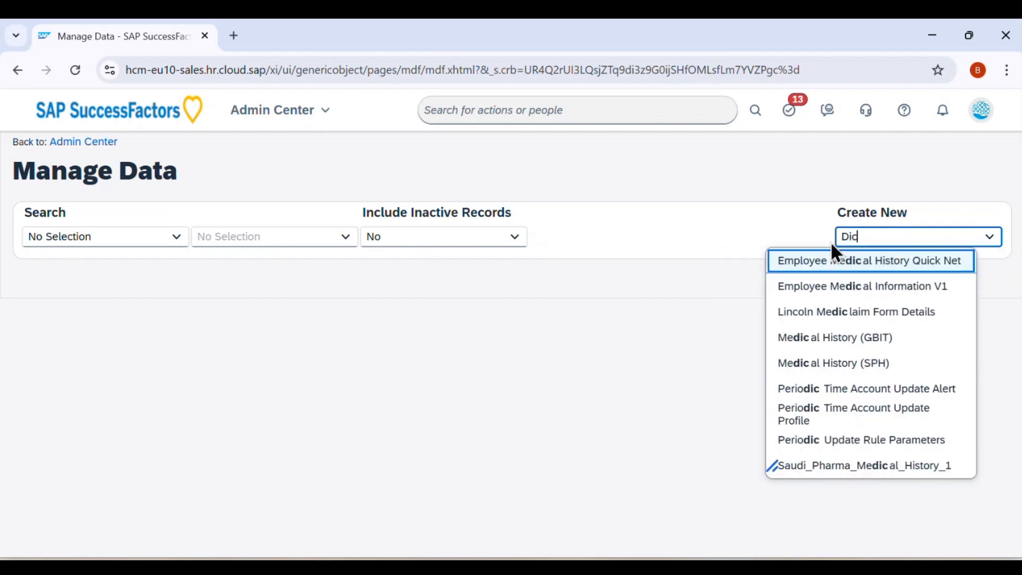
{"action": "key", "text": "BackSpace"}
{"action": "type", "text": "vision"}
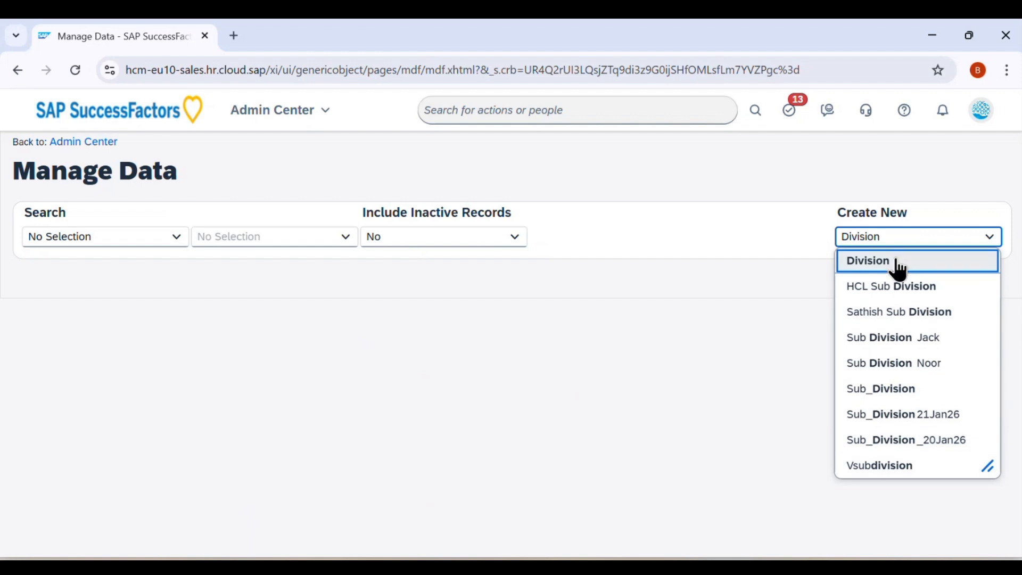
{"action": "left_click_drag", "start_coordinate": [887, 232], "coordinate": [814, 235]}
{"action": "type", "text": "Depart"}
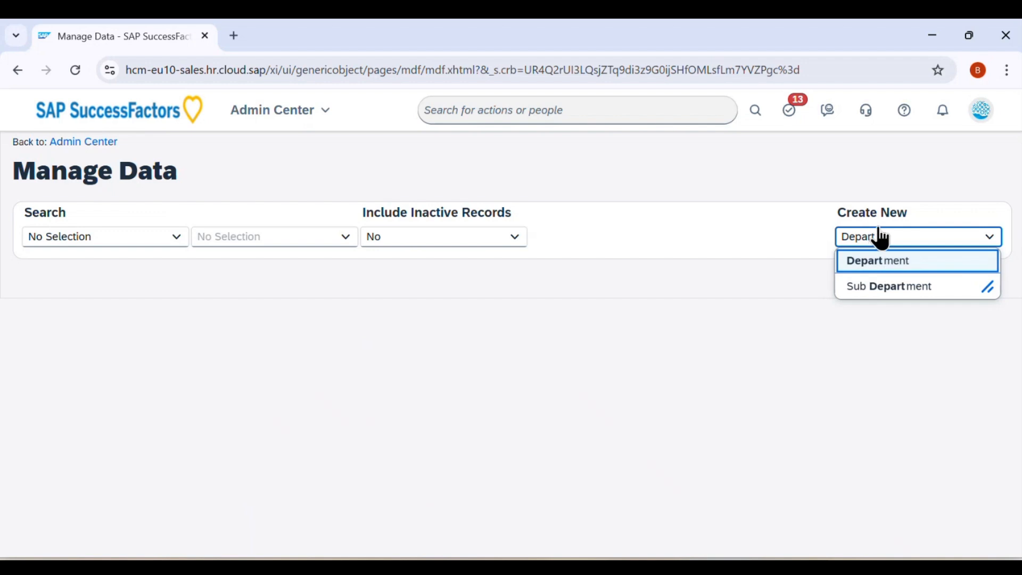
Look up "Cost" and "Job" under Create New, then clear the search text and show the full object type list
{"action": "left_click_drag", "start_coordinate": [879, 238], "coordinate": [837, 249]}
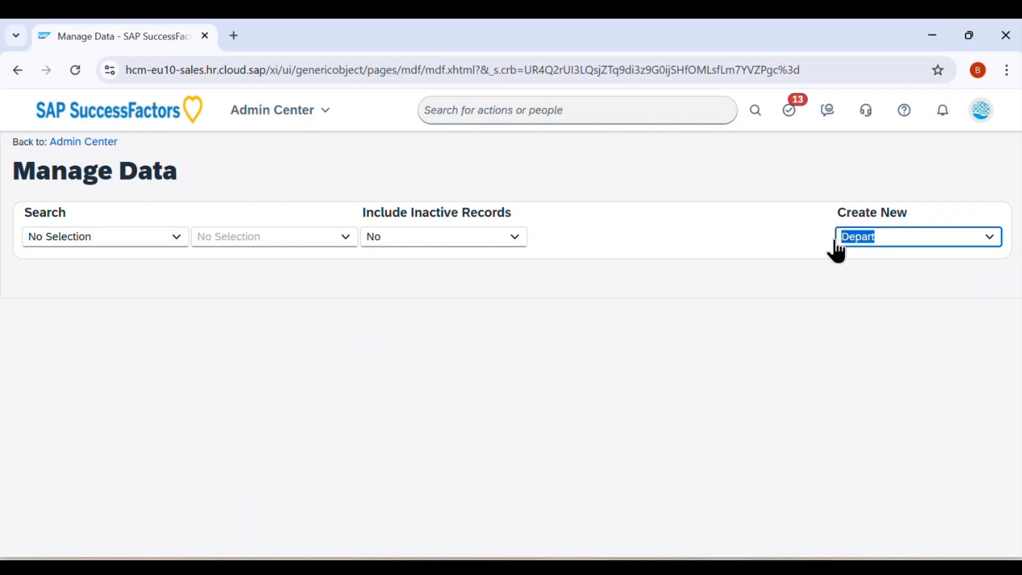
{"action": "type", "text": "Cost"}
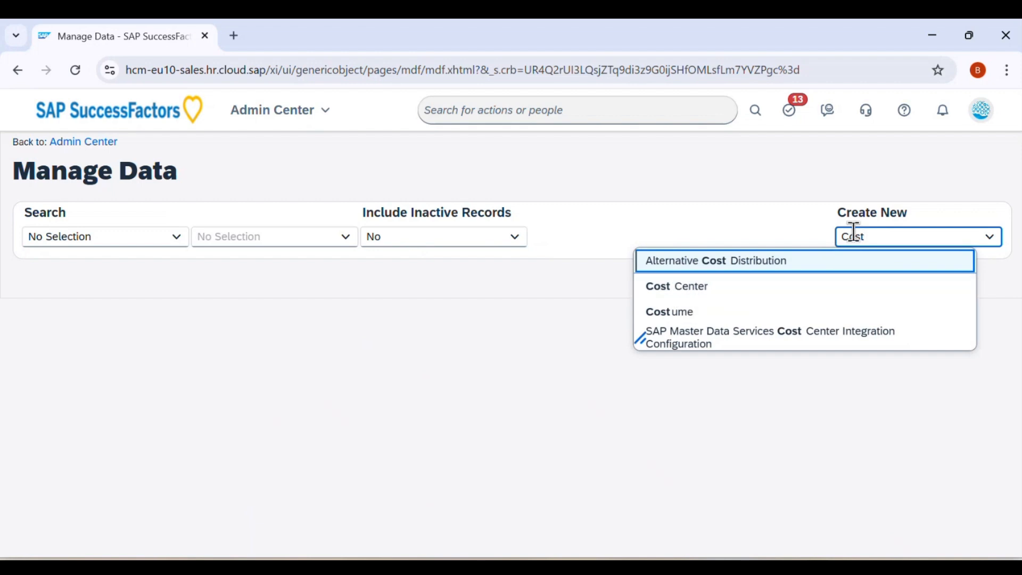
{"action": "left_click_drag", "start_coordinate": [875, 234], "coordinate": [845, 234]}
{"action": "type", "text": "Job"}
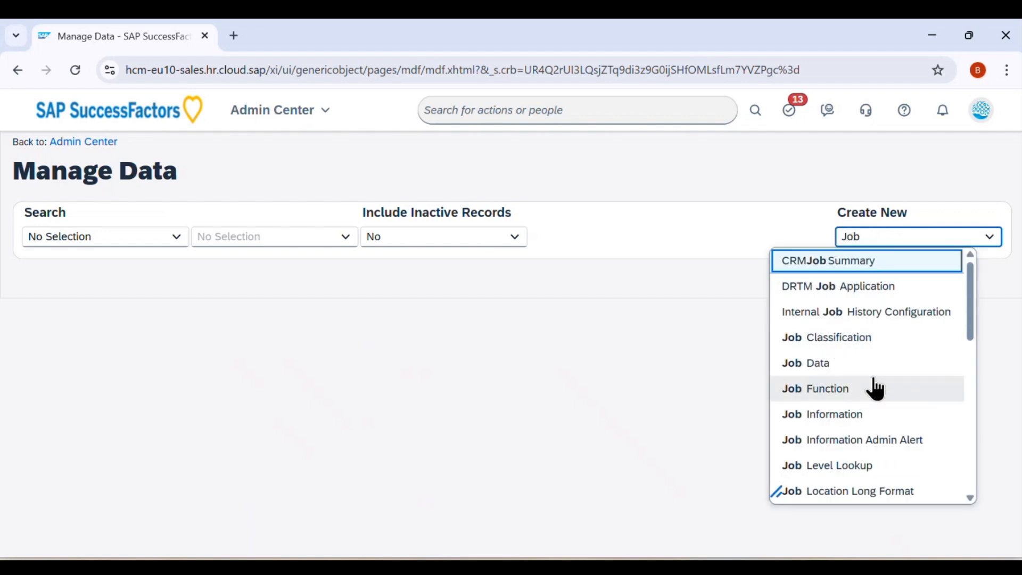
{"action": "left_click_drag", "start_coordinate": [859, 236], "coordinate": [837, 237]}
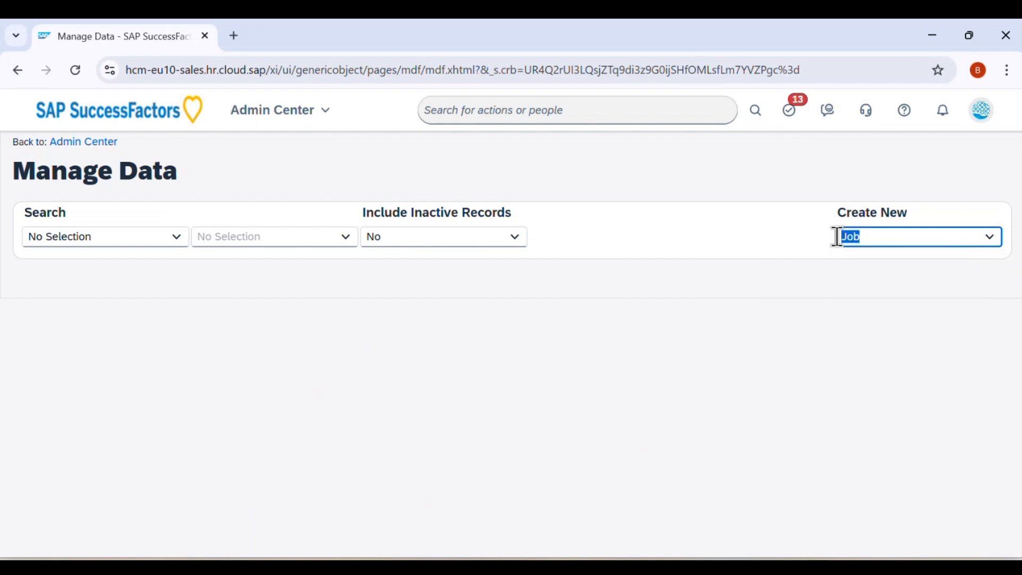
{"action": "key", "text": "BackSpace"}
{"action": "left_click", "coordinate": [989, 237]}
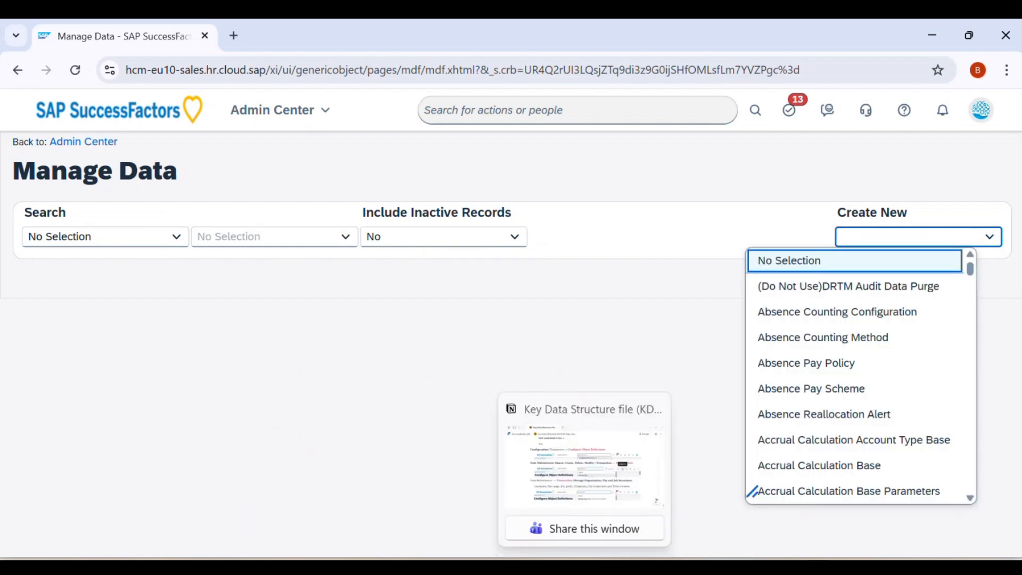
Switch to the Notion notes and add the line "Legal Entity →" below the last screenshot, followed by an empty indented line
{"action": "left_click", "coordinate": [585, 566]}
{"action": "scroll", "coordinate": [358, 350], "scroll_direction": "down", "scroll_amount": 1}
{"action": "scroll", "coordinate": [357, 350], "scroll_direction": "down", "scroll_amount": 1}
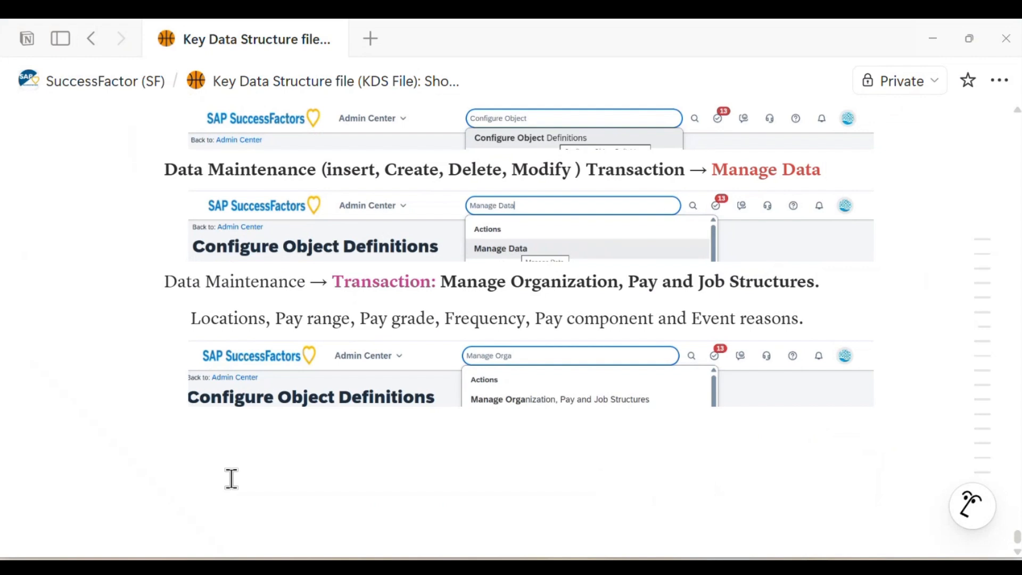
{"action": "left_click", "coordinate": [239, 470]}
{"action": "key", "text": "Return"}
{"action": "type", "text": "L"}
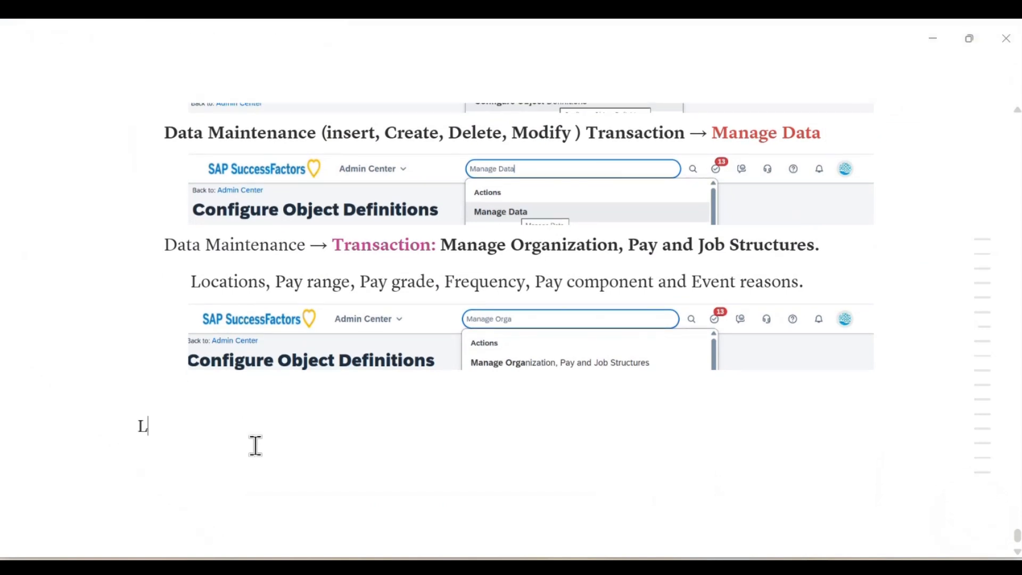
{"action": "type", "text": "egal Enityt"}
{"action": "key", "text": "BackSpace"}
{"action": "key", "text": "BackSpace"}
{"action": "key", "text": "BackSpace"}
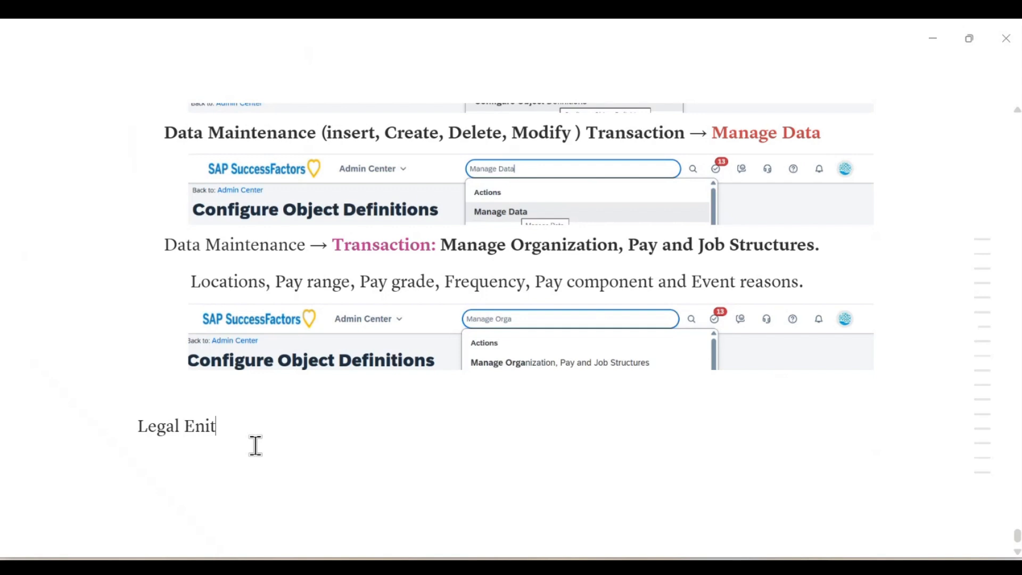
{"action": "type", "text": "tity "}
{"action": "type", "text": "->"}
{"action": "key", "text": "Return"}
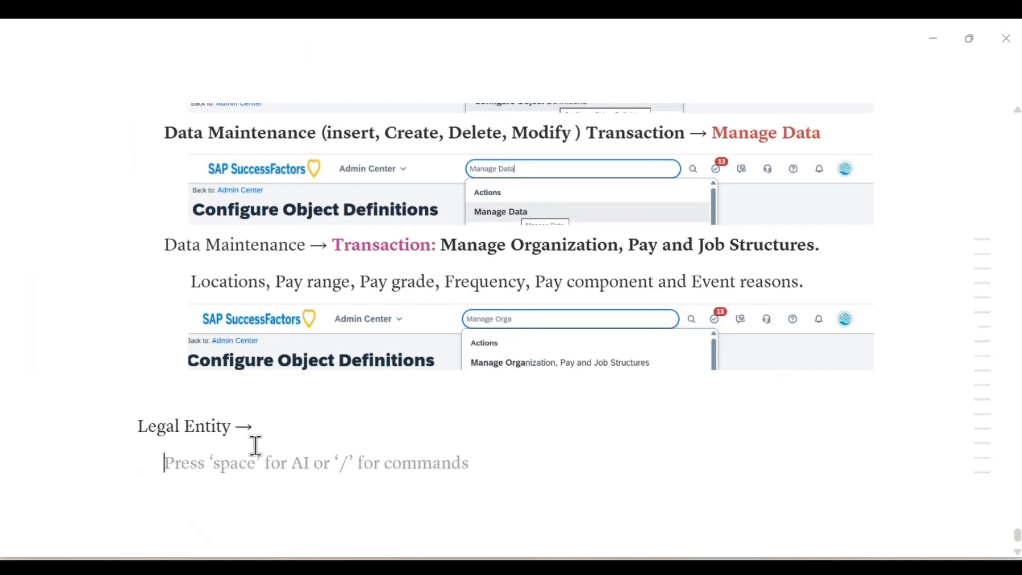
Format the "Legal Entity →" line as bold red text and return to the empty indented line below it
{"action": "scroll", "coordinate": [263, 455], "scroll_direction": "down", "scroll_amount": 2}
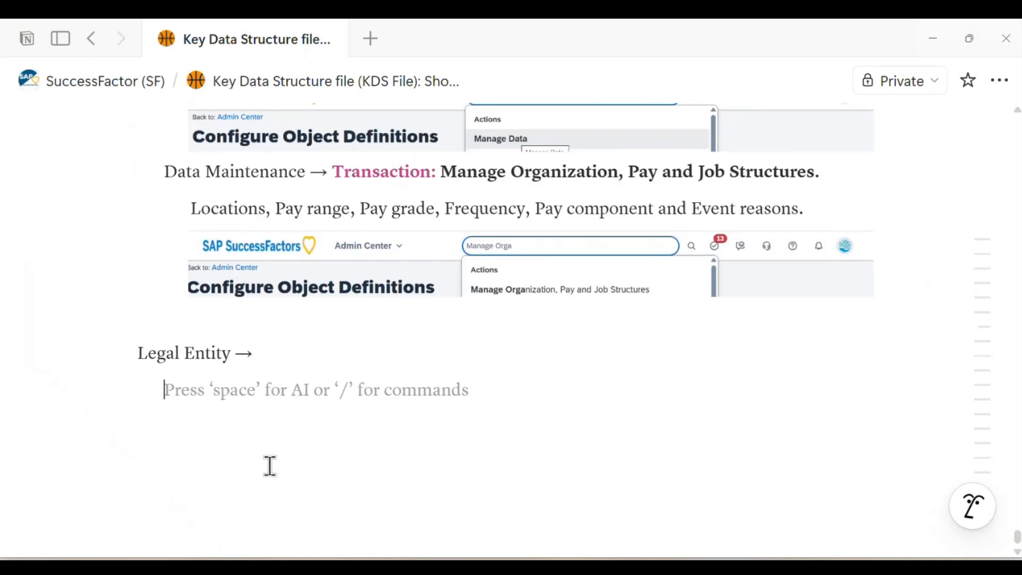
{"action": "triple_click", "coordinate": [204, 361]}
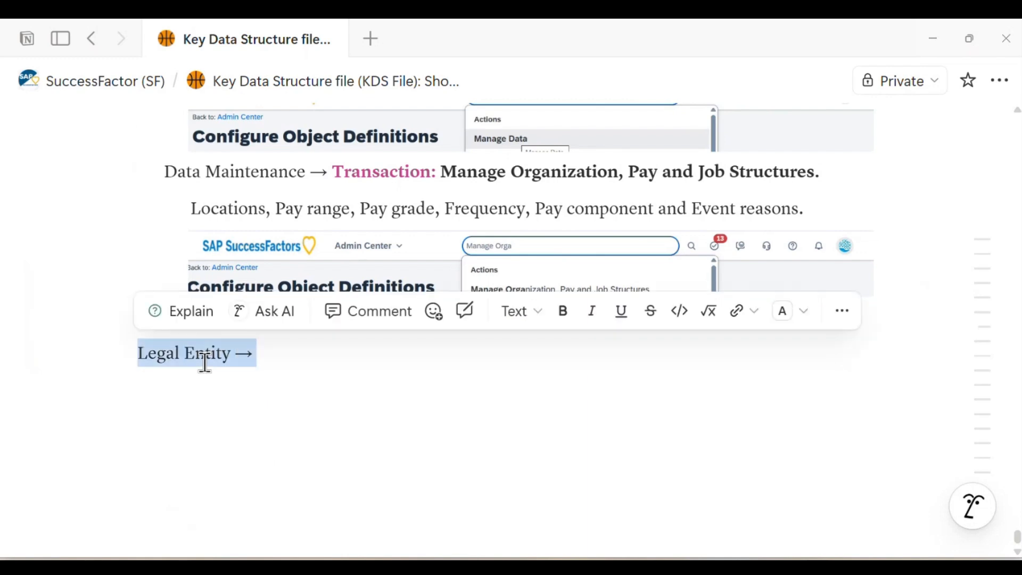
{"action": "key", "text": "ctrl+b"}
{"action": "key", "text": "ctrl+shift+h"}
{"action": "left_click", "coordinate": [226, 387]}
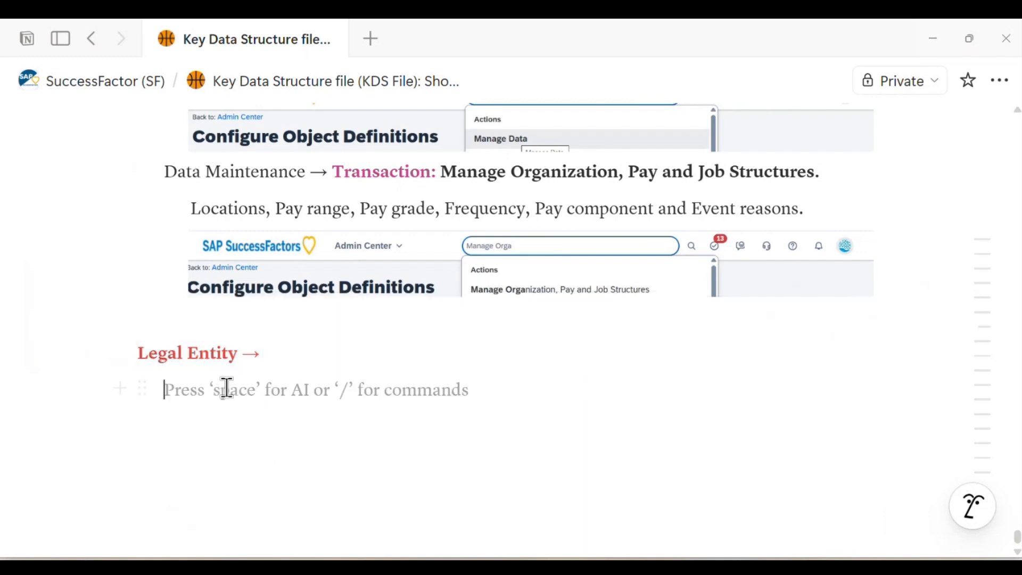
Enter "Rahul Pvt Lt → RPL" on the indented line under the Legal Entity heading
{"action": "type", "text": "Ru"}
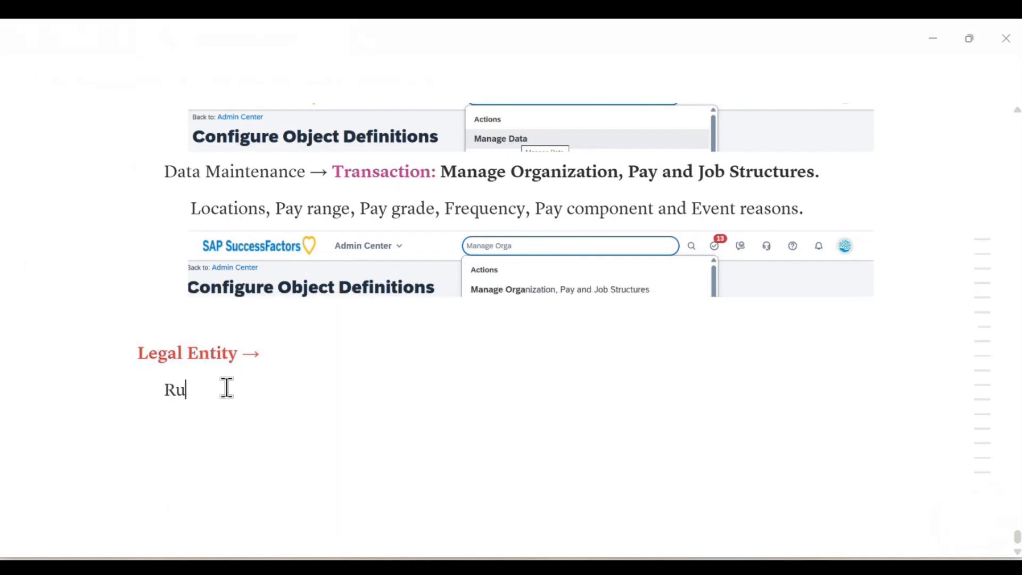
{"action": "type", "text": "h"}
{"action": "key", "text": "BackSpace"}
{"action": "key", "text": "BackSpace"}
{"action": "type", "text": "ahul Pvt Lt"}
{"action": "left_click", "coordinate": [165, 390]}
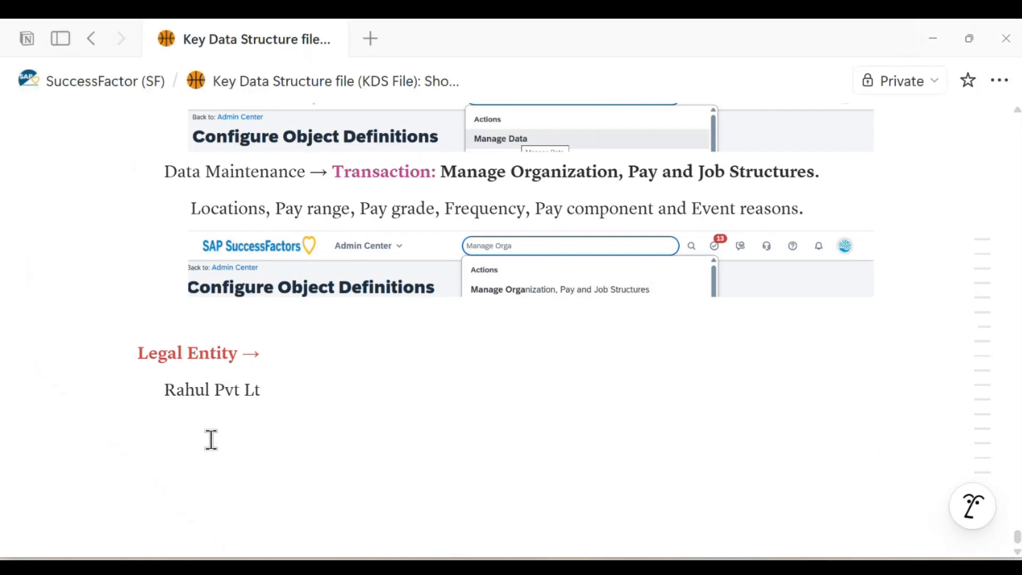
{"action": "left_click", "coordinate": [338, 395]}
{"action": "type", "text": "->"}
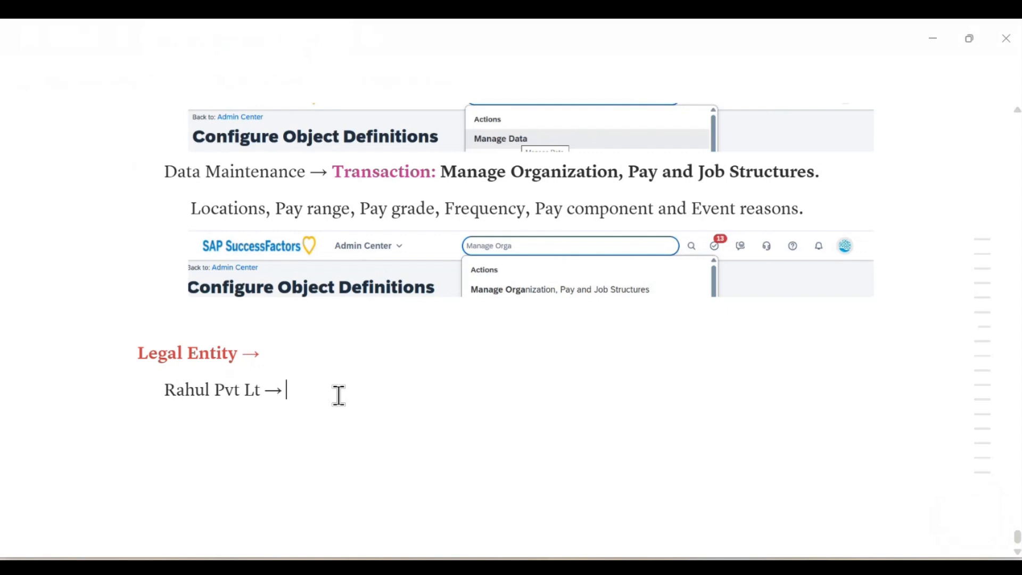
{"action": "type", "text": " RPL"}
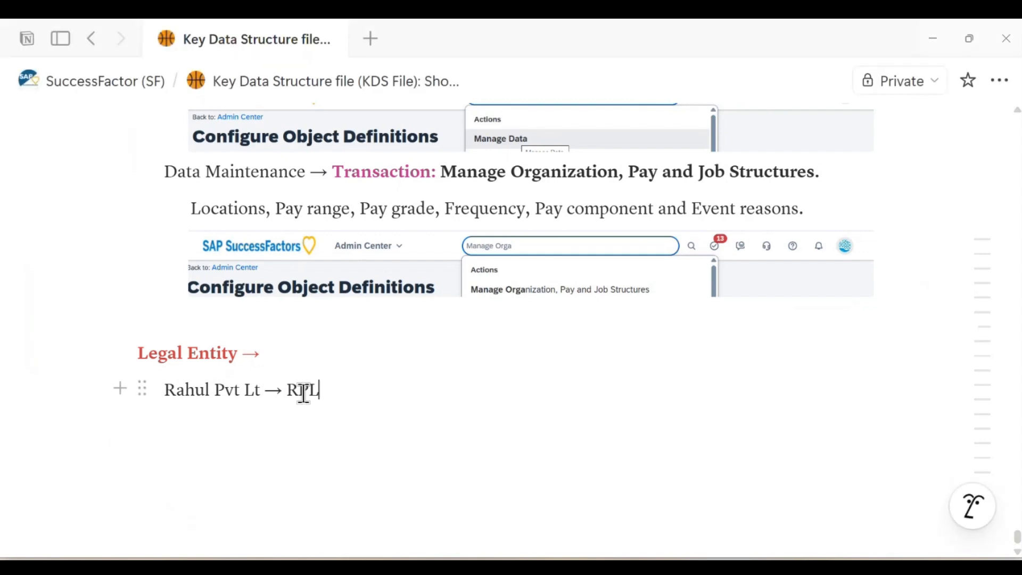
{"action": "left_click_drag", "start_coordinate": [290, 392], "coordinate": [342, 397]}
{"action": "left_click", "coordinate": [266, 435]}
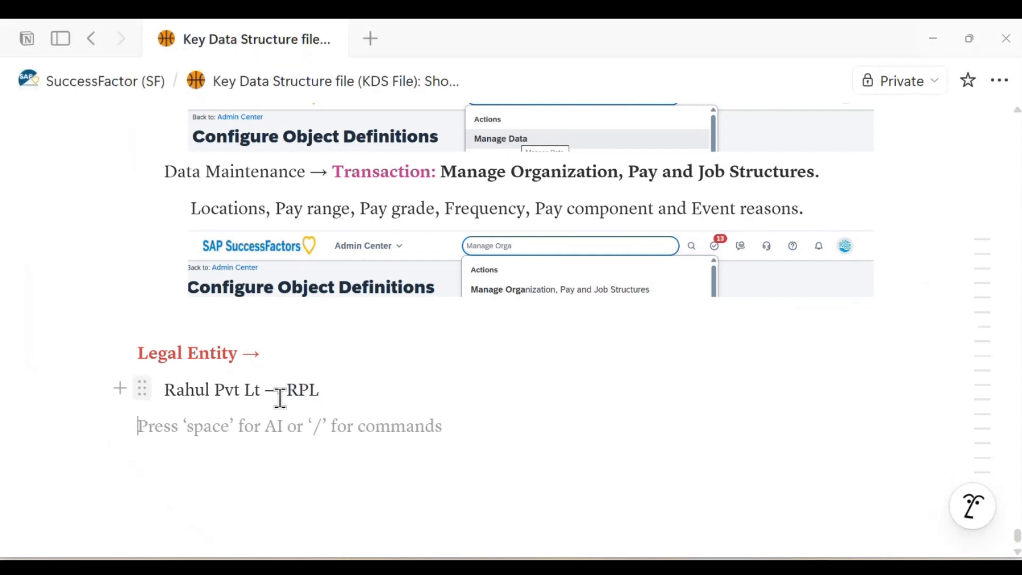
{"action": "left_click_drag", "start_coordinate": [287, 392], "coordinate": [337, 394]}
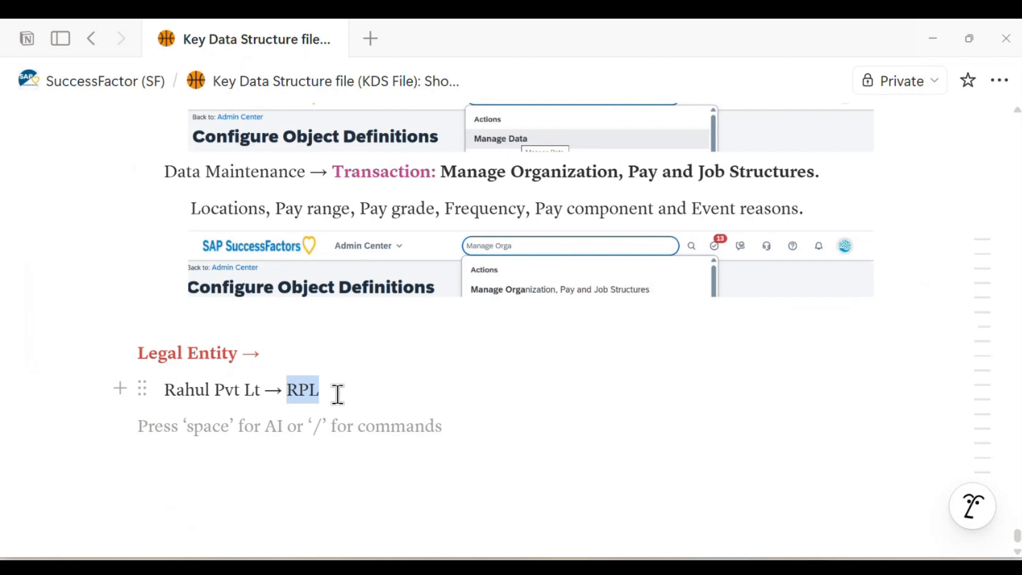
{"action": "left_click", "coordinate": [338, 394]}
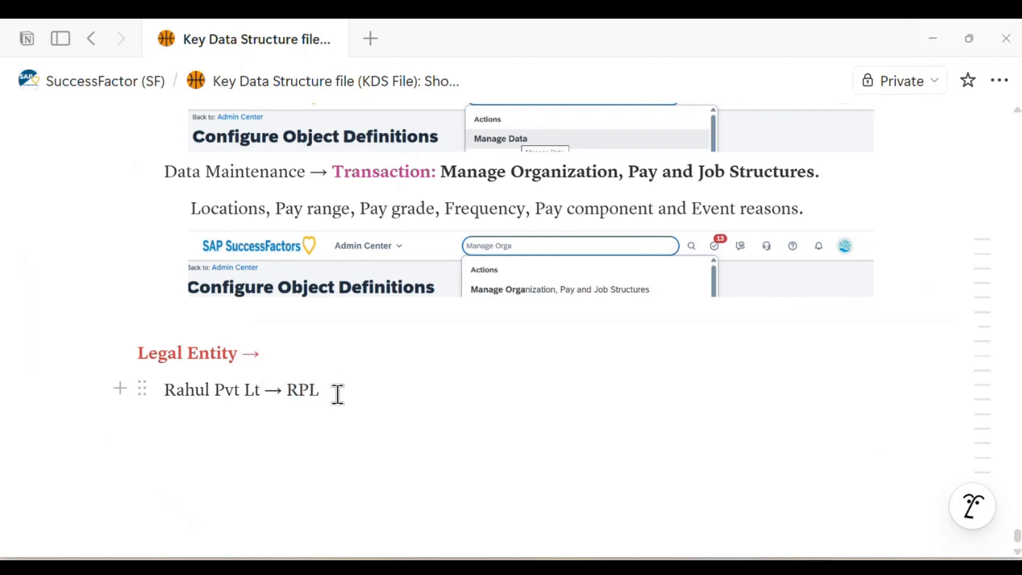
{"action": "key", "text": "alt"}
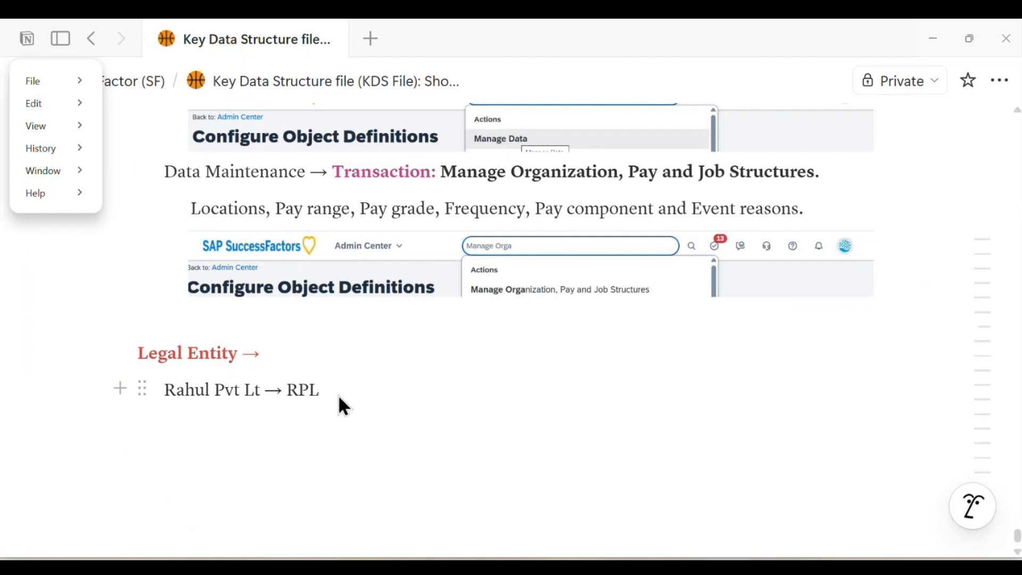
{"action": "left_click", "coordinate": [255, 392]}
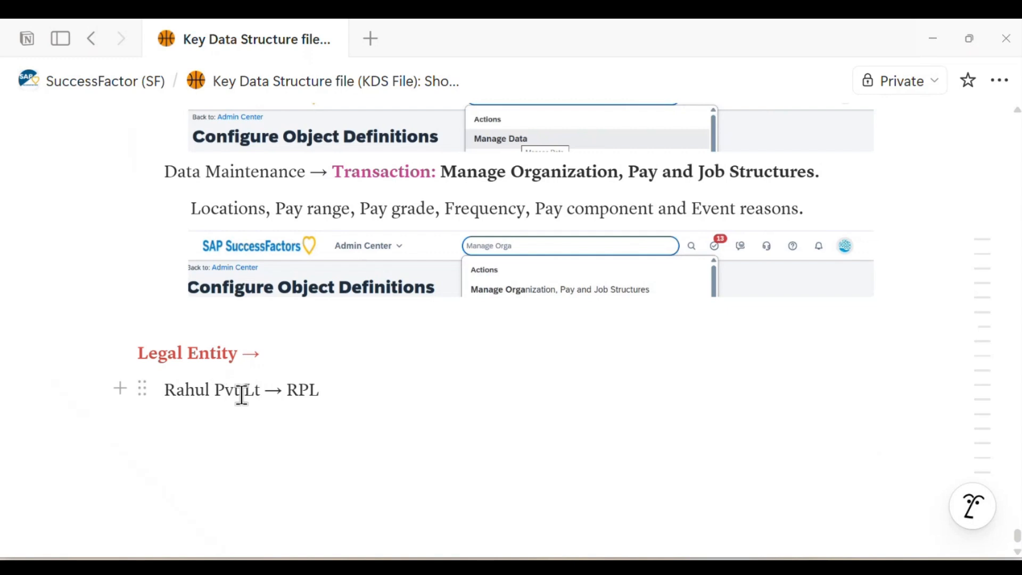
{"action": "left_click_drag", "start_coordinate": [166, 390], "coordinate": [329, 389]}
{"action": "left_click", "coordinate": [266, 390]}
{"action": "left_click", "coordinate": [329, 389]}
Switch to the SuccessFactors Manage Data page in the browser and start creating a new Legal Entity record
{"action": "key", "text": "alt+Tab"}
{"action": "left_click", "coordinate": [426, 273]}
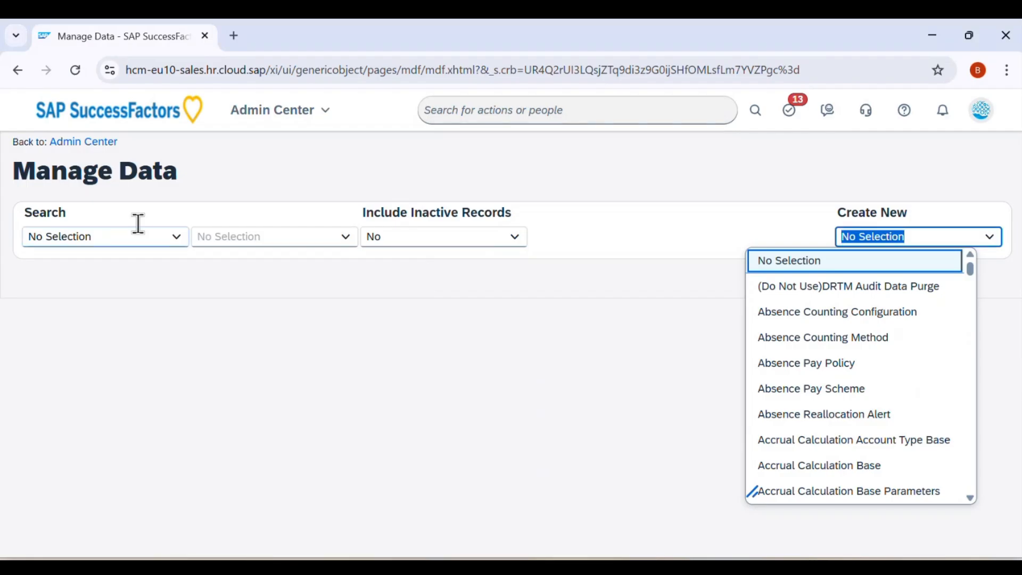
{"action": "left_click", "coordinate": [570, 327]}
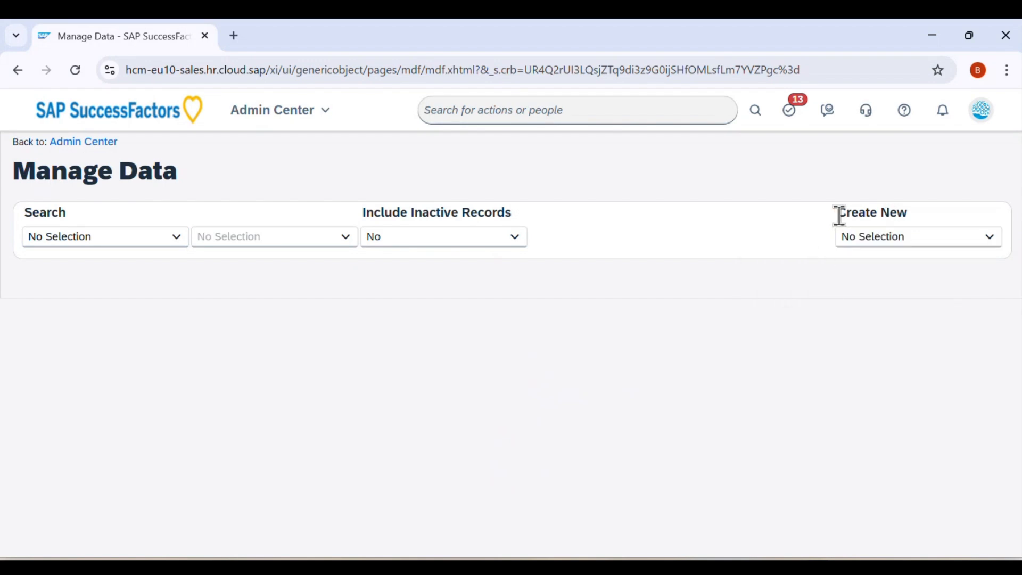
{"action": "left_click_drag", "start_coordinate": [836, 213], "coordinate": [922, 216]}
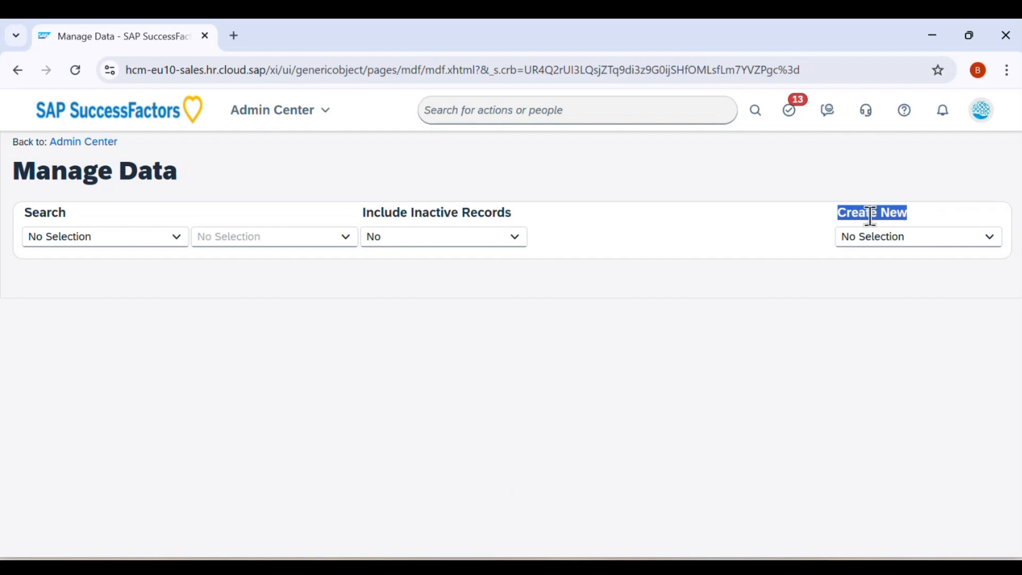
{"action": "left_click", "coordinate": [940, 230]}
{"action": "type", "text": "Lr"}
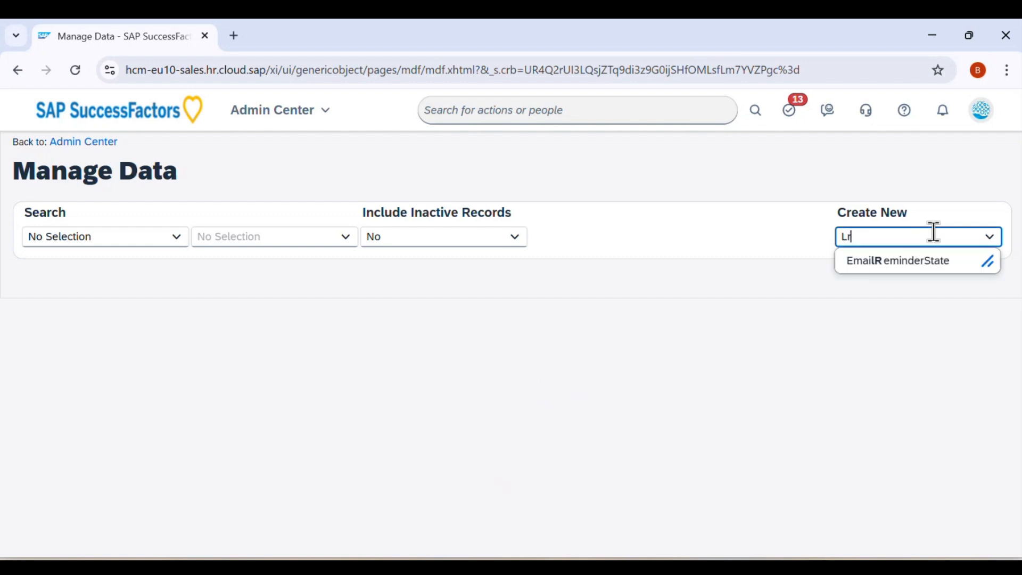
{"action": "type", "text": "egal"}
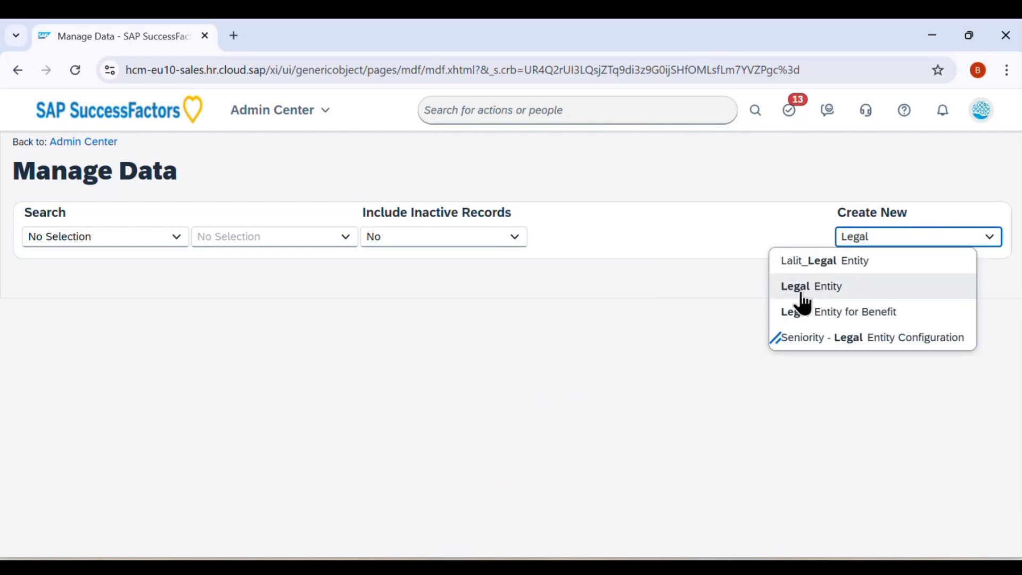
{"action": "left_click", "coordinate": [853, 290]}
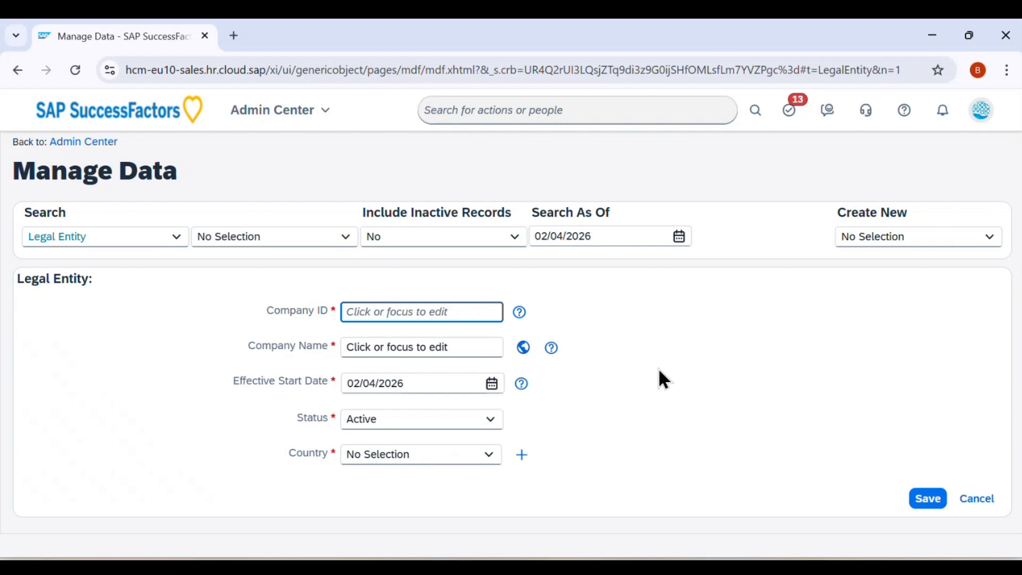
Copy the code "RPL" from the Notion notes into the Company ID of the new legal entity
{"action": "key", "text": "alt+Tab"}
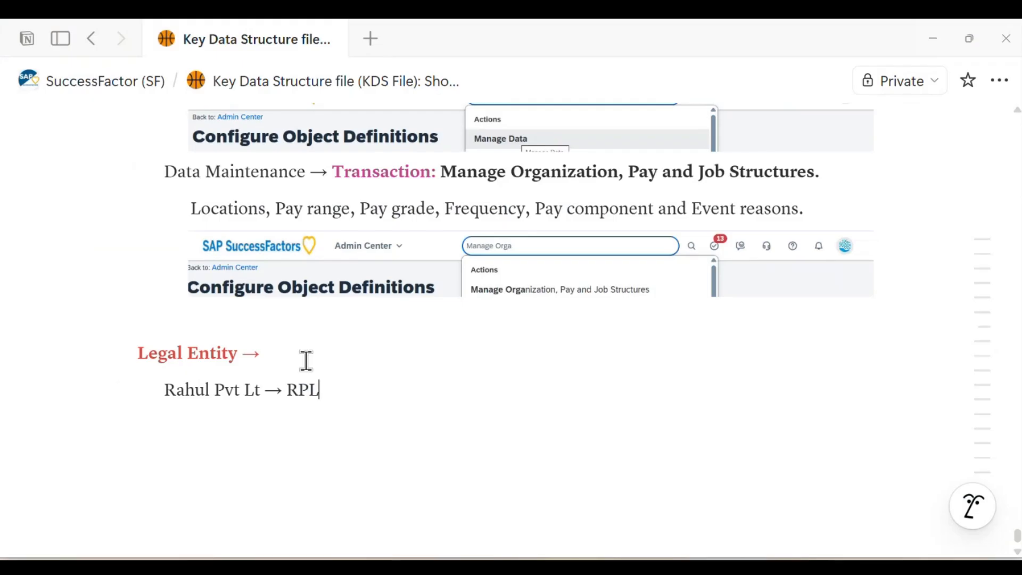
{"action": "left_click_drag", "start_coordinate": [165, 394], "coordinate": [332, 394]}
{"action": "key", "text": "ctrl+c"}
{"action": "left_click", "coordinate": [274, 392]}
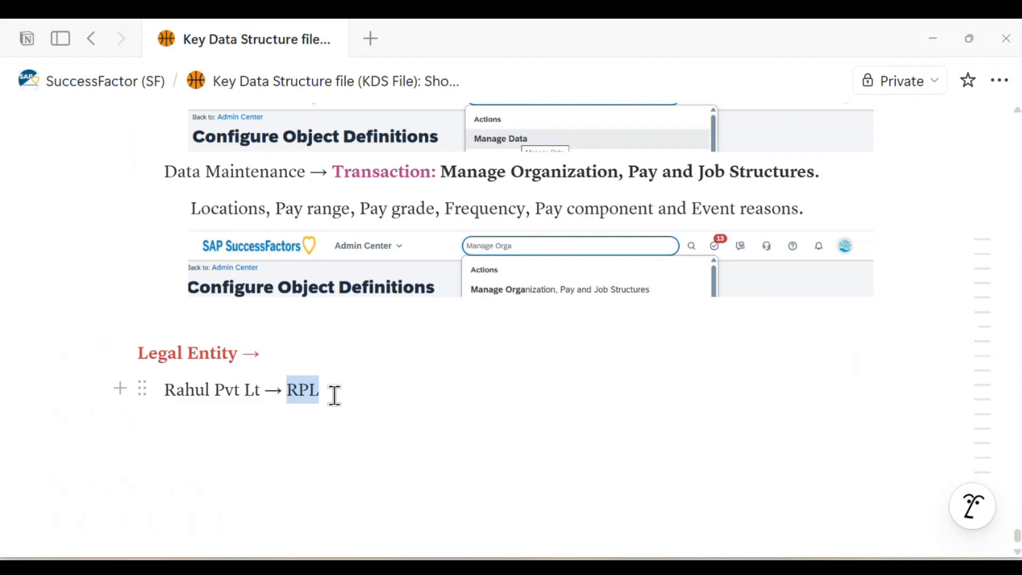
{"action": "key", "text": "alt+Tab"}
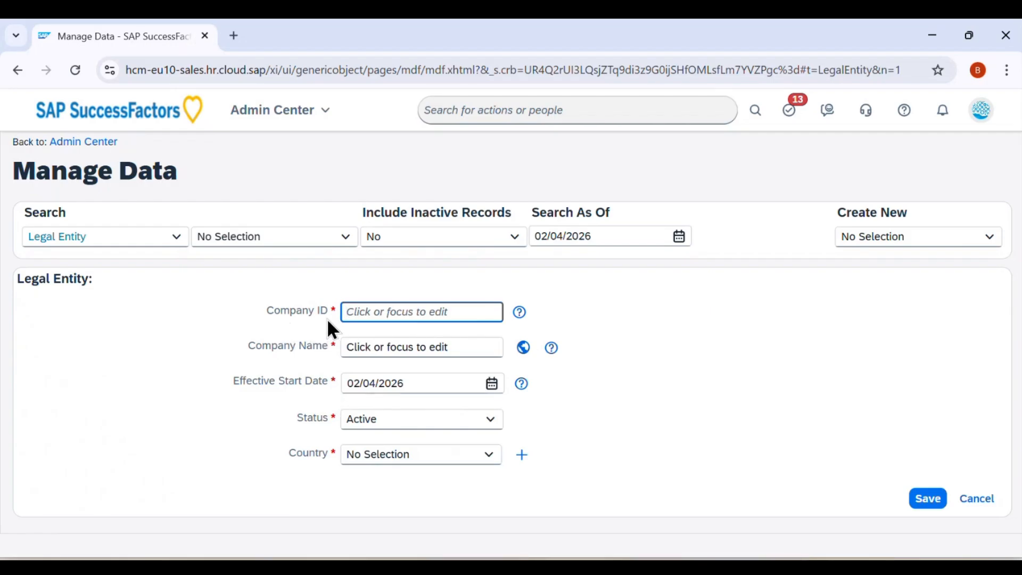
{"action": "key", "text": "ctrl+v"}
Copy "Rahul Pvt Lt" from the Notion notes into the Company Name of the legal entity
{"action": "left_click", "coordinate": [372, 341]}
{"action": "key", "text": "alt+Tab"}
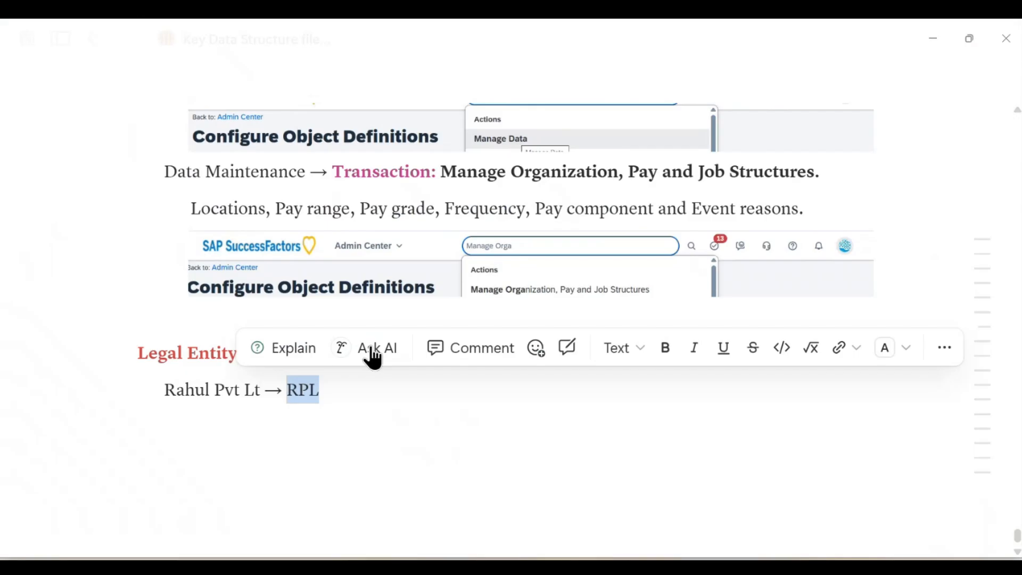
{"action": "left_click_drag", "start_coordinate": [260, 390], "coordinate": [164, 380]}
{"action": "key", "text": "ctrl+c"}
{"action": "key", "text": "alt+Tab"}
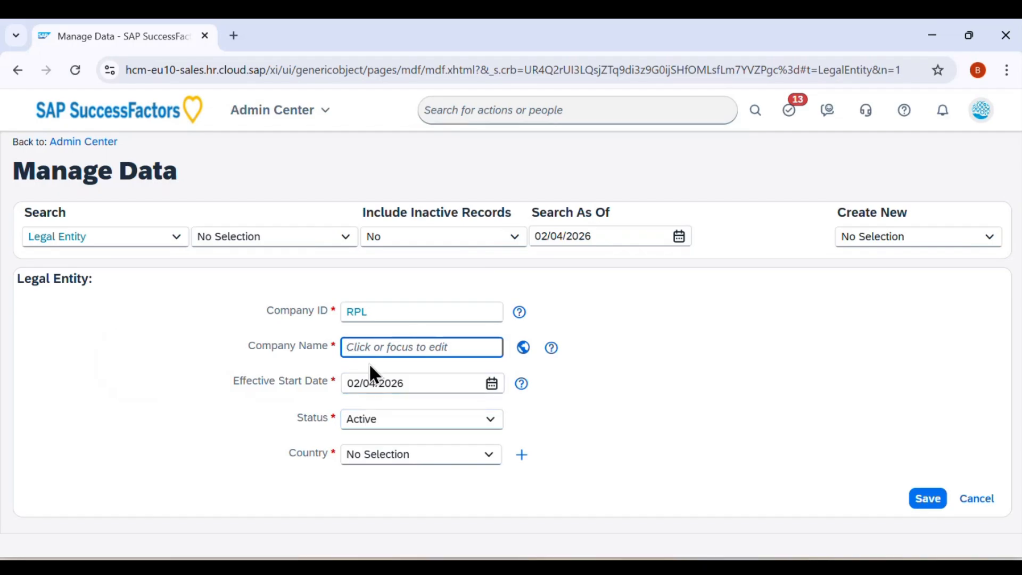
{"action": "key", "text": "ctrl+v"}
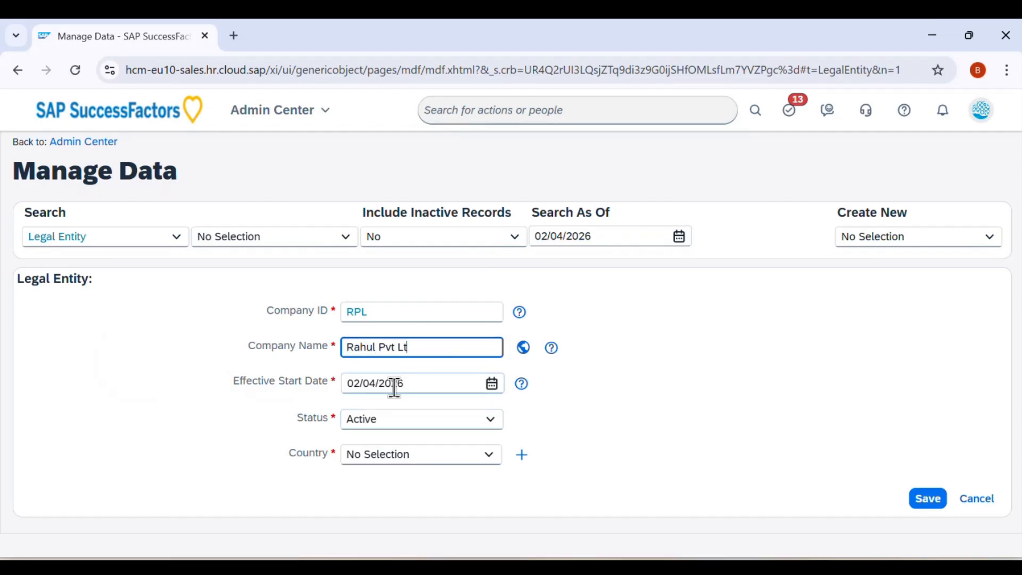
{"action": "key", "text": "Tab"}
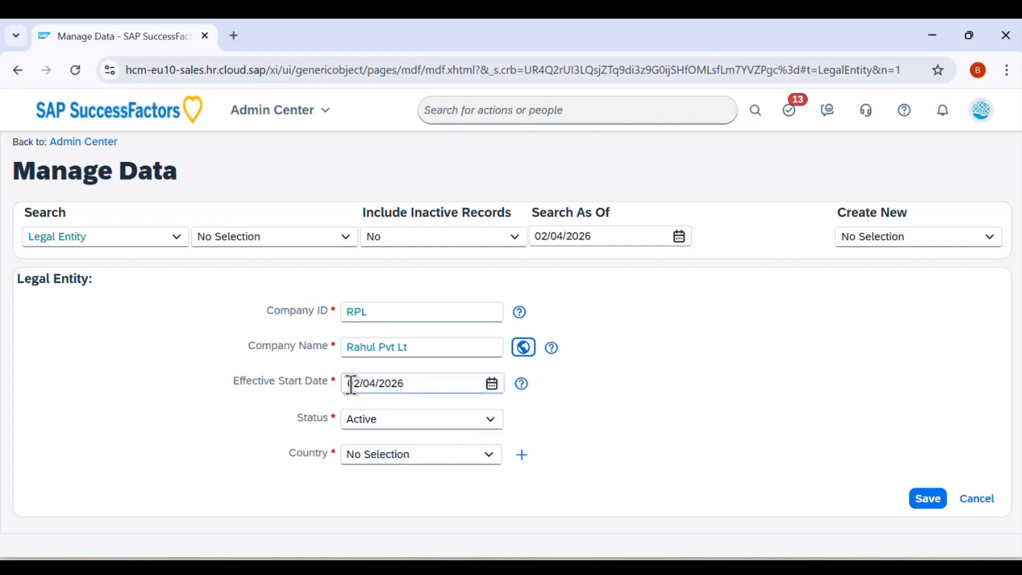
{"action": "left_click_drag", "start_coordinate": [345, 382], "coordinate": [420, 386]}
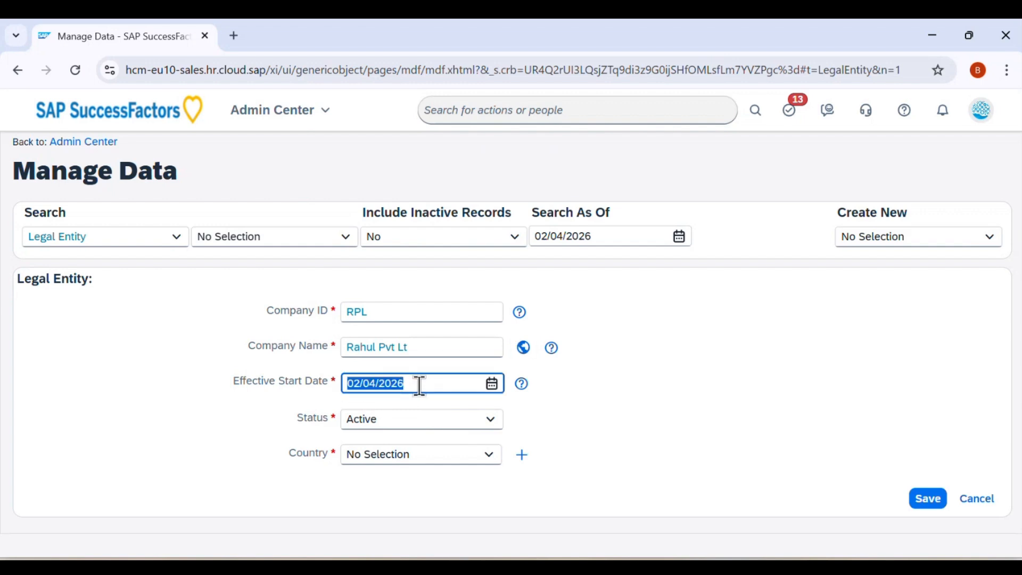
{"action": "left_click", "coordinate": [419, 385]}
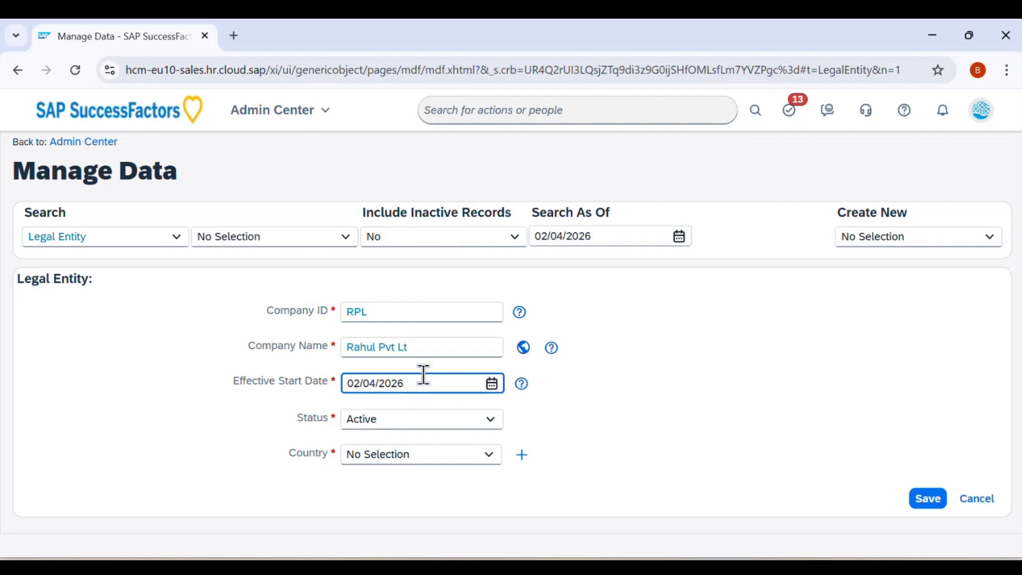
{"action": "left_click", "coordinate": [491, 385]}
{"action": "left_click", "coordinate": [498, 161]}
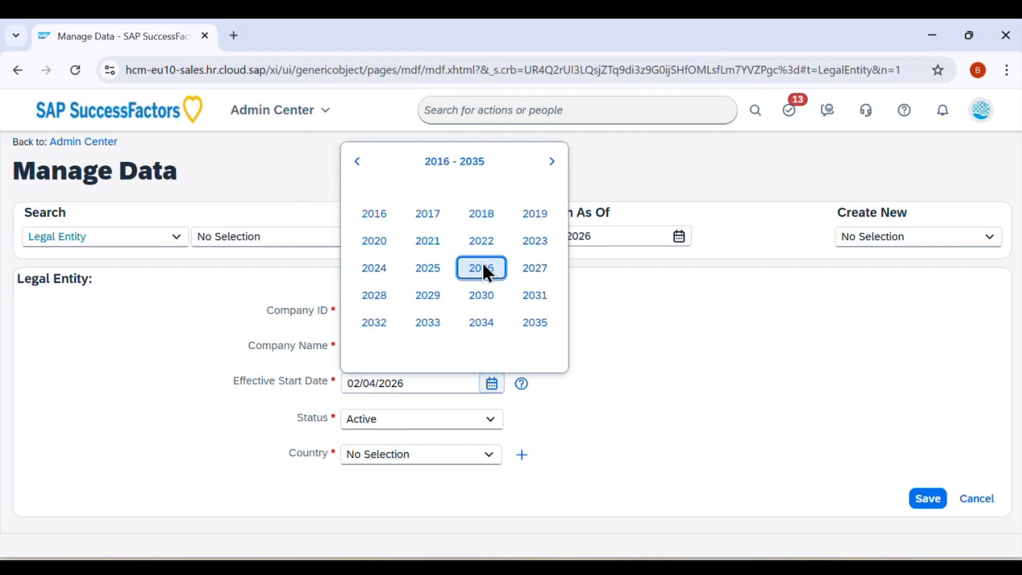
{"action": "left_click", "coordinate": [356, 161]}
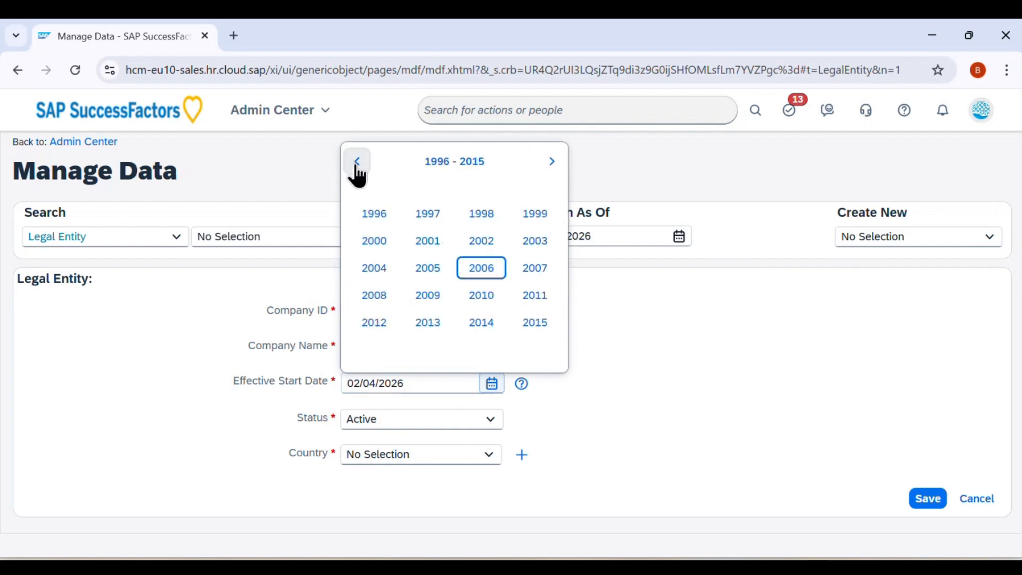
{"action": "left_click", "coordinate": [356, 169]}
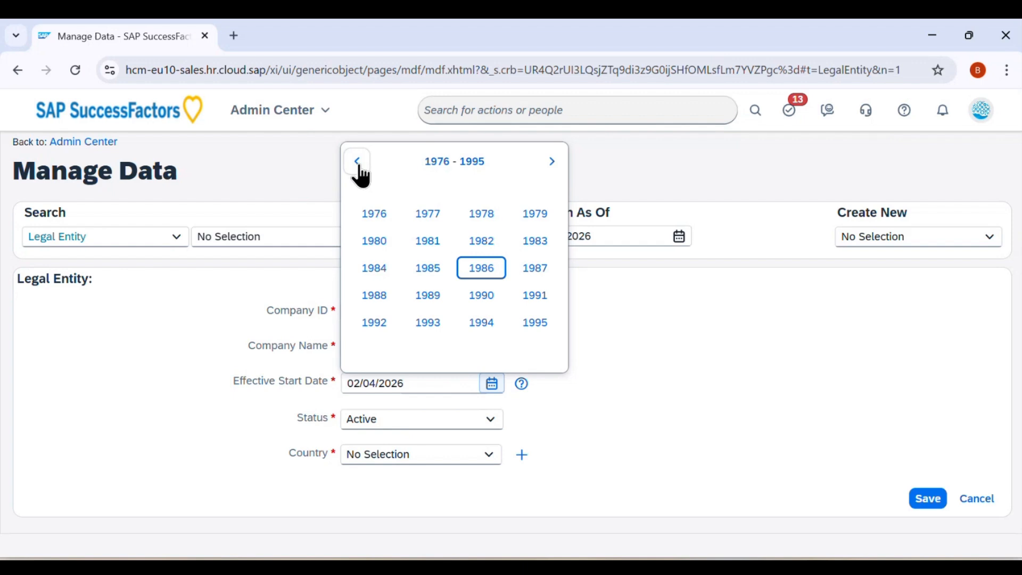
{"action": "left_click", "coordinate": [556, 162]}
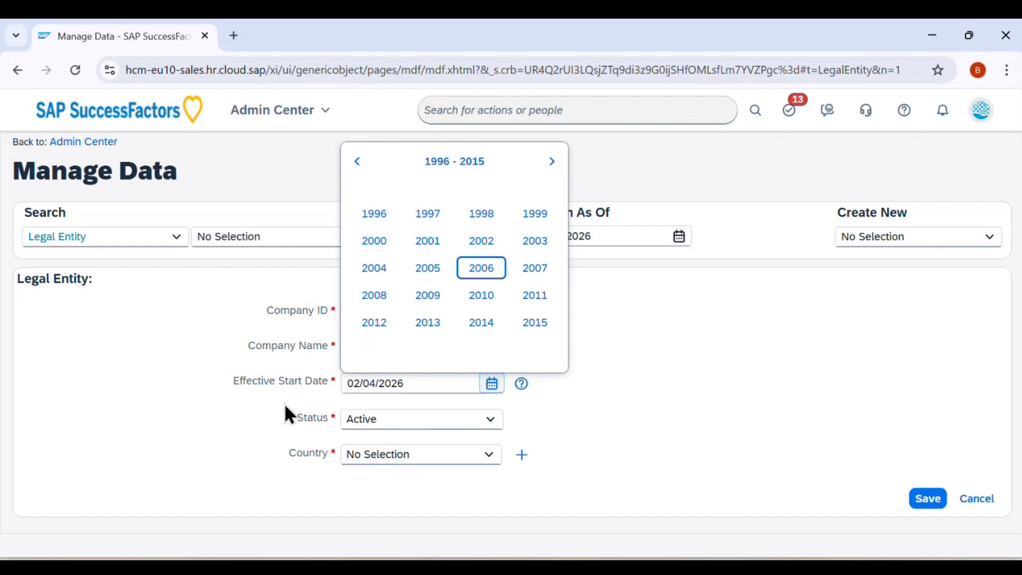
{"action": "left_click", "coordinate": [347, 384]}
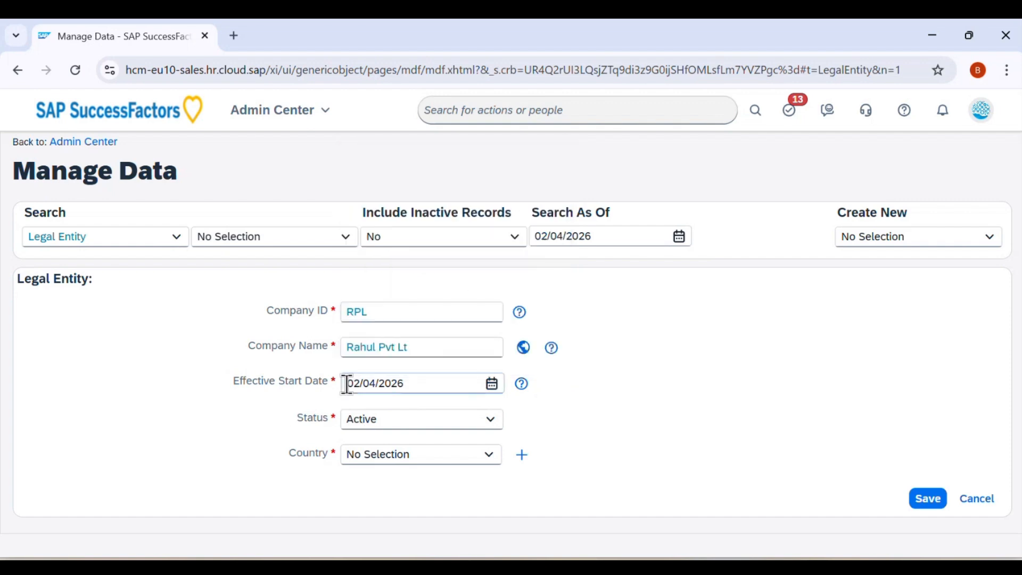
Set the legal entity's Effective Start Date to 02/01/2000
{"action": "left_click", "coordinate": [490, 386]}
{"action": "left_click", "coordinate": [499, 162]}
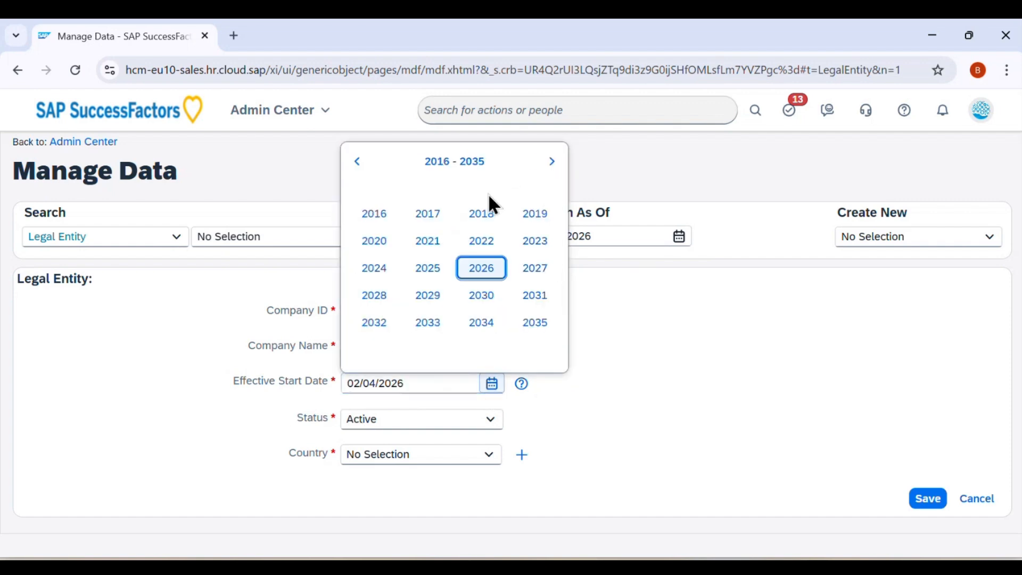
{"action": "left_click", "coordinate": [358, 161]}
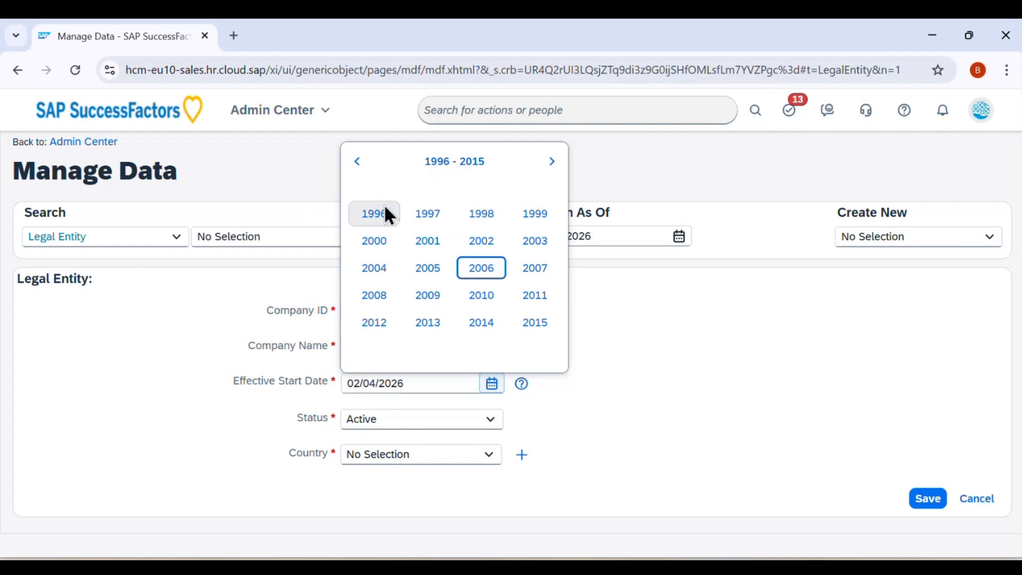
{"action": "left_click", "coordinate": [374, 241]}
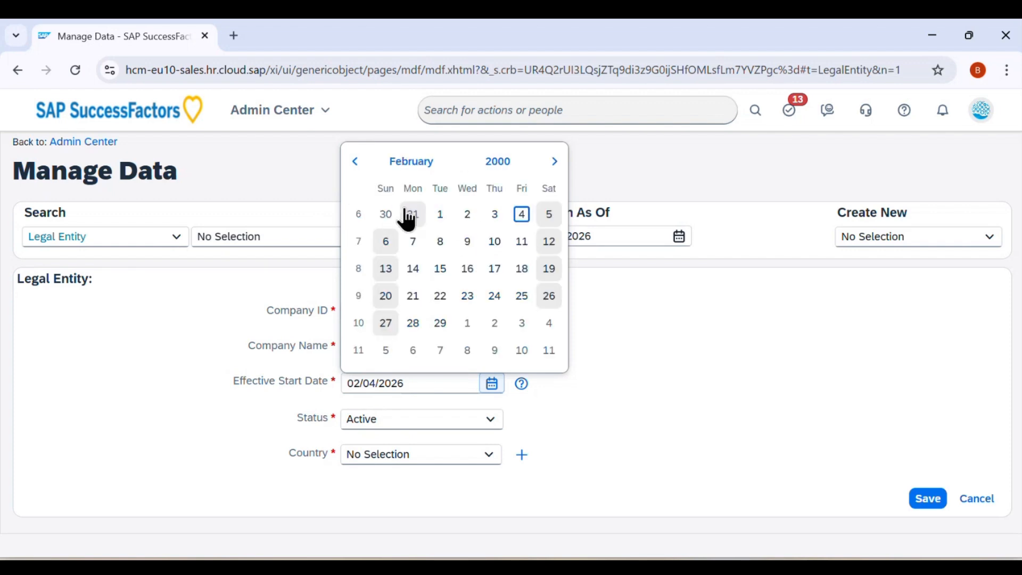
{"action": "left_click", "coordinate": [442, 215]}
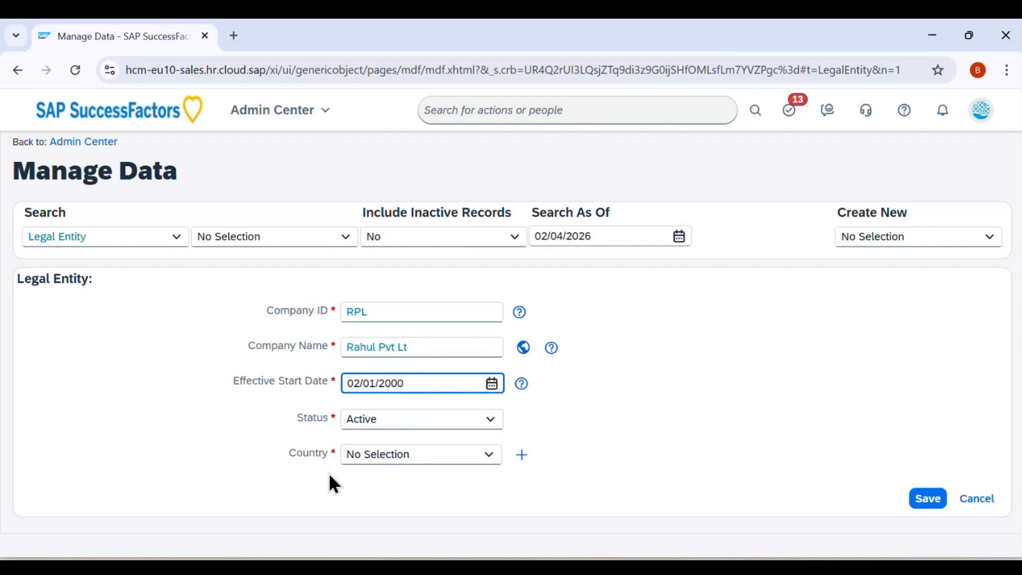
Set the legal entity's Country to India (IND)
{"action": "left_click", "coordinate": [367, 453]}
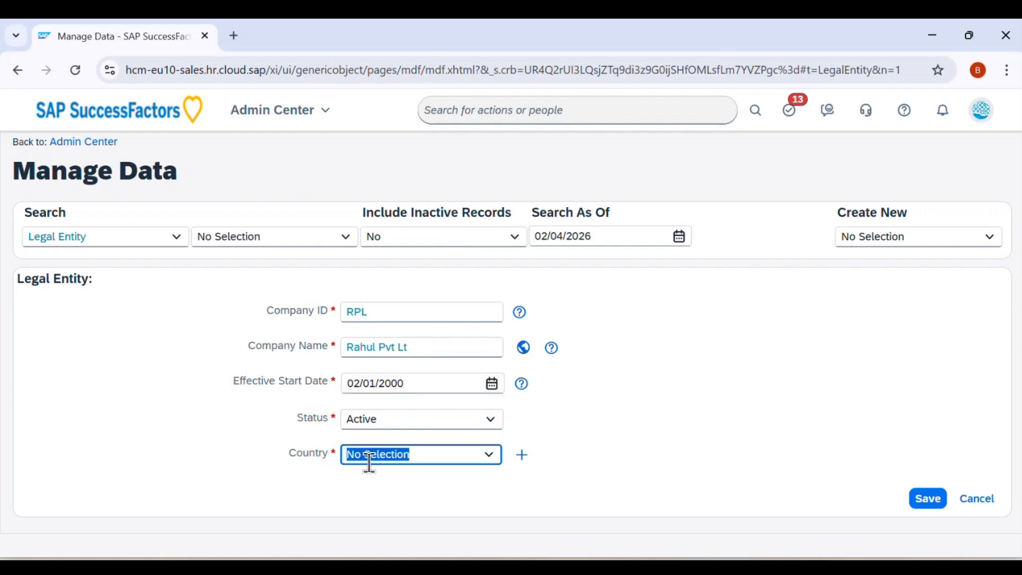
{"action": "type", "text": "Ind"}
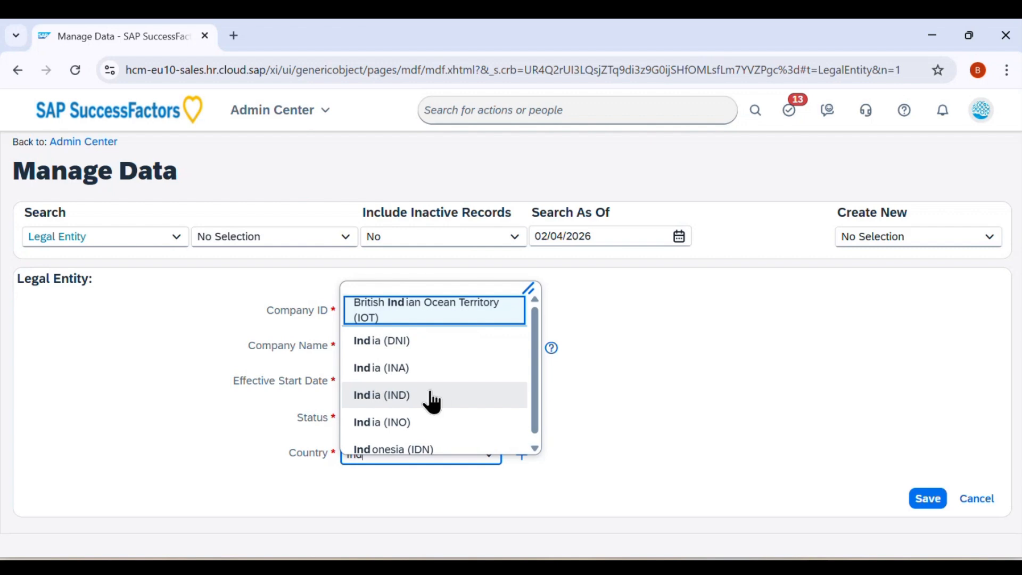
{"action": "left_click", "coordinate": [431, 396]}
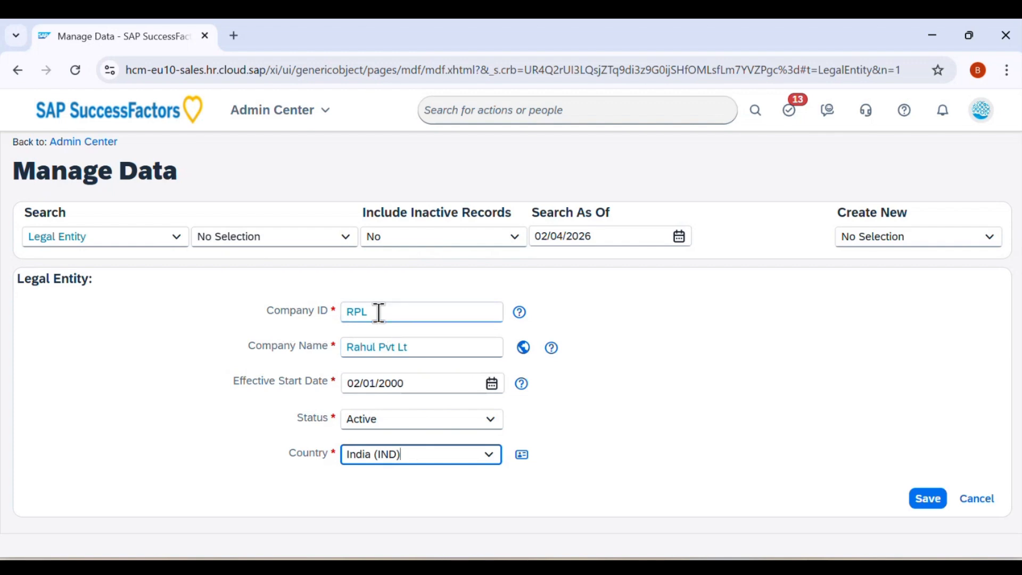
Correct the Company Name of the legal entity to "Rahul Pvt Ltd"
{"action": "left_click_drag", "start_coordinate": [378, 313], "coordinate": [345, 312]}
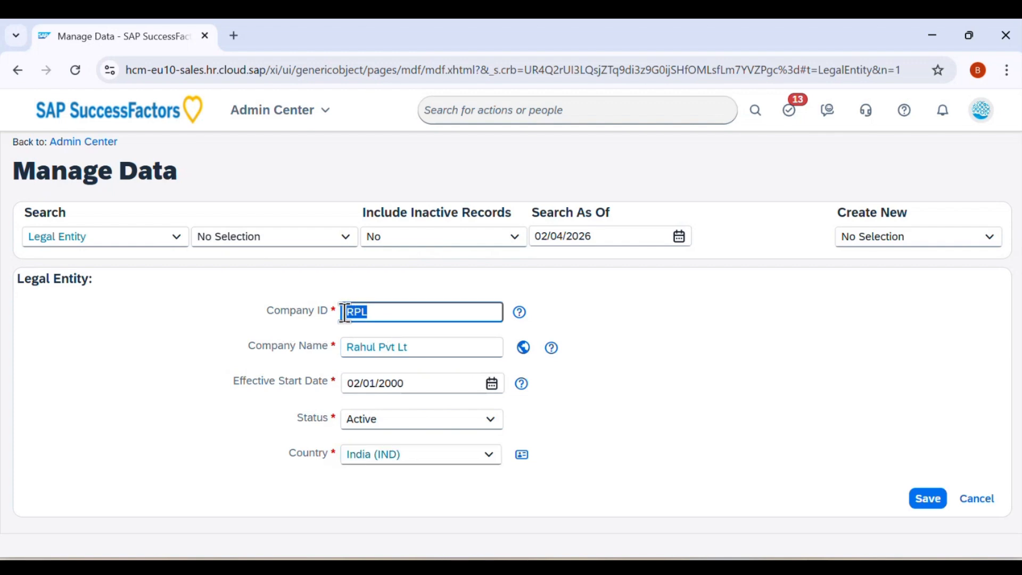
{"action": "left_click", "coordinate": [273, 361]}
{"action": "left_click", "coordinate": [415, 348]}
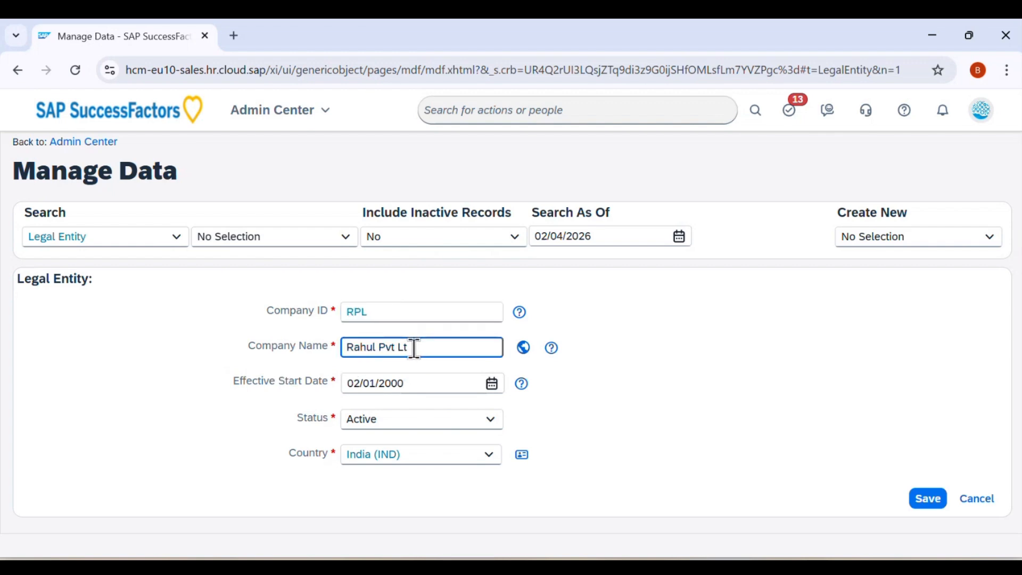
{"action": "type", "text": "d"}
{"action": "key", "text": "Tab"}
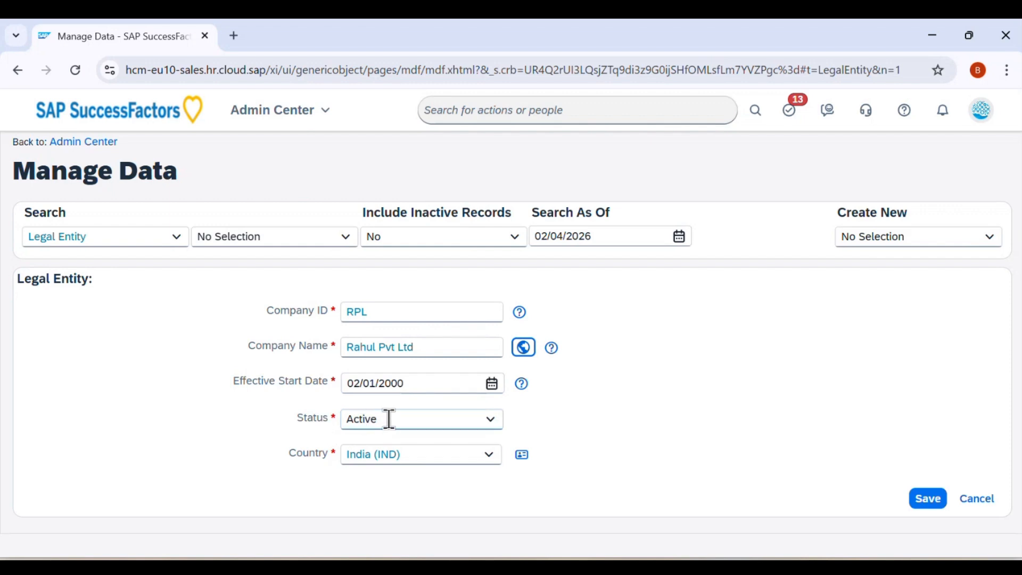
Try to save the new RPL legal entity with its status kept as Active, dismissing any message that appears
{"action": "left_click", "coordinate": [486, 420]}
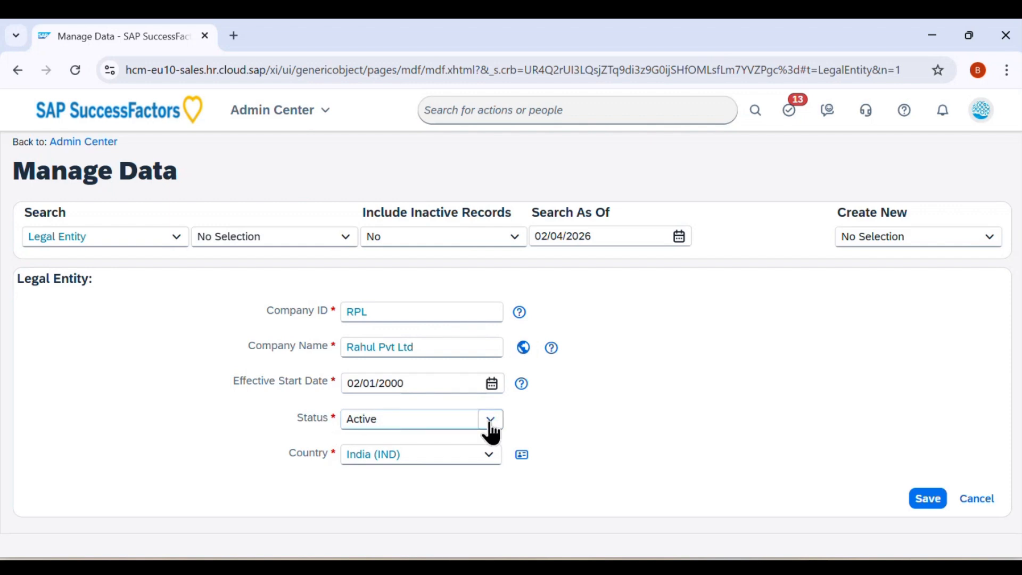
{"action": "left_click", "coordinate": [603, 408]}
{"action": "left_click", "coordinate": [923, 500]}
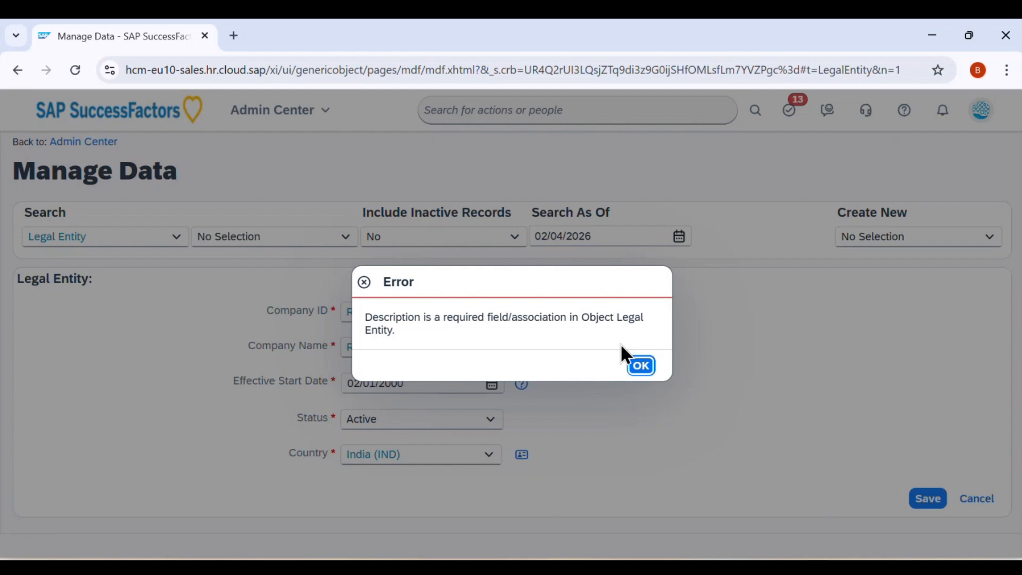
{"action": "left_click", "coordinate": [638, 366]}
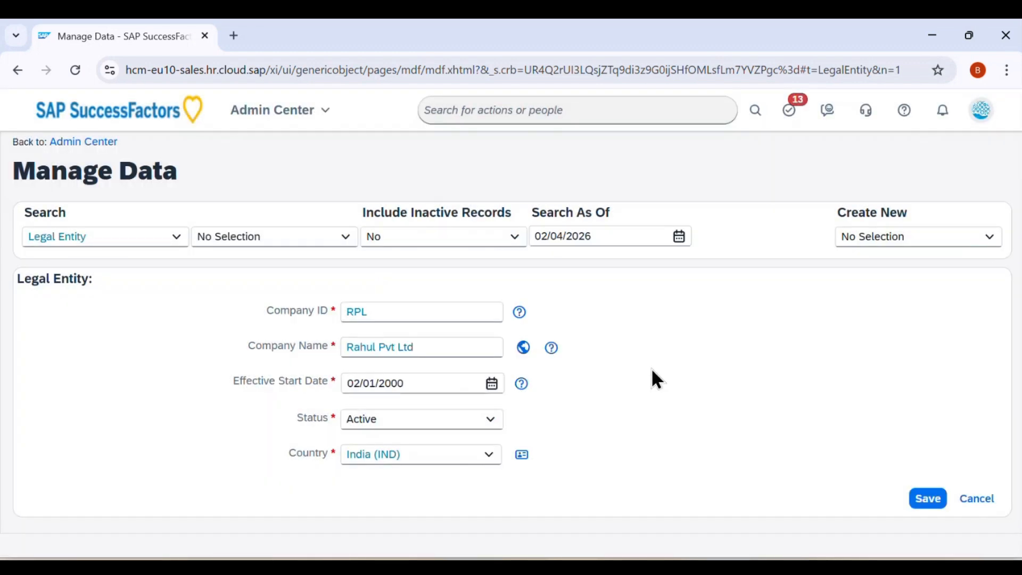
{"action": "left_click", "coordinate": [926, 499]}
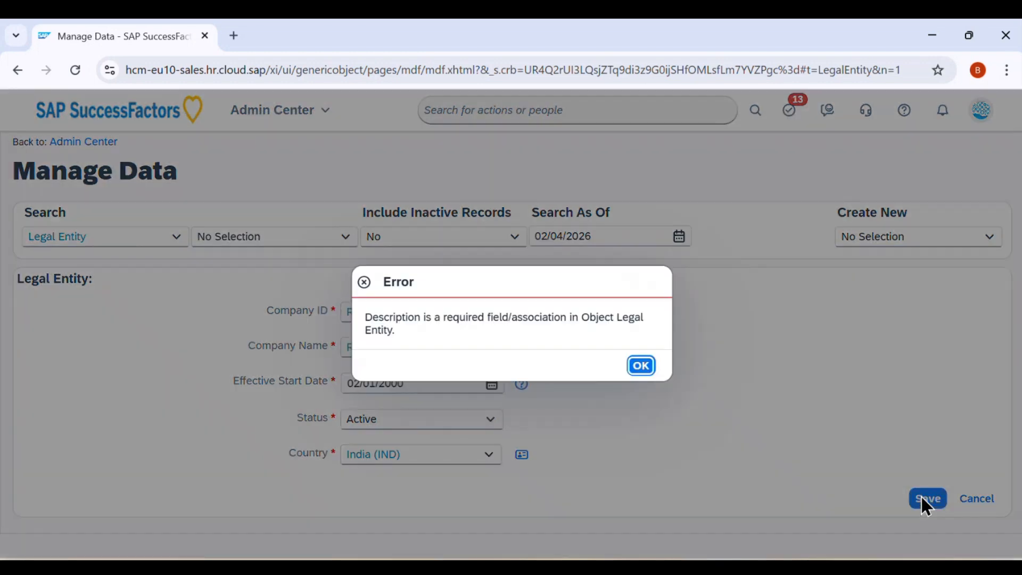
{"action": "left_click", "coordinate": [641, 366]}
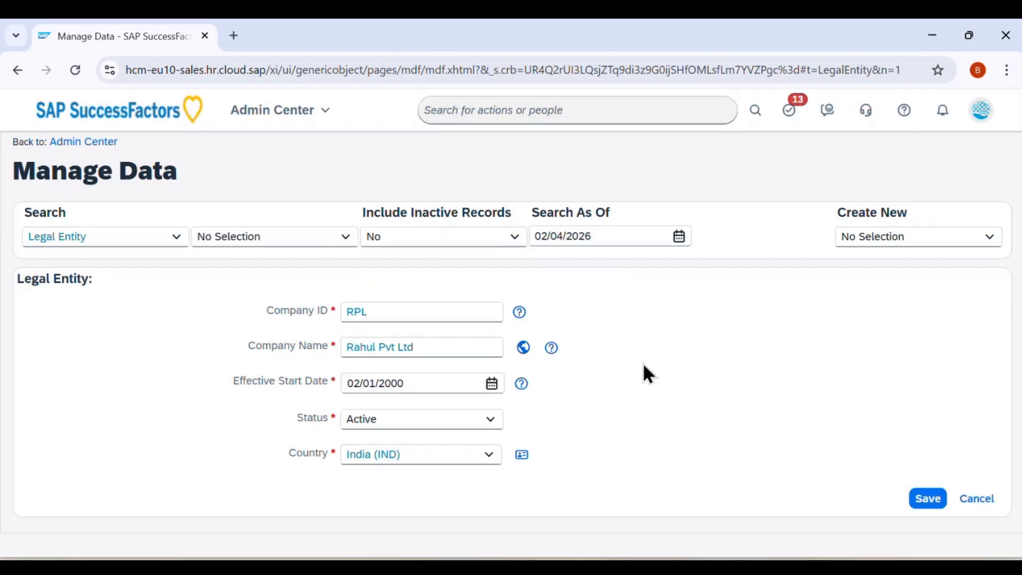
{"action": "left_click", "coordinate": [926, 500]}
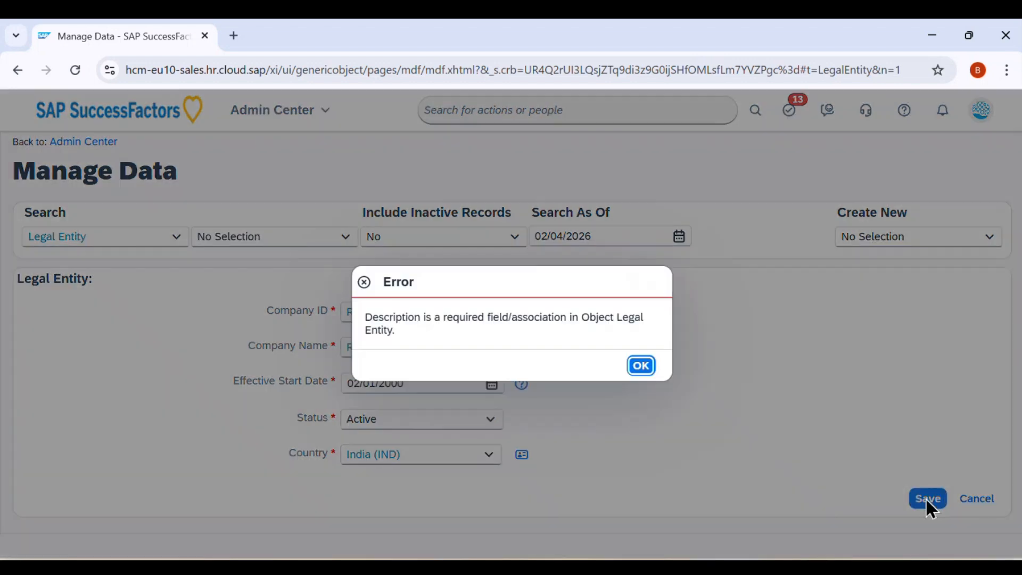
{"action": "left_click", "coordinate": [642, 366]}
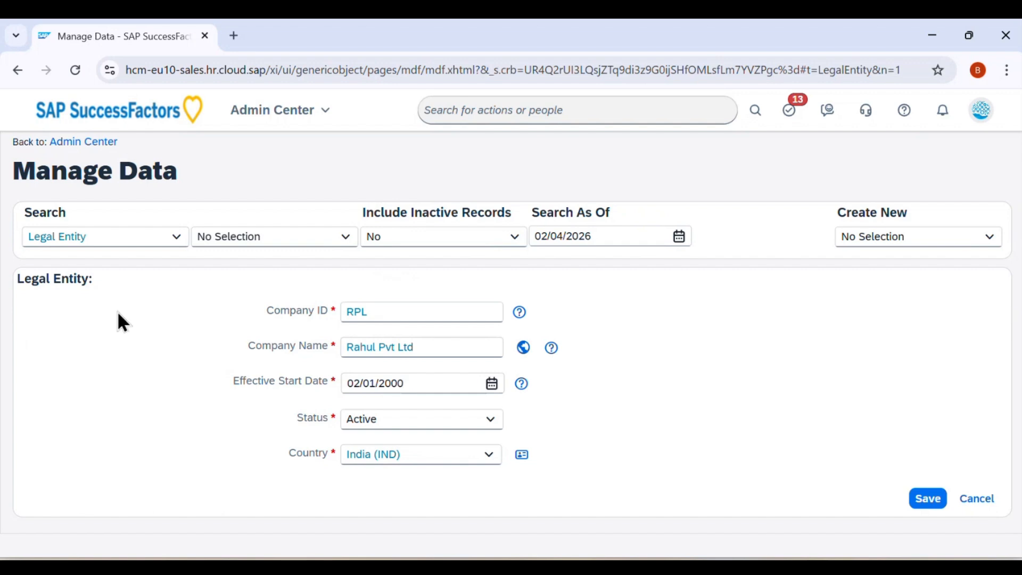
Open an additional browser tab and retry saving the RPL legal entity in Manage Data
{"action": "left_click", "coordinate": [234, 34]}
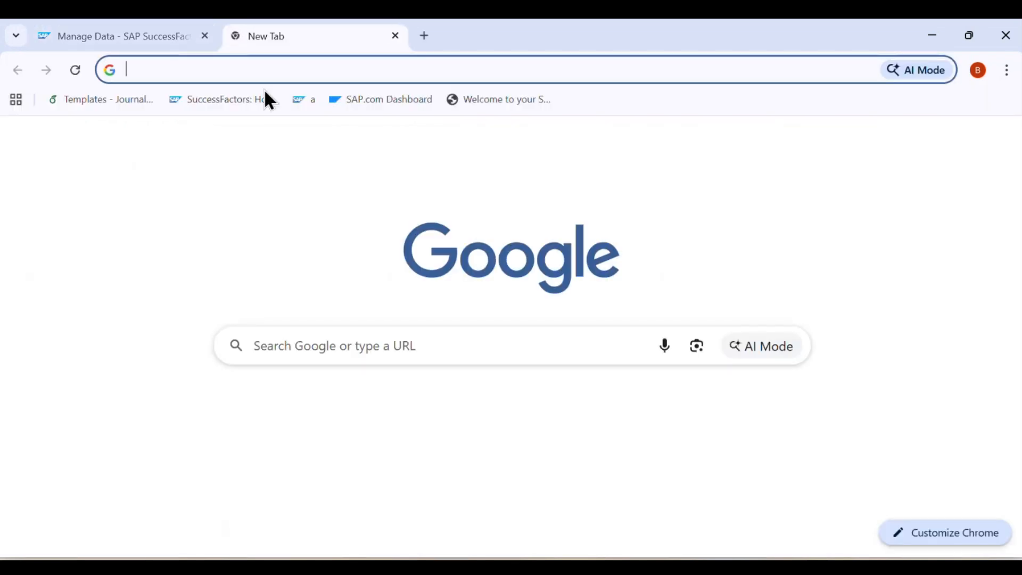
{"action": "left_click", "coordinate": [168, 48]}
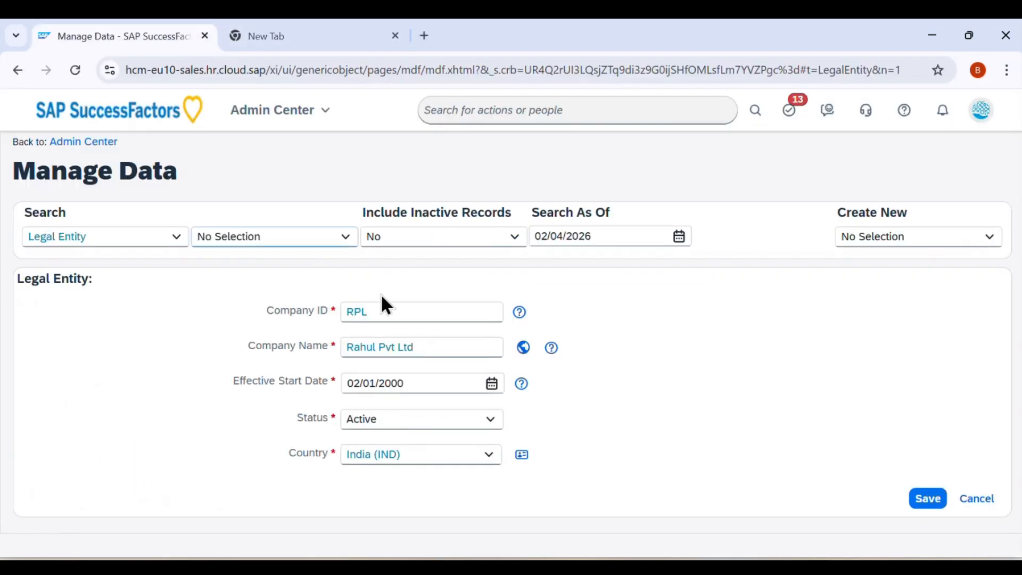
{"action": "left_click", "coordinate": [941, 494]}
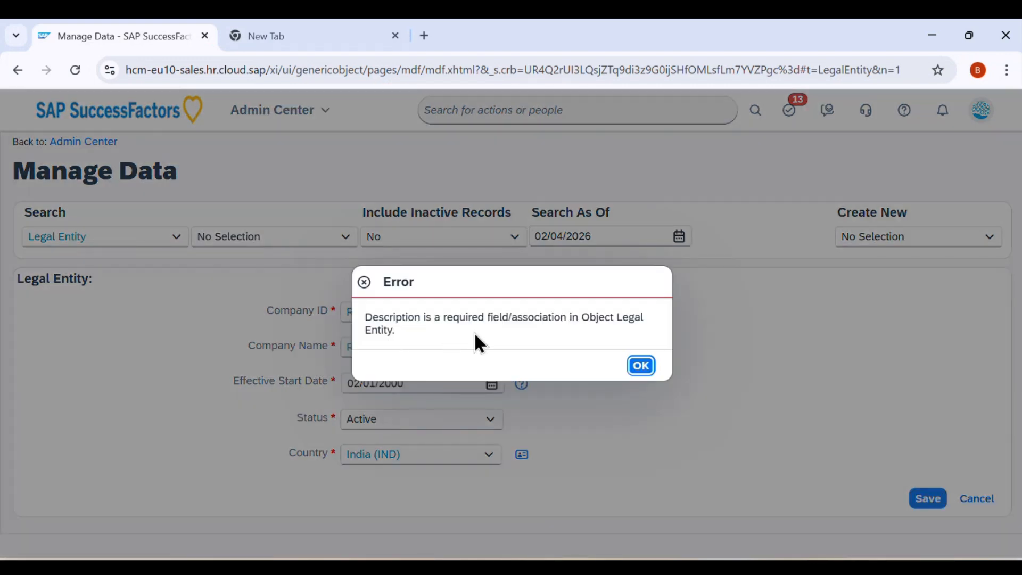
{"action": "double_click", "coordinate": [509, 276]}
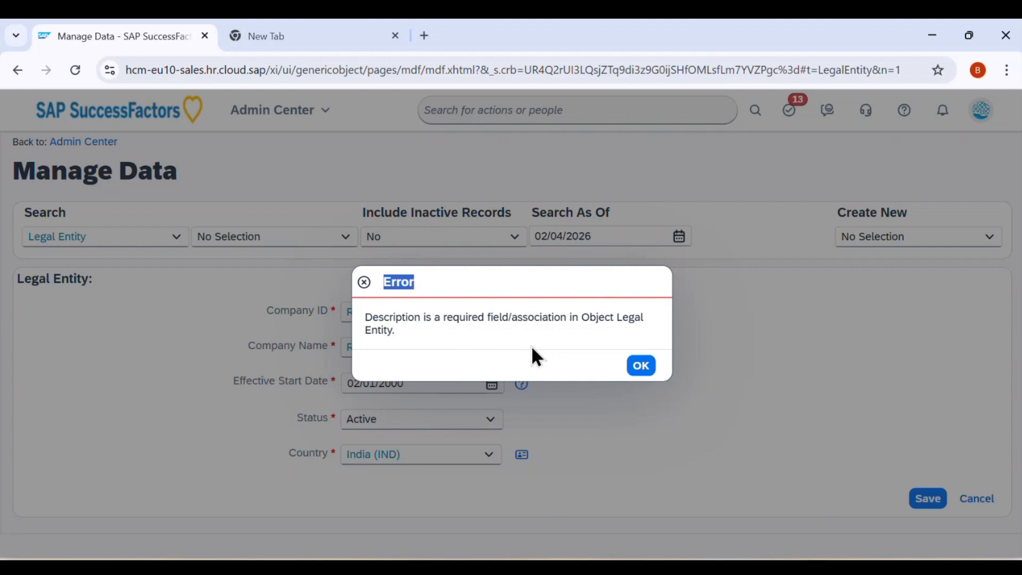
{"action": "left_click", "coordinate": [642, 366]}
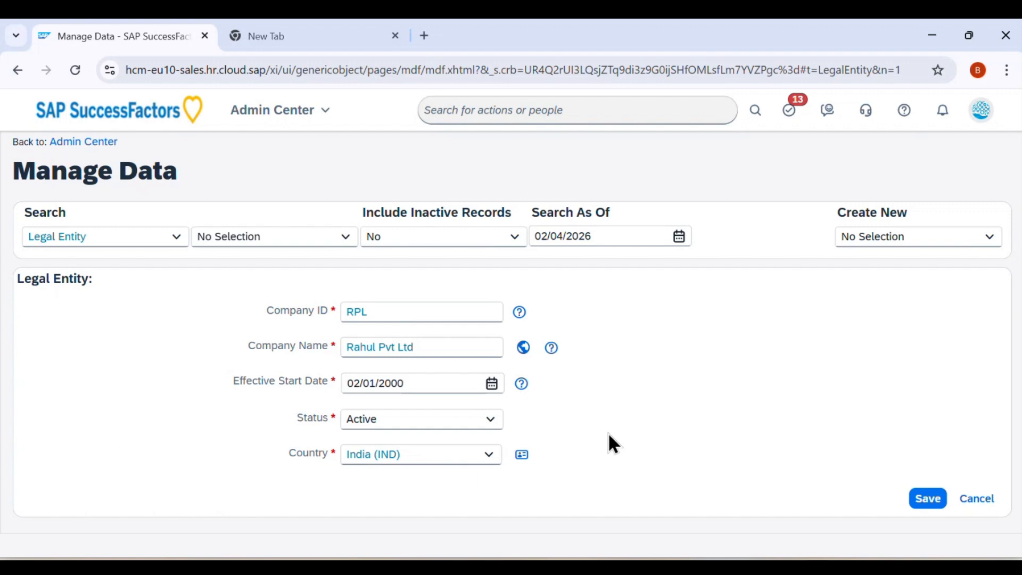
Load SuccessFactors in the second browser tab and open the Configure Object Definitions page there
{"action": "left_click", "coordinate": [318, 37]}
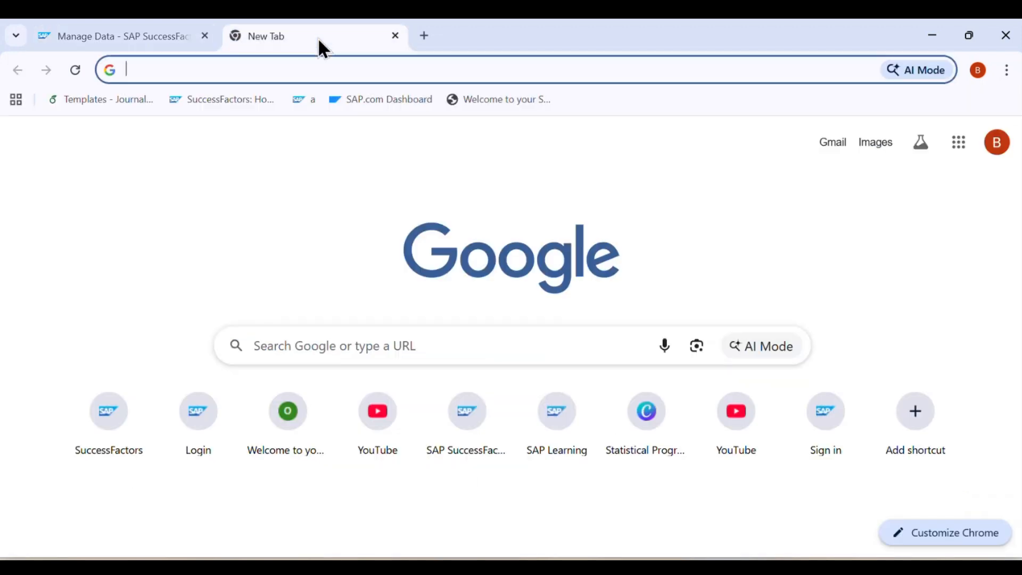
{"action": "left_click", "coordinate": [223, 98]}
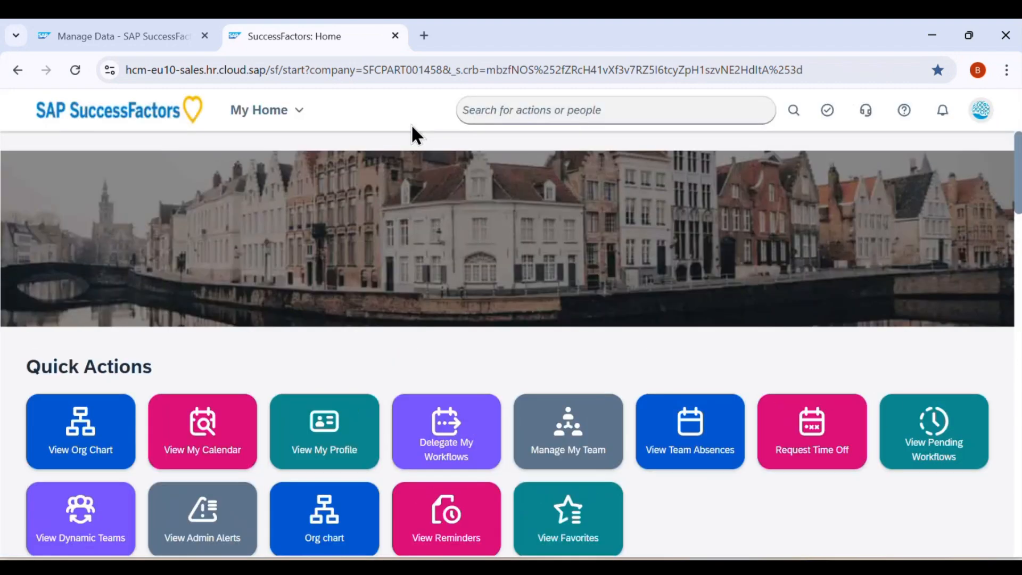
{"action": "left_click", "coordinate": [492, 111]}
{"action": "type", "text": "Con"}
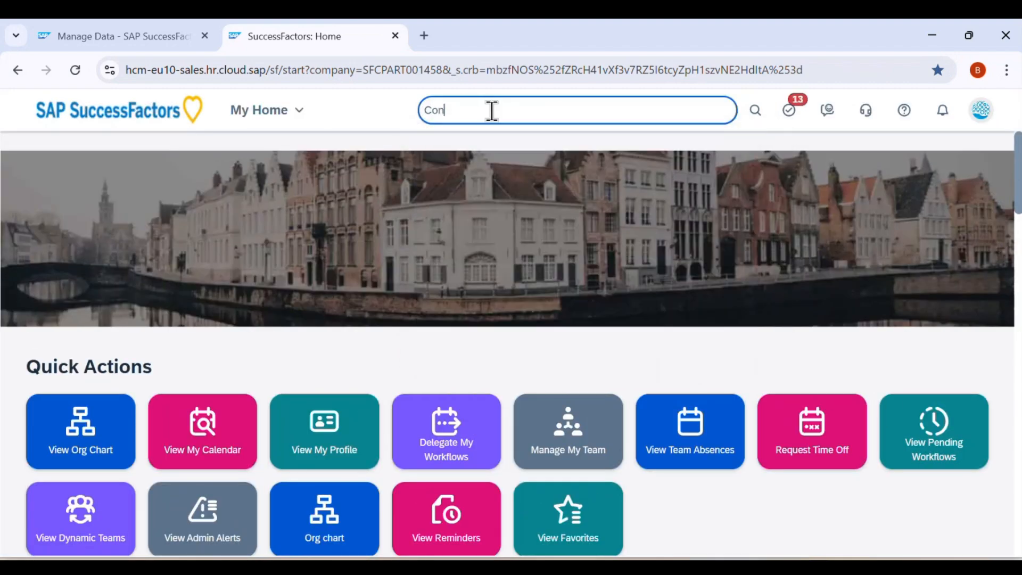
{"action": "type", "text": "figu"}
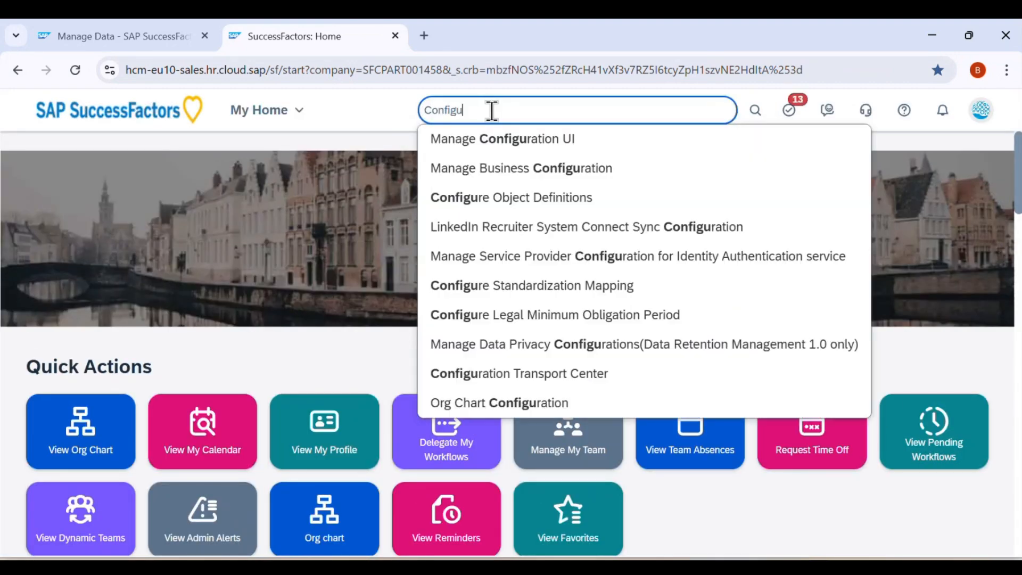
{"action": "key", "text": "BackSpace"}
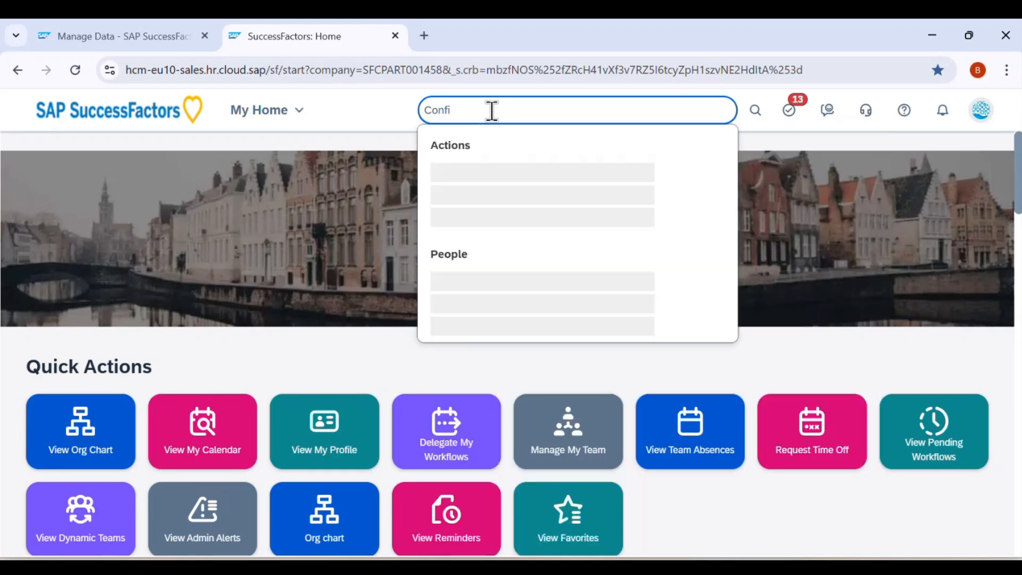
{"action": "type", "text": "ure object"}
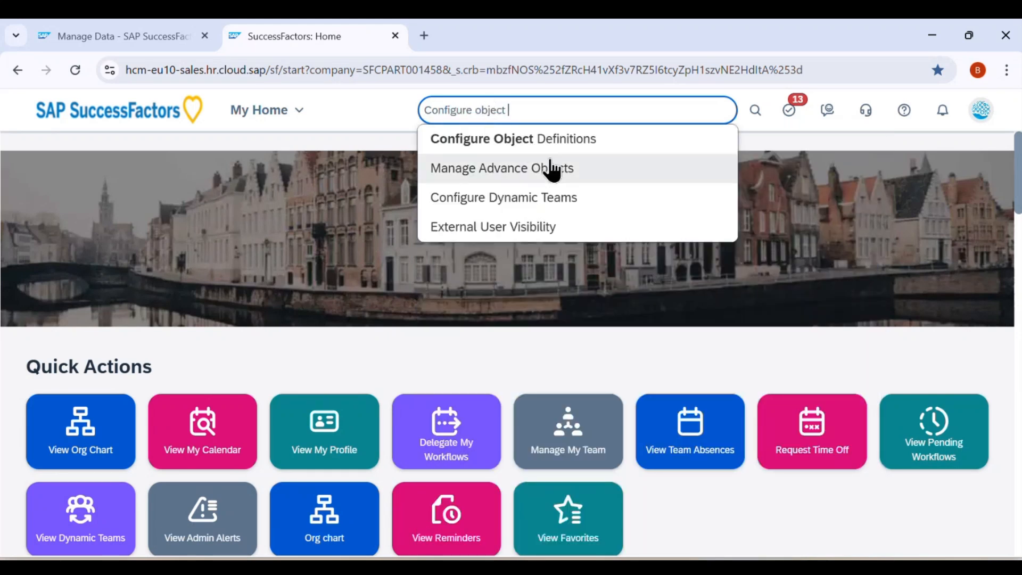
{"action": "left_click", "coordinate": [538, 139]}
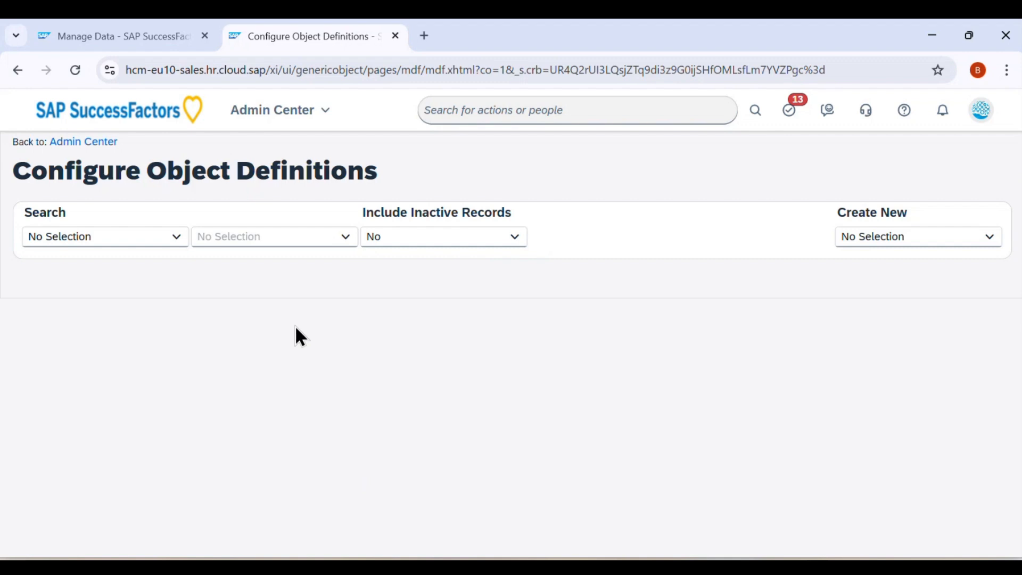
Look up the Object Definition named Legal Entity and bring its Fields list into view
{"action": "left_click", "coordinate": [864, 236]}
{"action": "left_click", "coordinate": [170, 237]}
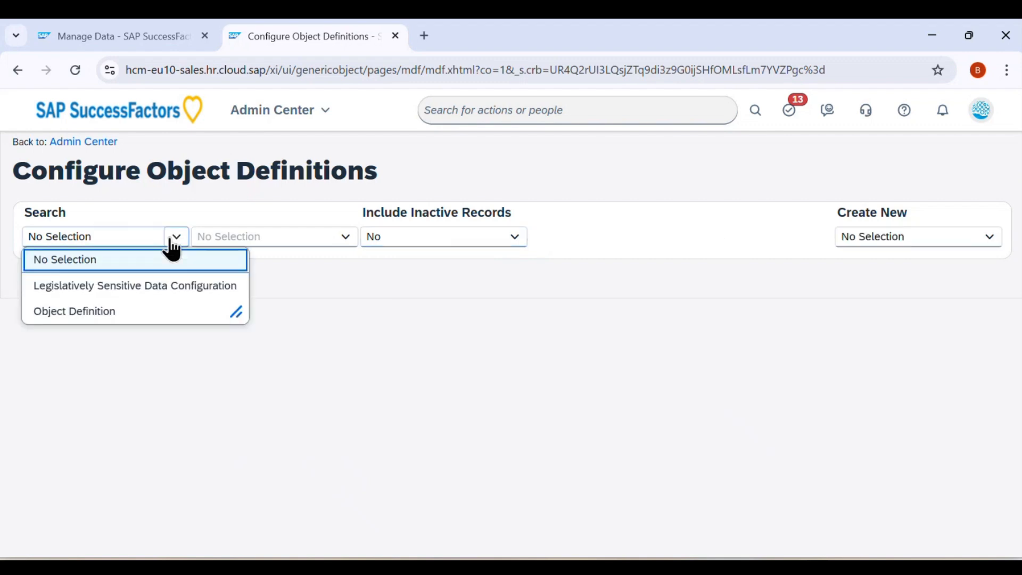
{"action": "left_click", "coordinate": [77, 313]}
{"action": "left_click", "coordinate": [265, 230]}
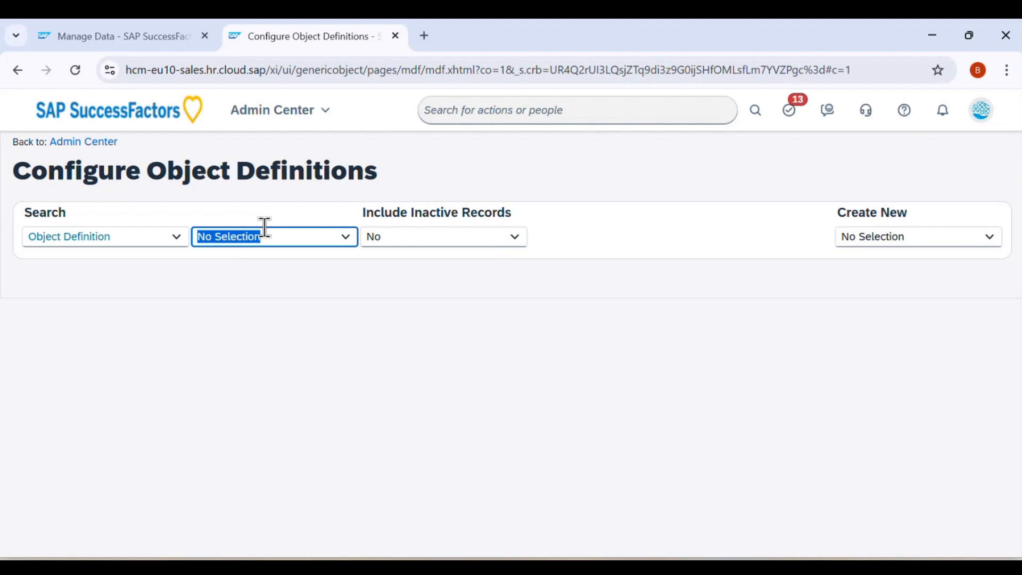
{"action": "type", "text": "legal En"}
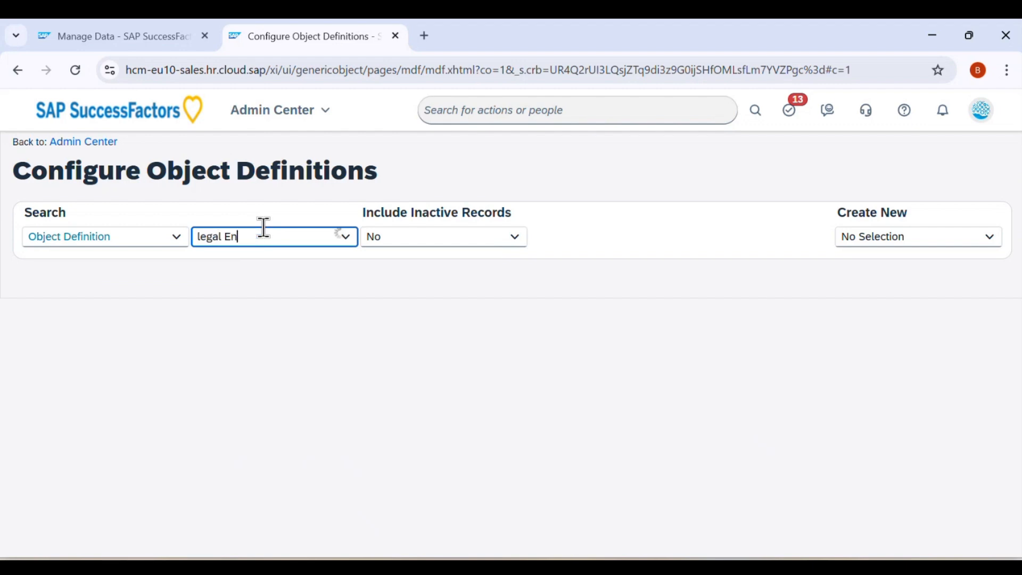
{"action": "type", "text": "tryr"}
{"action": "key", "text": "BackSpace"}
{"action": "key", "text": "BackSpace"}
{"action": "key", "text": "BackSpace"}
{"action": "type", "text": "ity"}
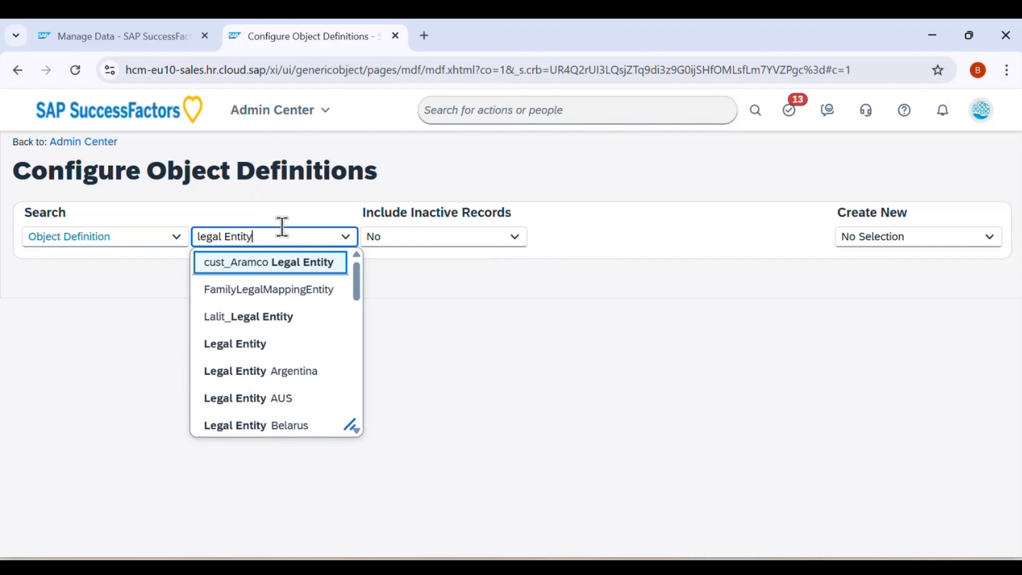
{"action": "left_click", "coordinate": [273, 343]}
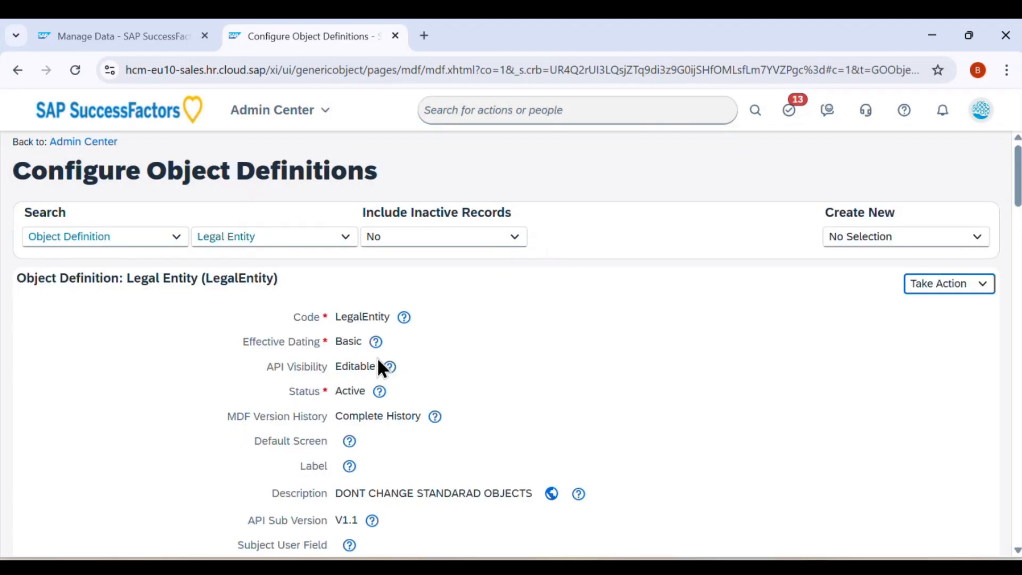
{"action": "scroll", "coordinate": [379, 368], "scroll_direction": "down", "scroll_amount": 3}
{"action": "scroll", "coordinate": [430, 367], "scroll_direction": "down", "scroll_amount": 4}
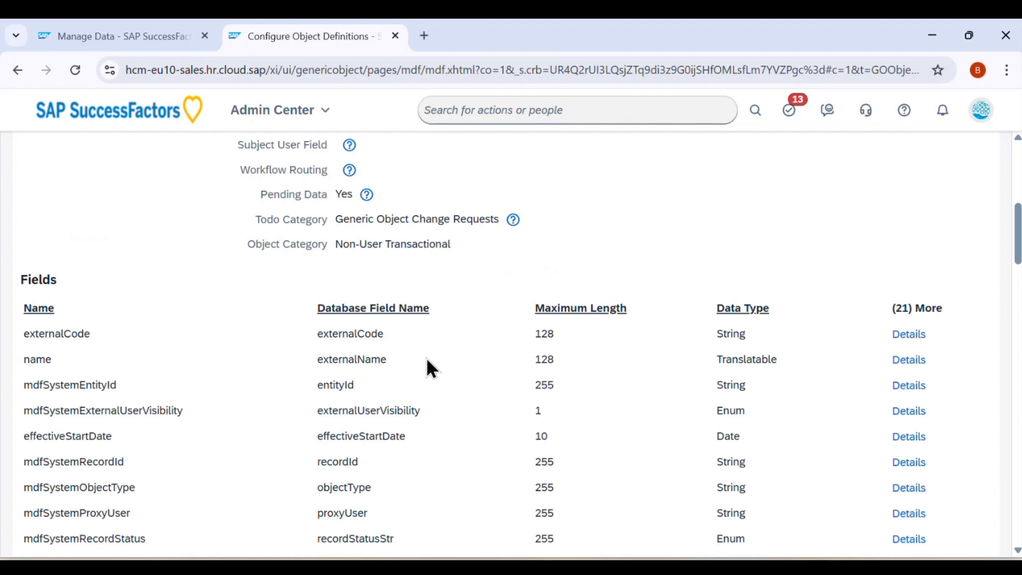
Examine the description field's details in the Legal Entity definition, checking its Required and Visibility settings
{"action": "scroll", "coordinate": [427, 365], "scroll_direction": "down", "scroll_amount": 2}
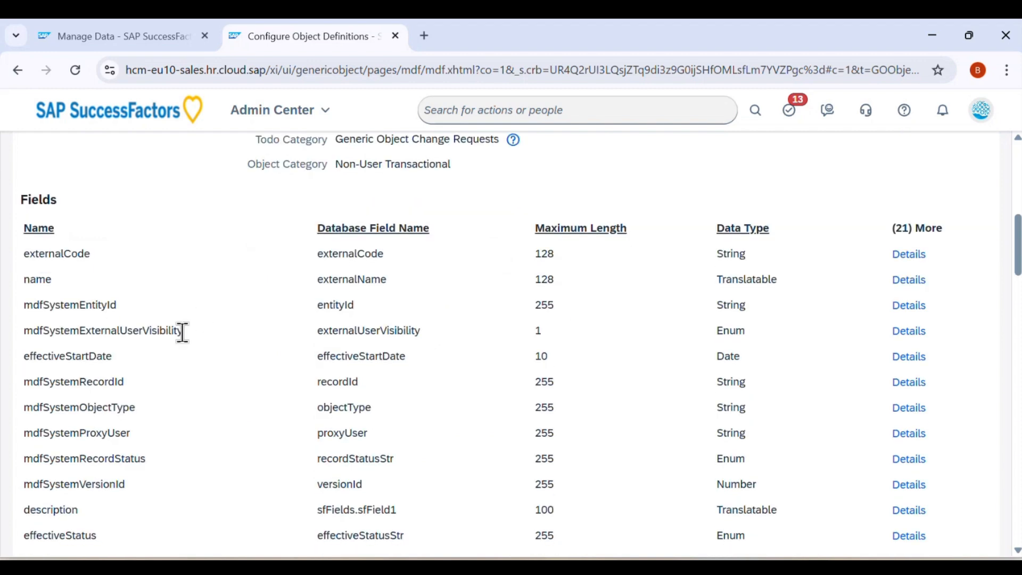
{"action": "scroll", "coordinate": [122, 403], "scroll_direction": "down", "scroll_amount": 3}
{"action": "left_click_drag", "start_coordinate": [27, 349], "coordinate": [182, 357]}
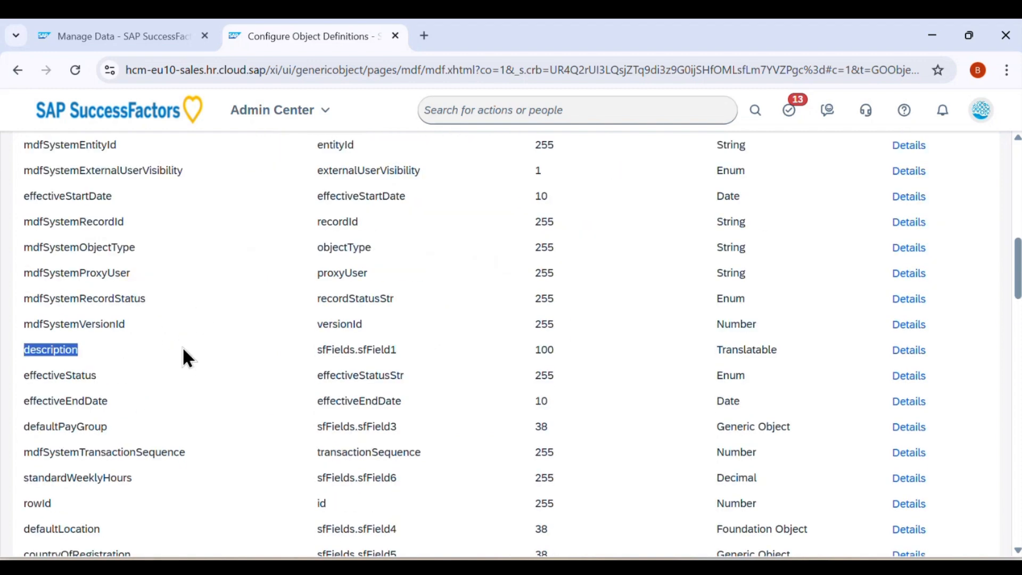
{"action": "left_click", "coordinate": [905, 351]}
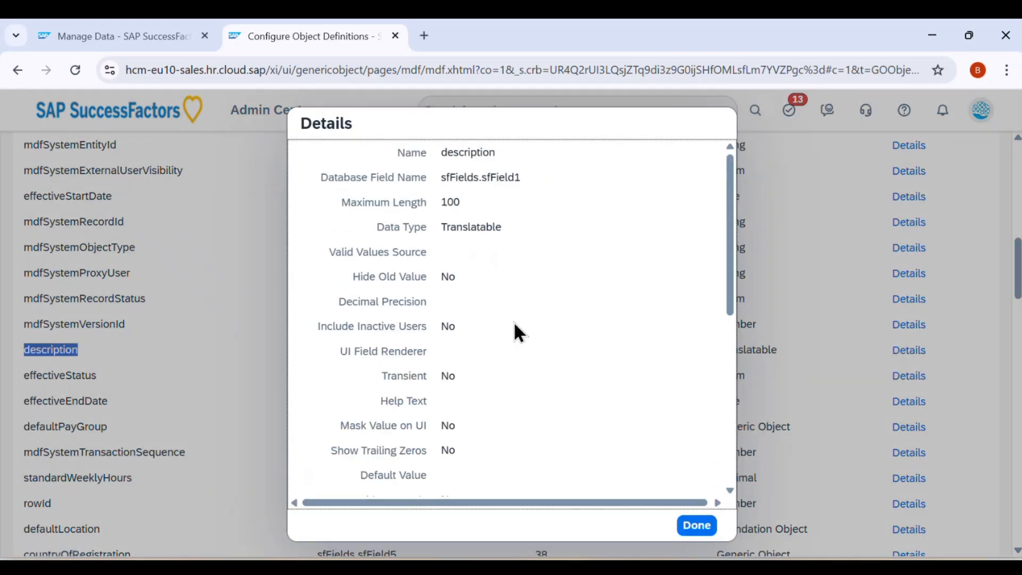
{"action": "scroll", "coordinate": [515, 326], "scroll_direction": "down", "scroll_amount": 5}
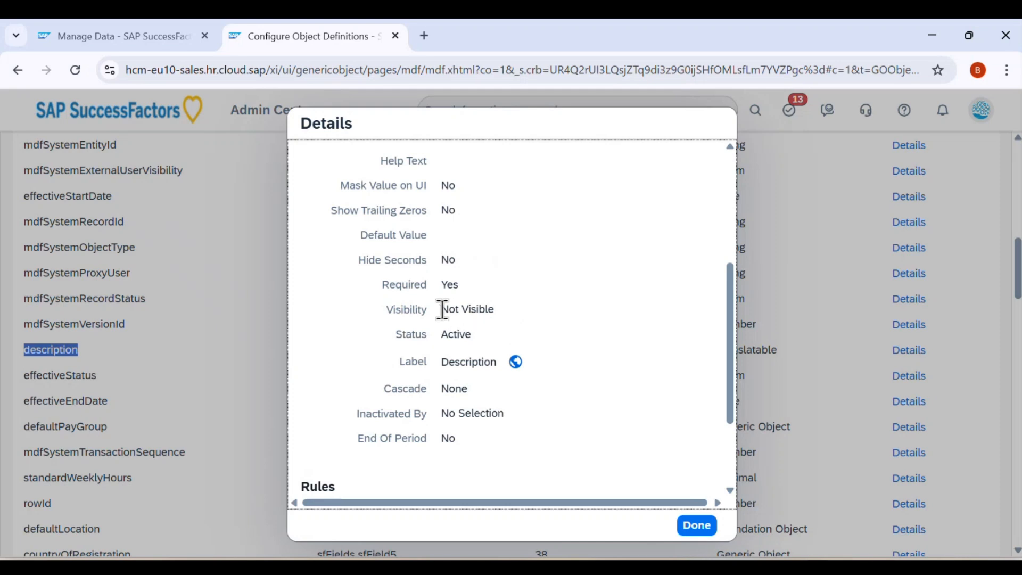
{"action": "left_click_drag", "start_coordinate": [440, 308], "coordinate": [504, 309]}
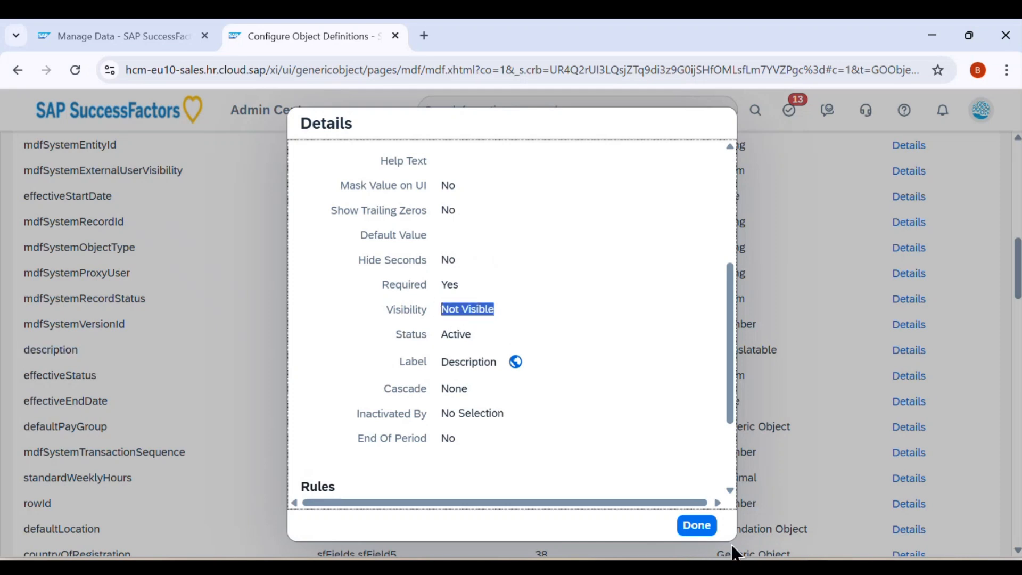
{"action": "left_click", "coordinate": [696, 527]}
Start a correction of the Legal Entity object definition and open the details of its description field
{"action": "scroll", "coordinate": [724, 436], "scroll_direction": "up", "scroll_amount": 10}
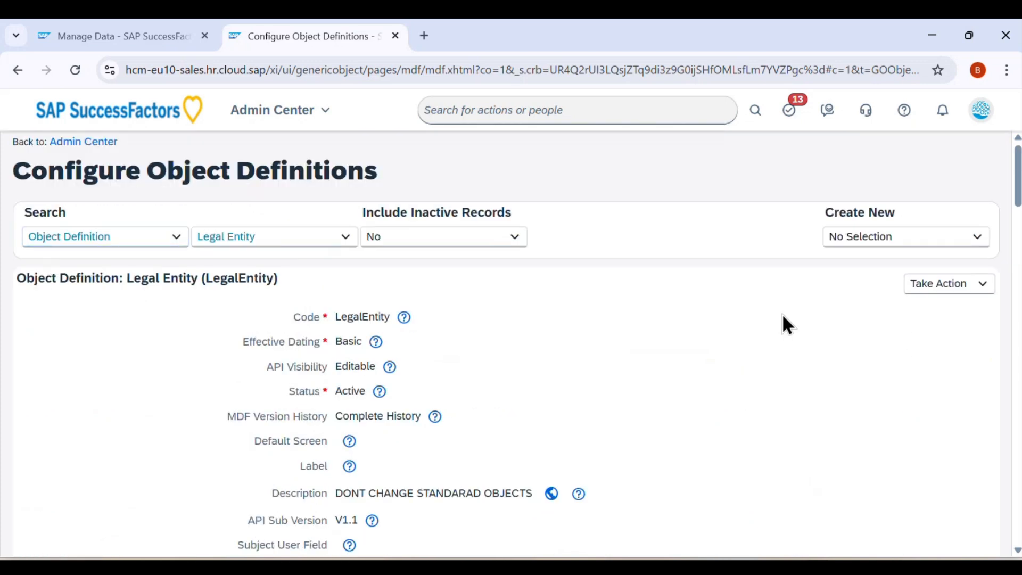
{"action": "left_click", "coordinate": [937, 285]}
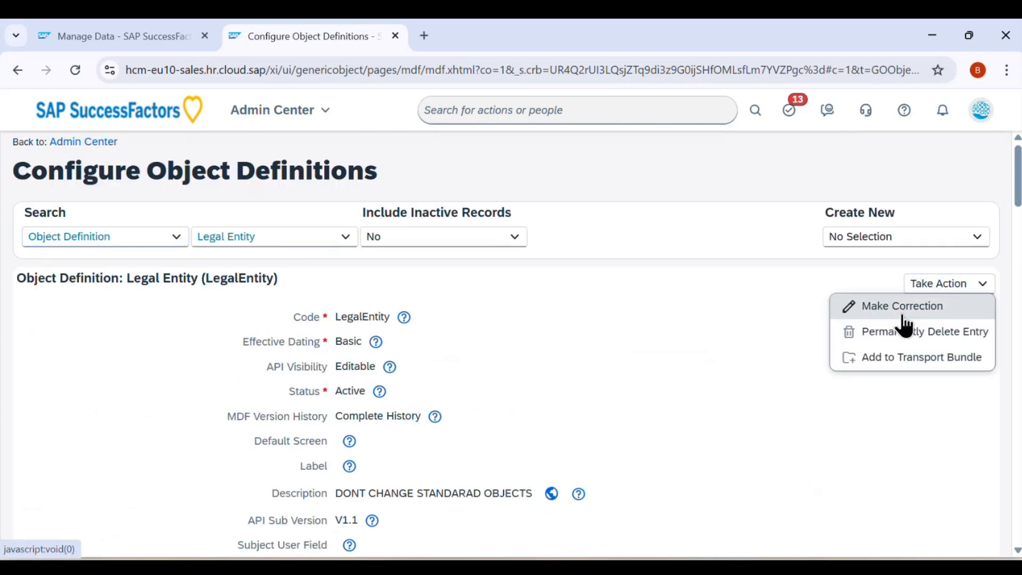
{"action": "left_click", "coordinate": [894, 304]}
{"action": "scroll", "coordinate": [700, 365], "scroll_direction": "down", "scroll_amount": 15}
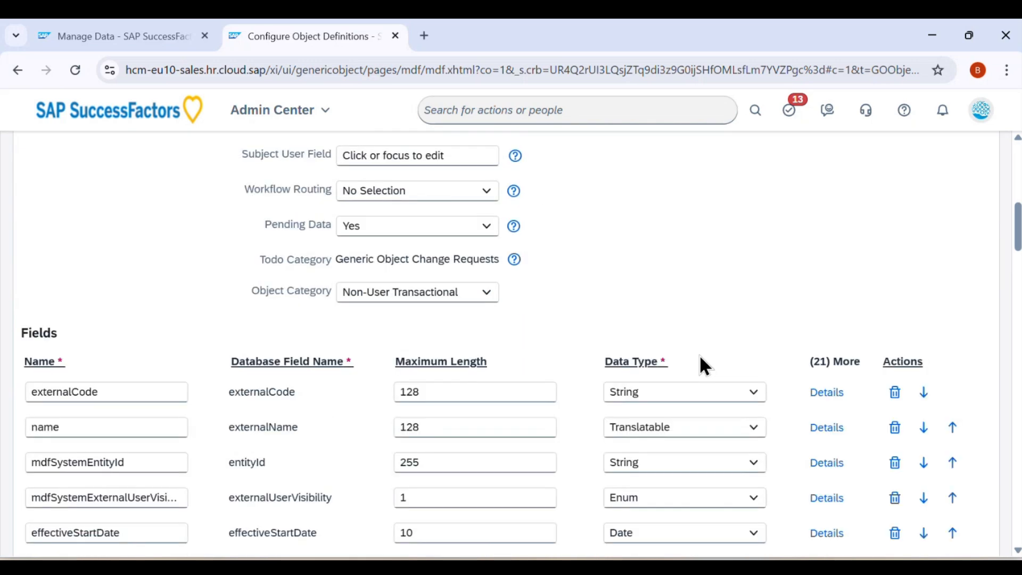
{"action": "scroll", "coordinate": [407, 408], "scroll_direction": "down", "scroll_amount": 3}
{"action": "left_click", "coordinate": [84, 372]}
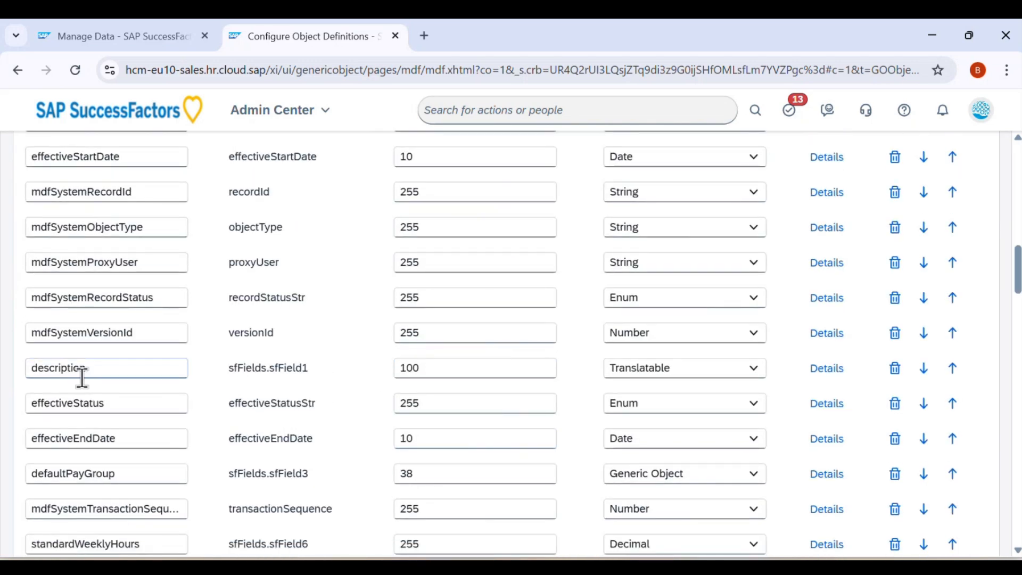
{"action": "left_click", "coordinate": [828, 371]}
Set the description field's visibility to Editable and close its details
{"action": "scroll", "coordinate": [534, 333], "scroll_direction": "down", "scroll_amount": 8}
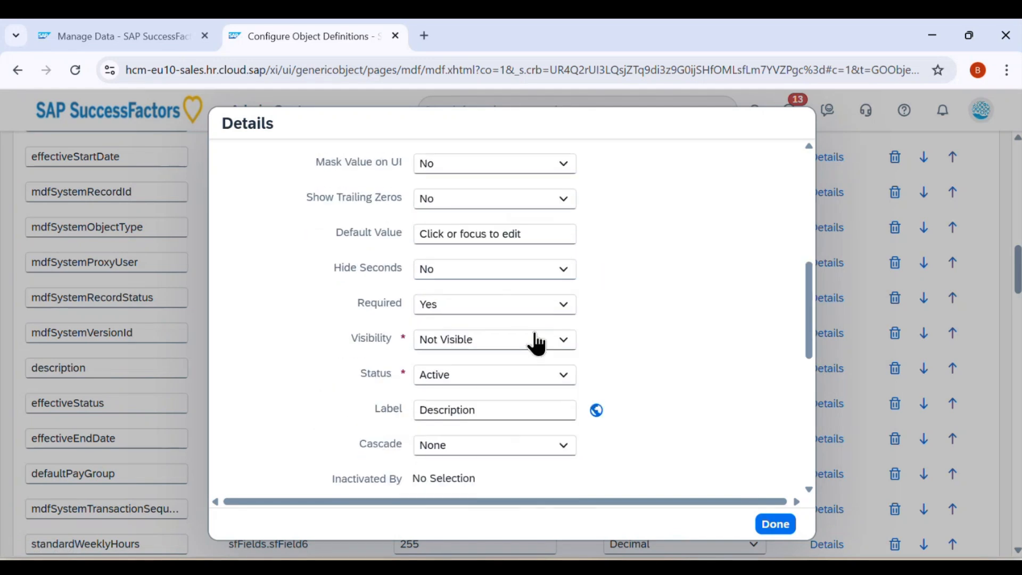
{"action": "left_click", "coordinate": [562, 342]}
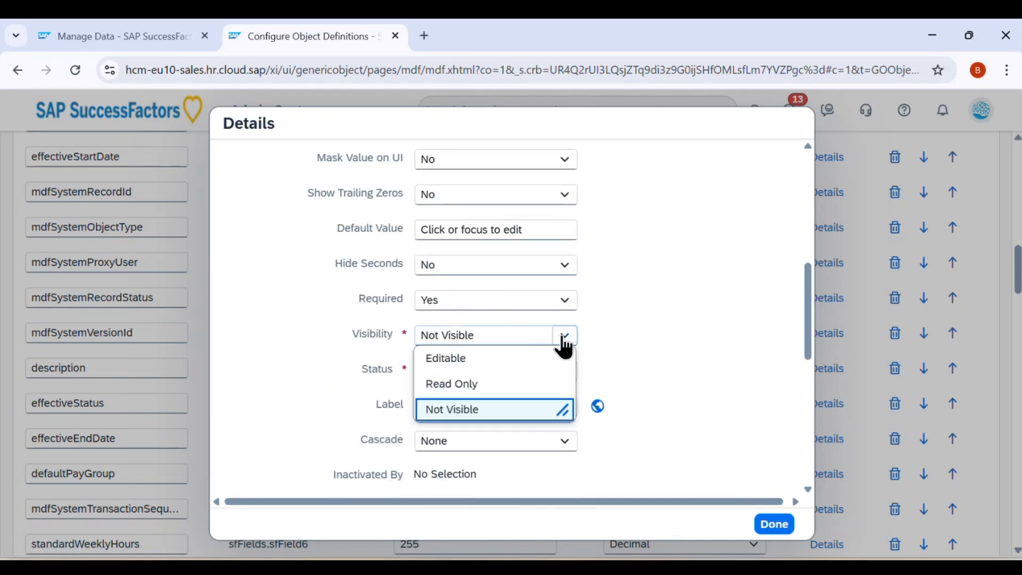
{"action": "left_click", "coordinate": [449, 362]}
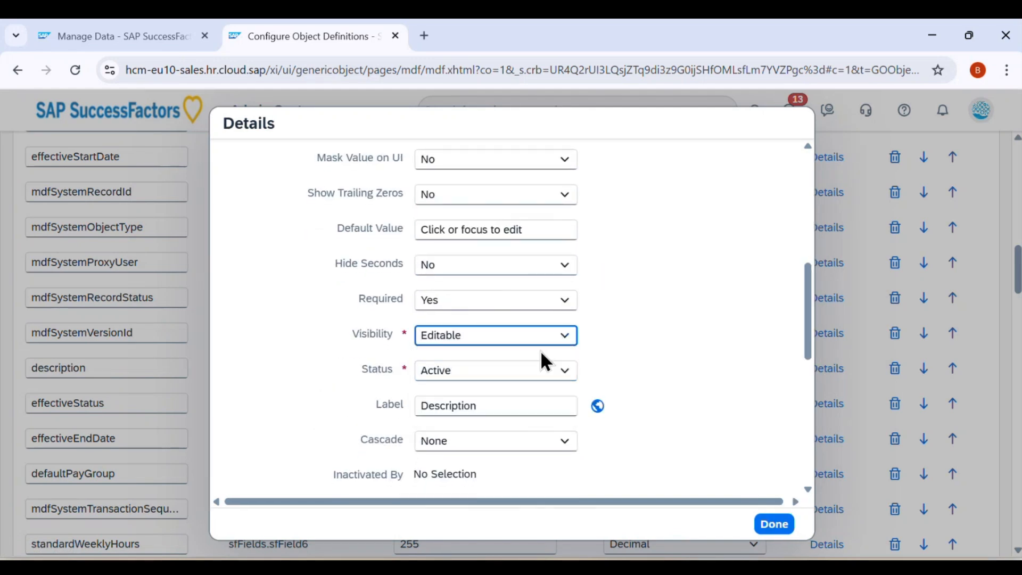
{"action": "scroll", "coordinate": [553, 370], "scroll_direction": "down", "scroll_amount": 3}
{"action": "scroll", "coordinate": [557, 372], "scroll_direction": "down", "scroll_amount": 1}
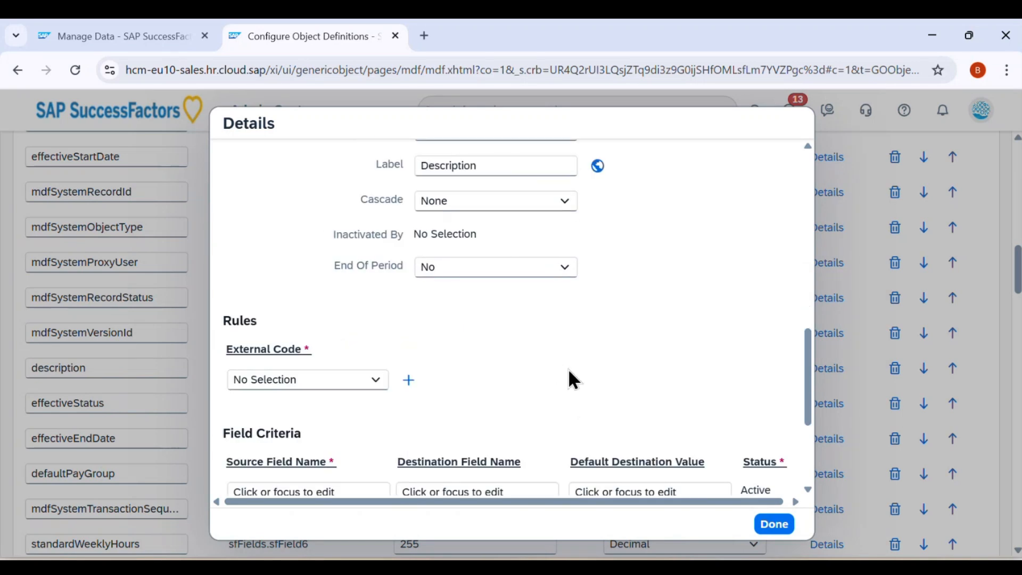
{"action": "left_click", "coordinate": [774, 525]}
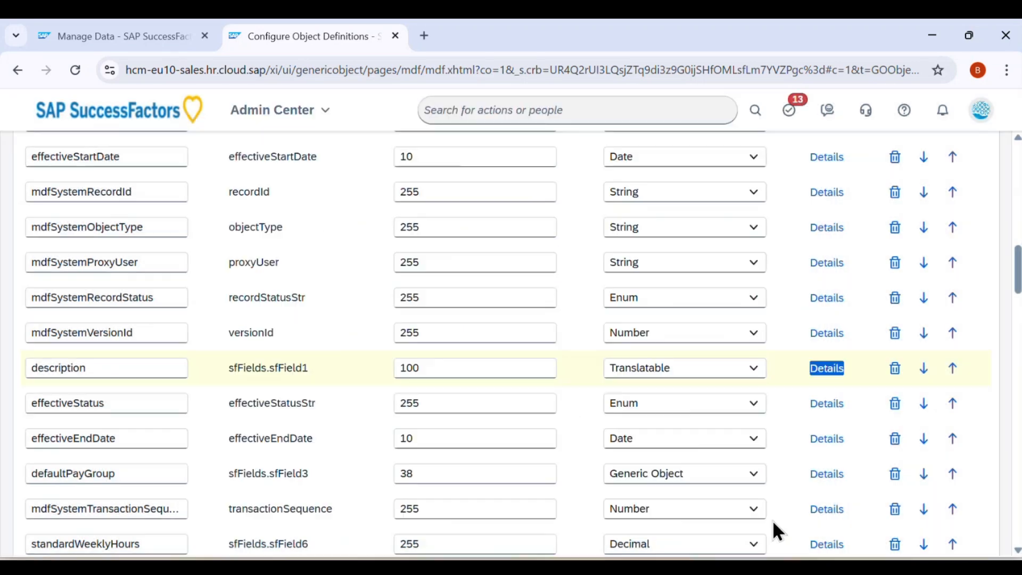
Save the corrected Legal Entity object definition
{"action": "scroll", "coordinate": [852, 432], "scroll_direction": "down", "scroll_amount": 15}
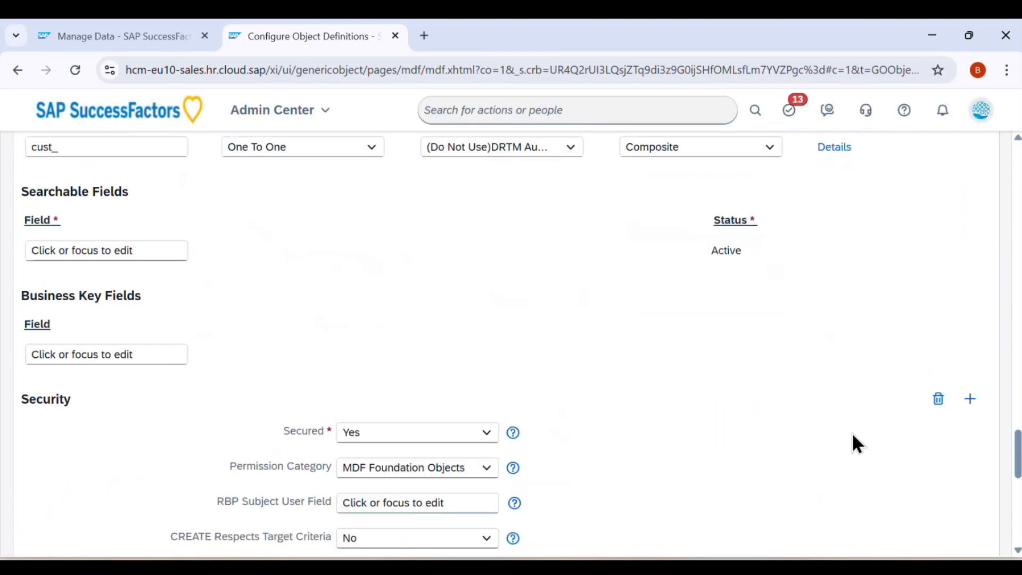
{"action": "scroll", "coordinate": [851, 432], "scroll_direction": "down", "scroll_amount": 8}
{"action": "left_click", "coordinate": [914, 519]}
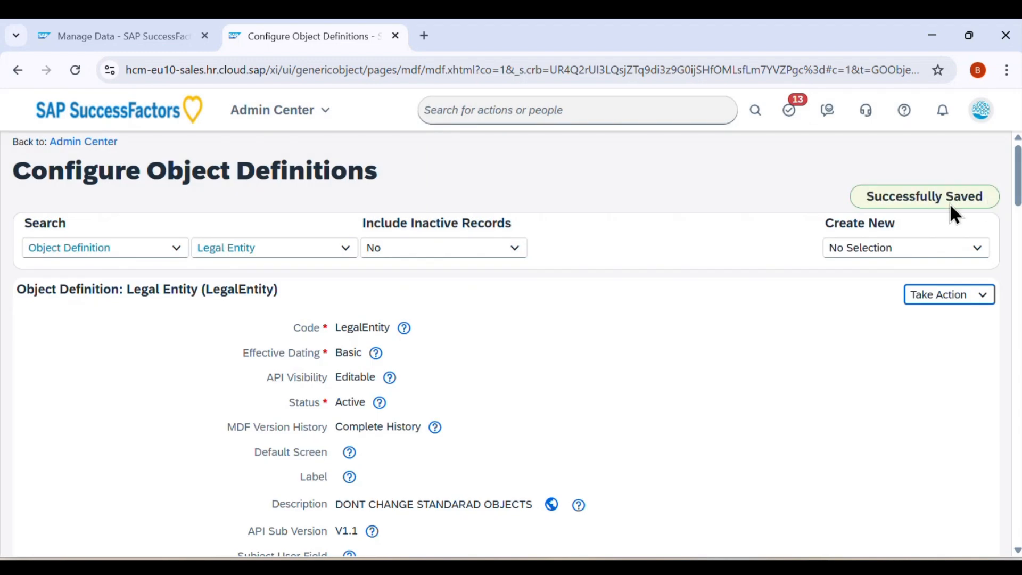
Return to the Manage Data browser tab and reload the new legal entity form, discarding its unsaved entries
{"action": "left_click", "coordinate": [89, 26]}
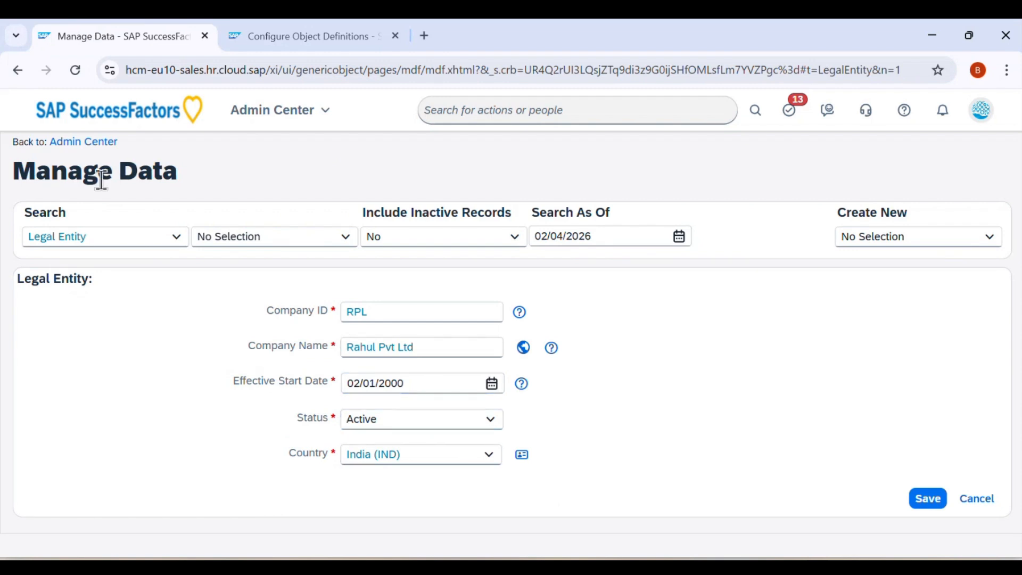
{"action": "left_click", "coordinate": [75, 74]}
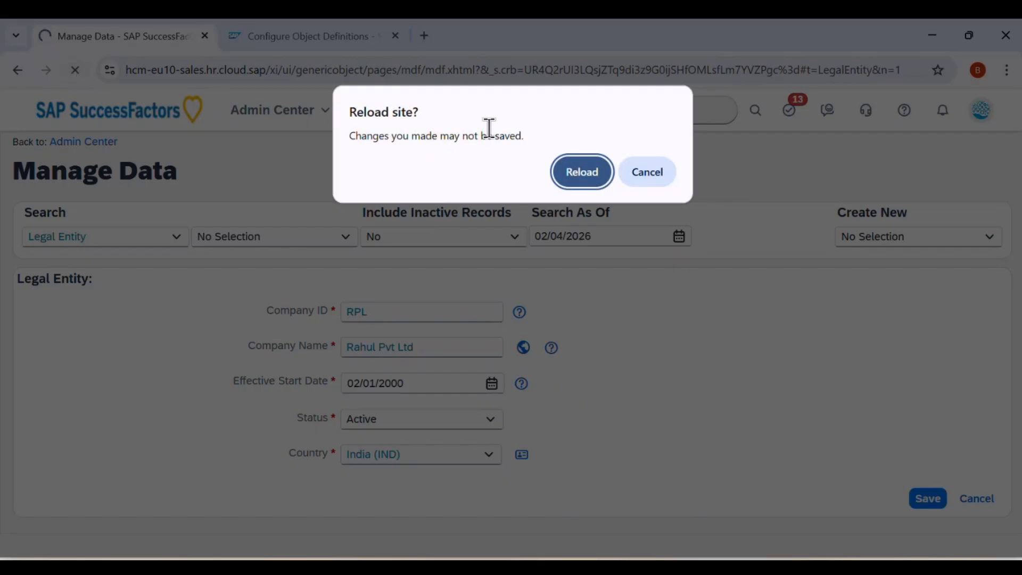
{"action": "left_click", "coordinate": [581, 171]}
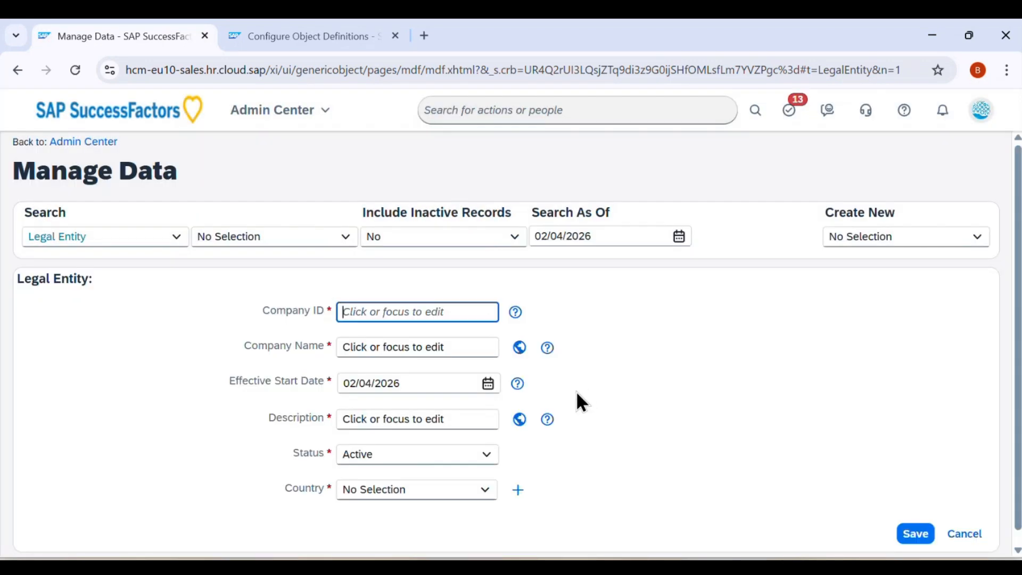
{"action": "scroll", "coordinate": [456, 413], "scroll_direction": "down", "scroll_amount": 1}
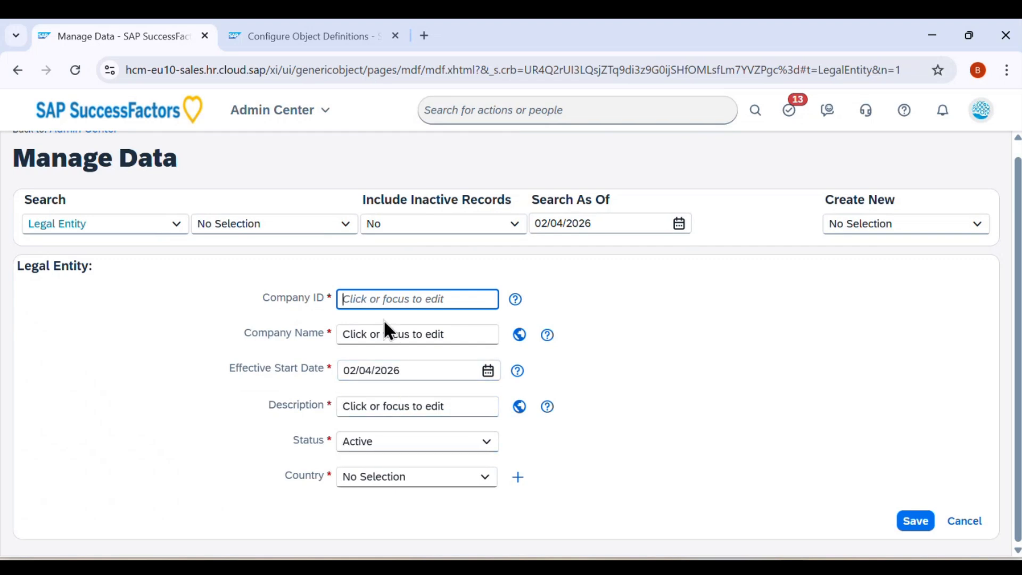
Enter RPL as the company ID and Rahul Pvt Ltd as the company name of the new legal entity
{"action": "type", "text": "RP"}
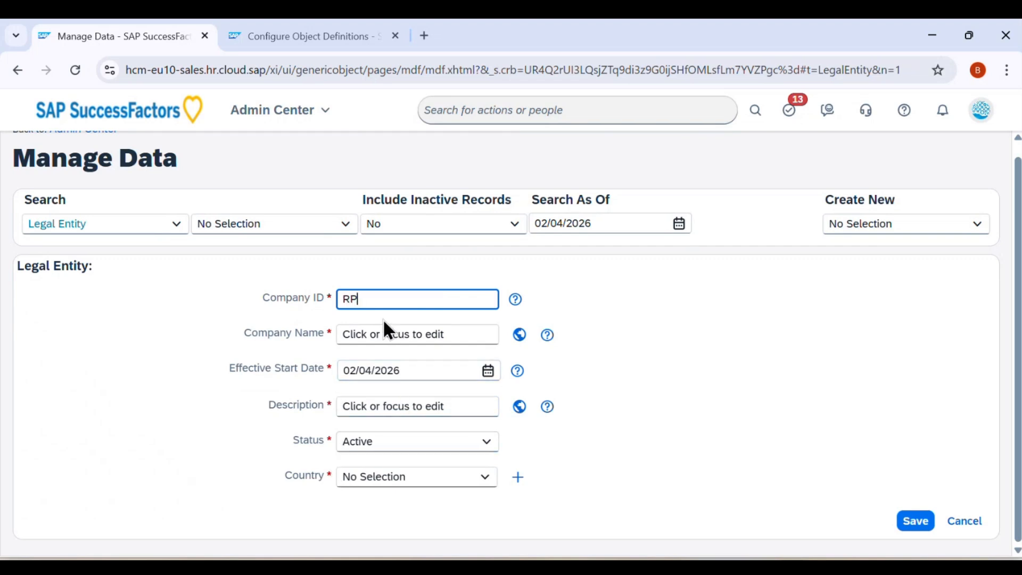
{"action": "type", "text": "L"}
{"action": "left_click", "coordinate": [379, 335]}
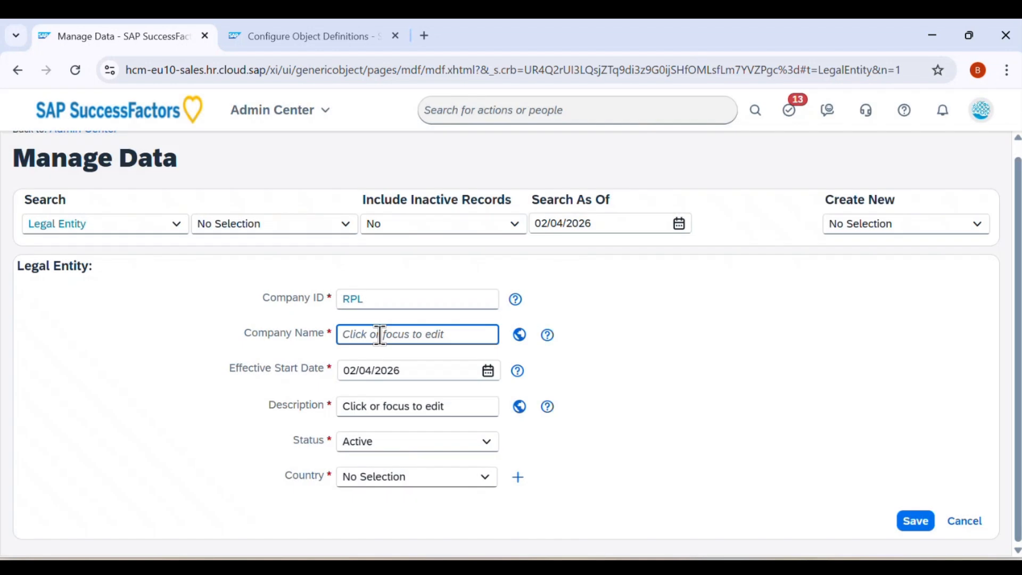
{"action": "type", "text": "Rahul Pvt Ltd"}
{"action": "key", "text": "Tab"}
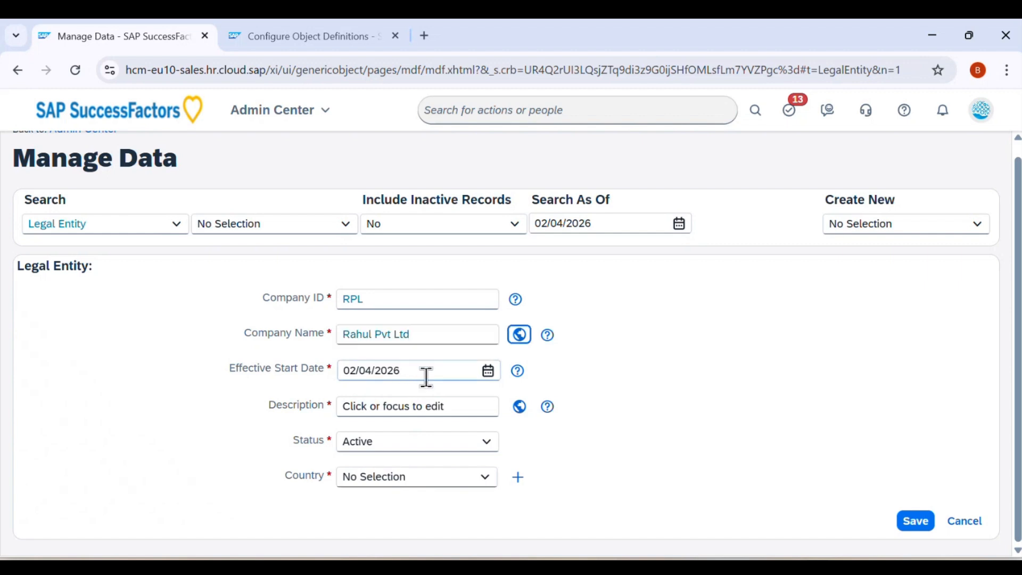
Set the legal entity's effective start date to 01/01/2020
{"action": "left_click", "coordinate": [487, 371]}
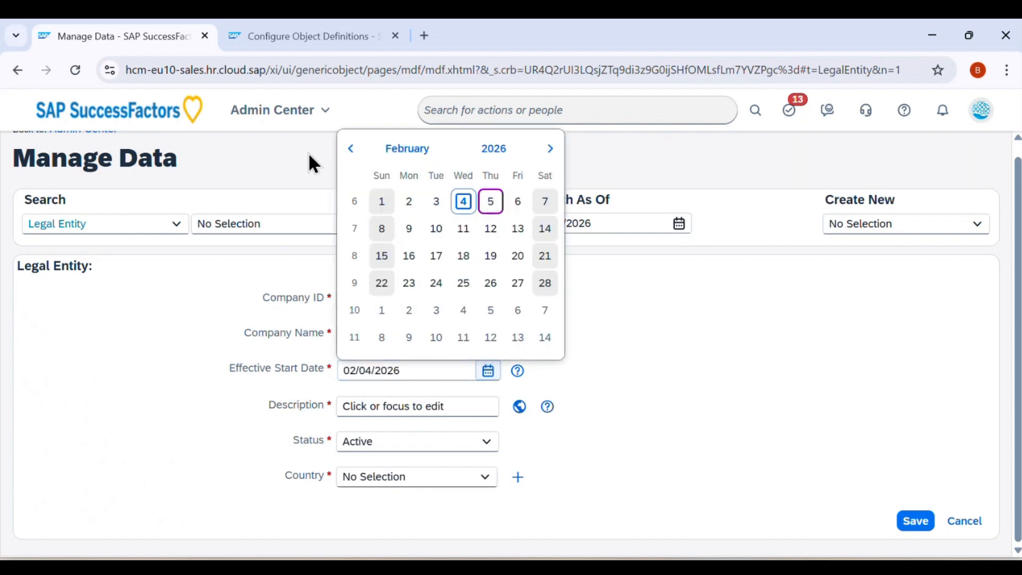
{"action": "left_click", "coordinate": [350, 149]}
{"action": "left_click", "coordinate": [491, 148]}
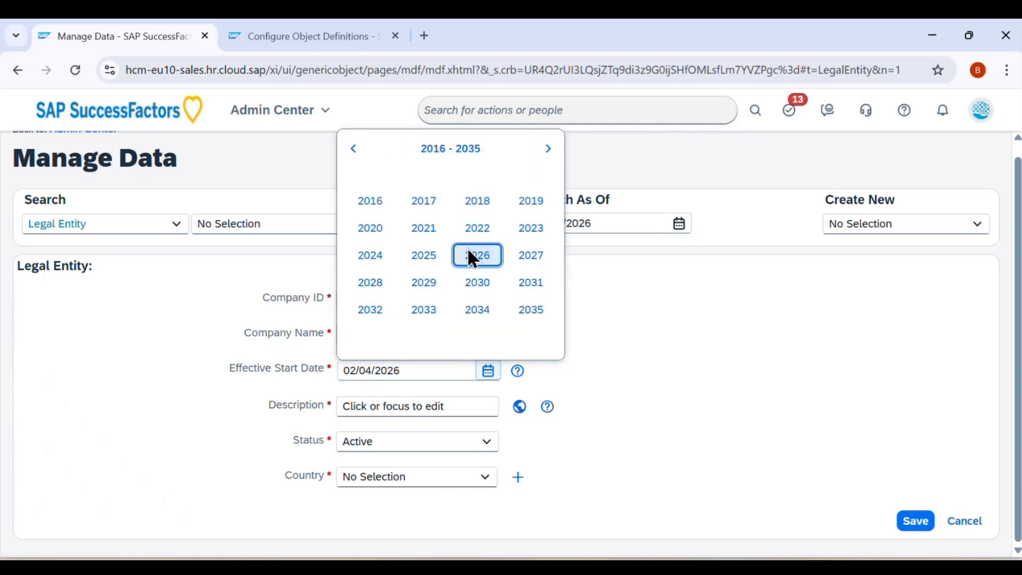
{"action": "left_click", "coordinate": [376, 231]}
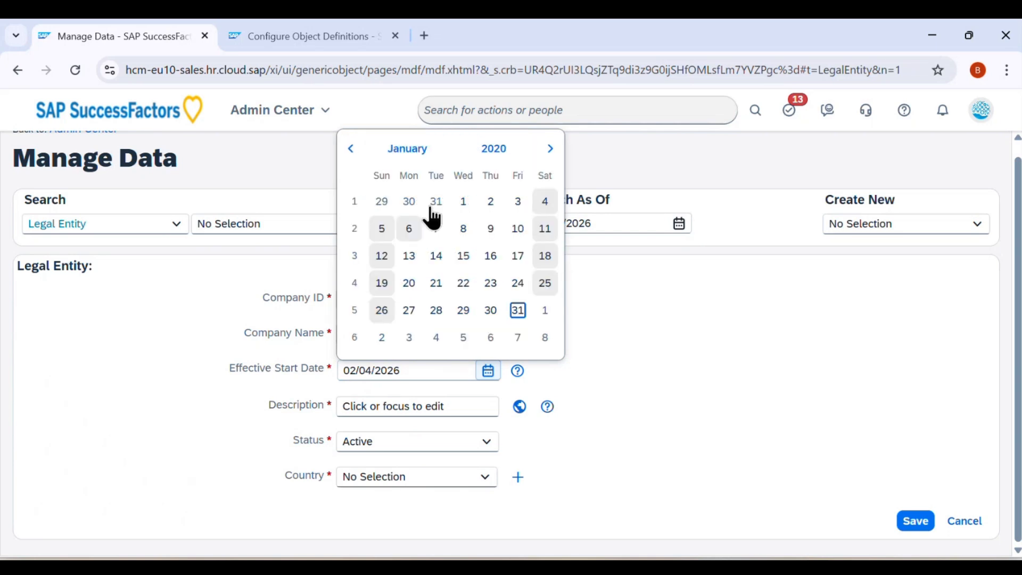
{"action": "left_click", "coordinate": [463, 201]}
Copy the company name Rahul Pvt Ltd into the legal entity's Description field
{"action": "left_click", "coordinate": [386, 406]}
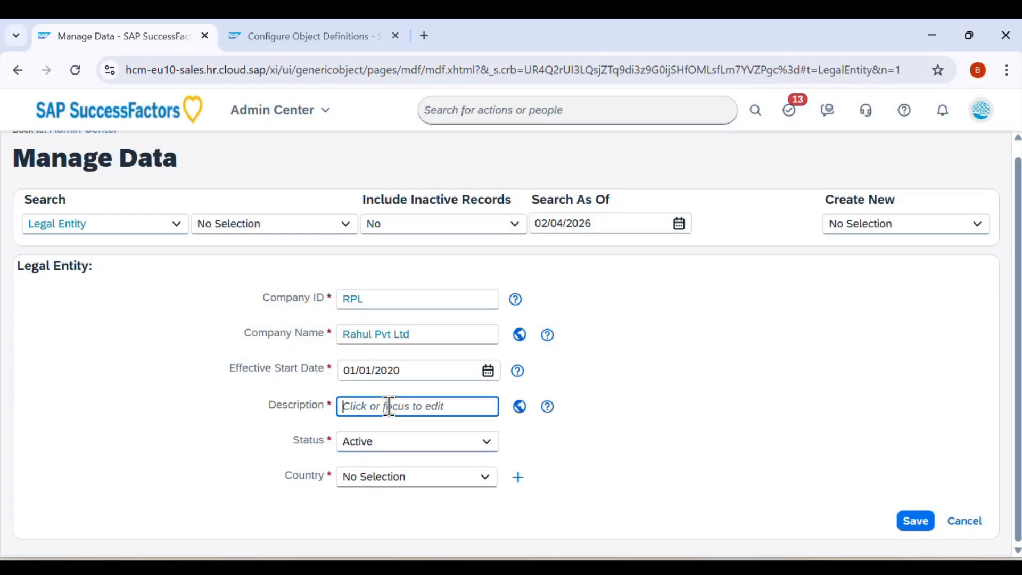
{"action": "left_click_drag", "start_coordinate": [415, 331], "coordinate": [341, 334]}
{"action": "key", "text": "ctrl+c"}
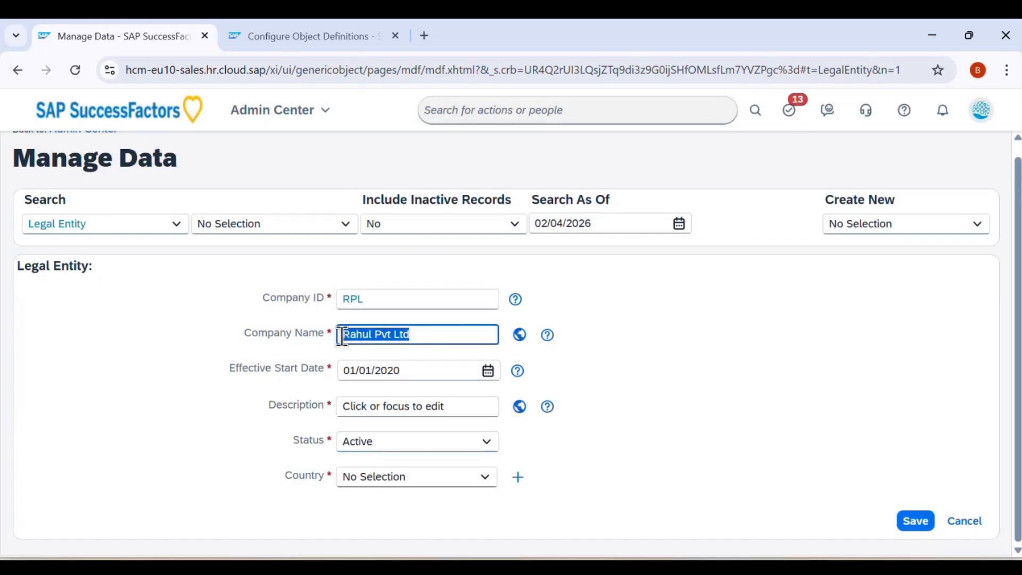
{"action": "left_click", "coordinate": [388, 409]}
{"action": "key", "text": "ctrl+v"}
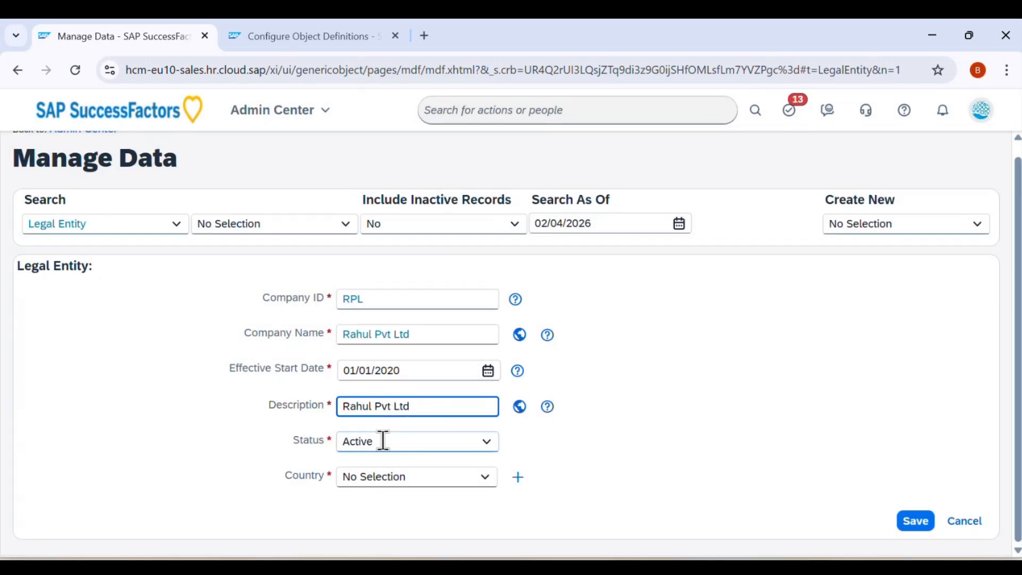
{"action": "key", "text": "Tab"}
Set the legal entity's country to India1 (IND)
{"action": "left_click", "coordinate": [420, 475]}
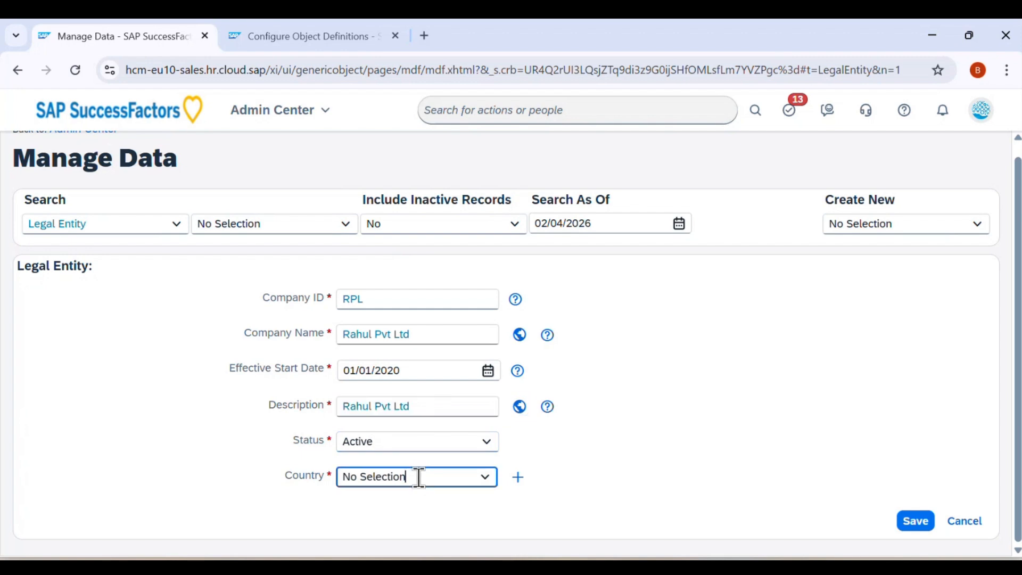
{"action": "type", "text": "India"}
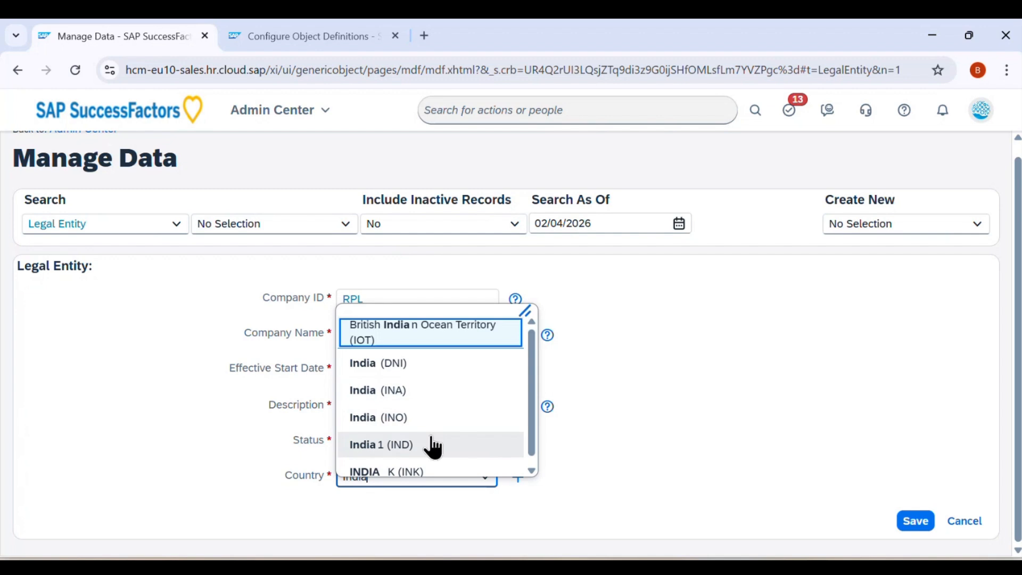
{"action": "left_click", "coordinate": [430, 447]}
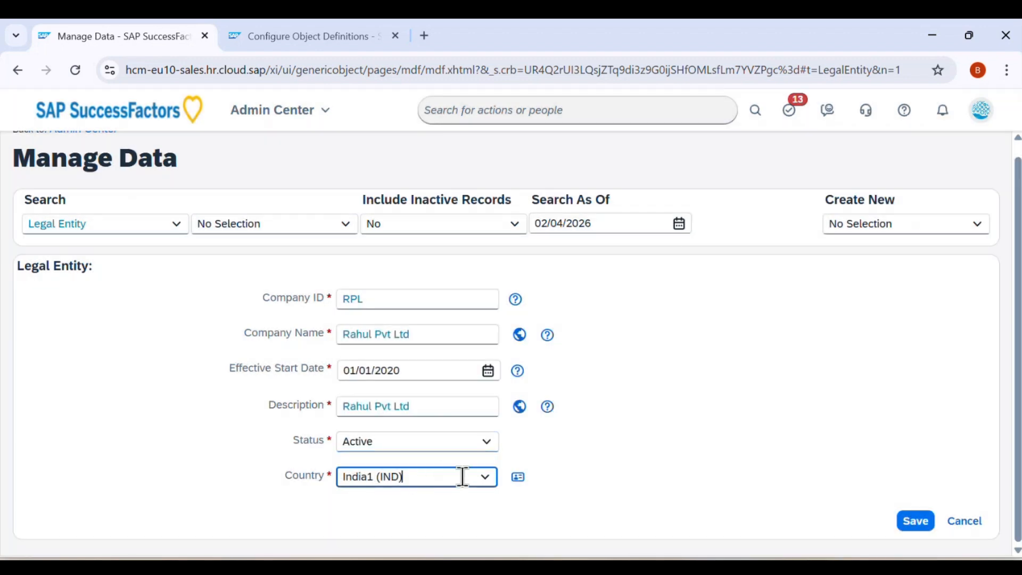
Reselect India1 (IND) as the legal entity's country and save the new Rahul Pvt Ltd record
{"action": "left_click", "coordinate": [481, 478]}
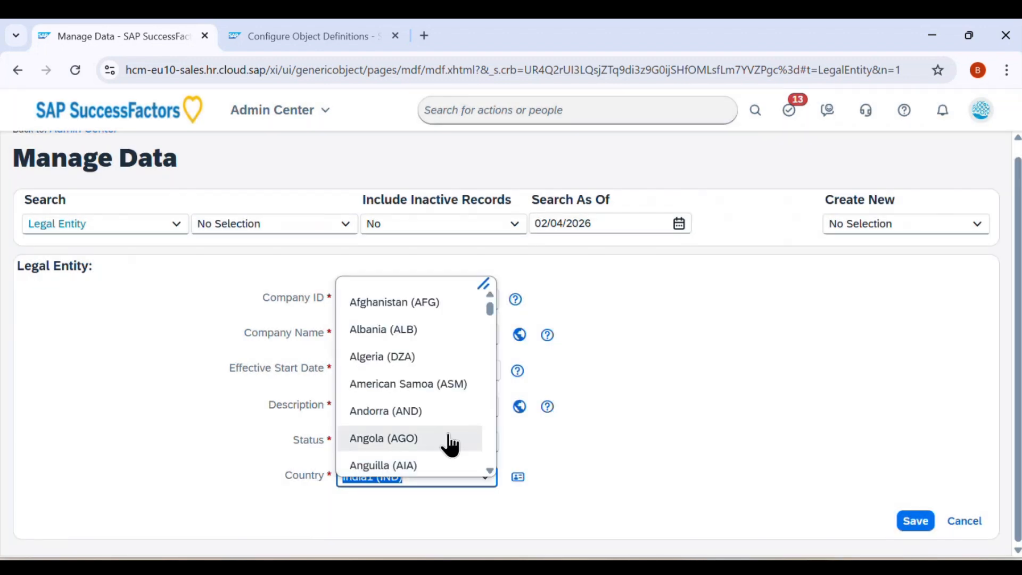
{"action": "type", "text": "Ind"}
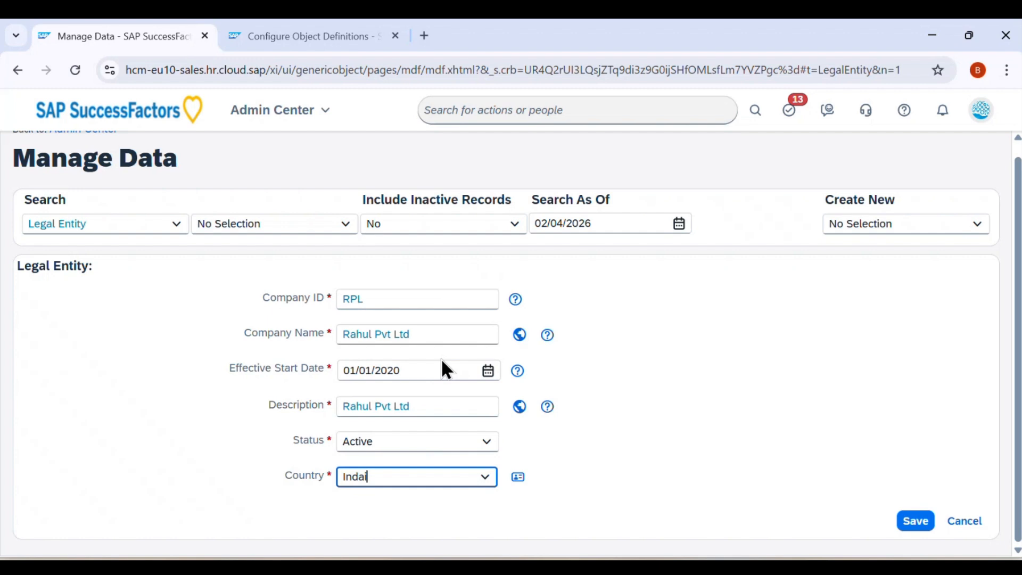
{"action": "type", "text": "ia"}
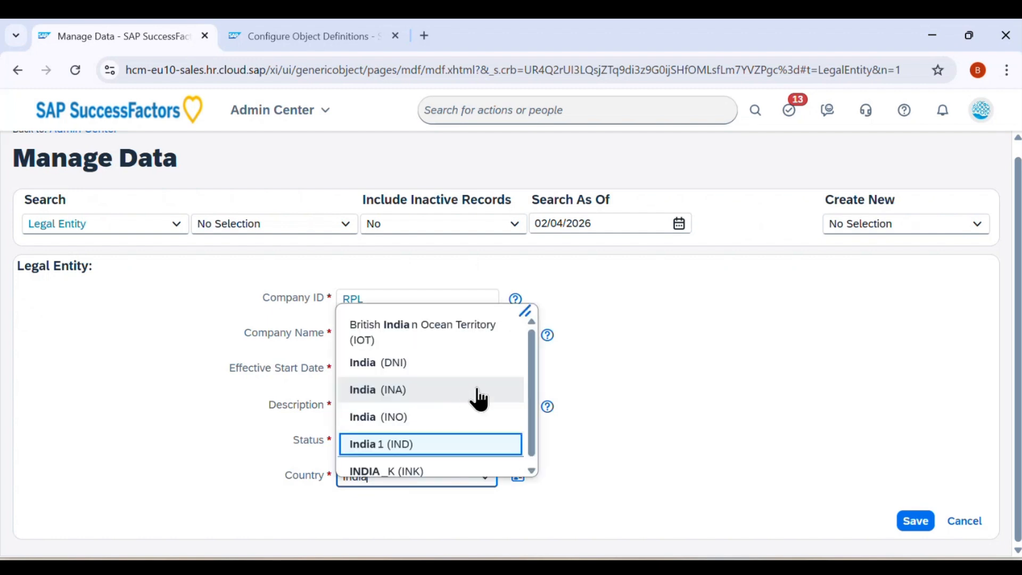
{"action": "scroll", "coordinate": [479, 393], "scroll_direction": "down", "scroll_amount": 1}
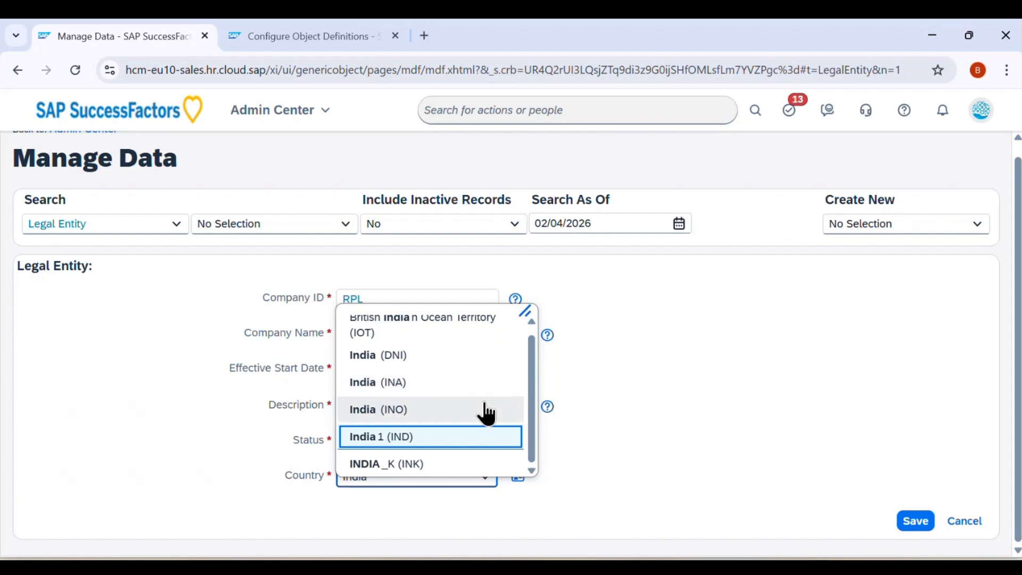
{"action": "left_click", "coordinate": [413, 437]}
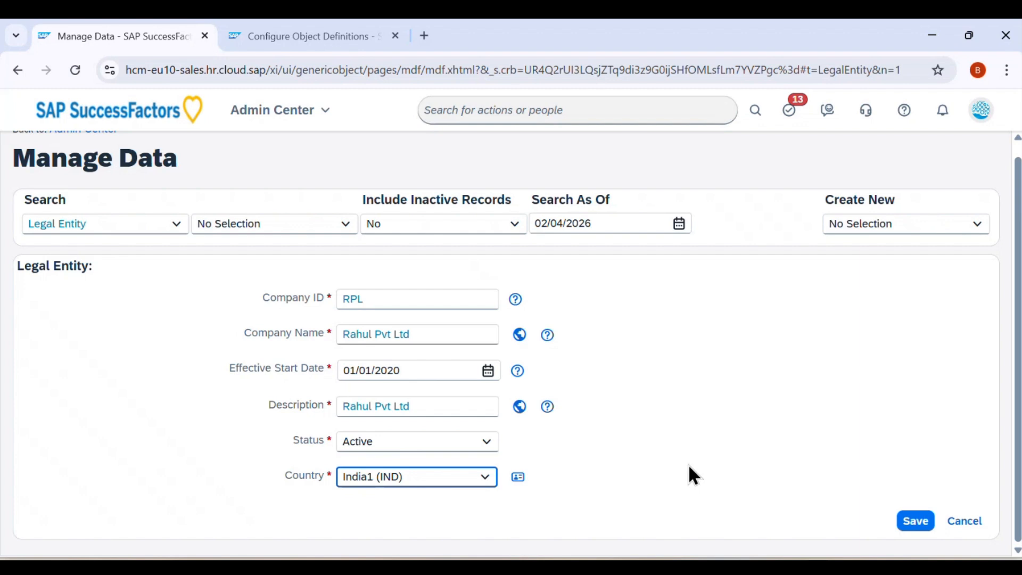
{"action": "left_click", "coordinate": [915, 522]}
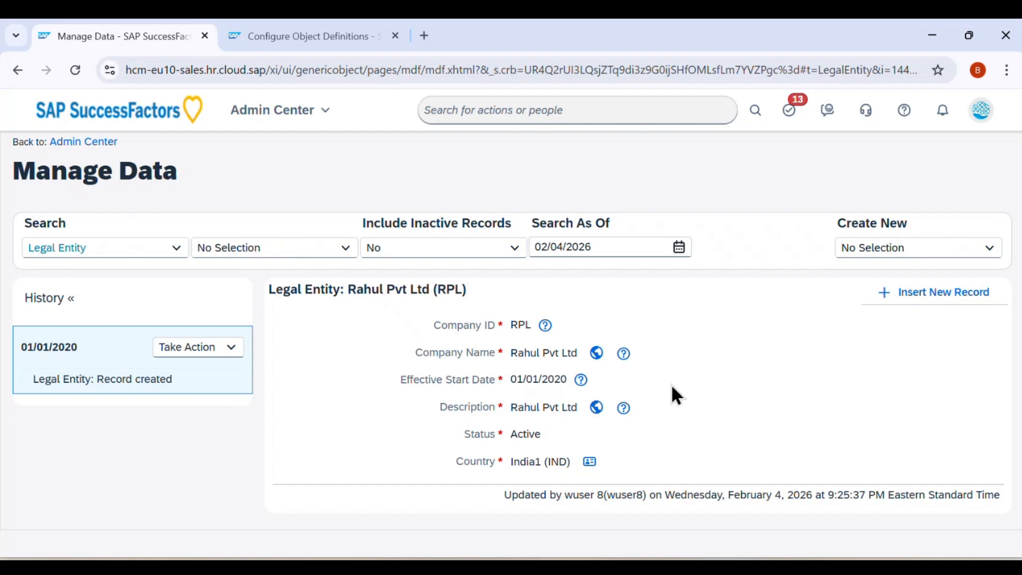
Close the current Manage Data page and reopen Manage Data from the SuccessFactors home page in a new browser tab
{"action": "left_click", "coordinate": [205, 34]}
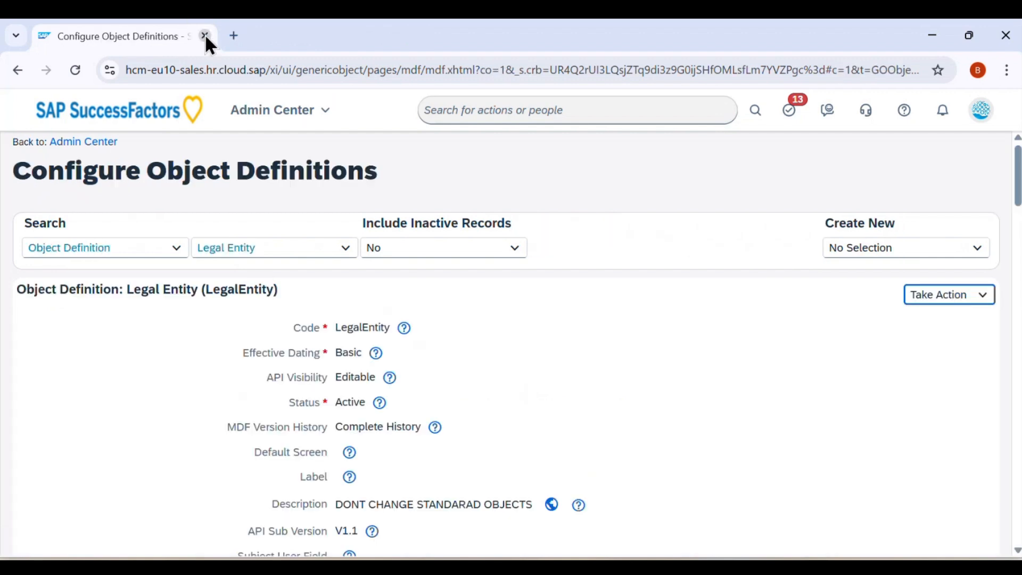
{"action": "left_click", "coordinate": [234, 33]}
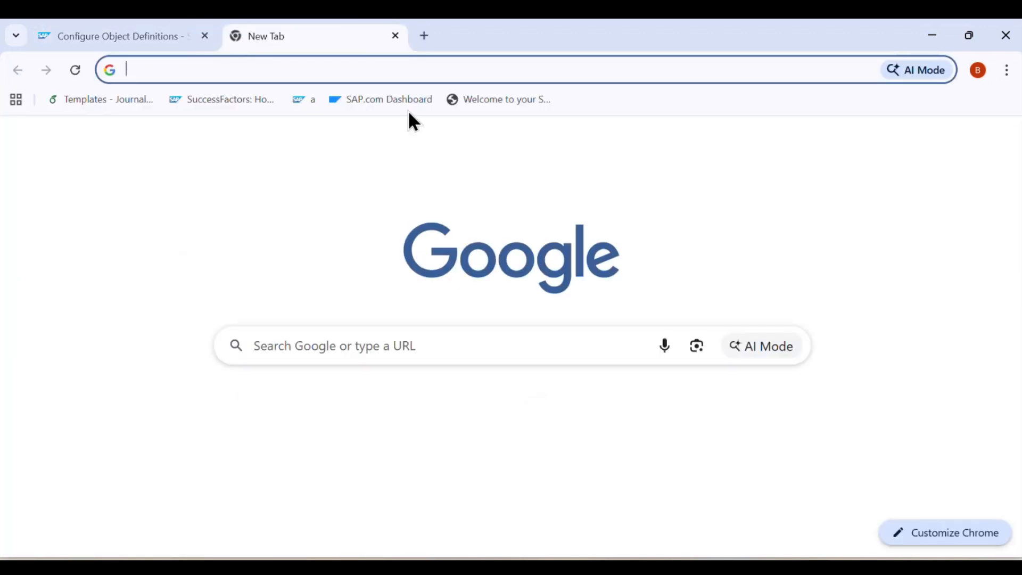
{"action": "left_click", "coordinate": [292, 69]}
{"action": "left_click", "coordinate": [78, 180]}
{"action": "left_click", "coordinate": [211, 101]}
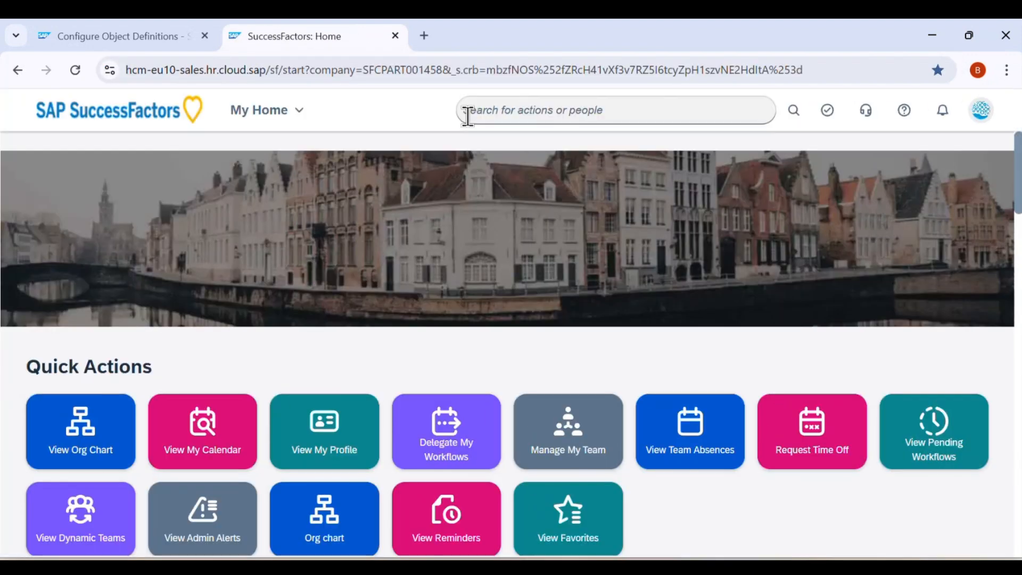
{"action": "left_click", "coordinate": [473, 110]}
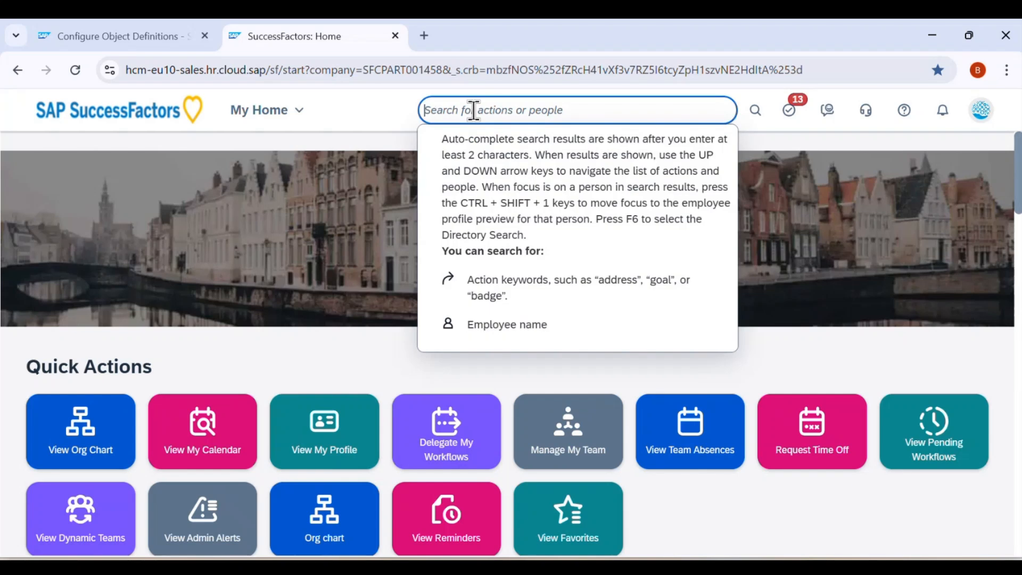
{"action": "type", "text": "manage Data"}
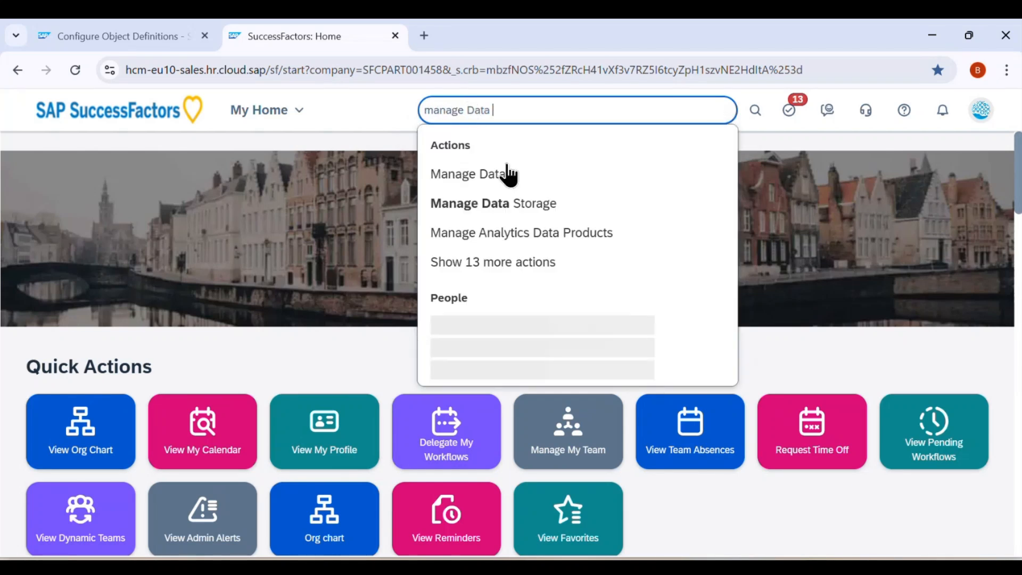
{"action": "left_click", "coordinate": [500, 184]}
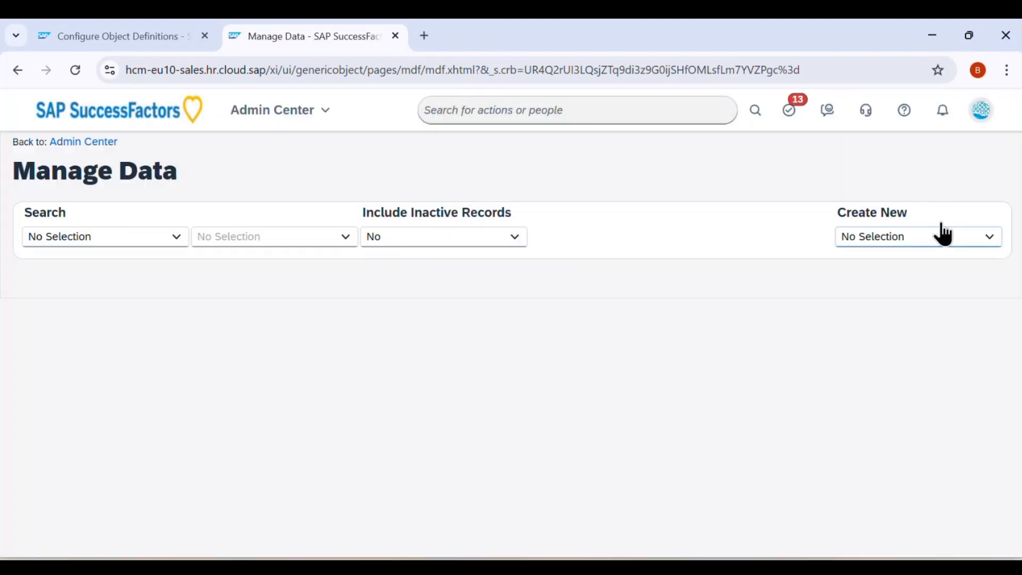
Search the Legal Entity records for Rahul and open Rahul Pvt Ltd (RPL)
{"action": "left_click", "coordinate": [988, 238]}
{"action": "left_click", "coordinate": [481, 363]}
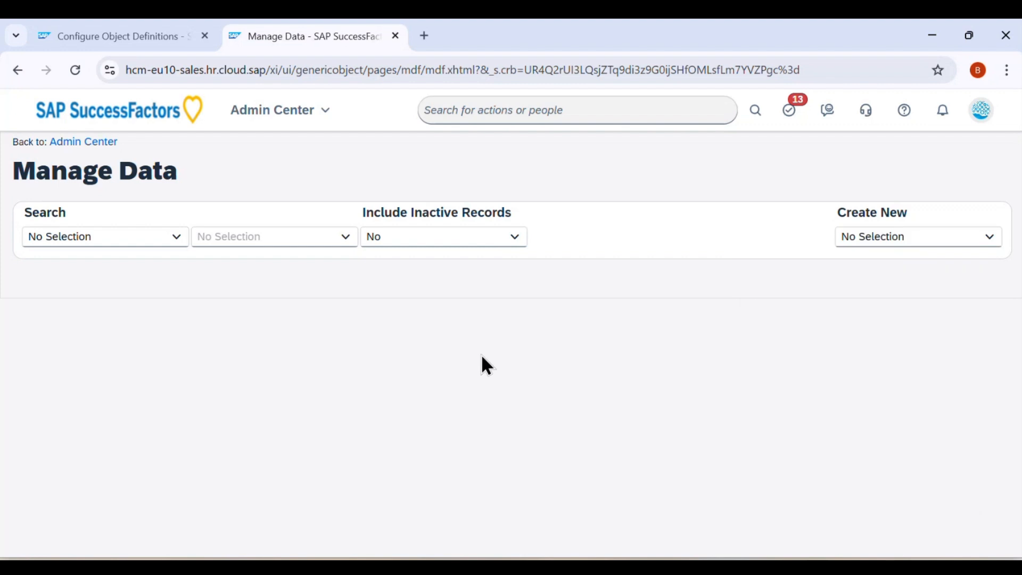
{"action": "left_click", "coordinate": [100, 234]}
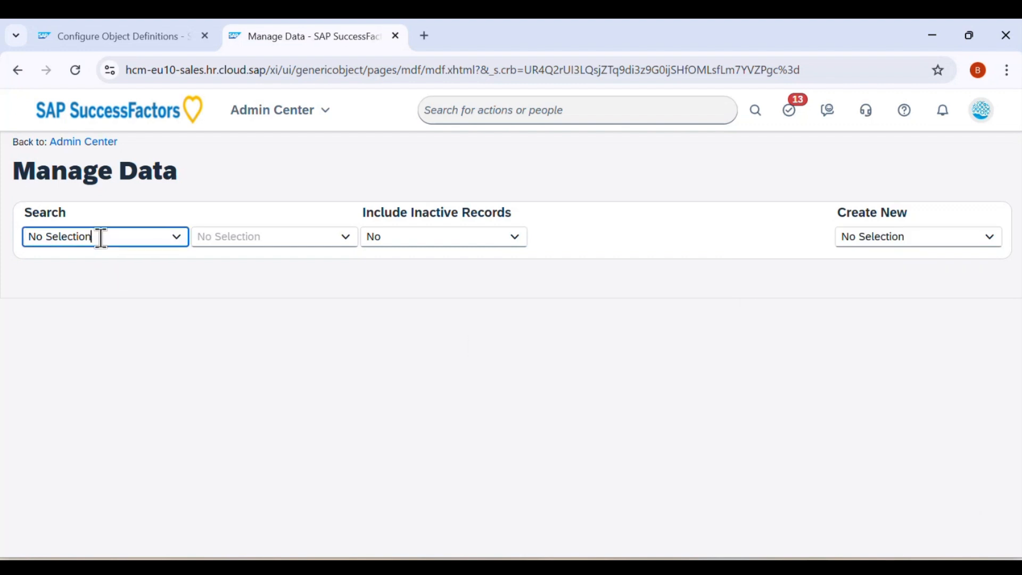
{"action": "triple_click", "coordinate": [100, 234]}
{"action": "type", "text": "En"}
{"action": "key", "text": "BackSpace"}
{"action": "key", "text": "BackSpace"}
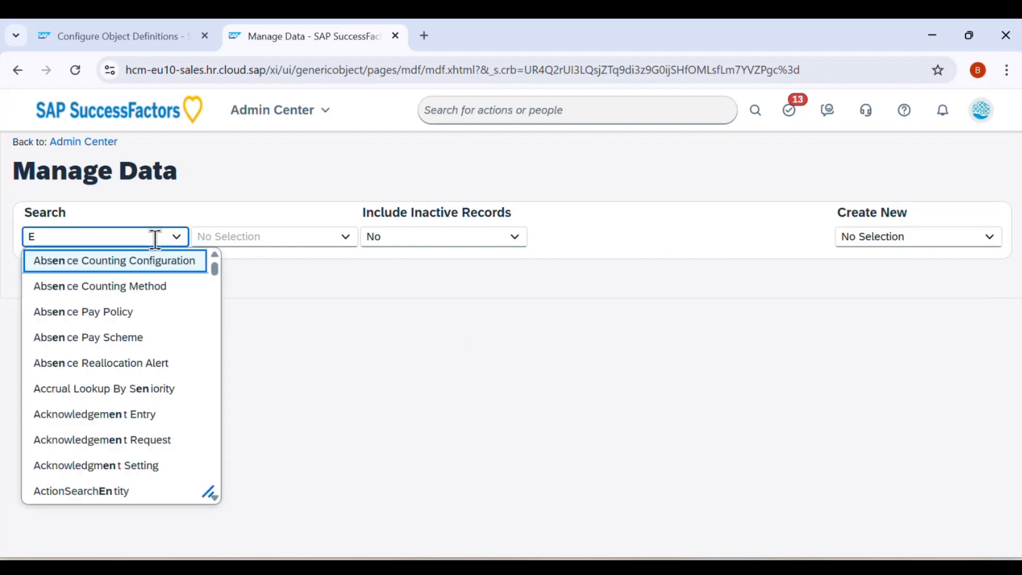
{"action": "type", "text": "legal"}
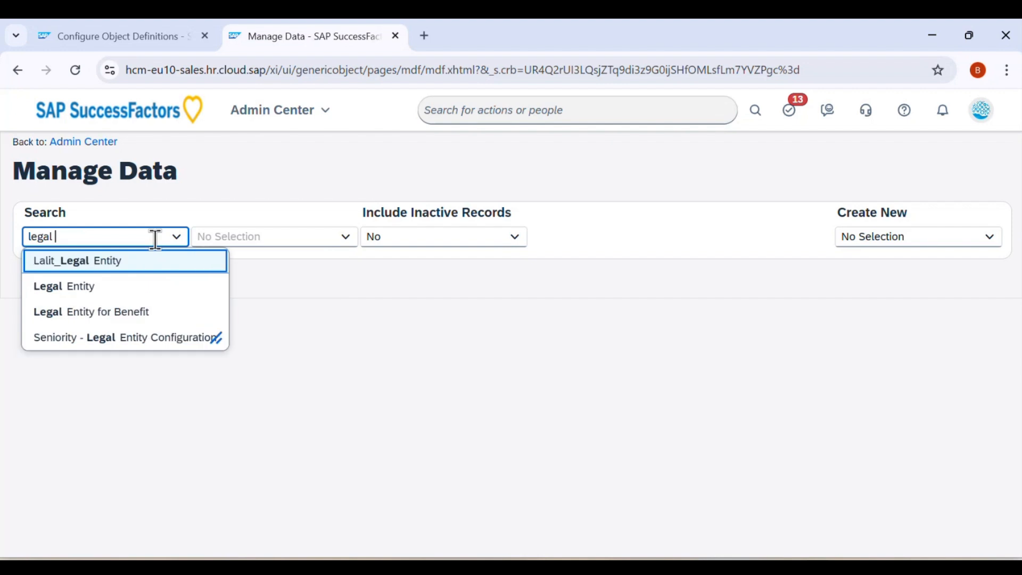
{"action": "left_click", "coordinate": [88, 290]}
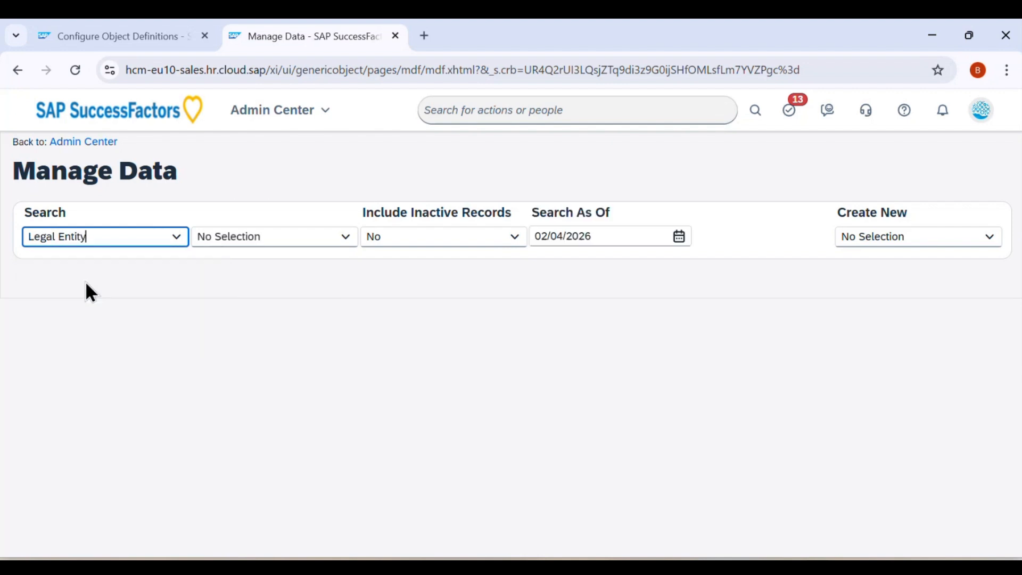
{"action": "left_click", "coordinate": [217, 237]}
{"action": "type", "text": "rahul"}
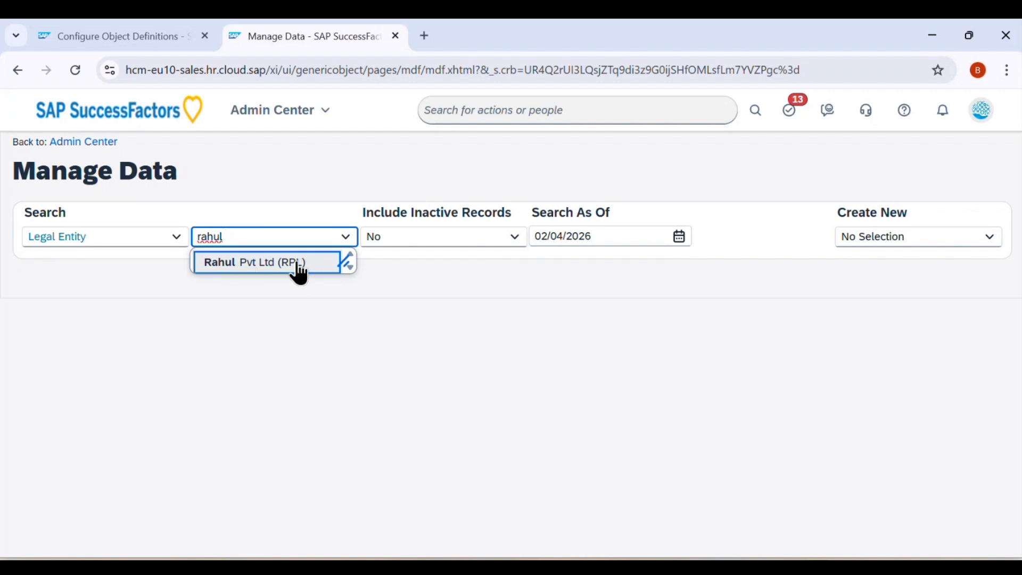
{"action": "left_click", "coordinate": [263, 269]}
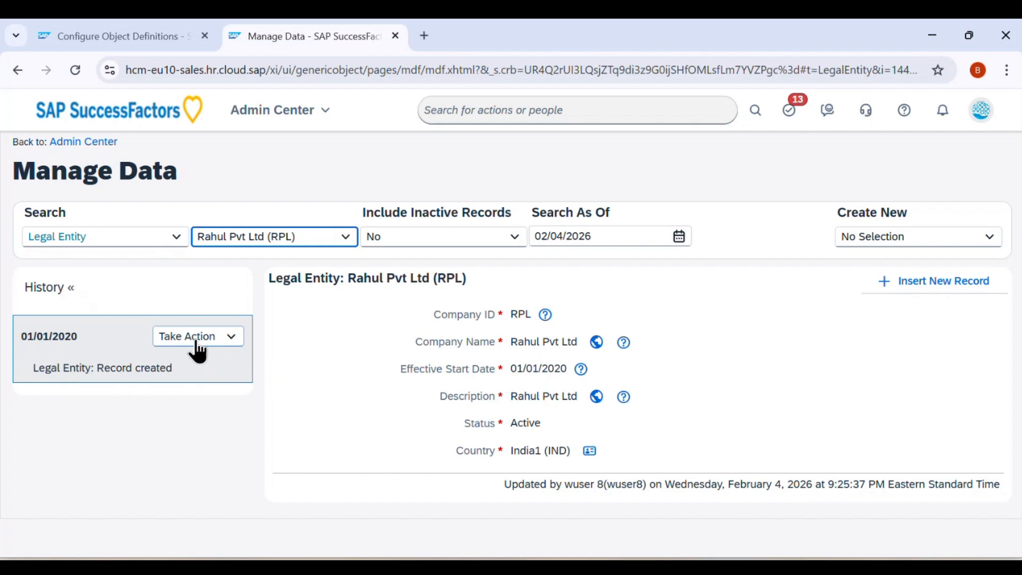
Open the 01/01/2020 record of Rahul Pvt Ltd with Make Correction and expand its history
{"action": "left_click", "coordinate": [214, 346]}
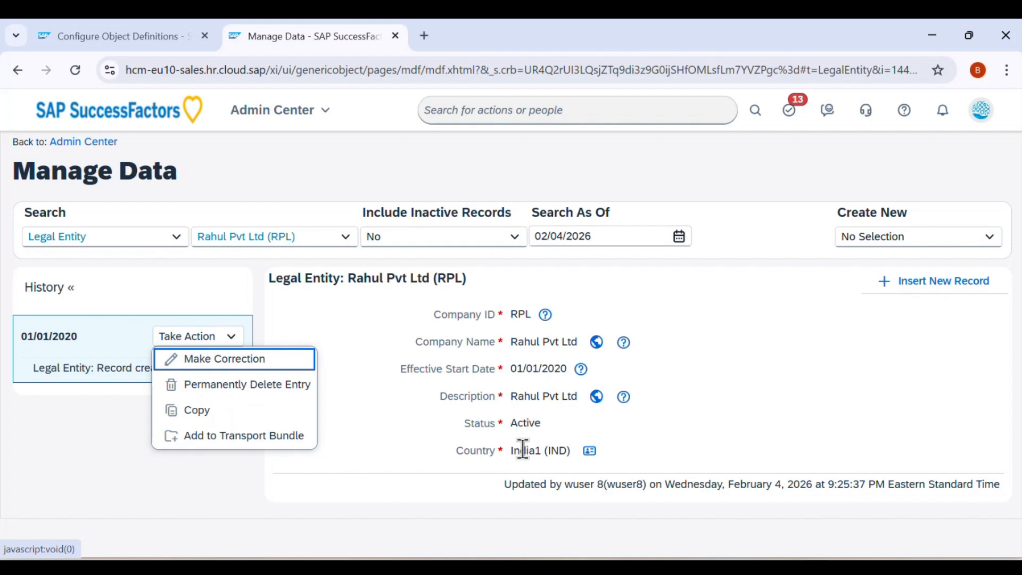
{"action": "left_click", "coordinate": [224, 361]}
{"action": "scroll", "coordinate": [441, 389], "scroll_direction": "down", "scroll_amount": 1}
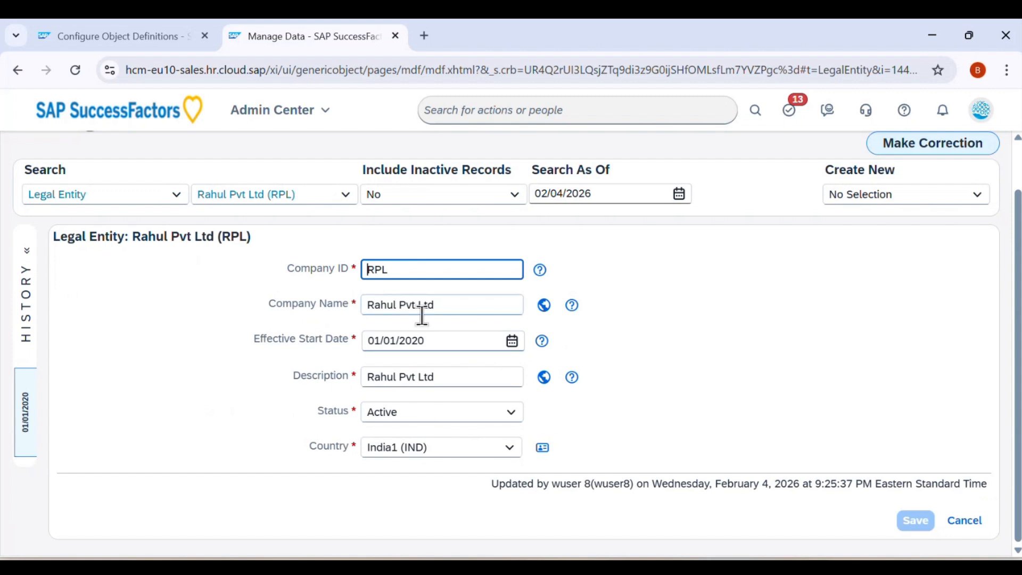
{"action": "left_click", "coordinate": [26, 253]}
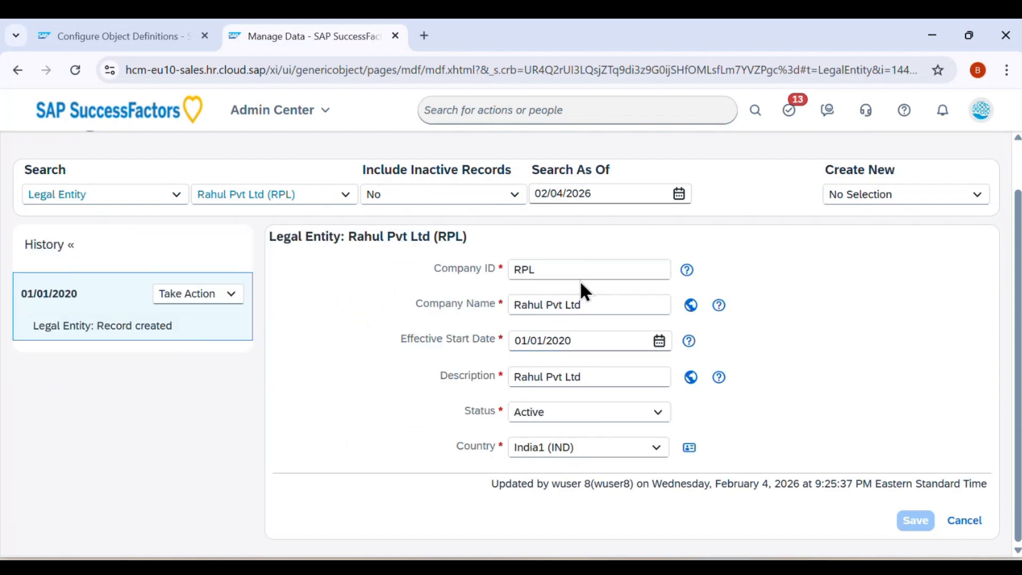
{"action": "left_click", "coordinate": [564, 274]}
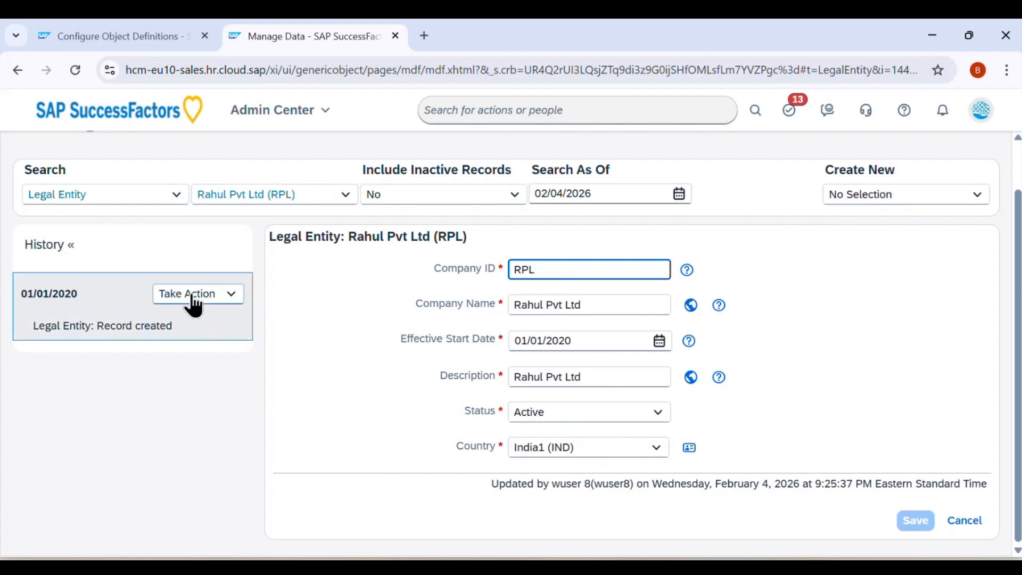
{"action": "left_click", "coordinate": [227, 297]}
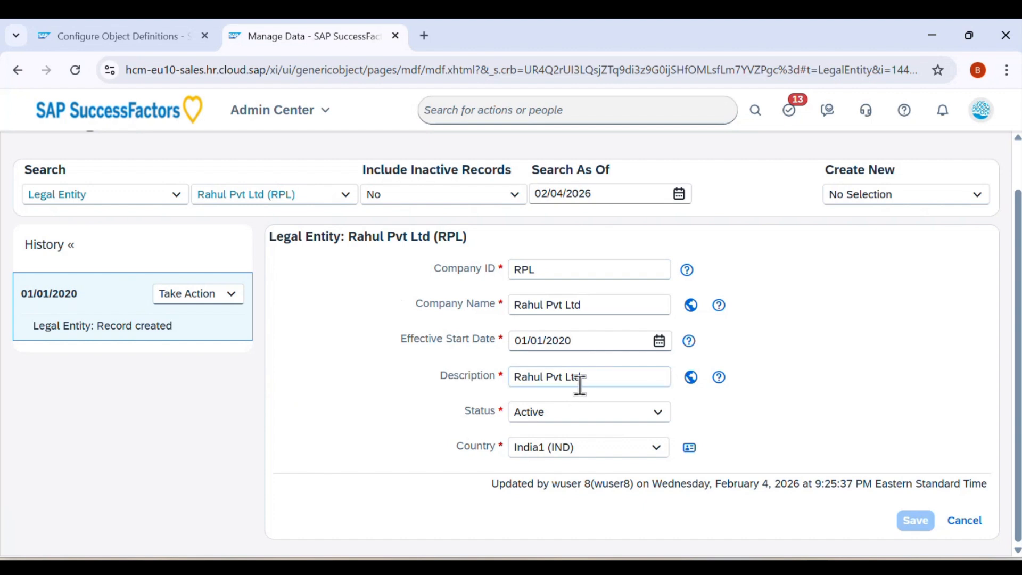
{"action": "left_click", "coordinate": [659, 346]}
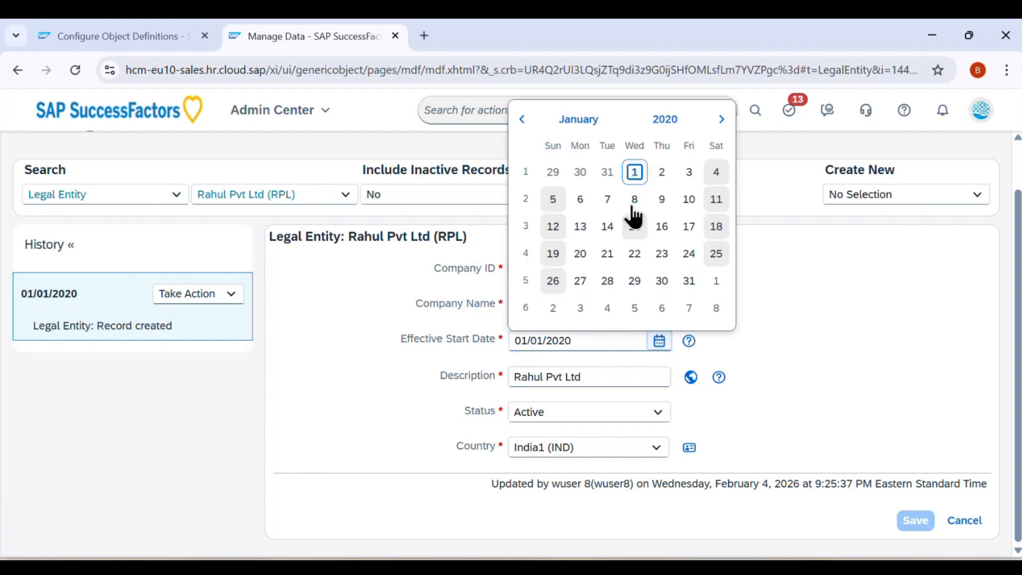
{"action": "left_click", "coordinate": [786, 359]}
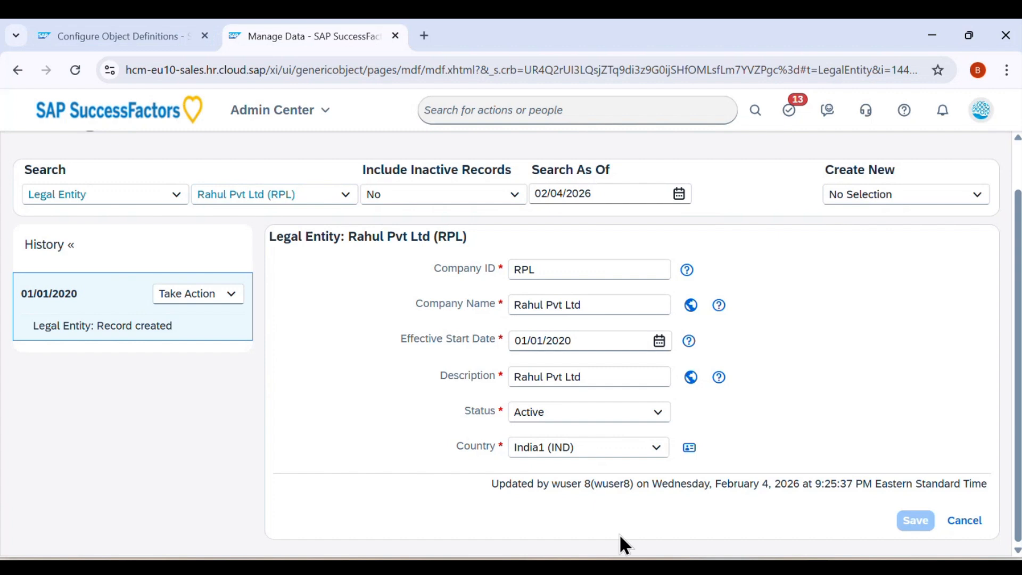
Capture a screenshot of the legal entity record and paste it below the Rahul Pvt Lt → RPL line in the Notion notes
{"action": "mouse_move", "coordinate": [584, 566]}
{"action": "key", "text": "super+shift+s"}
{"action": "left_click_drag", "start_coordinate": [9, 92], "coordinate": [1018, 551]}
{"action": "key", "text": "alt+Tab"}
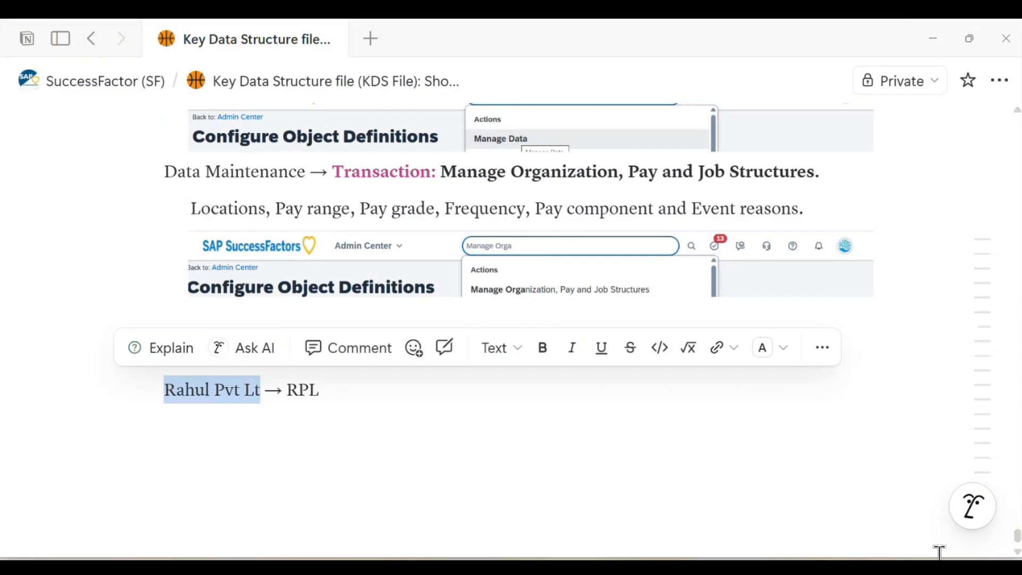
{"action": "left_click", "coordinate": [319, 434]}
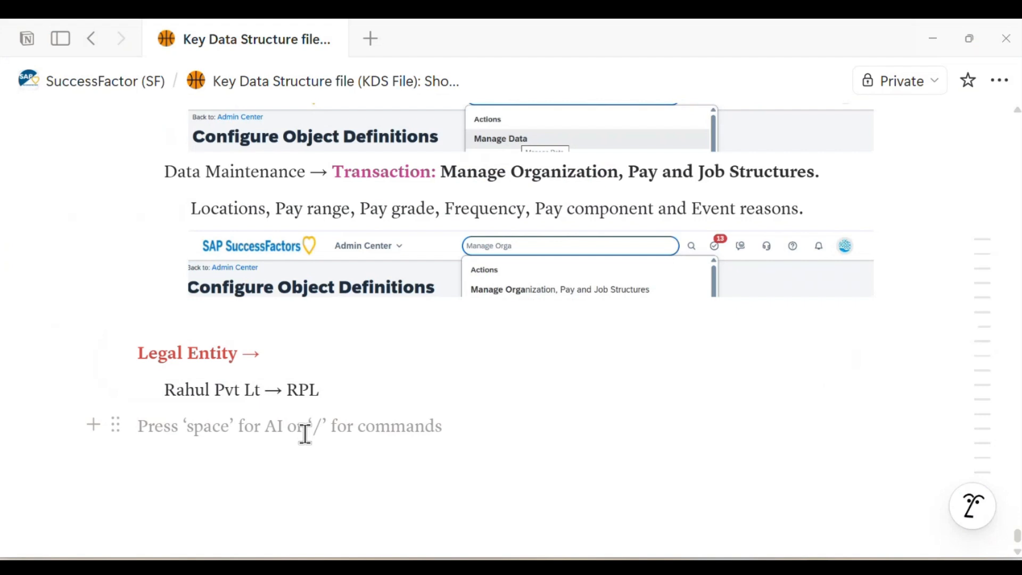
{"action": "key", "text": "ctrl+v"}
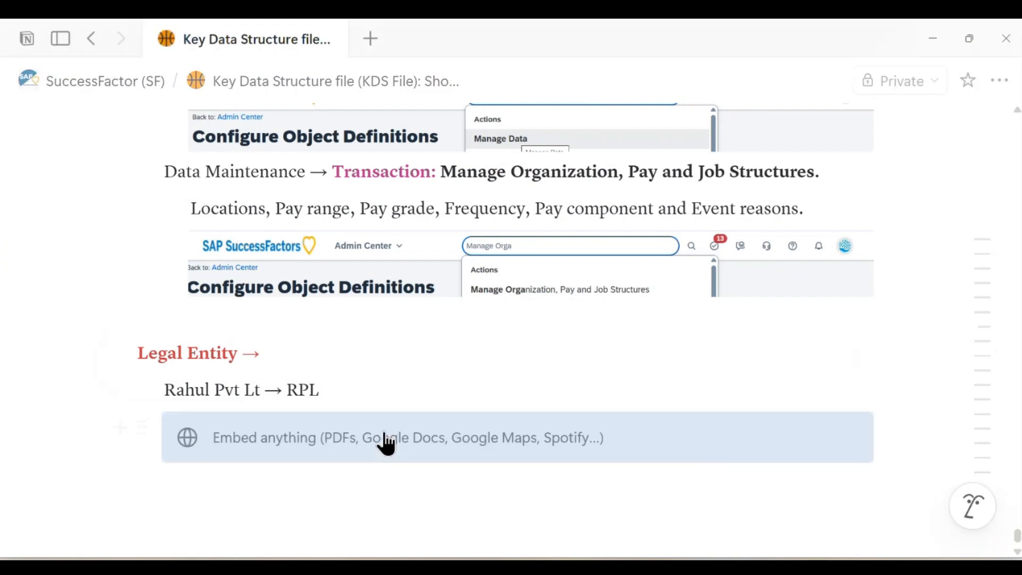
Review the notes on the Manage Data transaction and the pasted legal entity screenshot
{"action": "scroll", "coordinate": [385, 442], "scroll_direction": "up", "scroll_amount": 5}
{"action": "scroll", "coordinate": [383, 429], "scroll_direction": "up", "scroll_amount": 2}
{"action": "scroll", "coordinate": [383, 429], "scroll_direction": "down", "scroll_amount": 2}
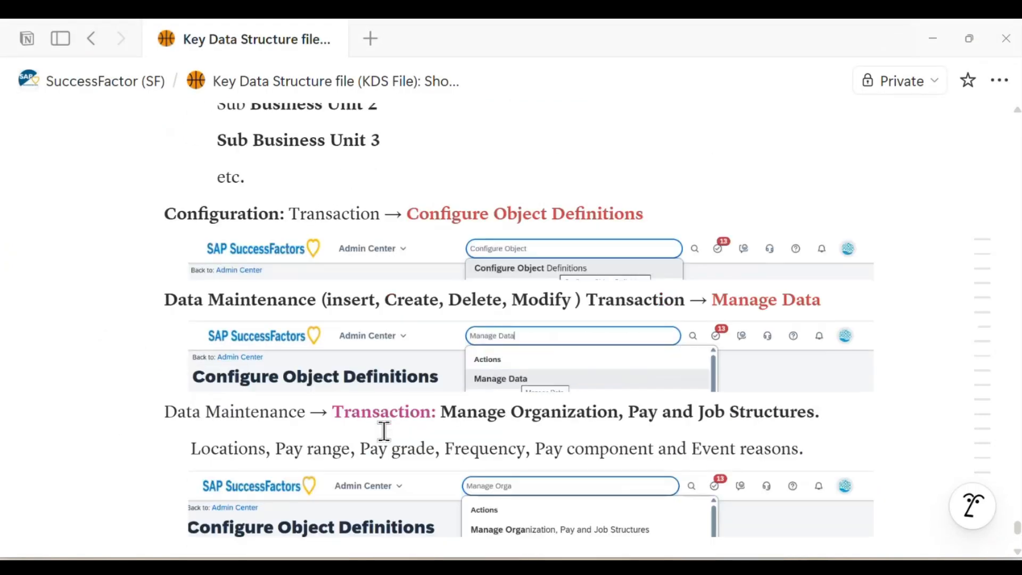
{"action": "left_click_drag", "start_coordinate": [713, 299], "coordinate": [830, 299]}
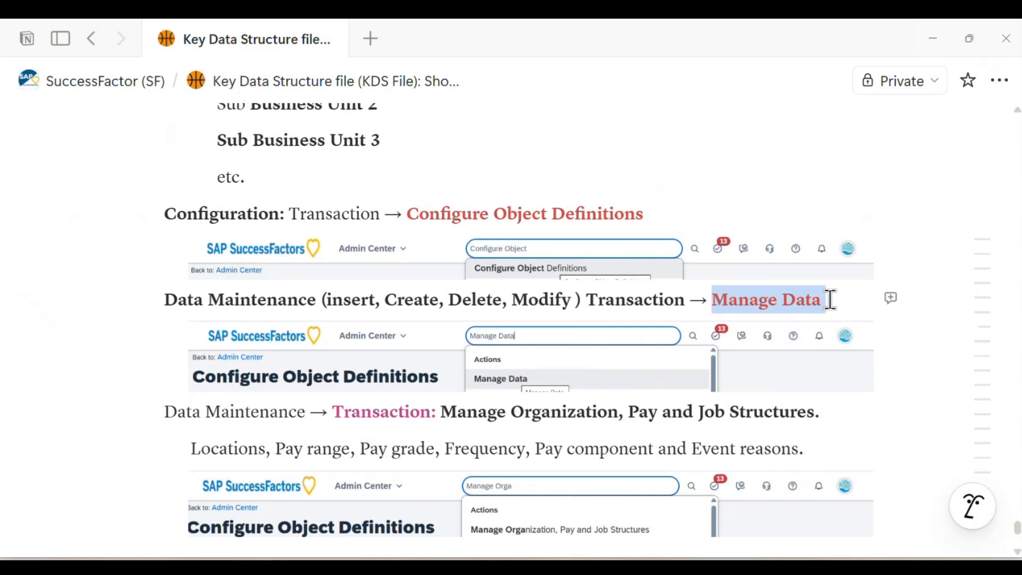
{"action": "left_click", "coordinate": [829, 299]}
{"action": "scroll", "coordinate": [828, 303], "scroll_direction": "down", "scroll_amount": 2}
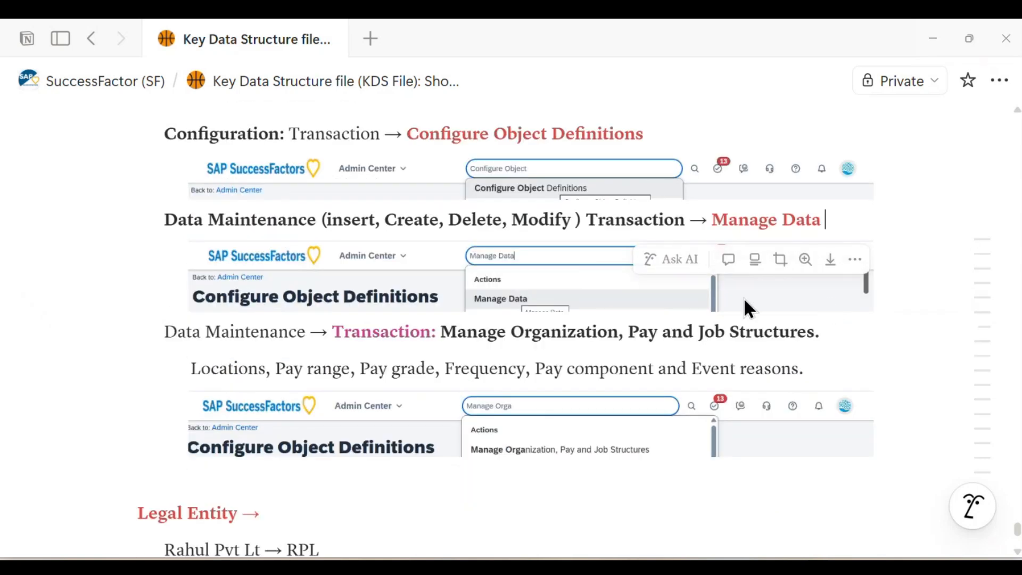
{"action": "scroll", "coordinate": [554, 325], "scroll_direction": "down", "scroll_amount": 3}
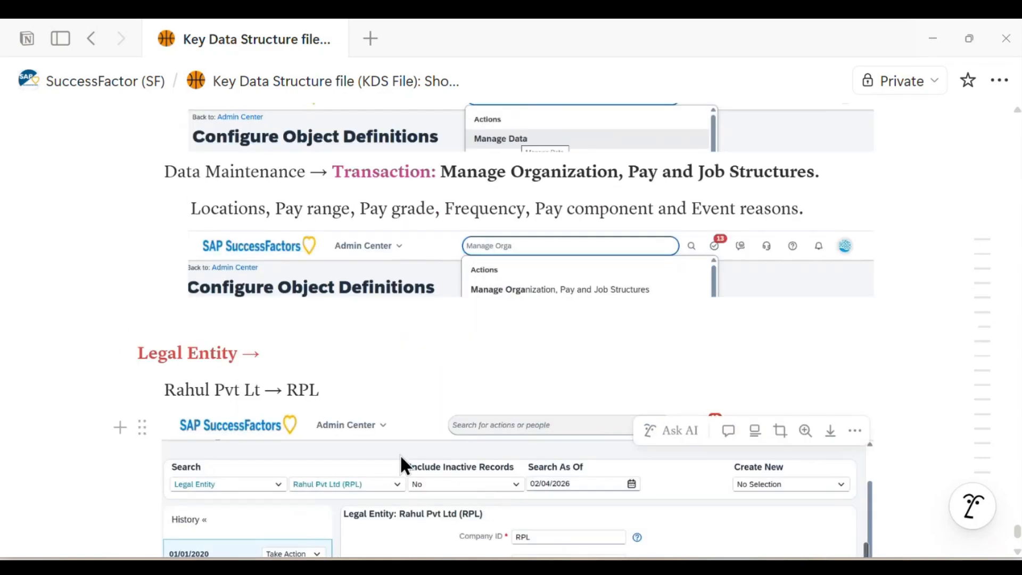
{"action": "scroll", "coordinate": [401, 457], "scroll_direction": "down", "scroll_amount": 3}
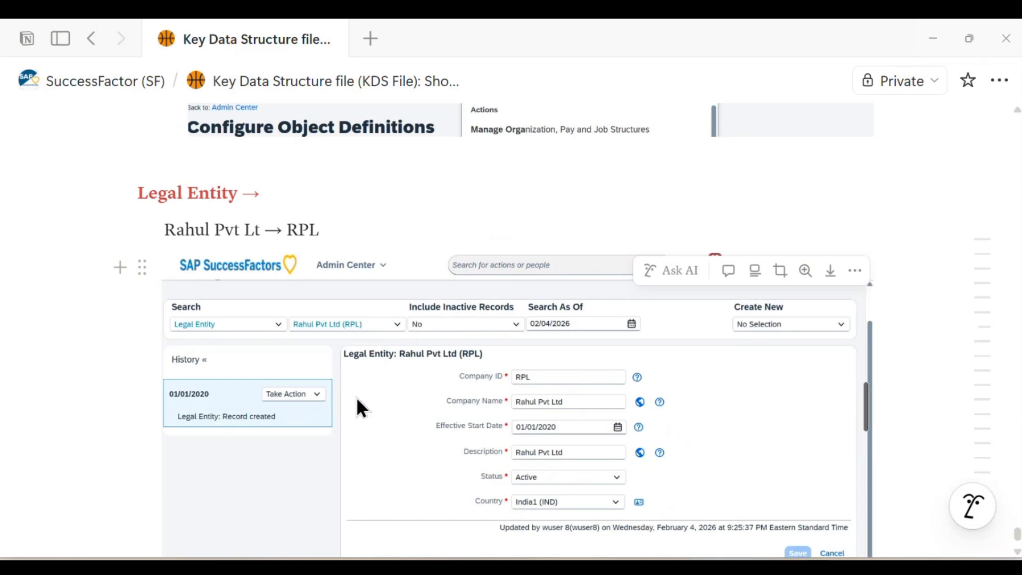
{"action": "scroll", "coordinate": [554, 434], "scroll_direction": "up", "scroll_amount": 4}
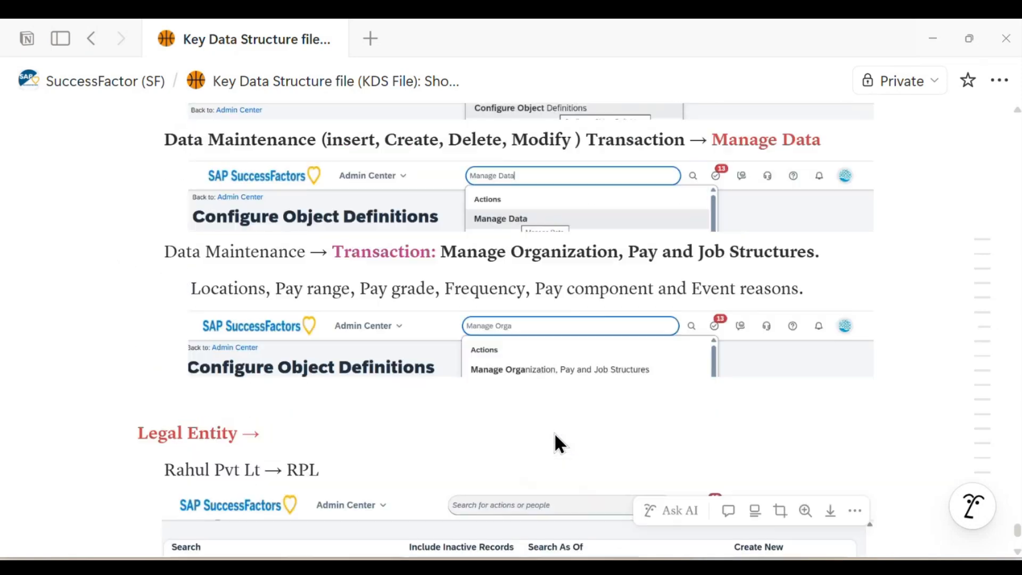
Review the notes on the Configure Object Definitions transaction and the list of different structure units
{"action": "scroll", "coordinate": [554, 435], "scroll_direction": "down", "scroll_amount": 3}
{"action": "scroll", "coordinate": [430, 456], "scroll_direction": "up", "scroll_amount": 7}
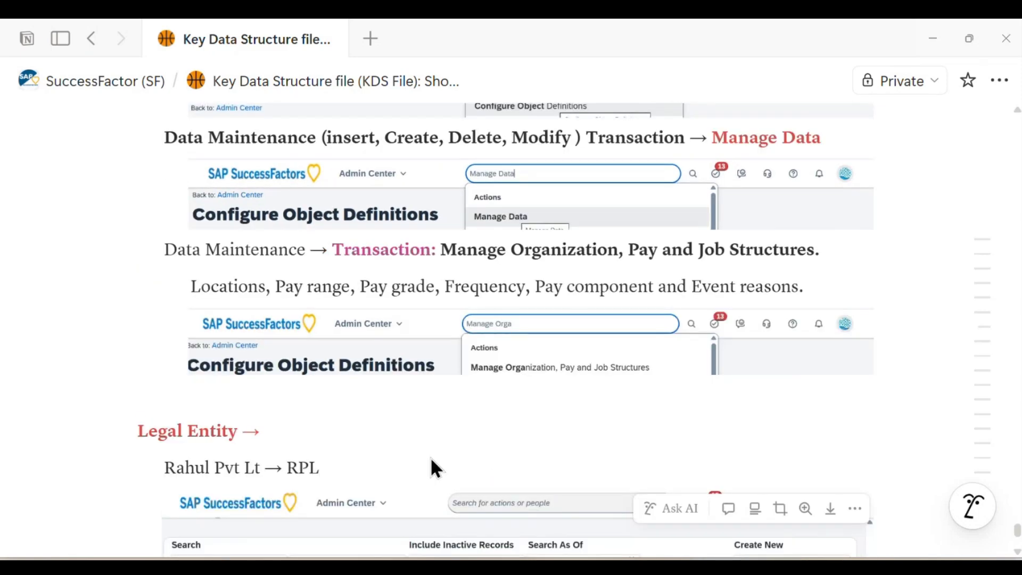
{"action": "left_click_drag", "start_coordinate": [405, 286], "coordinate": [659, 287]}
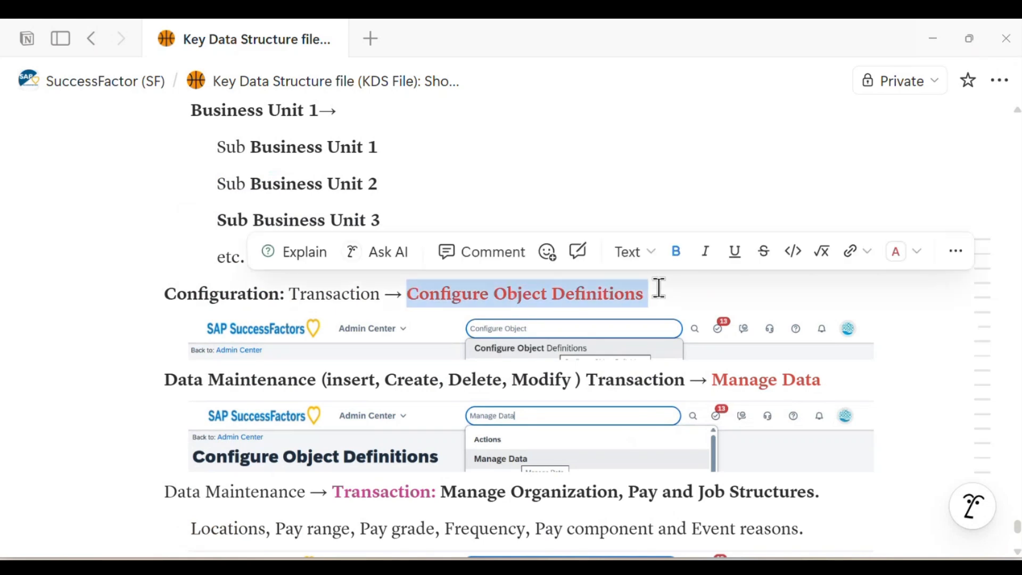
{"action": "left_click", "coordinate": [659, 288]}
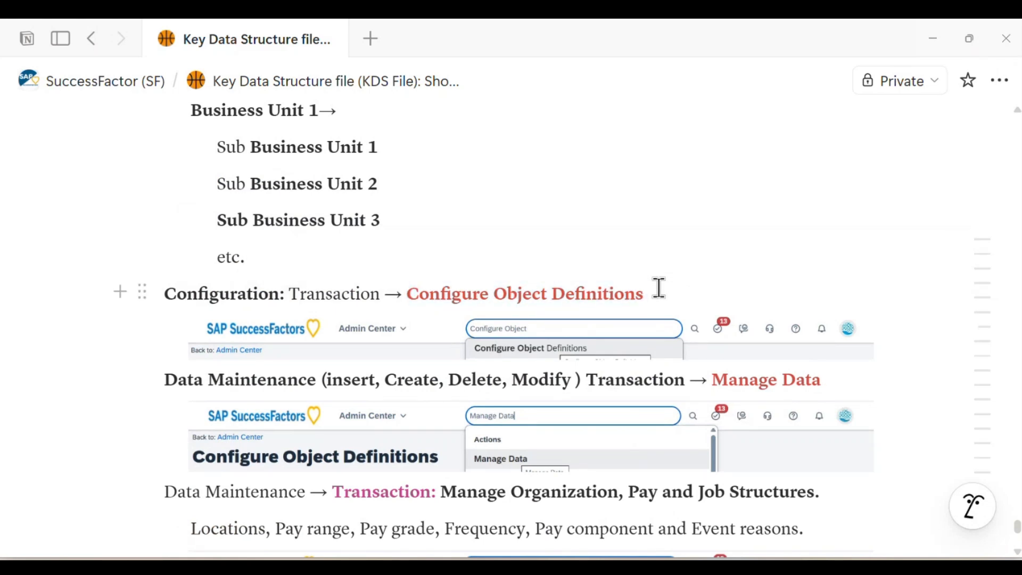
{"action": "key", "text": "Up"}
{"action": "scroll", "coordinate": [667, 269], "scroll_direction": "up", "scroll_amount": 5}
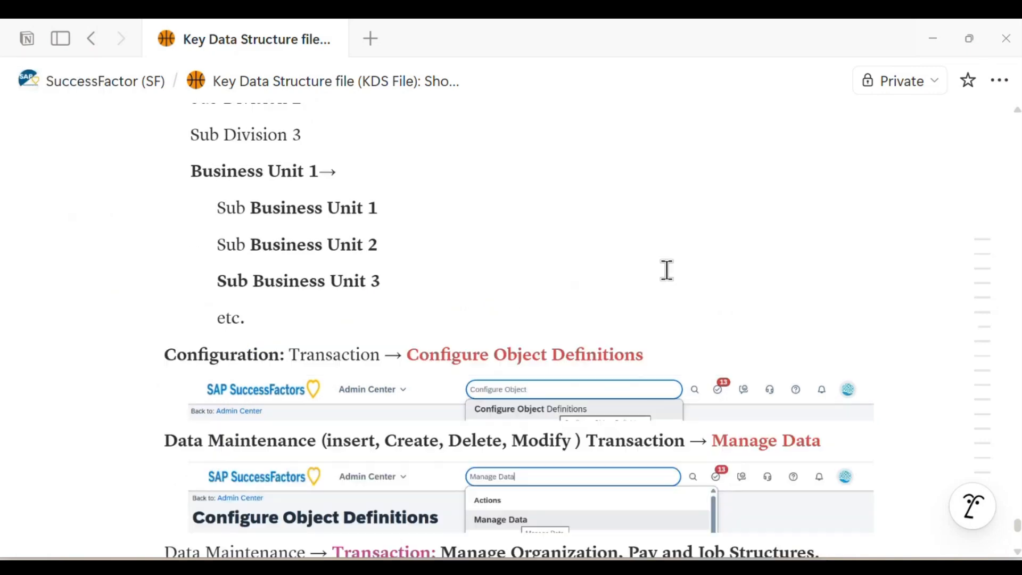
{"action": "scroll", "coordinate": [667, 270], "scroll_direction": "up", "scroll_amount": 15}
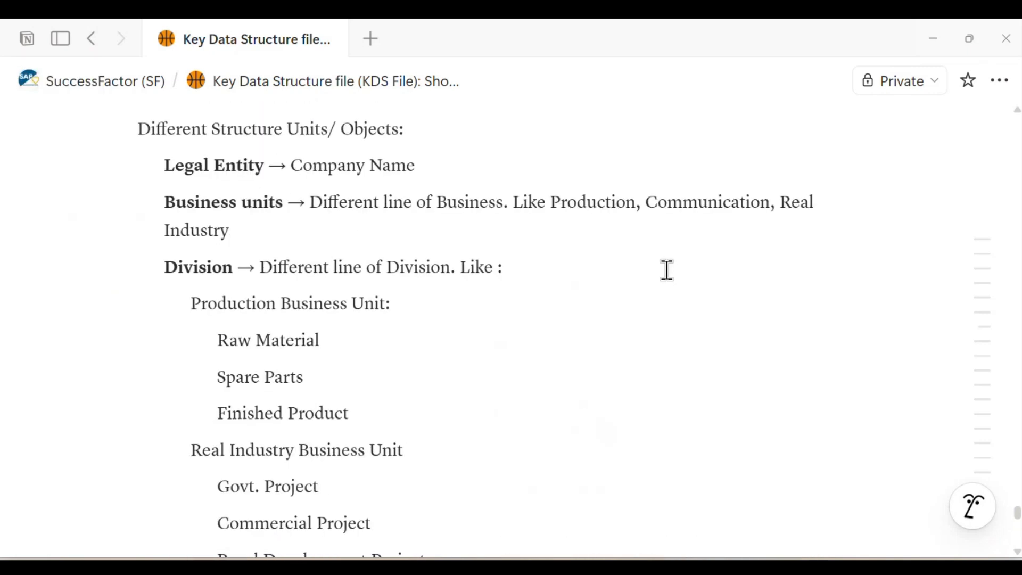
{"action": "scroll", "coordinate": [616, 278], "scroll_direction": "down", "scroll_amount": 3}
{"action": "scroll", "coordinate": [568, 285], "scroll_direction": "up", "scroll_amount": 3}
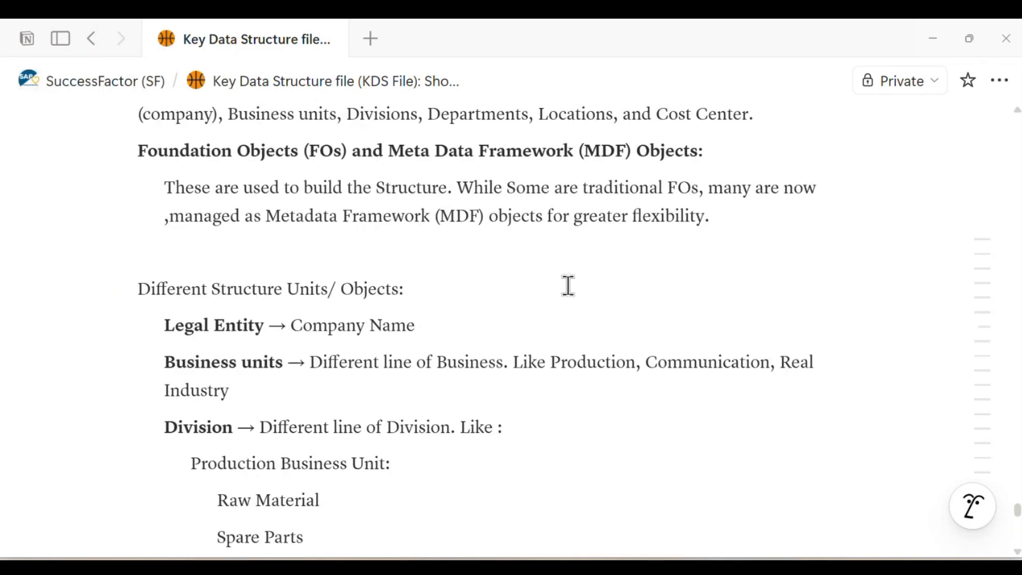
Capitalise the second word of the Business units entry in the structure units list so it reads Business Units
{"action": "scroll", "coordinate": [568, 285], "scroll_direction": "down", "scroll_amount": 3}
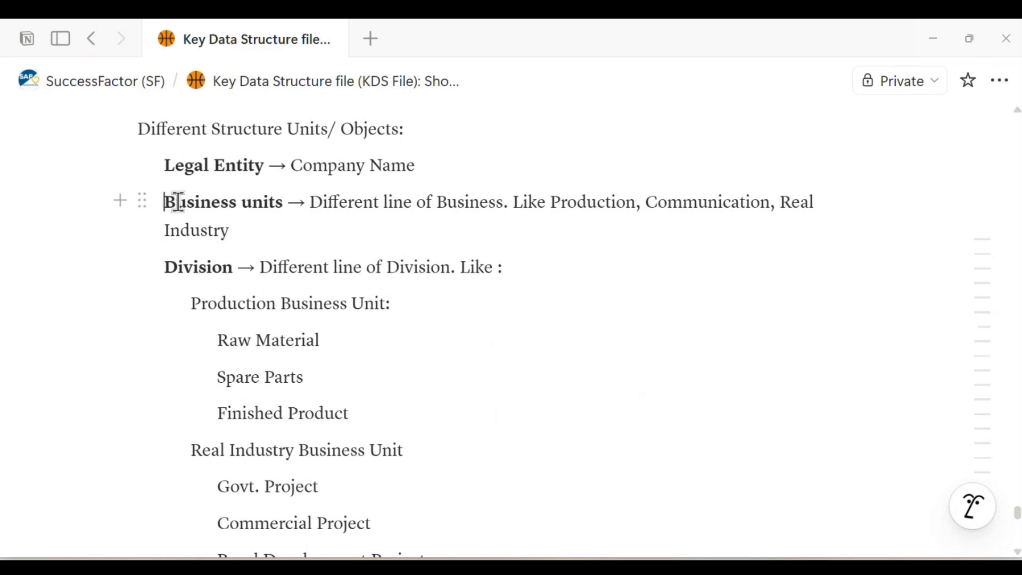
{"action": "left_click_drag", "start_coordinate": [172, 203], "coordinate": [287, 203]}
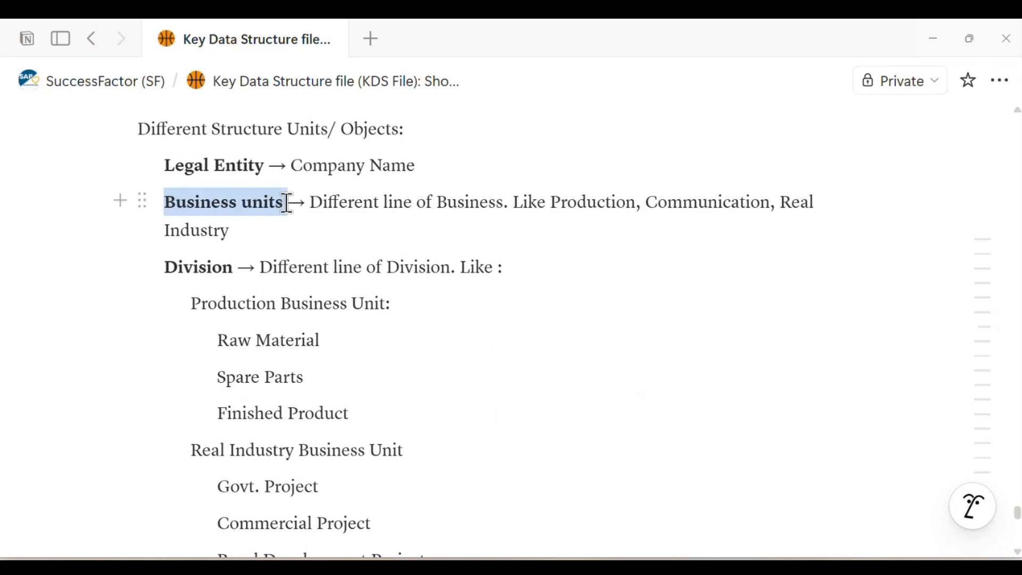
{"action": "left_click", "coordinate": [286, 202]}
{"action": "left_click", "coordinate": [250, 202]}
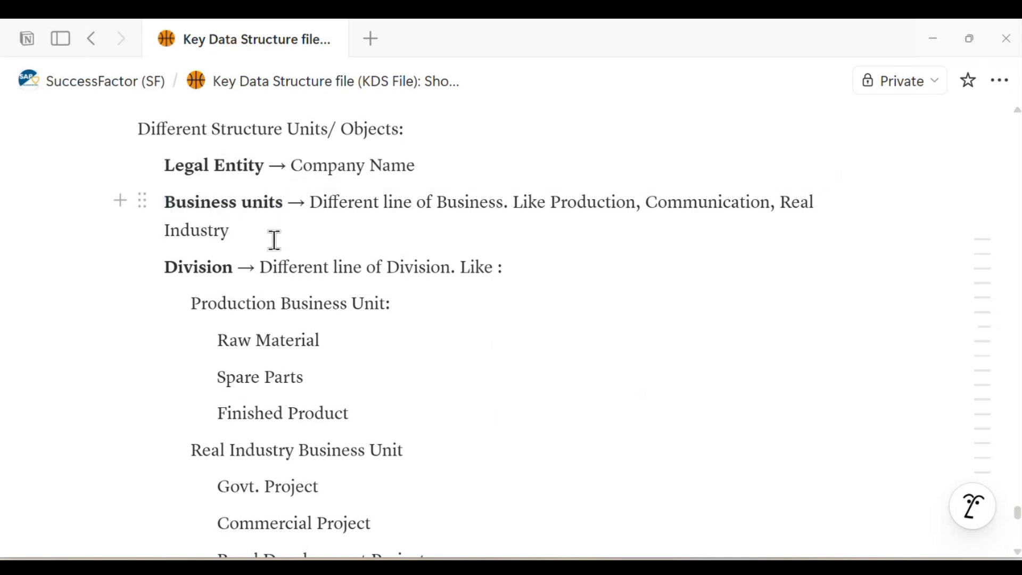
{"action": "key", "text": "BackSpace"}
{"action": "type", "text": "U"}
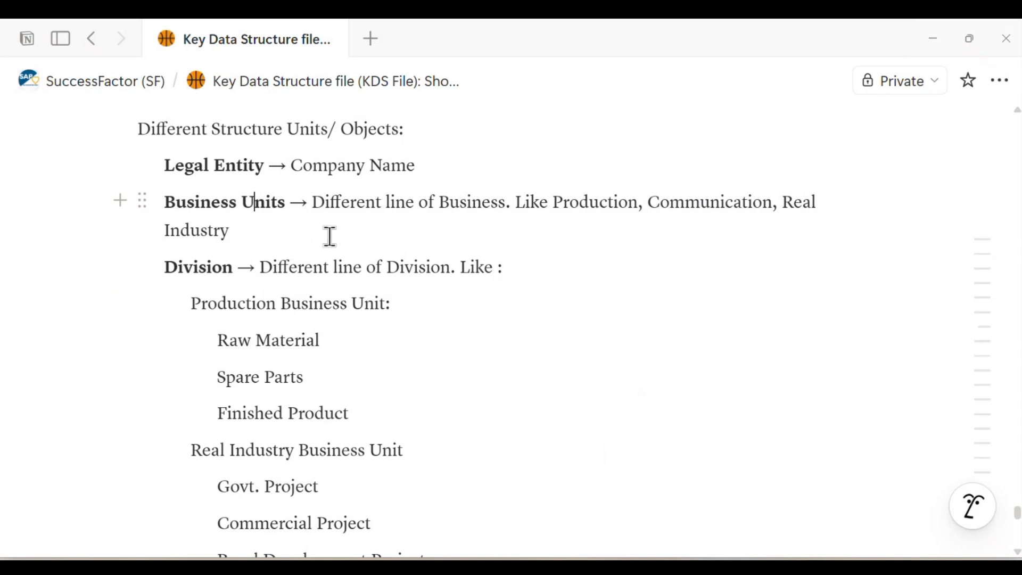
Review the Business Units, Division and Department definitions in the structure units list
{"action": "left_click_drag", "start_coordinate": [313, 205], "coordinate": [723, 234]}
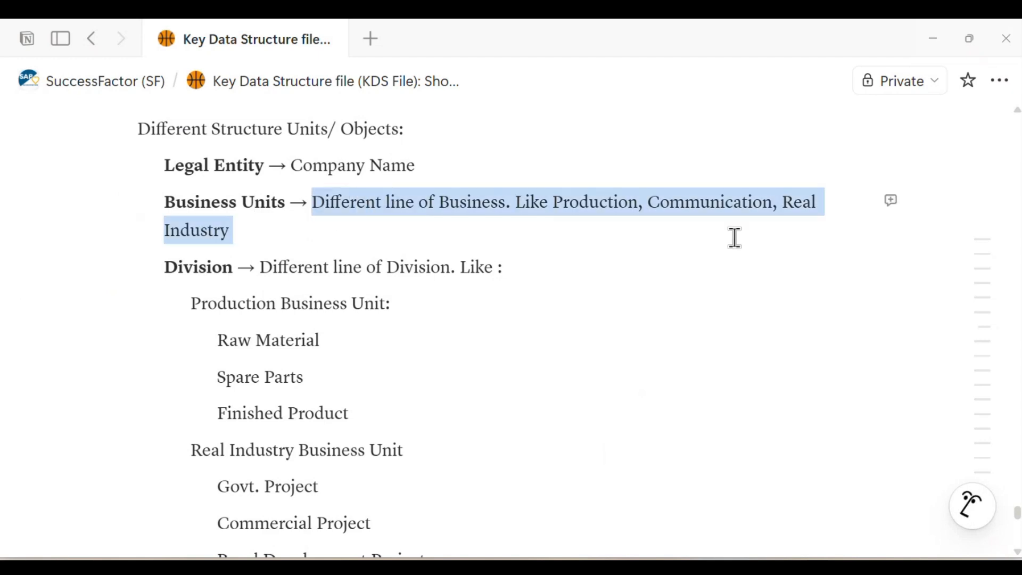
{"action": "left_click", "coordinate": [735, 237]}
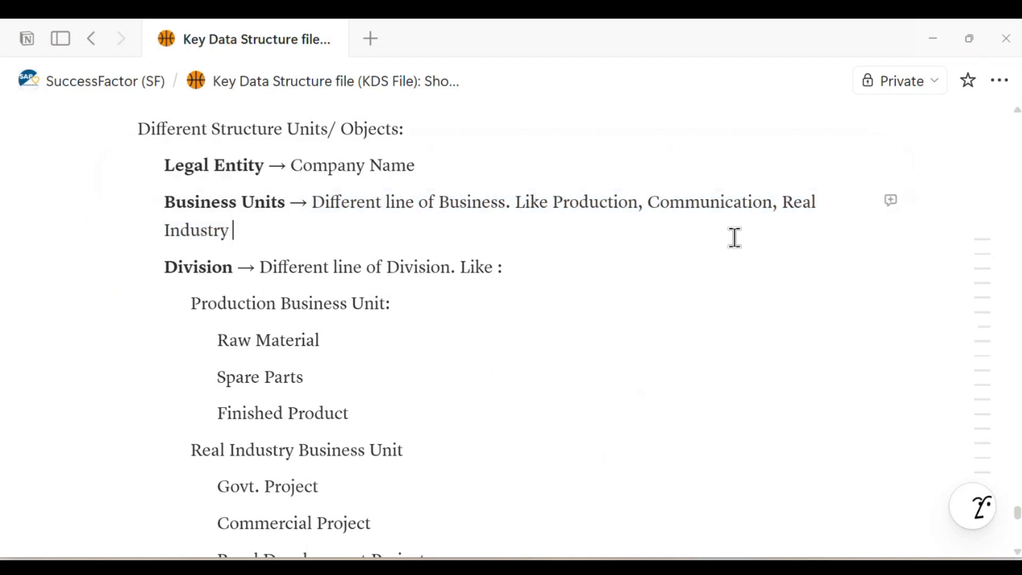
{"action": "scroll", "coordinate": [553, 294], "scroll_direction": "down", "scroll_amount": 2}
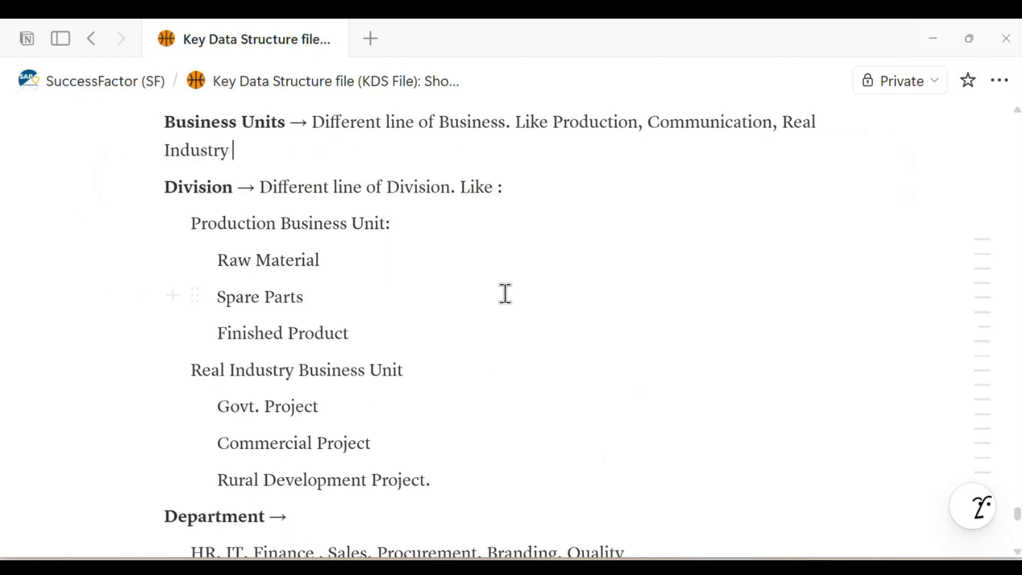
{"action": "left_click", "coordinate": [165, 187]}
{"action": "left_click", "coordinate": [489, 208], "text": "shift"}
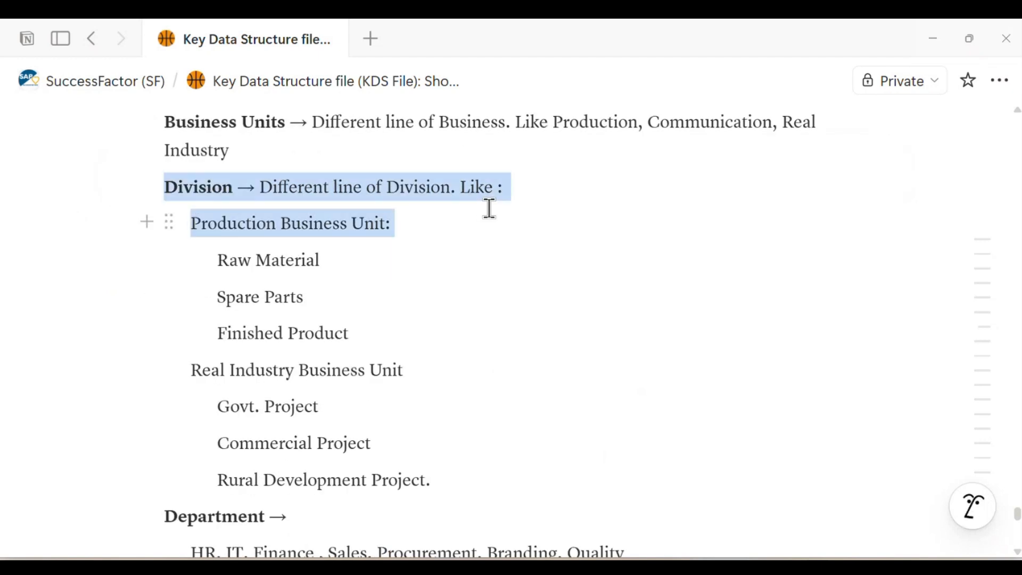
{"action": "left_click", "coordinate": [489, 208]}
{"action": "scroll", "coordinate": [489, 208], "scroll_direction": "down", "scroll_amount": 2}
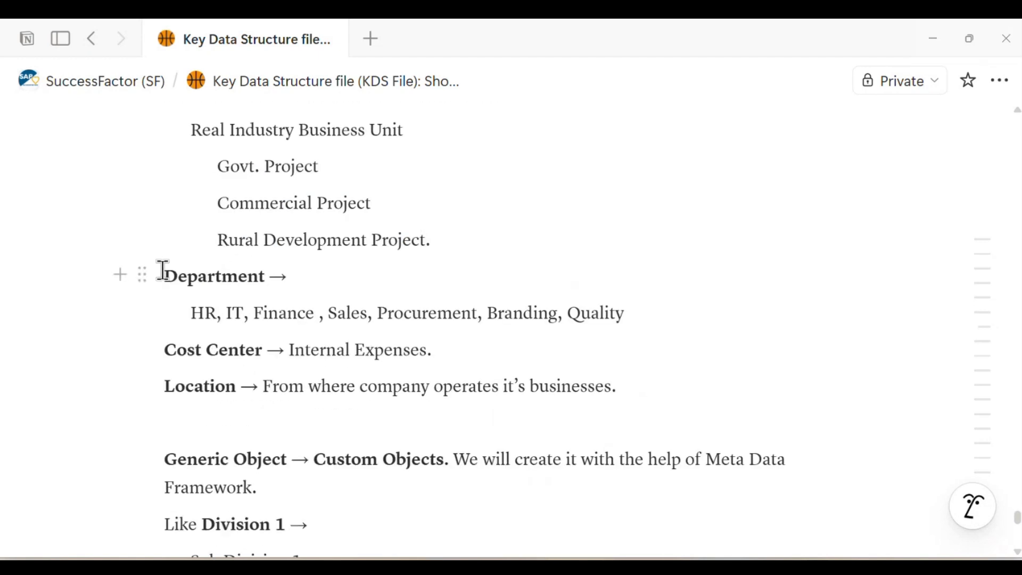
{"action": "left_click_drag", "start_coordinate": [159, 270], "coordinate": [296, 278]}
{"action": "left_click", "coordinate": [331, 285]}
{"action": "scroll", "coordinate": [331, 284], "scroll_direction": "up", "scroll_amount": 8}
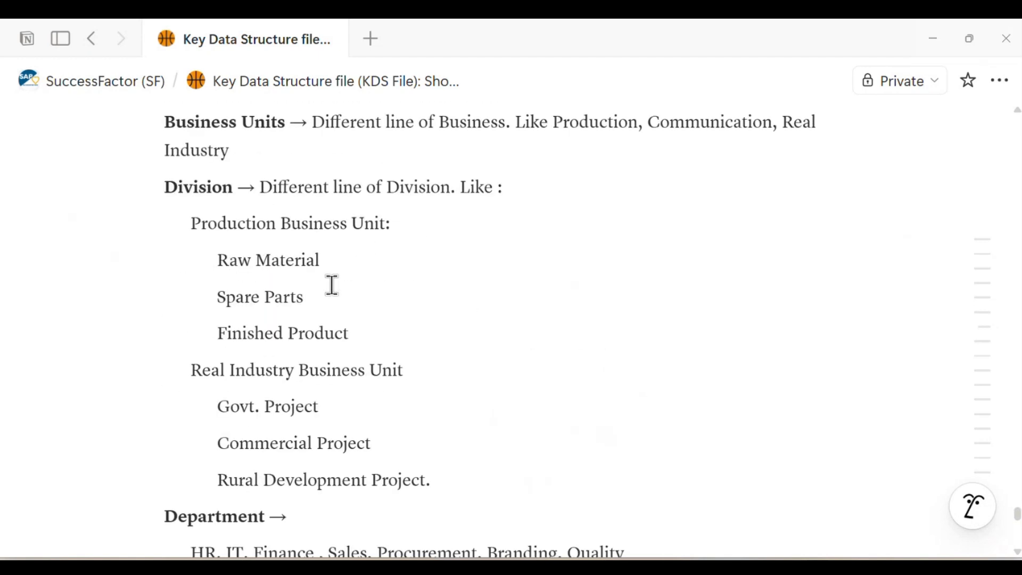
Copy the Business Units definition line for use below the legal entity screenshot at the end of the notes
{"action": "left_click_drag", "start_coordinate": [166, 282], "coordinate": [292, 384]}
{"action": "key", "text": "ctrl+c"}
{"action": "scroll", "coordinate": [290, 298], "scroll_direction": "up", "scroll_amount": 2}
{"action": "scroll", "coordinate": [335, 383], "scroll_direction": "down", "scroll_amount": 15}
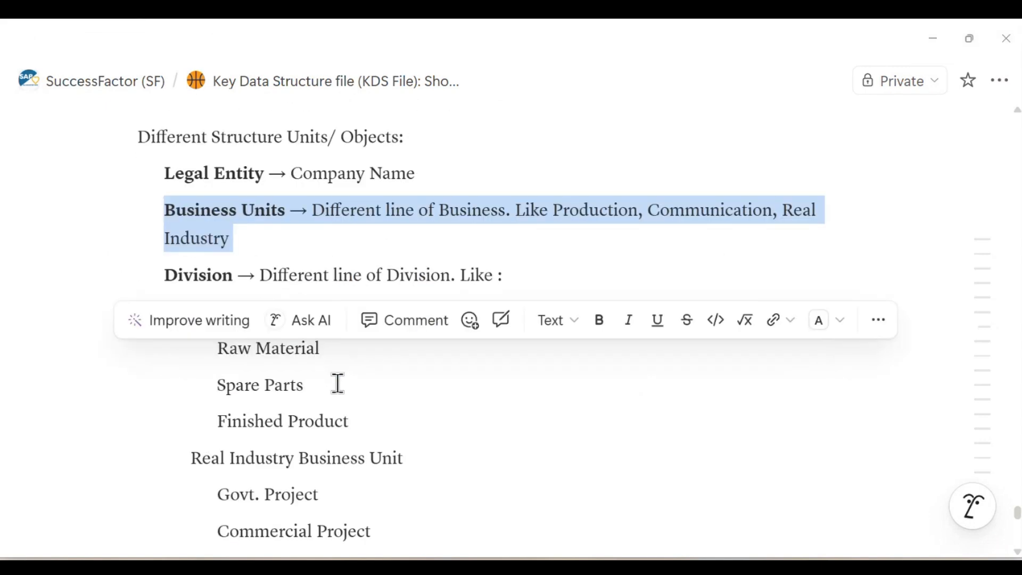
{"action": "scroll", "coordinate": [435, 414], "scroll_direction": "down", "scroll_amount": 5}
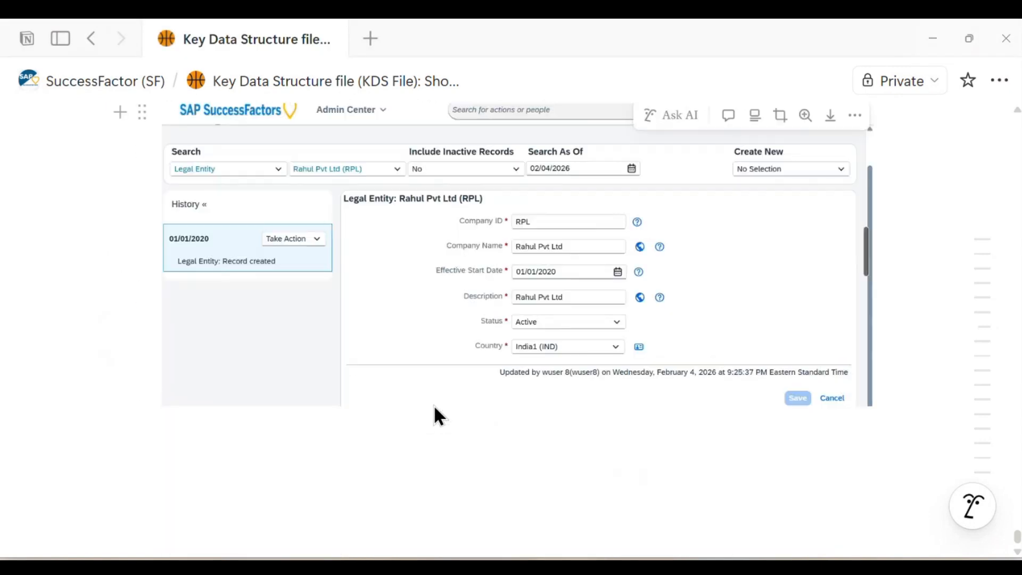
Paste the Business Units definition below the legal entity screenshot, with a blank line above it, and colour the words "Business Units" red
{"action": "left_click", "coordinate": [270, 447]}
{"action": "key", "text": "ctrl+v"}
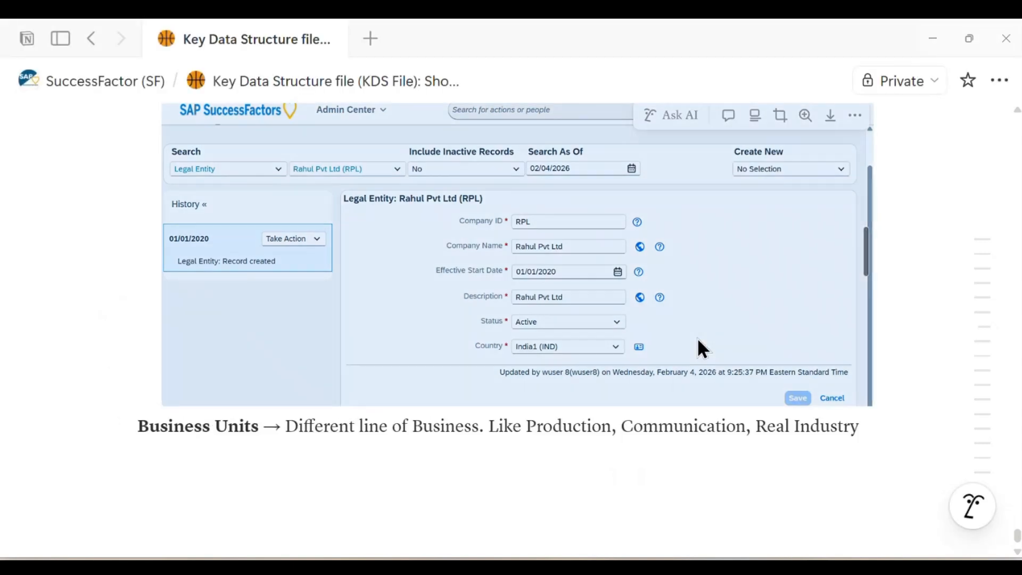
{"action": "key", "text": "Return"}
{"action": "scroll", "coordinate": [303, 433], "scroll_direction": "up", "scroll_amount": 2}
{"action": "scroll", "coordinate": [277, 458], "scroll_direction": "down", "scroll_amount": 3}
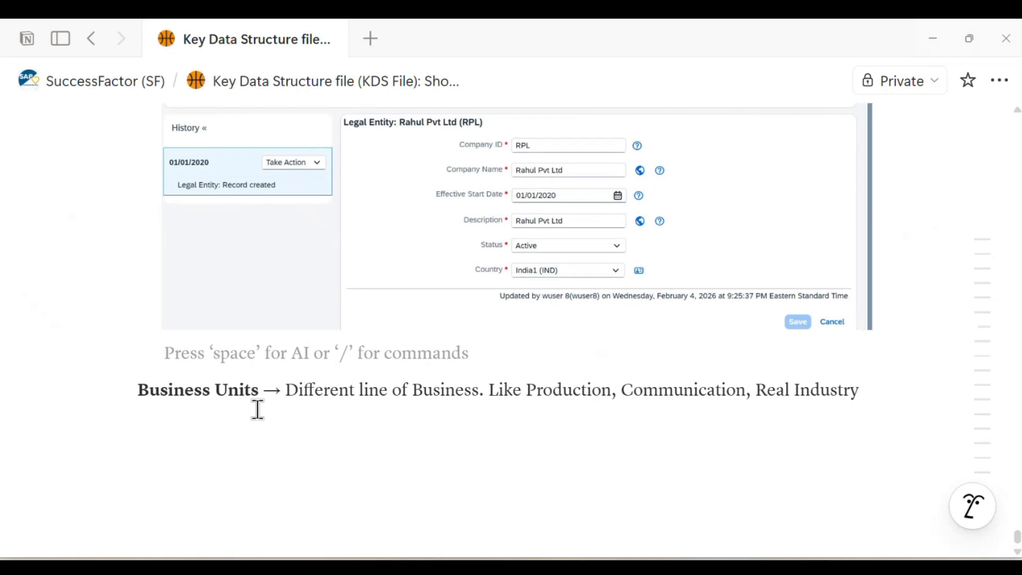
{"action": "left_click_drag", "start_coordinate": [259, 391], "coordinate": [153, 393]}
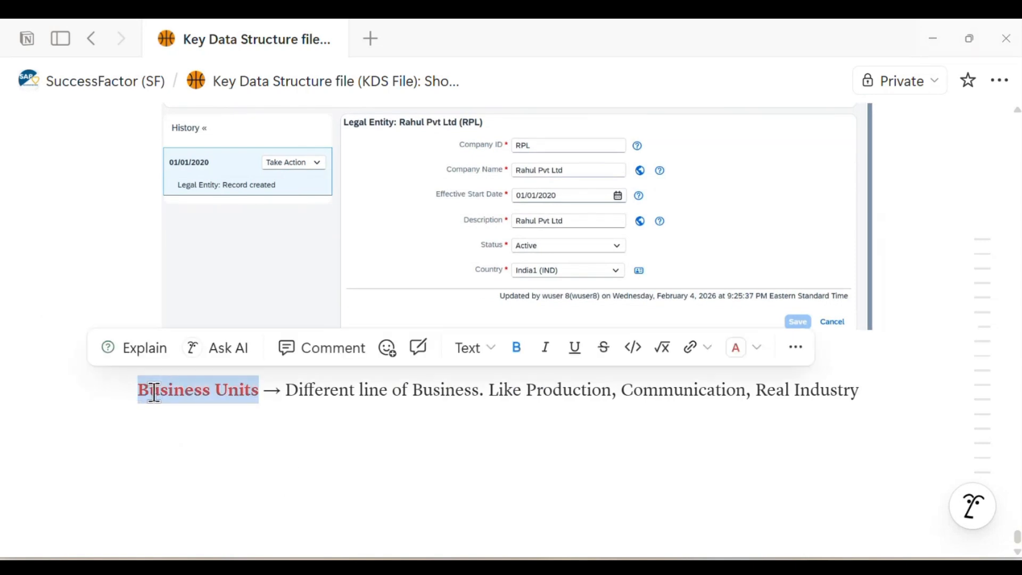
{"action": "left_click", "coordinate": [440, 420]}
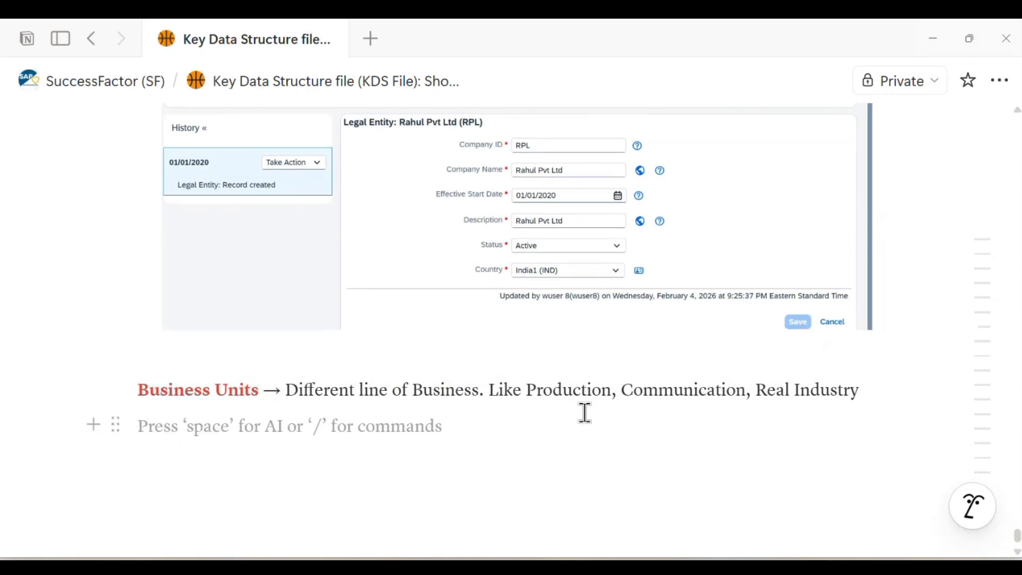
Add an indented line "Production Business Unit" under the Business Units definition, reusing the word "Production" from it
{"action": "scroll", "coordinate": [639, 420], "scroll_direction": "down", "scroll_amount": 1}
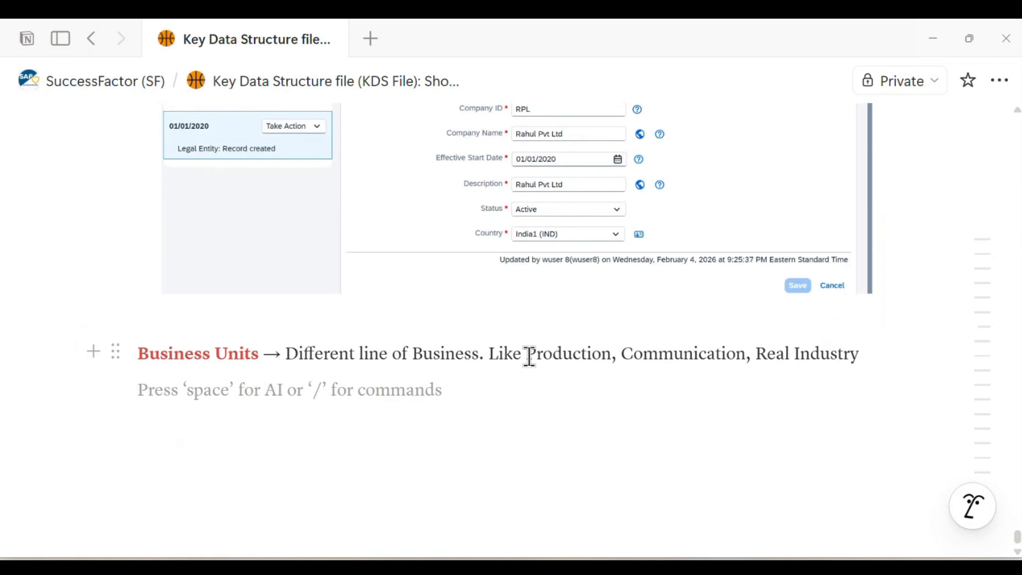
{"action": "left_click_drag", "start_coordinate": [527, 353], "coordinate": [611, 354]}
{"action": "key", "text": "ctrl+c"}
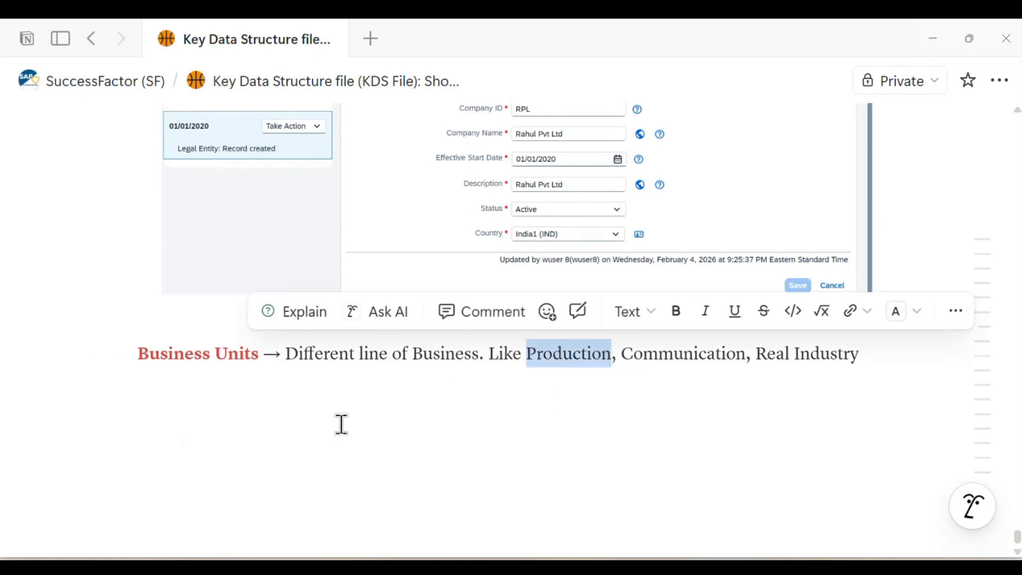
{"action": "left_click", "coordinate": [314, 415]}
{"action": "key", "text": "Tab"}
{"action": "key", "text": "ctrl+v"}
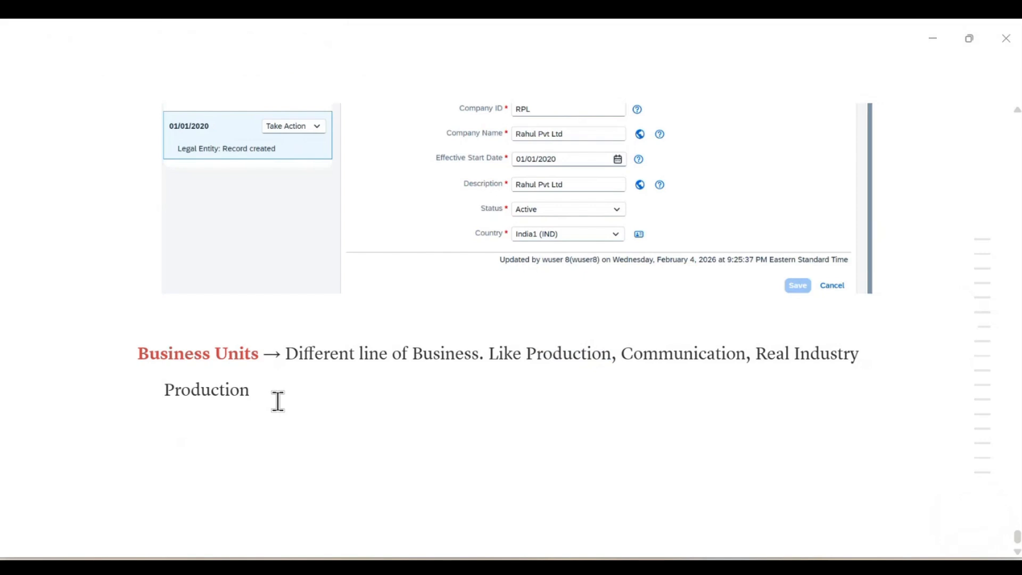
{"action": "type", "text": "Business Un"}
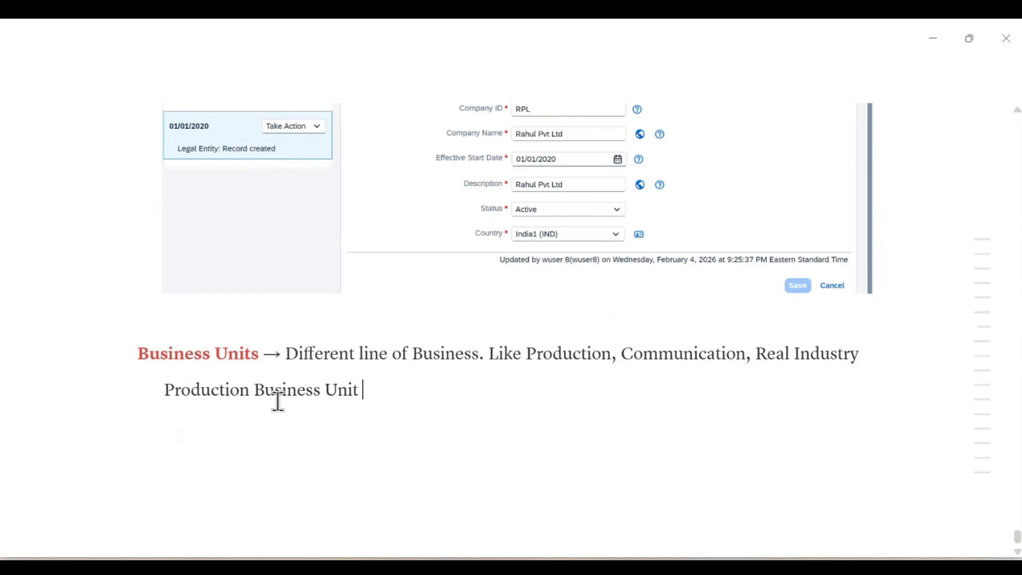
{"action": "type", "text": "it"}
{"action": "key", "text": "Return"}
Add a nested line "Rahul Production BU →" under Production Business Unit
{"action": "key", "text": "Tab"}
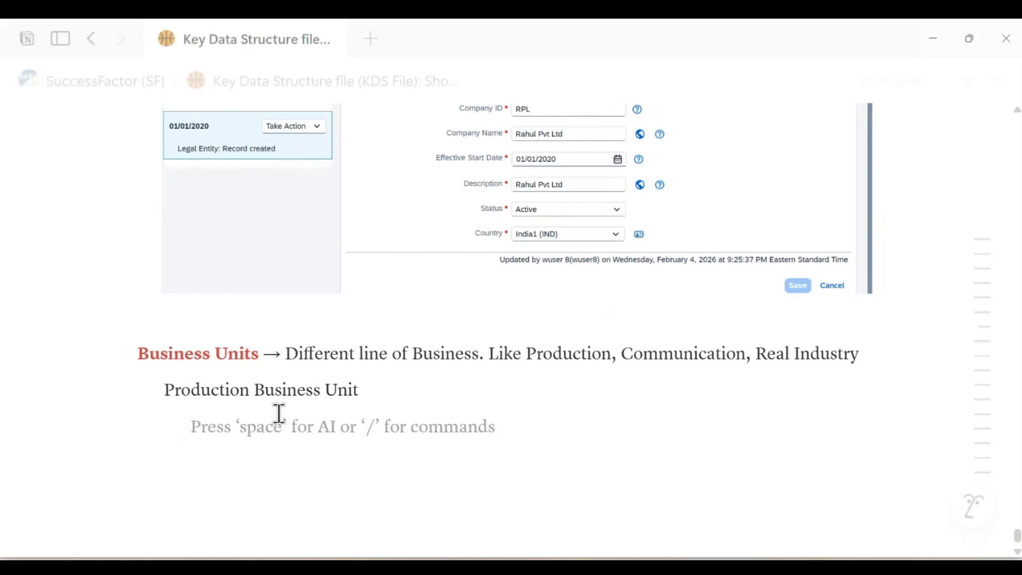
{"action": "type", "text": "Rahu"}
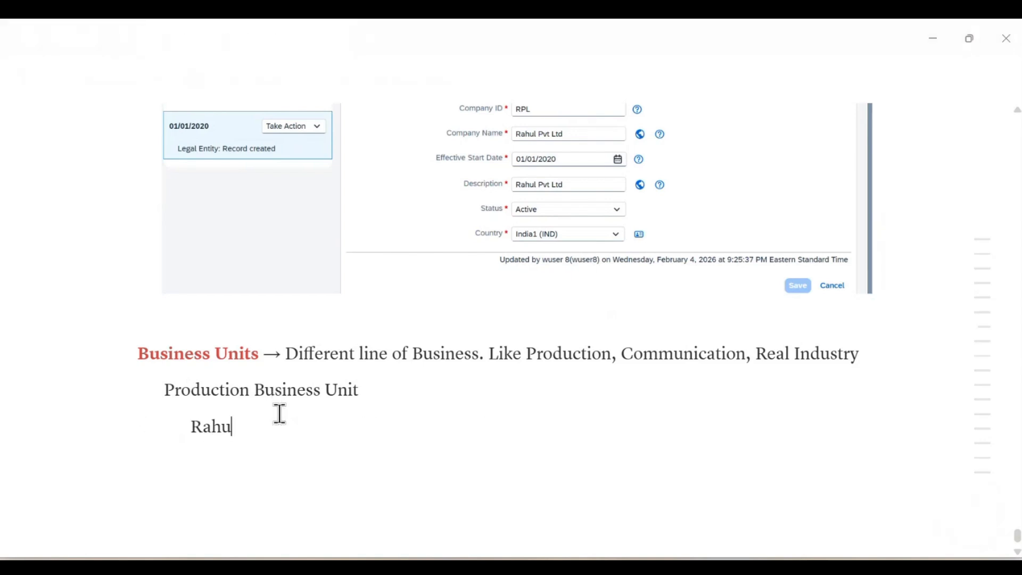
{"action": "type", "text": "l p"}
{"action": "type", "text": "Pr"}
{"action": "type", "text": "oduction"}
{"action": "type", "text": " BU"}
{"action": "key", "text": "Return"}
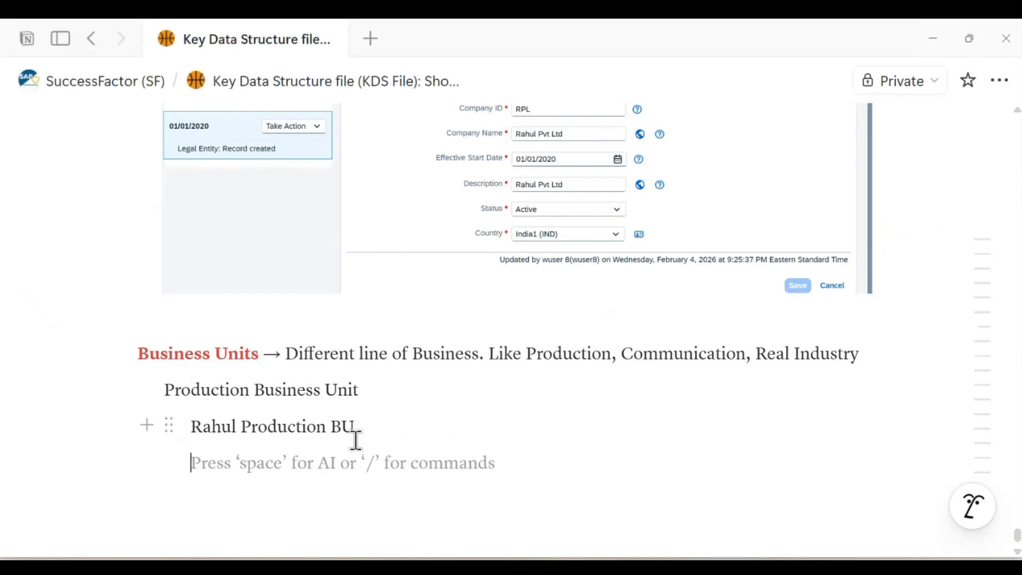
{"action": "left_click", "coordinate": [374, 425]}
{"action": "type", "text": "-"}
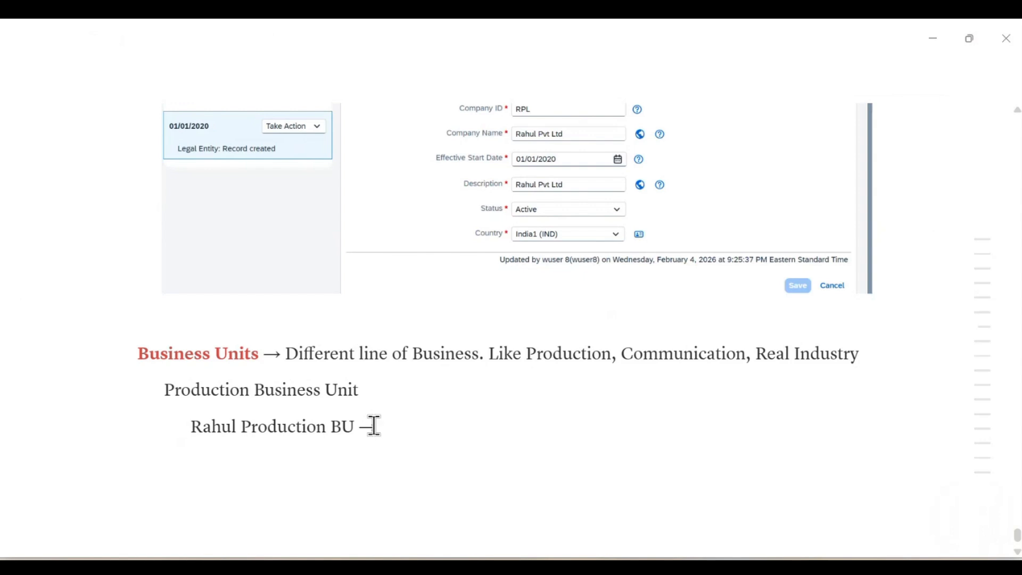
{"action": "type", "text": ">"}
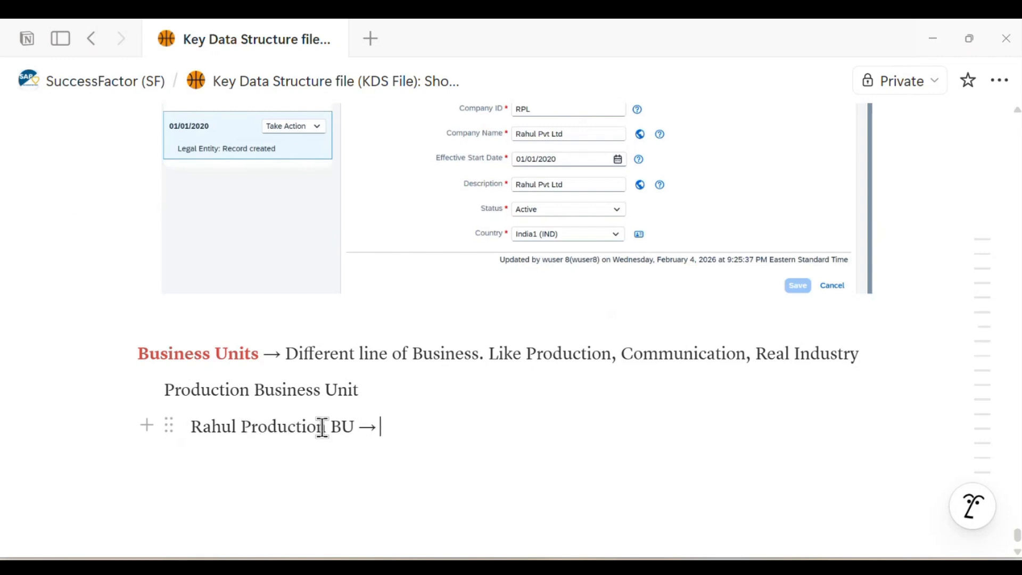
Change the nested line's name before the arrow to "Rahul PBU Raw Material"
{"action": "left_click_drag", "start_coordinate": [252, 427], "coordinate": [332, 437]}
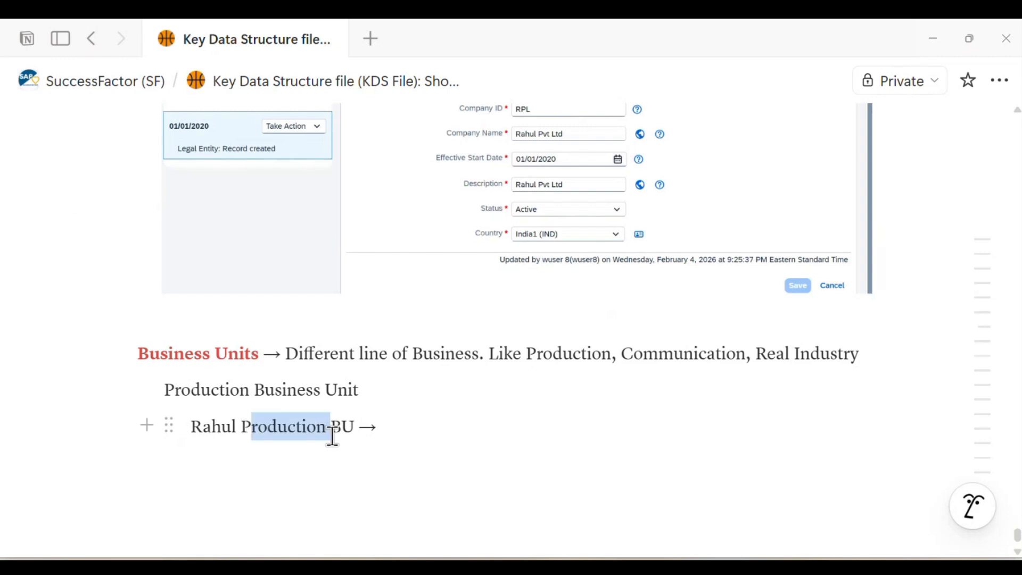
{"action": "key", "text": "BackSpace"}
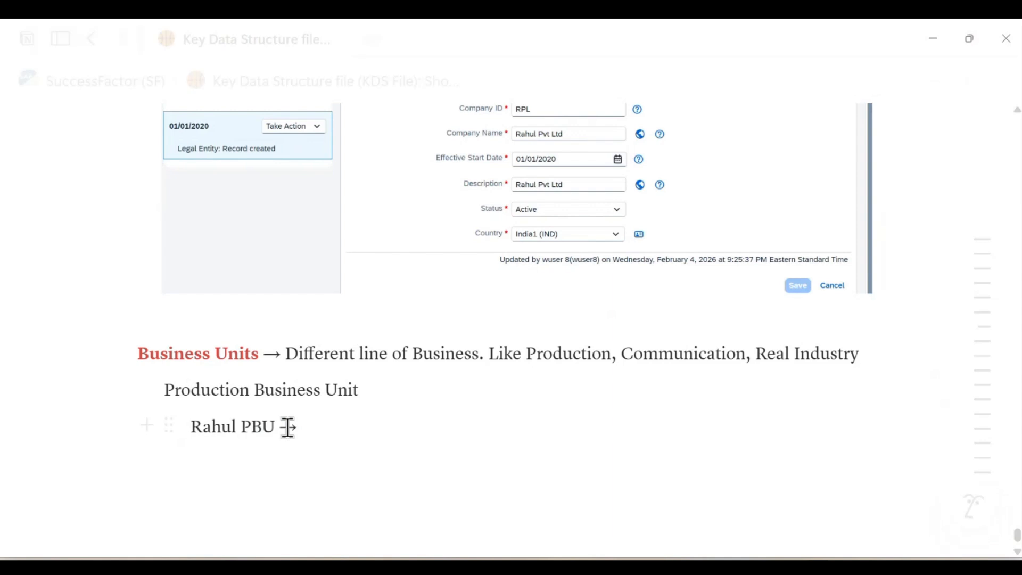
{"action": "type", "text": "ra"}
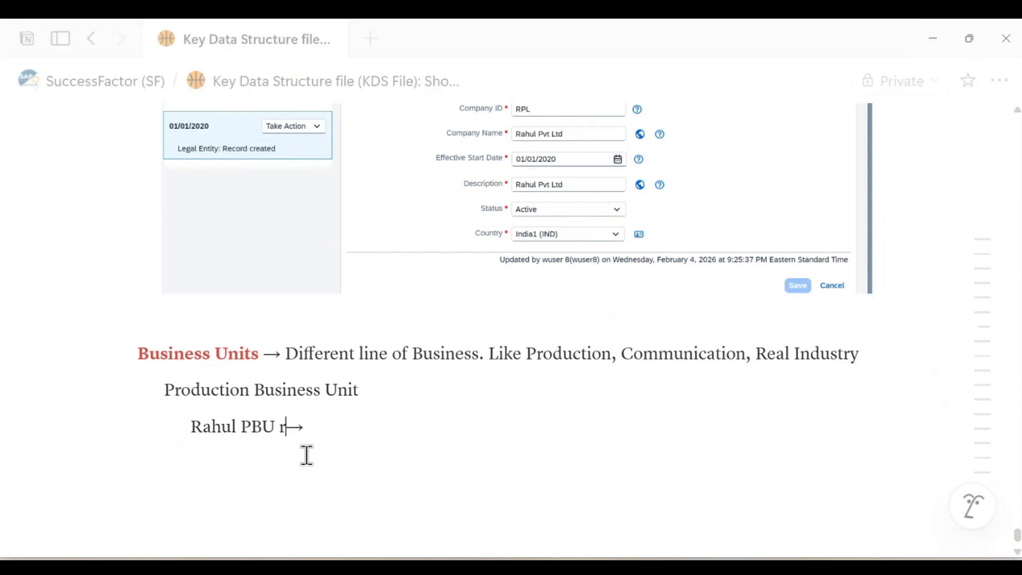
{"action": "key", "text": "BackSpace"}
{"action": "key", "text": "BackSpace"}
{"action": "type", "text": "R"}
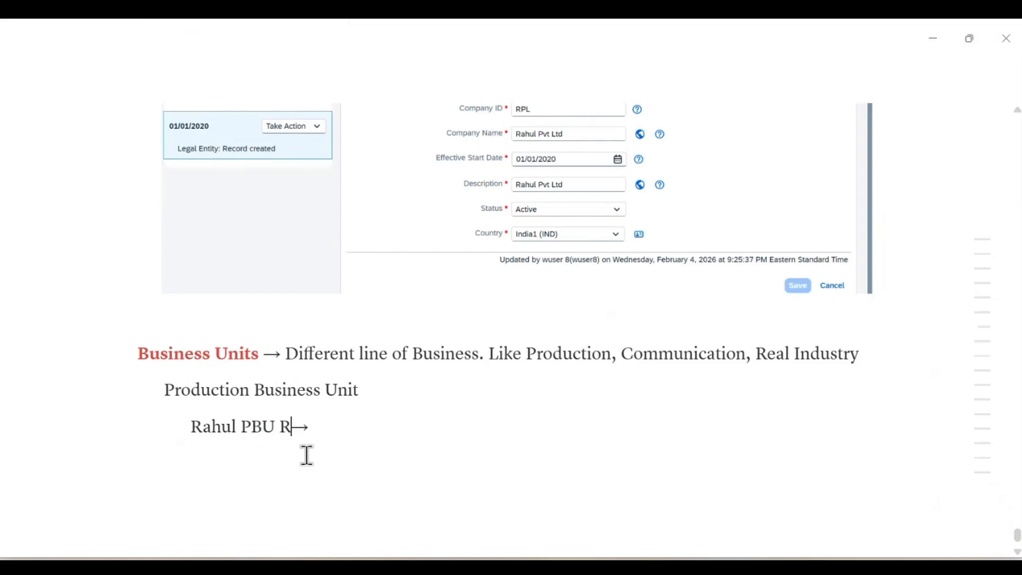
{"action": "type", "text": "aw material"}
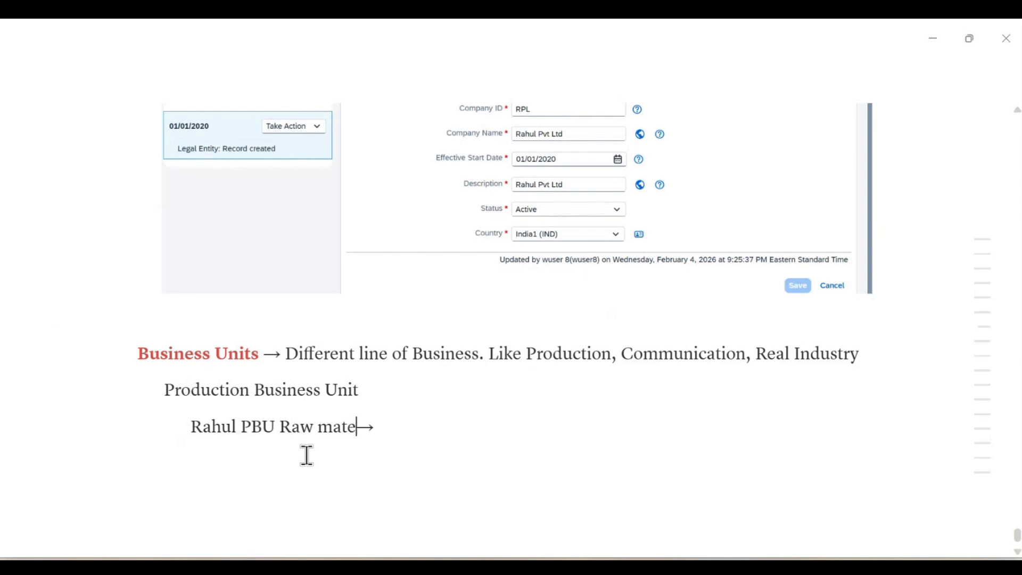
{"action": "left_click", "coordinate": [333, 426]}
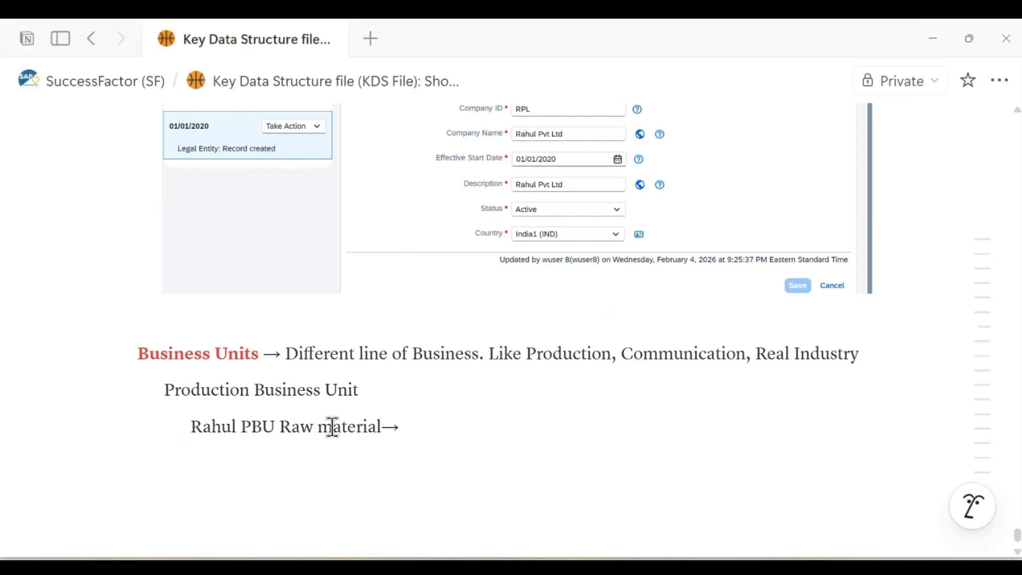
{"action": "key", "text": "BackSpace"}
{"action": "type", "text": "M"}
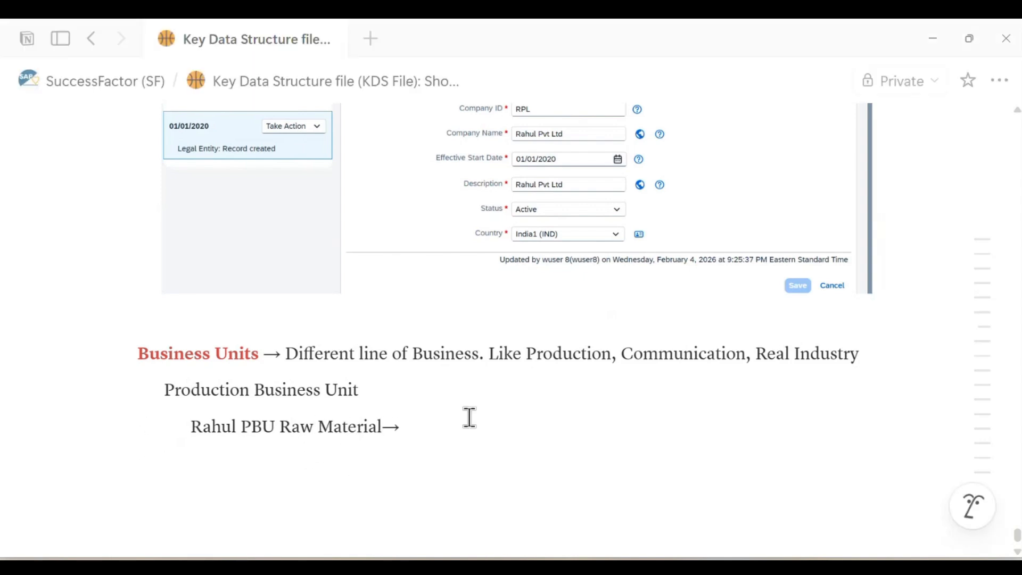
Enter the business unit code "RPLPBURM" after the arrow on the Rahul PBU Raw Material line
{"action": "left_click", "coordinate": [412, 426]}
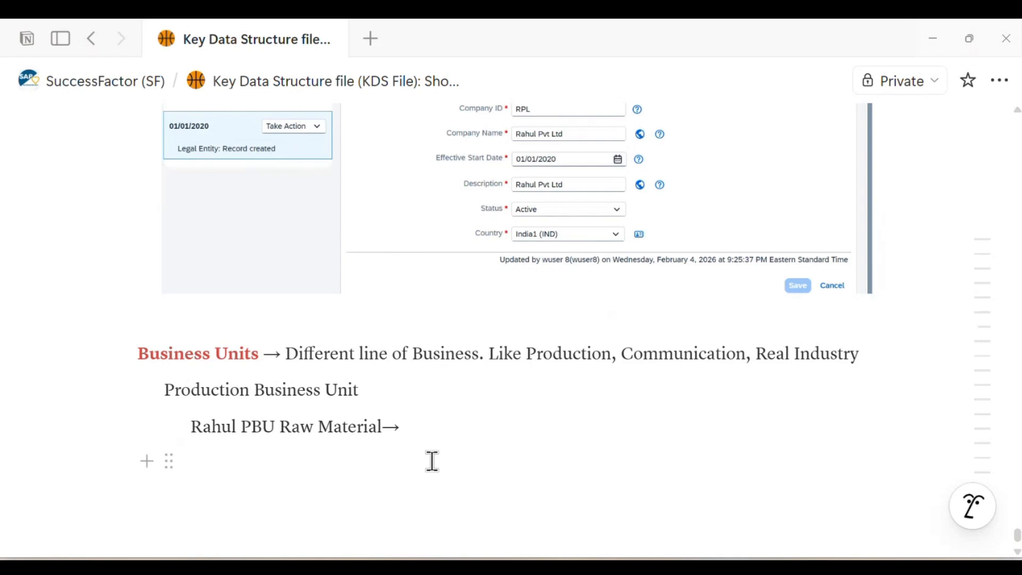
{"action": "type", "text": "R"}
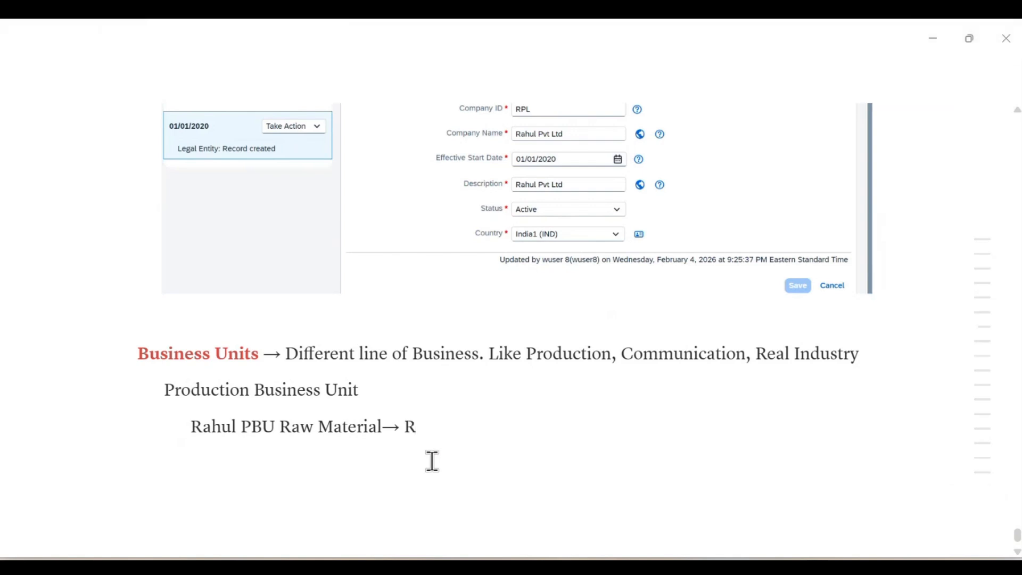
{"action": "type", "text": "P"}
{"action": "type", "text": "LPBU"}
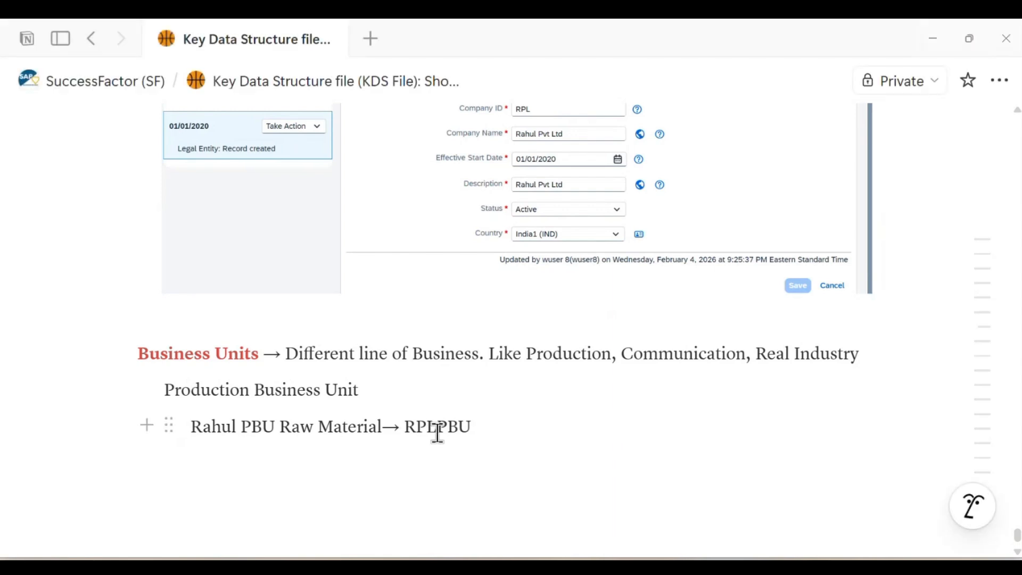
{"action": "left_click_drag", "start_coordinate": [436, 428], "coordinate": [473, 432]}
{"action": "left_click", "coordinate": [480, 429]}
{"action": "type", "text": "RM"}
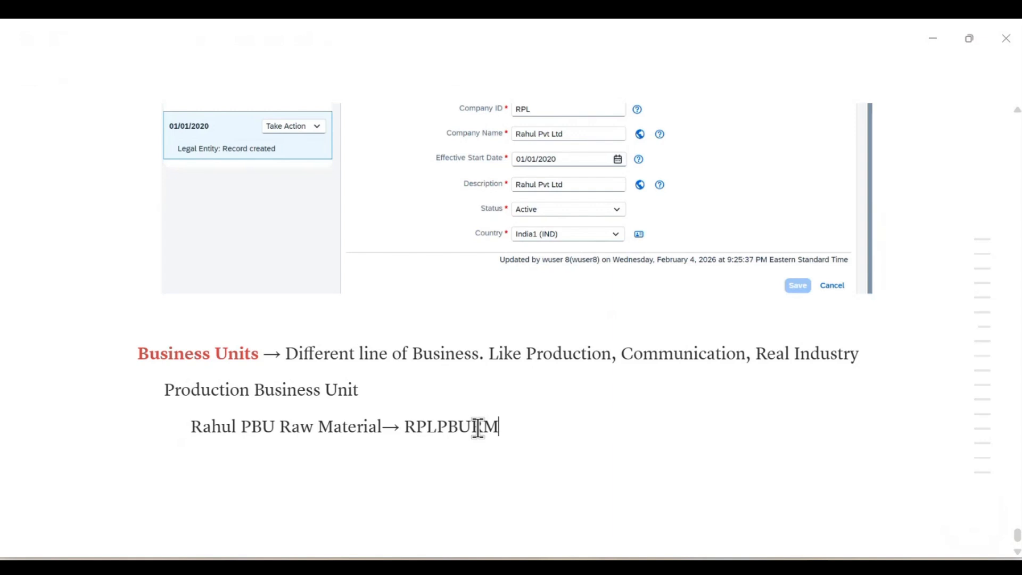
Shorten the Raw Material business unit's code to "RPBURM"
{"action": "left_click_drag", "start_coordinate": [406, 429], "coordinate": [508, 429]}
{"action": "left_click", "coordinate": [508, 428]}
{"action": "left_click_drag", "start_coordinate": [406, 428], "coordinate": [509, 429]}
{"action": "left_click", "coordinate": [509, 429]}
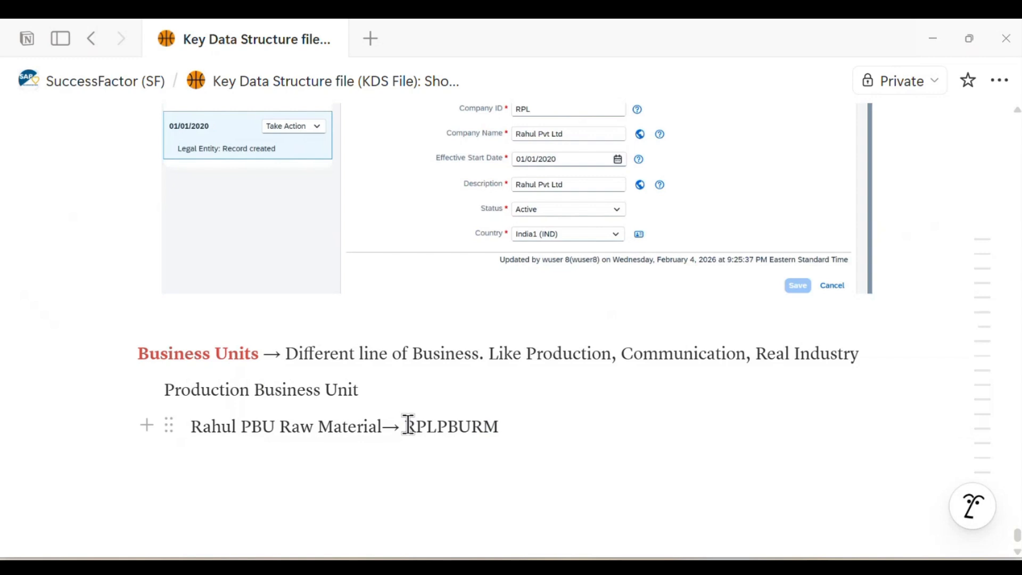
{"action": "left_click_drag", "start_coordinate": [406, 428], "coordinate": [499, 428]}
{"action": "left_click", "coordinate": [436, 428]}
{"action": "key", "text": "BackSpace"}
{"action": "key", "text": "BackSpace"}
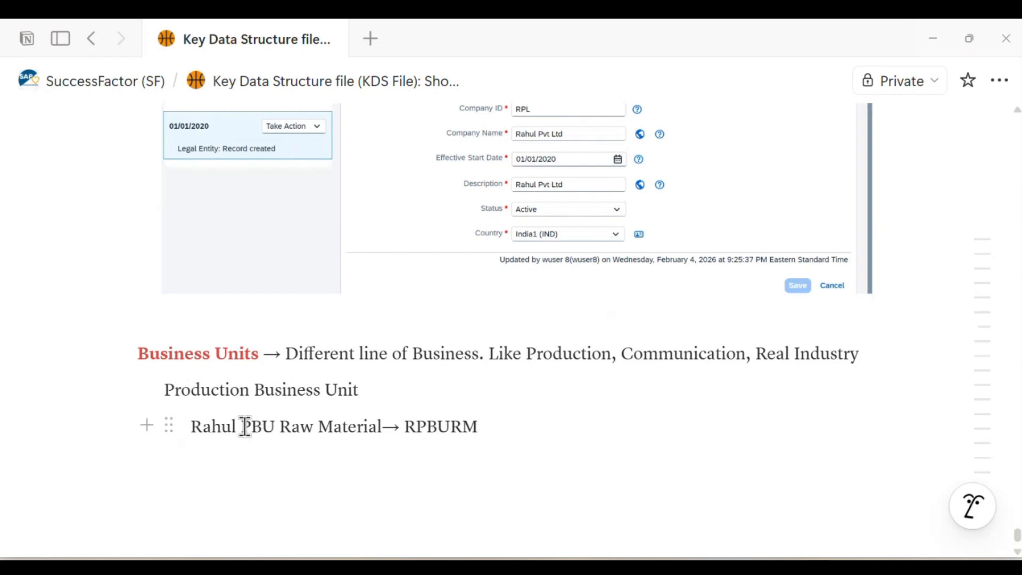
Delete the whole Rahul PBU Raw Material line, including its code
{"action": "left_click_drag", "start_coordinate": [243, 426], "coordinate": [282, 429]}
{"action": "left_click", "coordinate": [281, 427]}
{"action": "left_click_drag", "start_coordinate": [280, 429], "coordinate": [406, 436]}
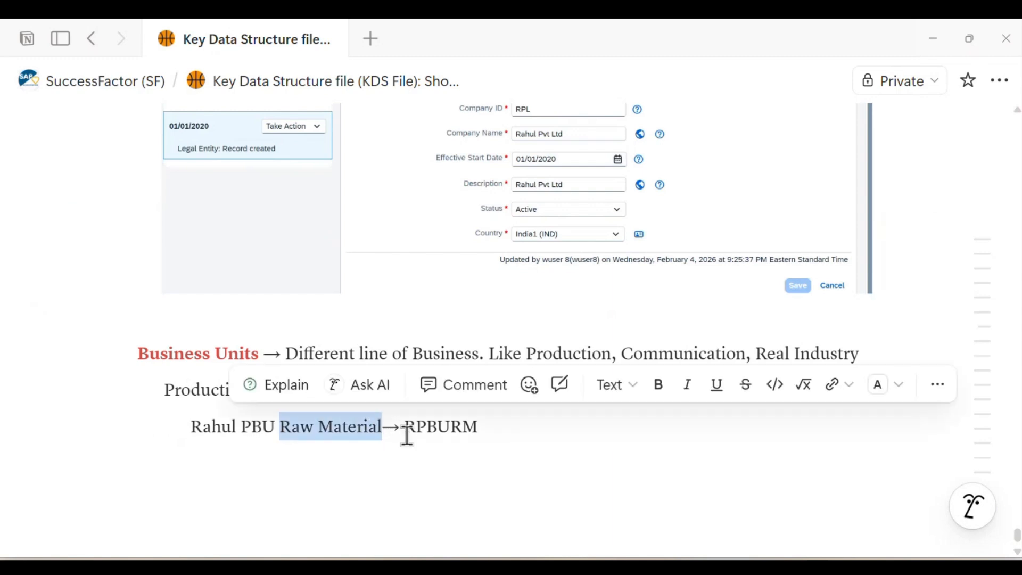
{"action": "left_click", "coordinate": [371, 464]}
{"action": "left_click_drag", "start_coordinate": [190, 426], "coordinate": [497, 429]}
{"action": "key", "text": "BackSpace"}
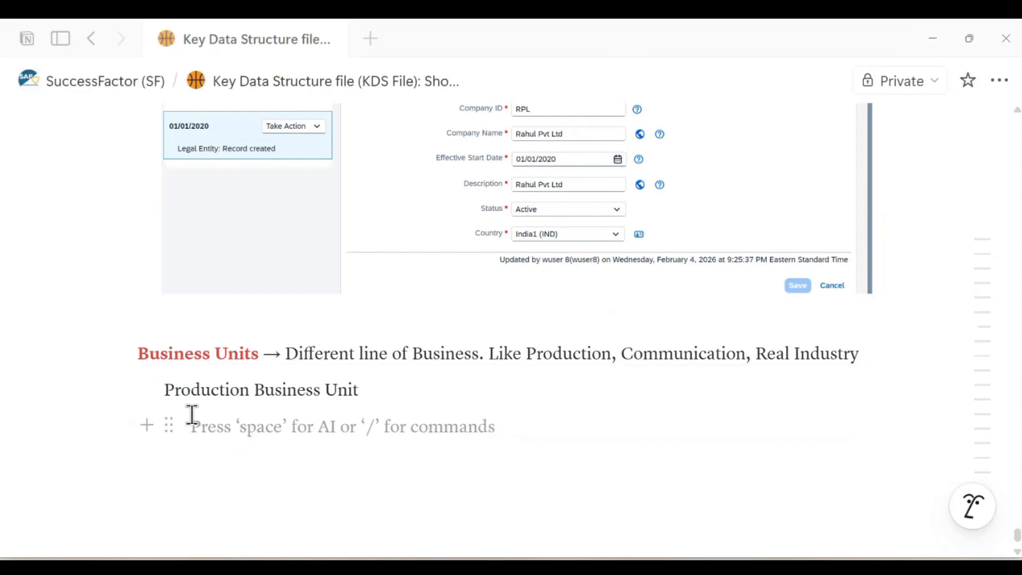
Add the line "Rahul Communication BU" below Production Business Unit at the same indent level
{"action": "left_click", "coordinate": [363, 388]}
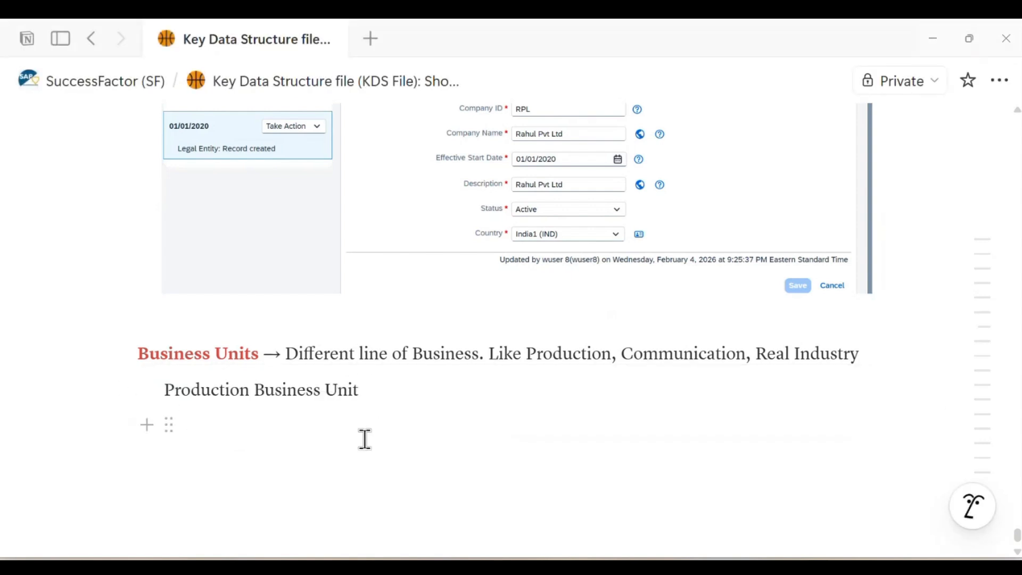
{"action": "left_click", "coordinate": [365, 438]}
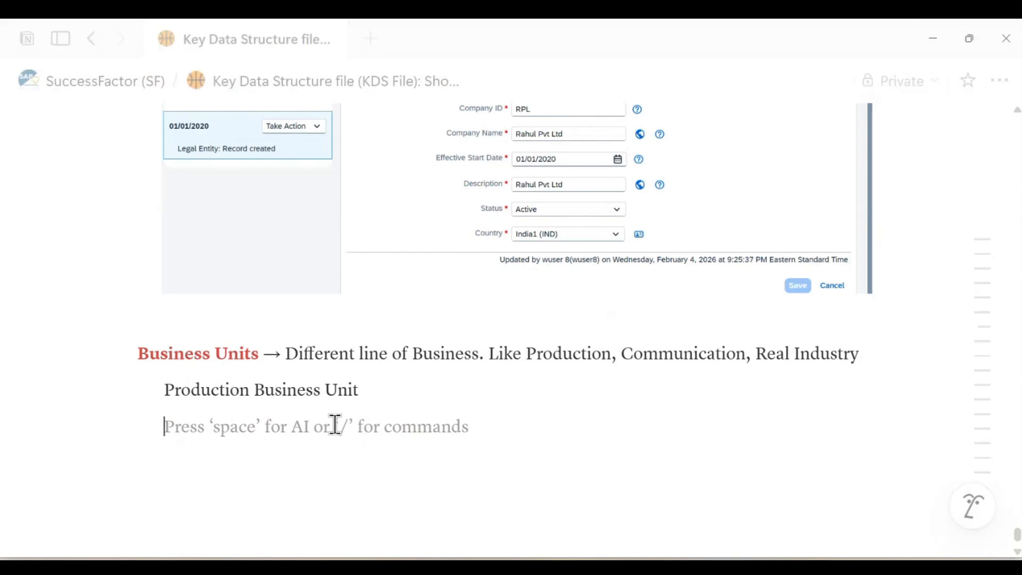
{"action": "type", "text": "con"}
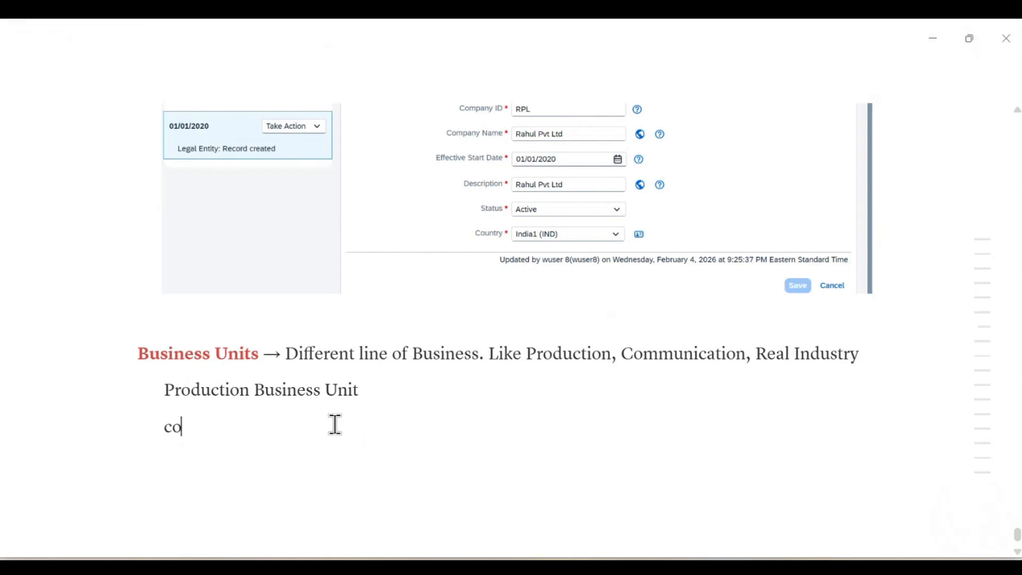
{"action": "key", "text": "BackSpace"}
{"action": "type", "text": "Communication"}
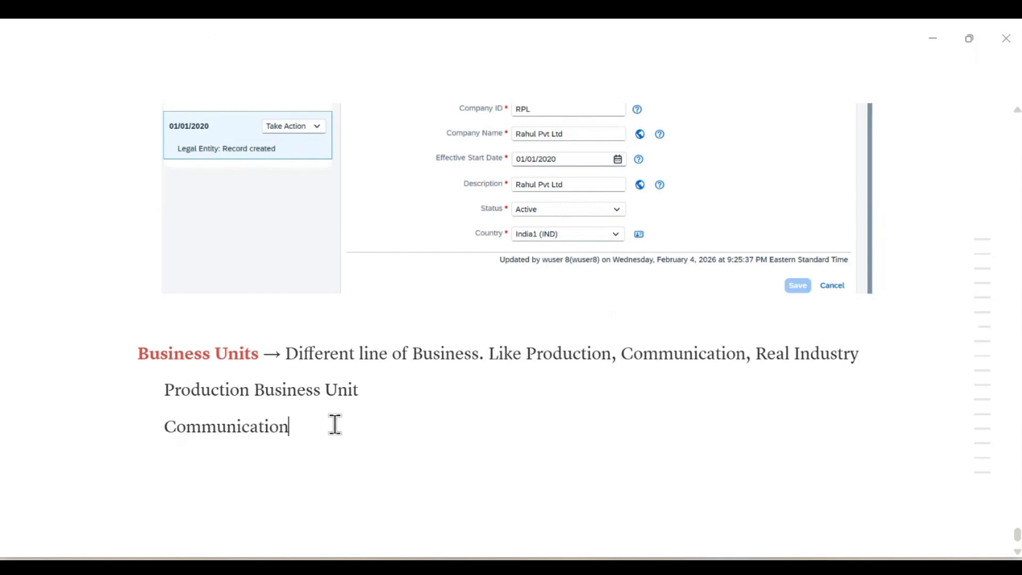
{"action": "type", "text": " BU"}
{"action": "left_click", "coordinate": [167, 424]}
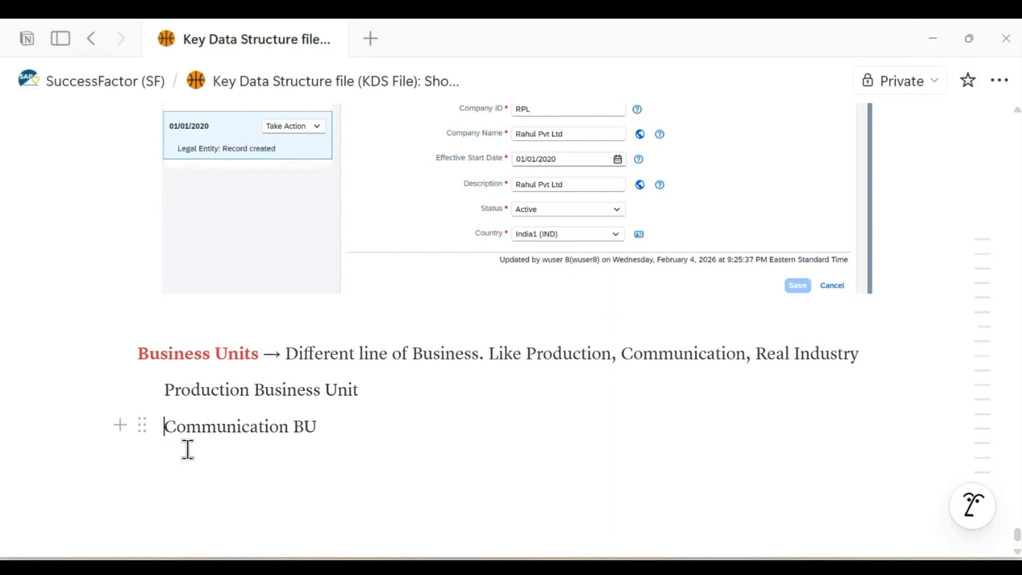
{"action": "type", "text": "Rahu"}
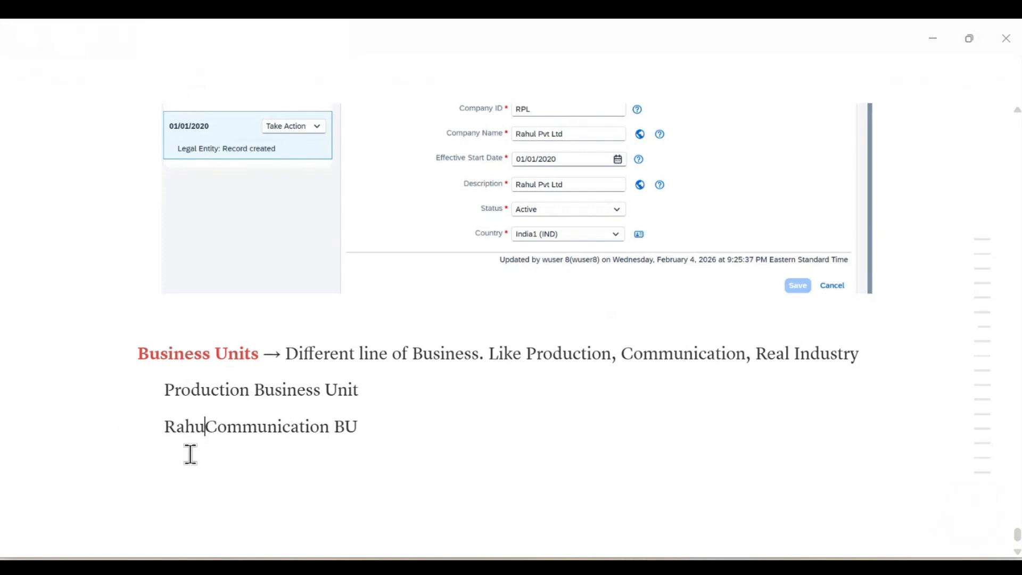
{"action": "type", "text": "l"}
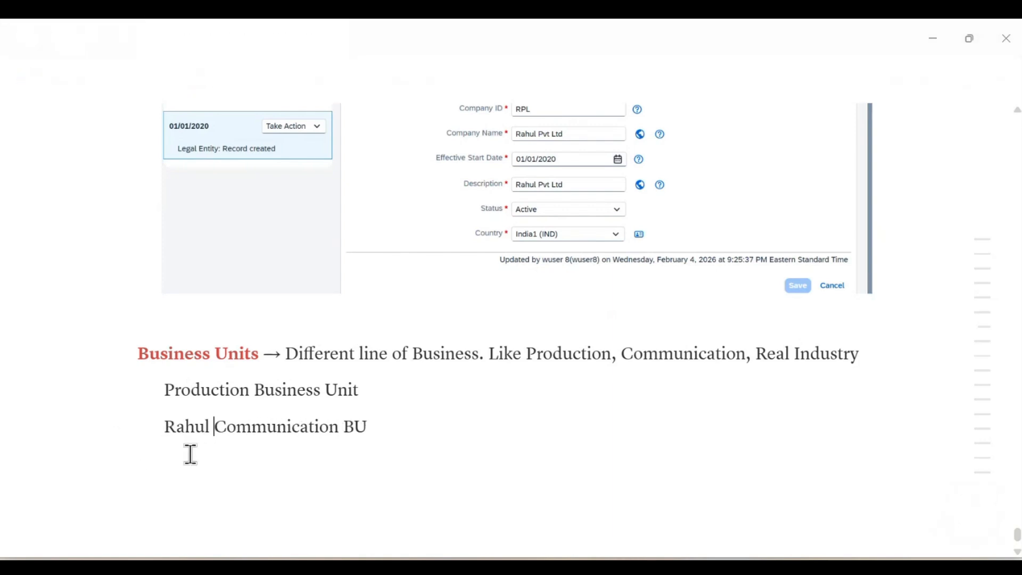
Rename the Production Business Unit line to "Rahul Production BU"
{"action": "left_click", "coordinate": [165, 394]}
{"action": "type", "text": "Rahul"}
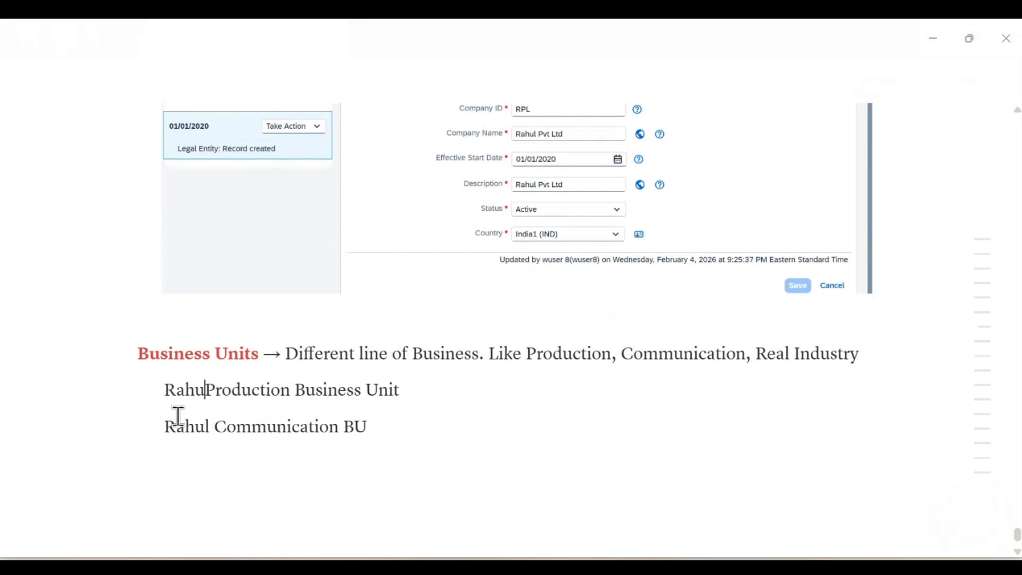
{"action": "left_click_drag", "start_coordinate": [305, 389], "coordinate": [415, 391]}
{"action": "type", "text": "BU"}
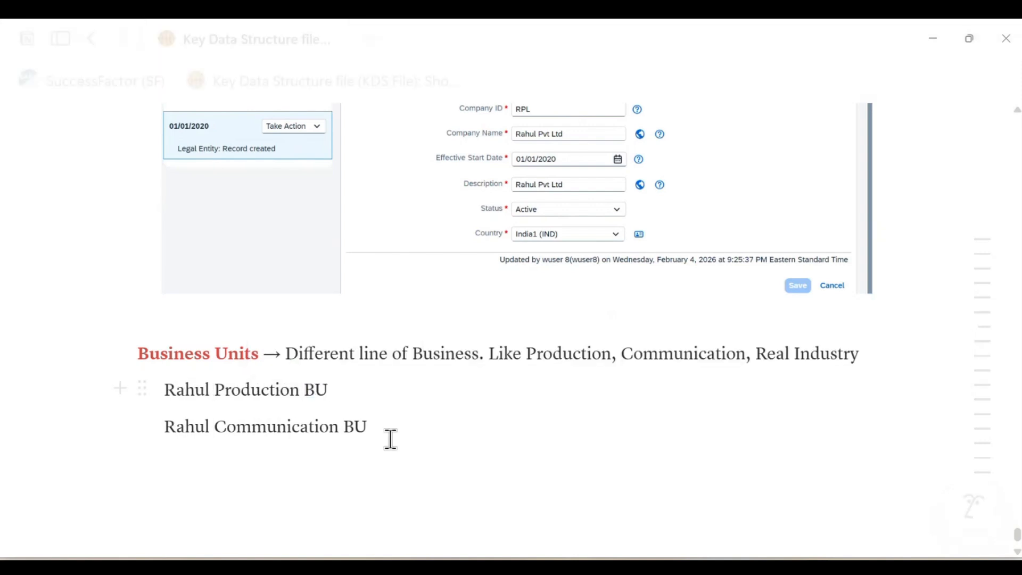
Add the line "Rahul Real Industry BU" below Rahul Communication BU at the same indent level
{"action": "key", "text": "Return"}
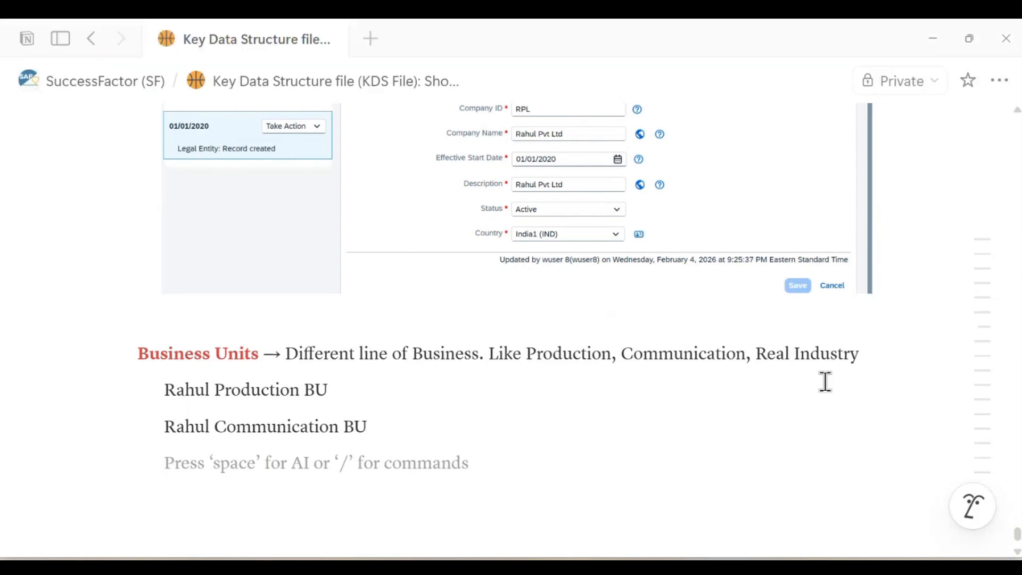
{"action": "type", "text": "RUL"}
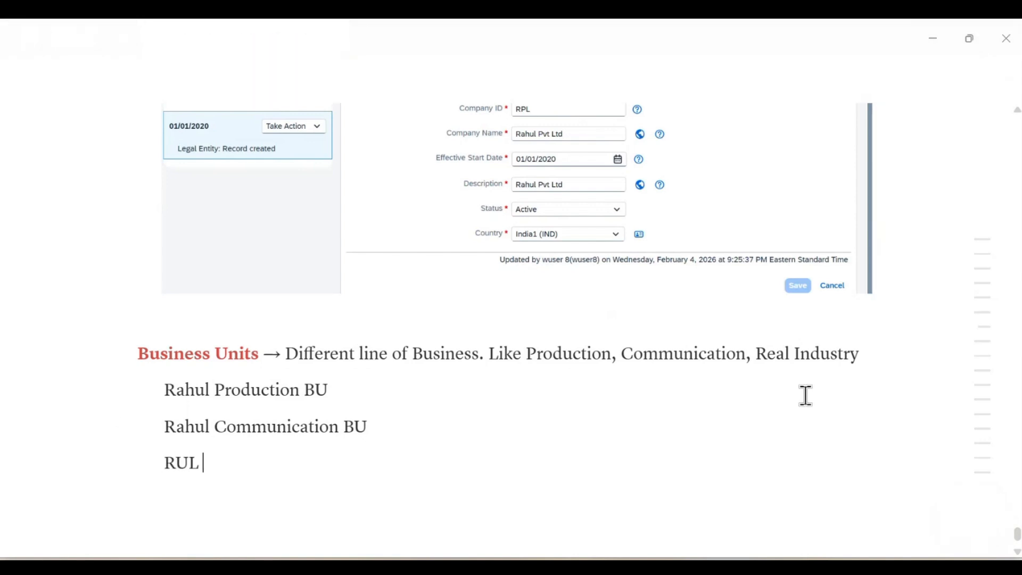
{"action": "key", "text": "BackSpace"}
{"action": "key", "text": "BackSpace"}
{"action": "type", "text": "ahul"}
{"action": "key", "text": "BackSpace"}
{"action": "type", "text": "rea"}
{"action": "key", "text": "BackSpace"}
{"action": "key", "text": "BackSpace"}
{"action": "key", "text": "BackSpace"}
{"action": "type", "text": "Real Indu"}
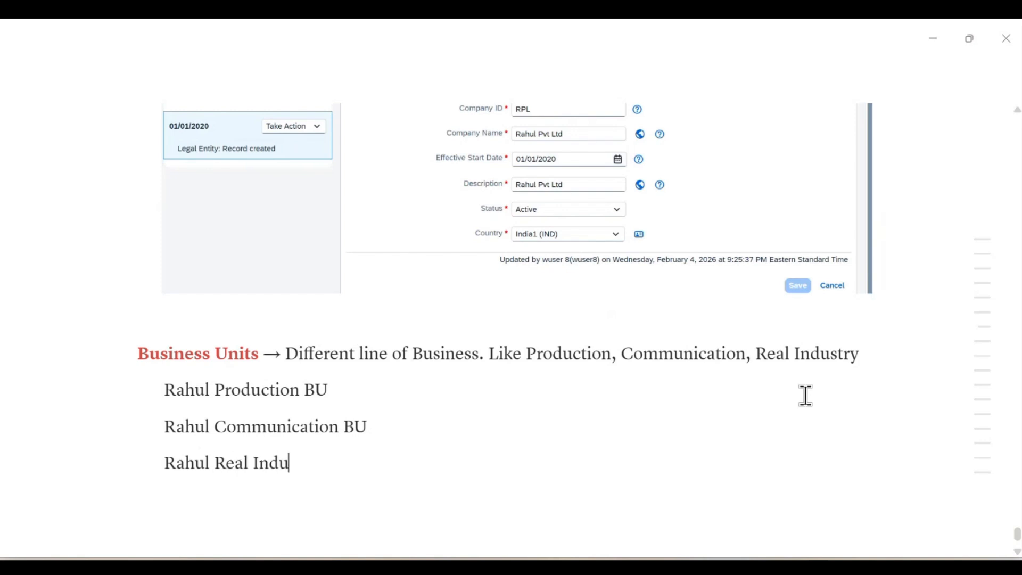
{"action": "type", "text": "stry BU"}
Append an arrow and code to each business unit line: RPBU for Production, PCBU for Communication and PRIBU for Real Industry
{"action": "left_click", "coordinate": [386, 388]}
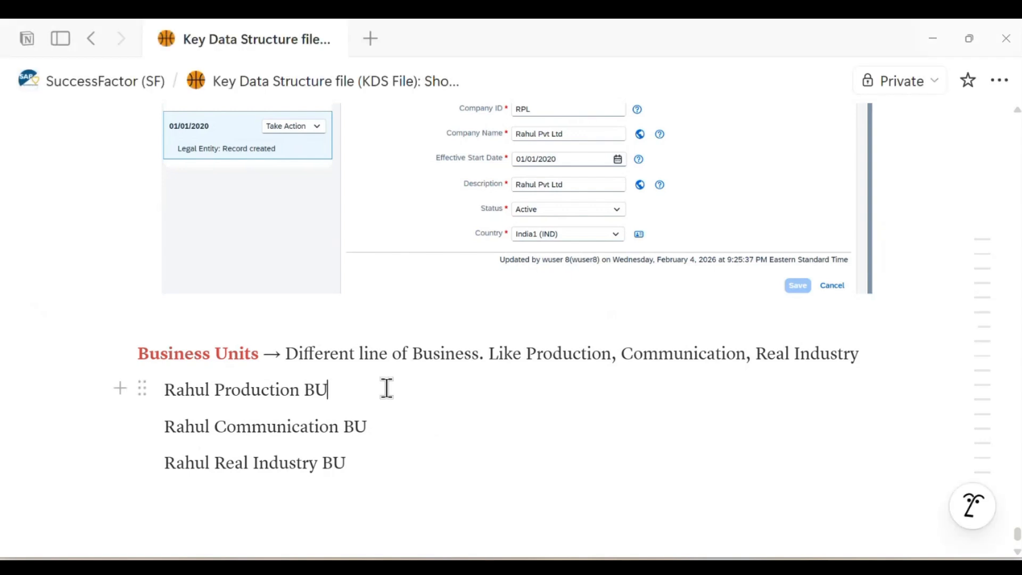
{"action": "type", "text": "->"}
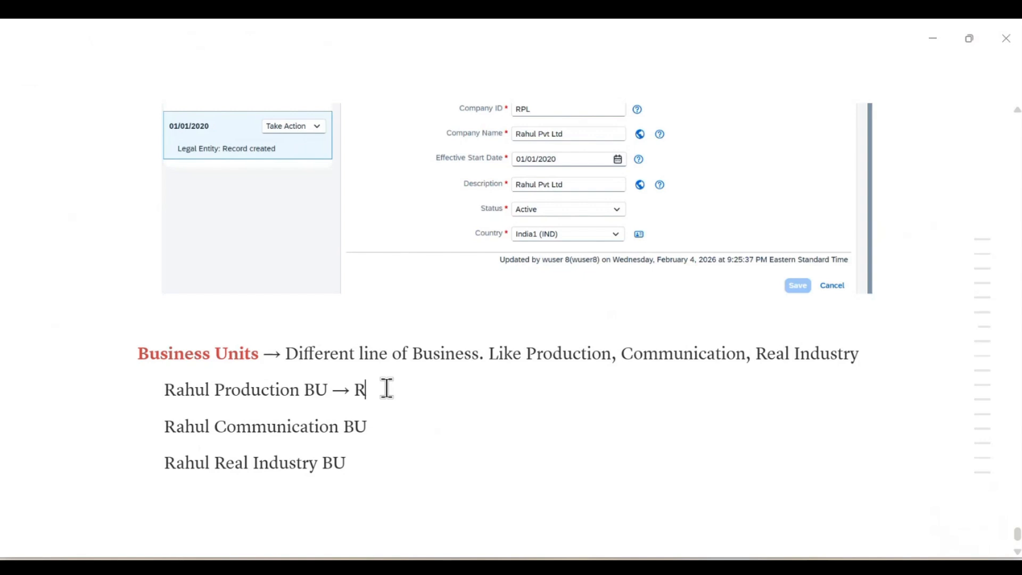
{"action": "type", "text": " RPBU"}
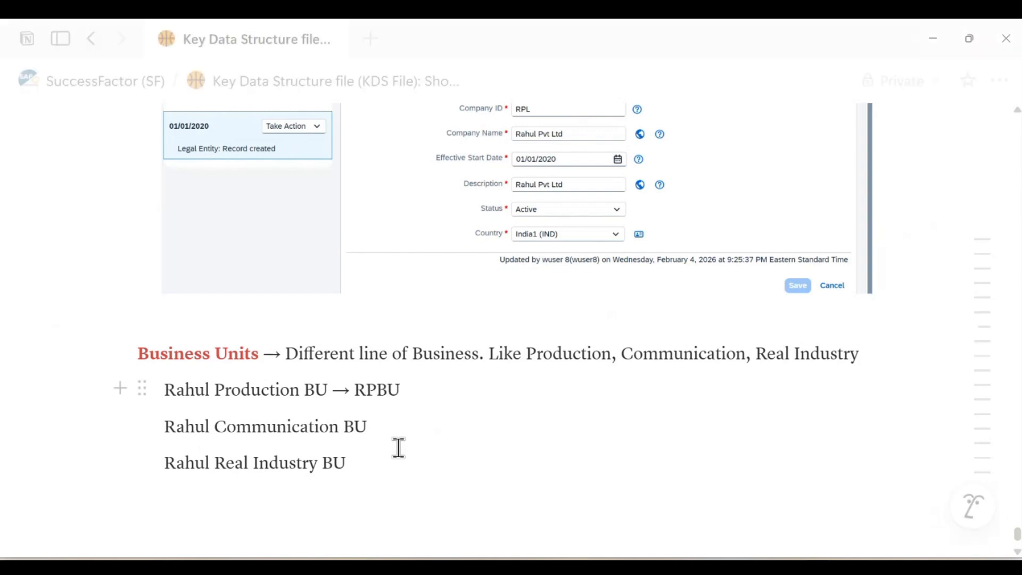
{"action": "left_click", "coordinate": [392, 424]}
{"action": "type", "text": "->"}
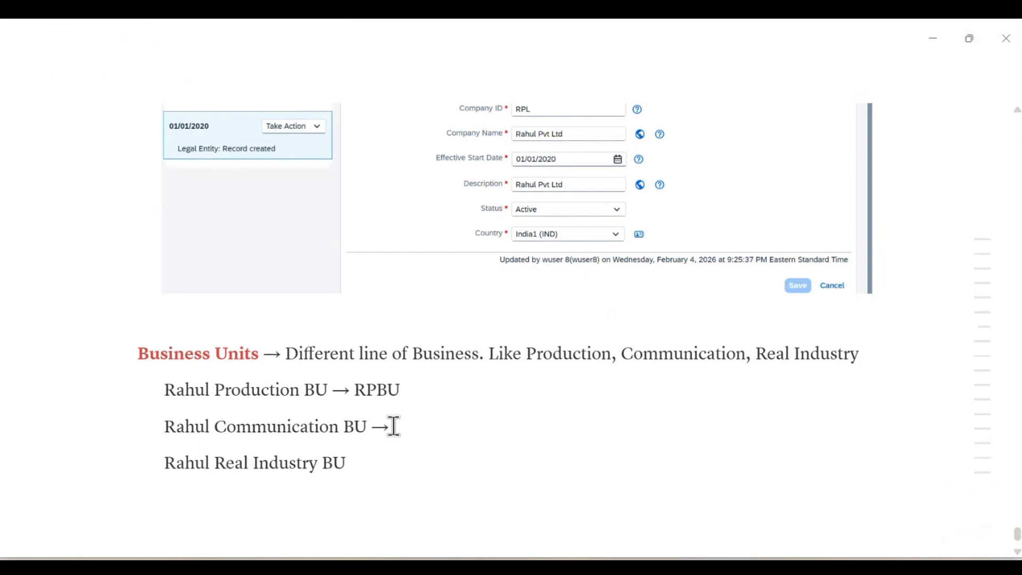
{"action": "type", "text": " PCBU"}
{"action": "left_click", "coordinate": [379, 459]}
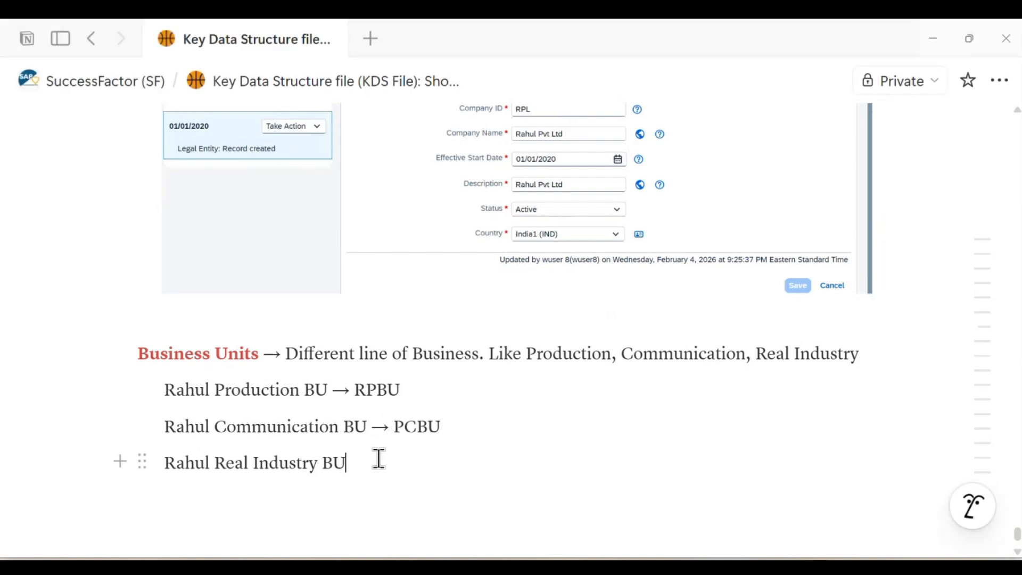
{"action": "type", "text": "->"}
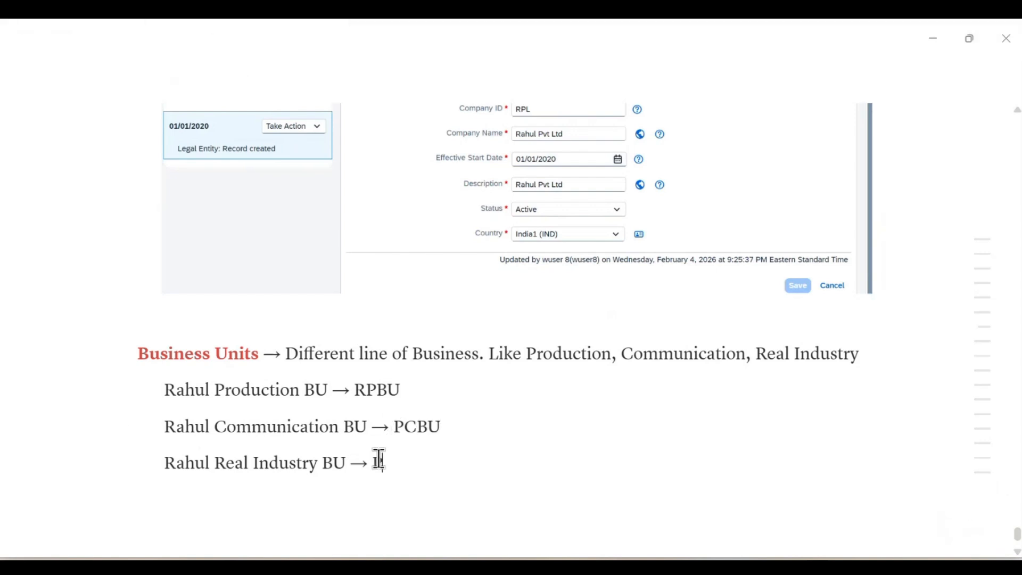
{"action": "type", "text": "RR"}
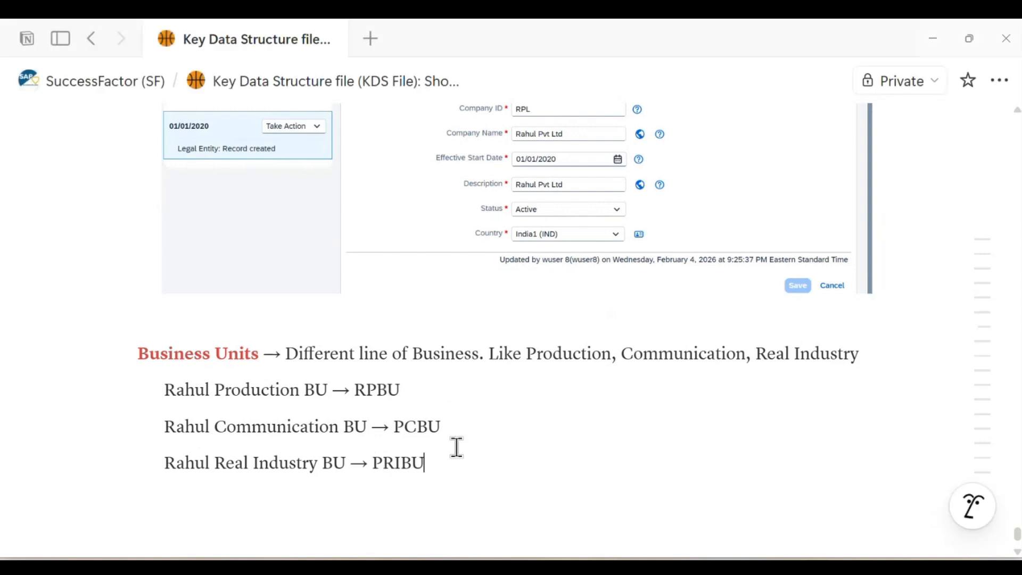
Review the three business unit names with their codes and the Legal Entity section above them
{"action": "left_click_drag", "start_coordinate": [356, 387], "coordinate": [448, 455]}
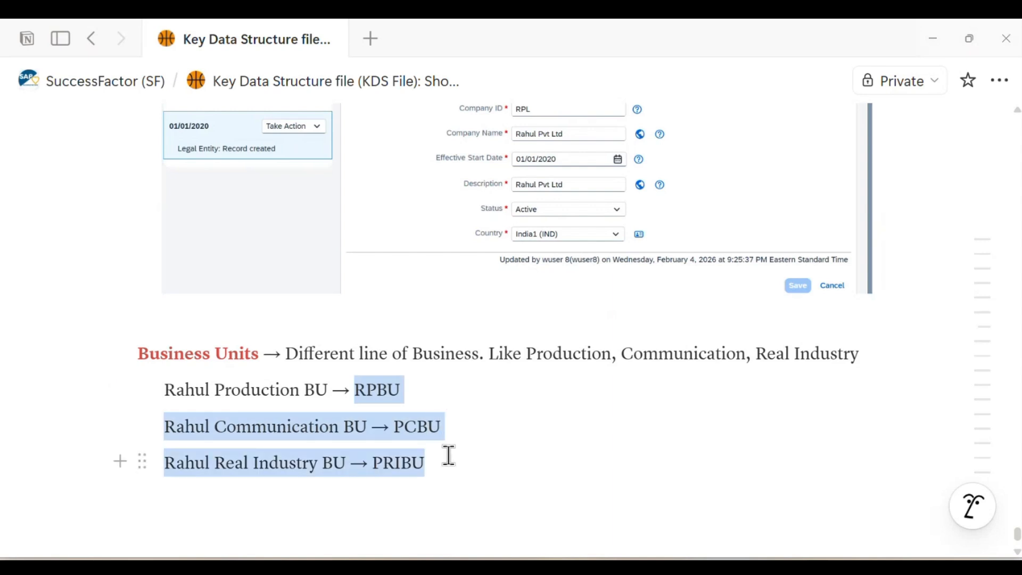
{"action": "left_click", "coordinate": [438, 461]}
{"action": "left_click_drag", "start_coordinate": [167, 388], "coordinate": [354, 478]}
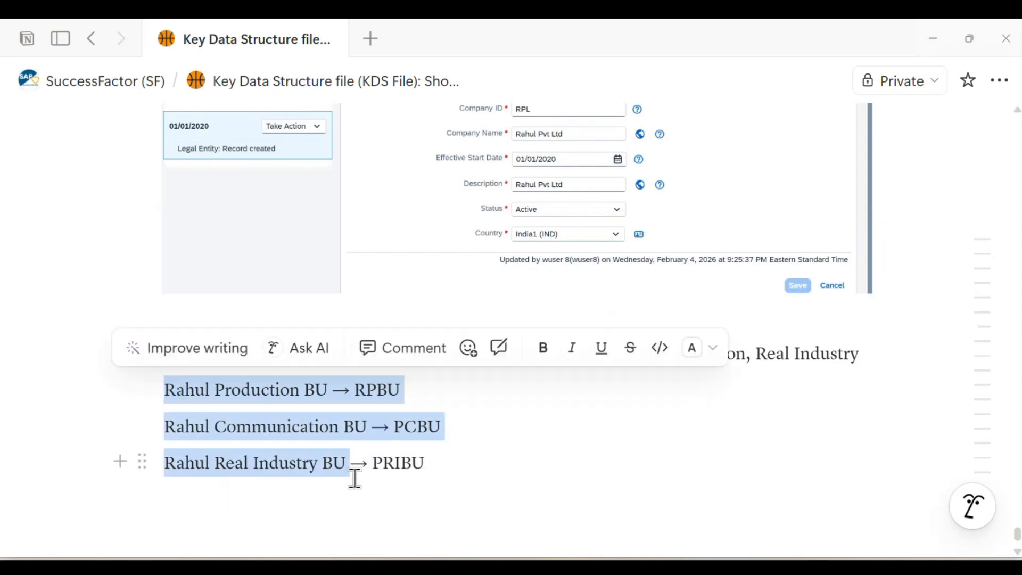
{"action": "left_click", "coordinate": [355, 478]}
{"action": "scroll", "coordinate": [383, 426], "scroll_direction": "down", "scroll_amount": 3}
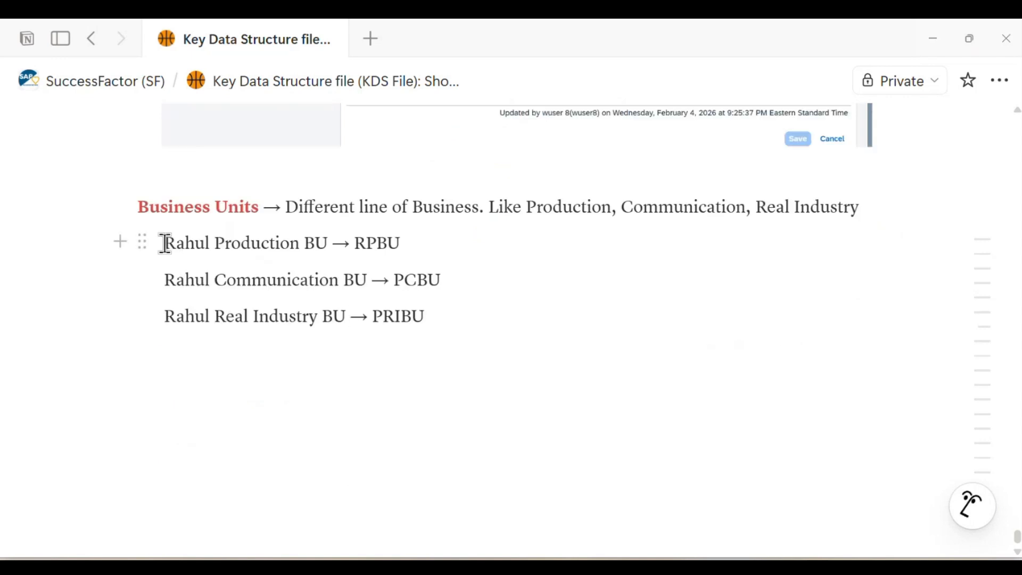
{"action": "left_click_drag", "start_coordinate": [165, 243], "coordinate": [376, 250]}
{"action": "left_click_drag", "start_coordinate": [176, 278], "coordinate": [402, 284]}
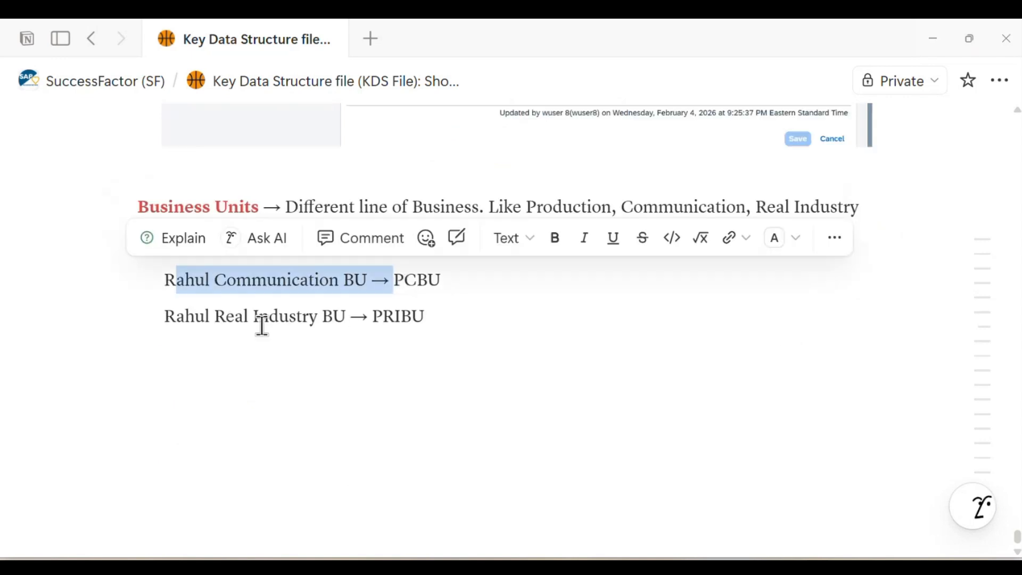
{"action": "left_click_drag", "start_coordinate": [166, 315], "coordinate": [164, 240]}
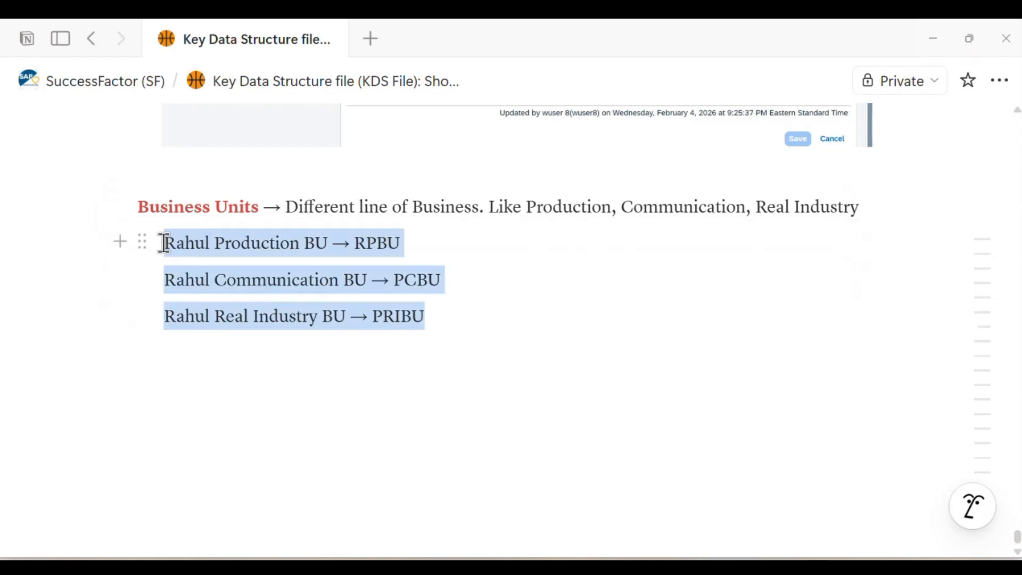
{"action": "left_click", "coordinate": [458, 321]}
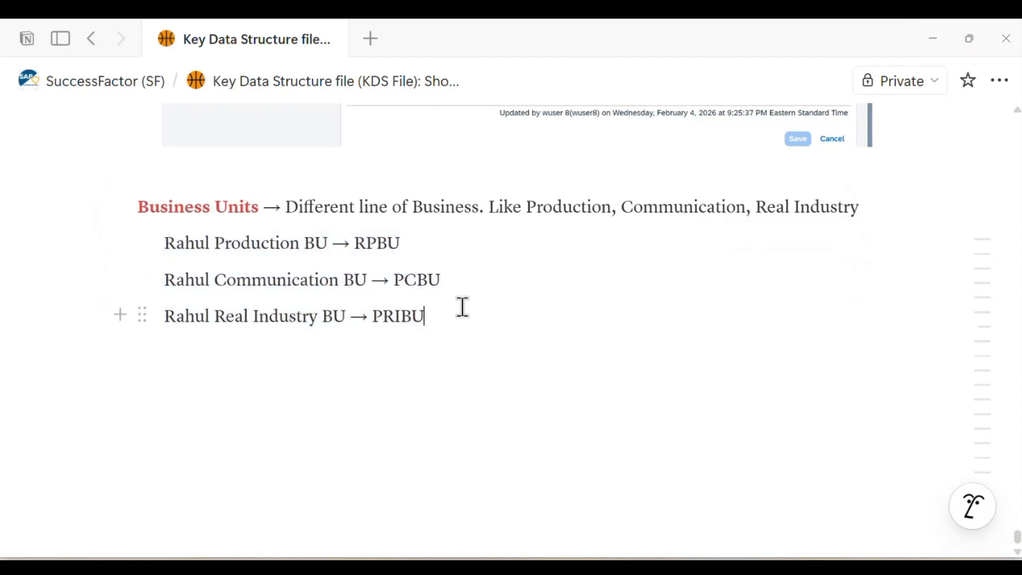
{"action": "scroll", "coordinate": [478, 319], "scroll_direction": "up", "scroll_amount": 3}
{"action": "scroll", "coordinate": [478, 320], "scroll_direction": "up", "scroll_amount": 8}
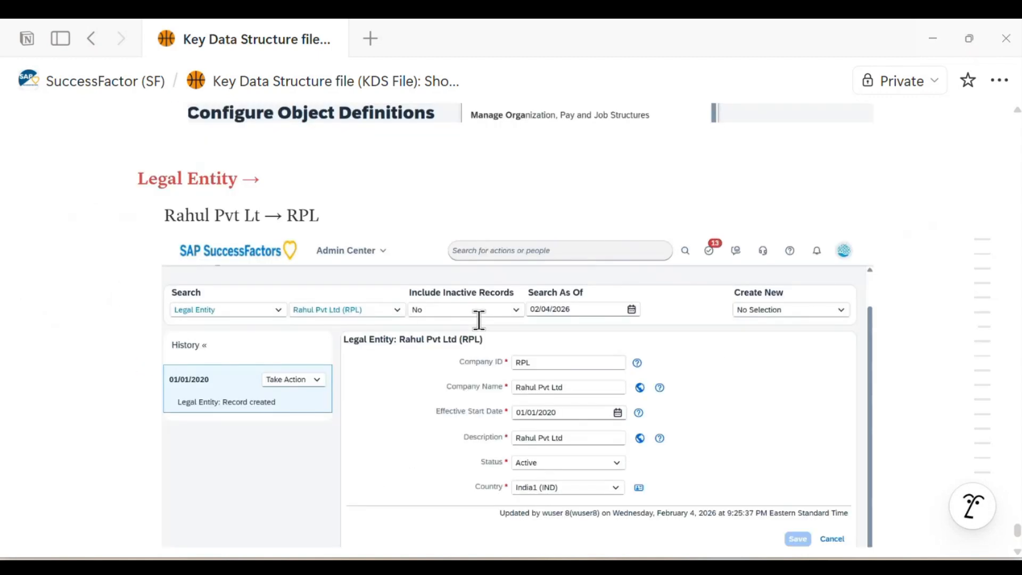
{"action": "scroll", "coordinate": [325, 352], "scroll_direction": "down", "scroll_amount": 10}
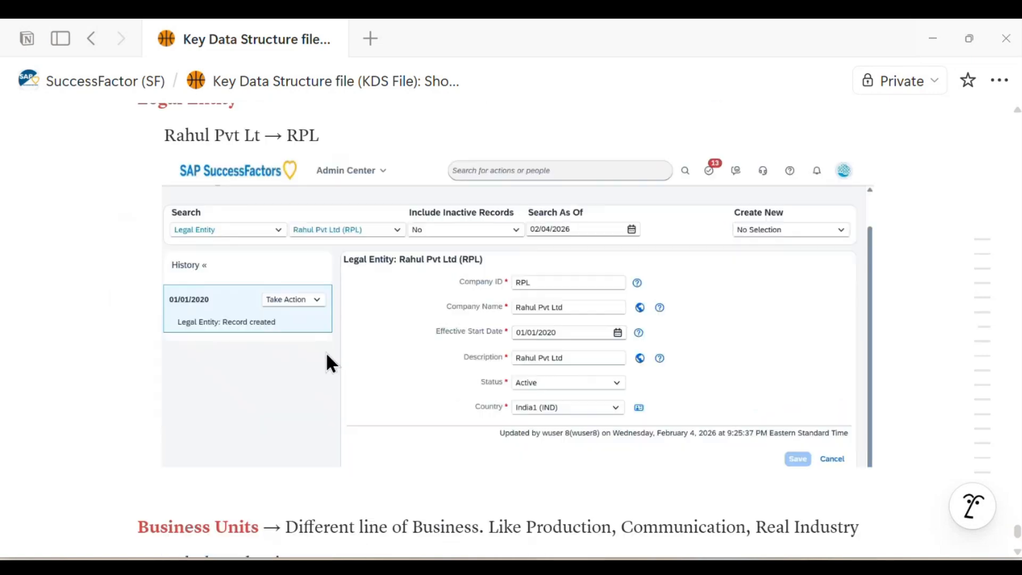
Below the business unit list, leave an empty line and add the indented line "Transaction: Configuration → Configure Object Definition"
{"action": "left_click", "coordinate": [342, 350]}
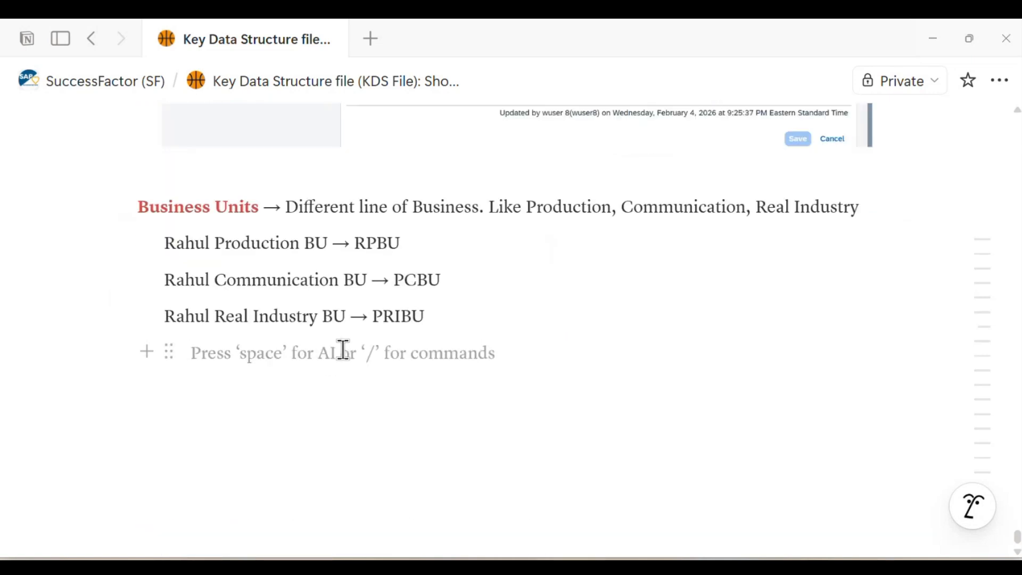
{"action": "key", "text": "Return"}
{"action": "key", "text": "BackSpace"}
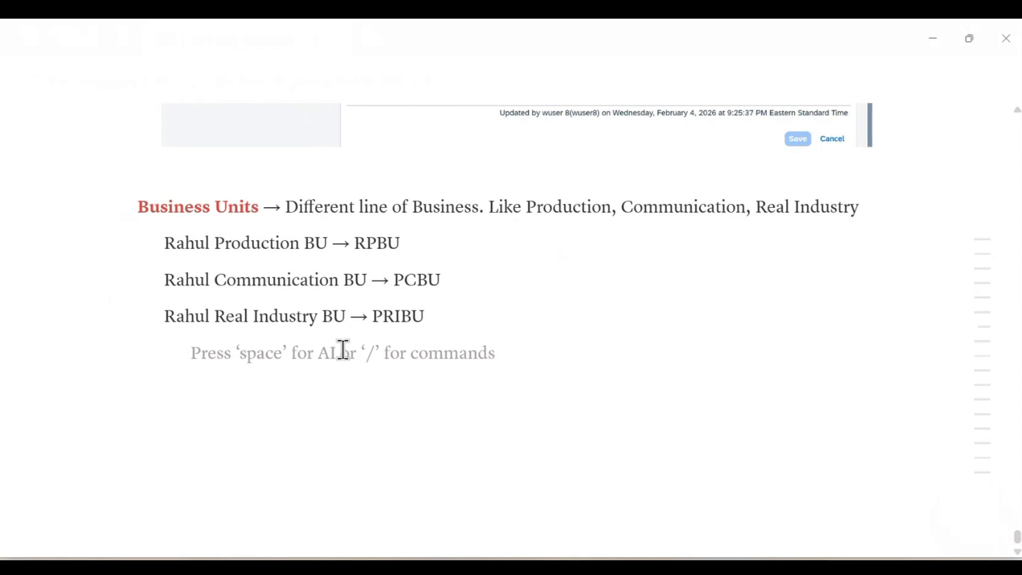
{"action": "key", "text": "Return"}
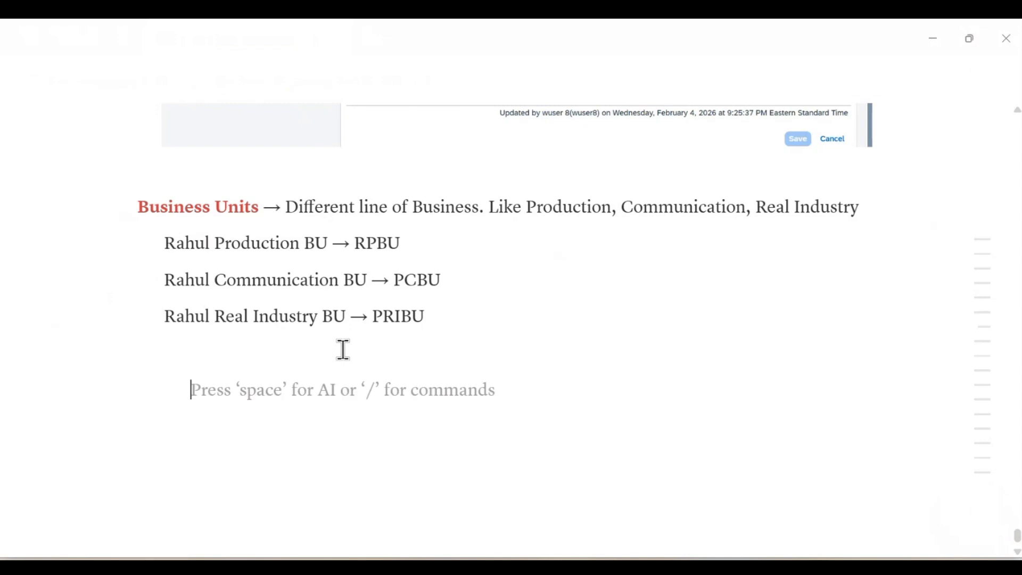
{"action": "type", "text": "Transaction "}
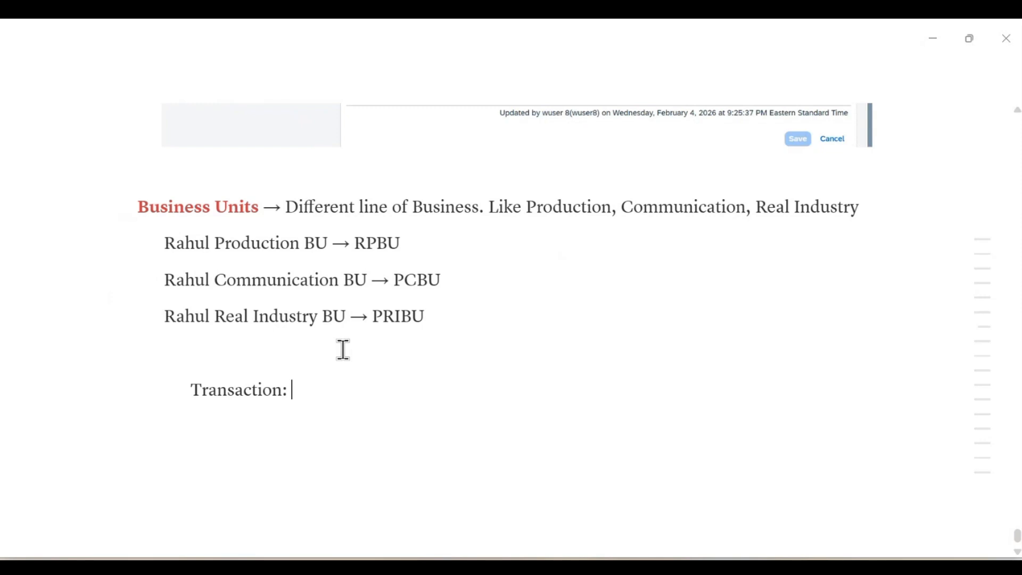
{"action": "type", "text": "Configura"}
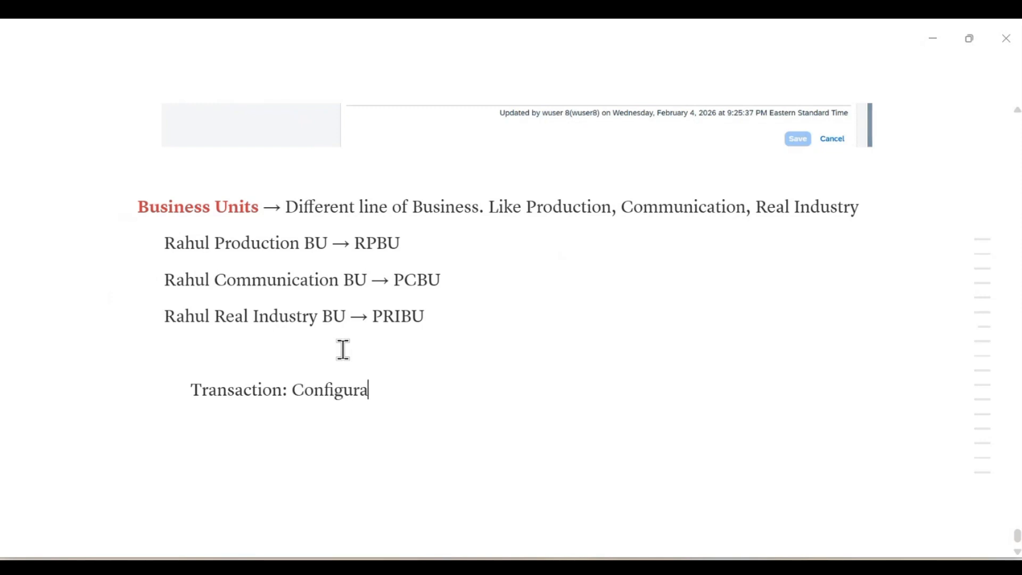
{"action": "type", "text": "tion → Conf"}
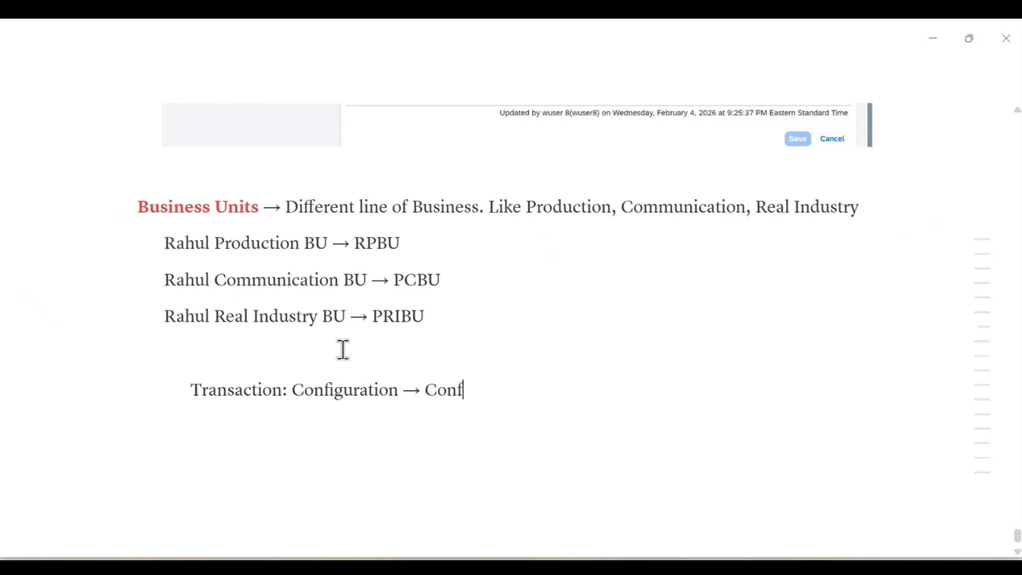
{"action": "type", "text": "igure O"}
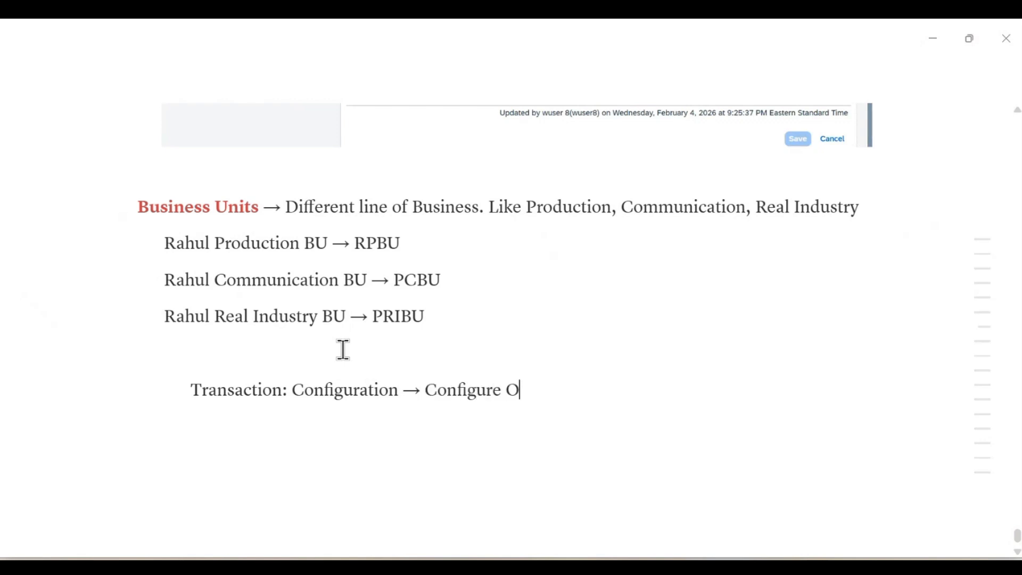
{"action": "type", "text": "bject Definito"}
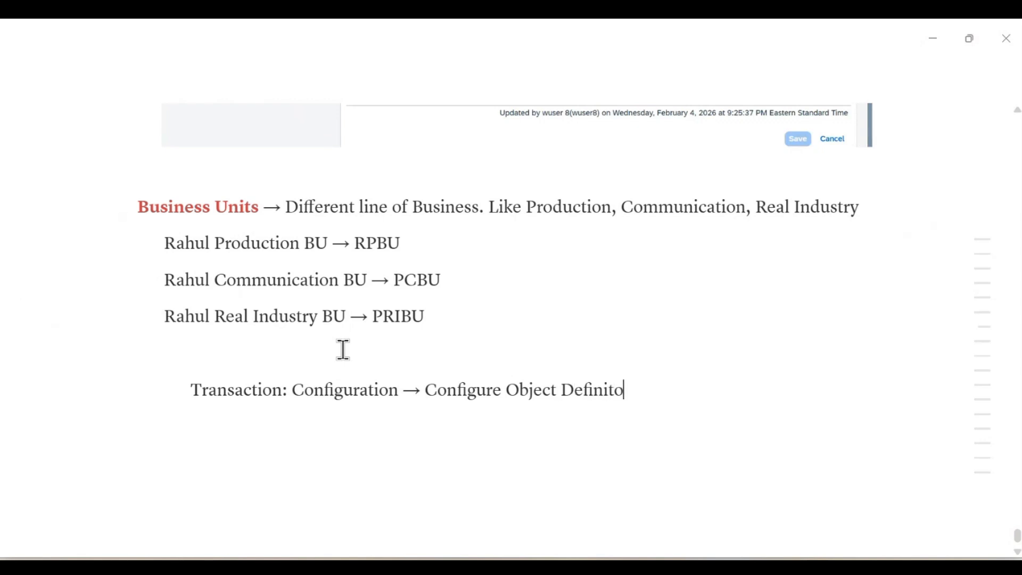
{"action": "type", "text": "onn"}
Add the line "Data maintenance → Manage data" indented one level under the Transaction line
{"action": "key", "text": "Return"}
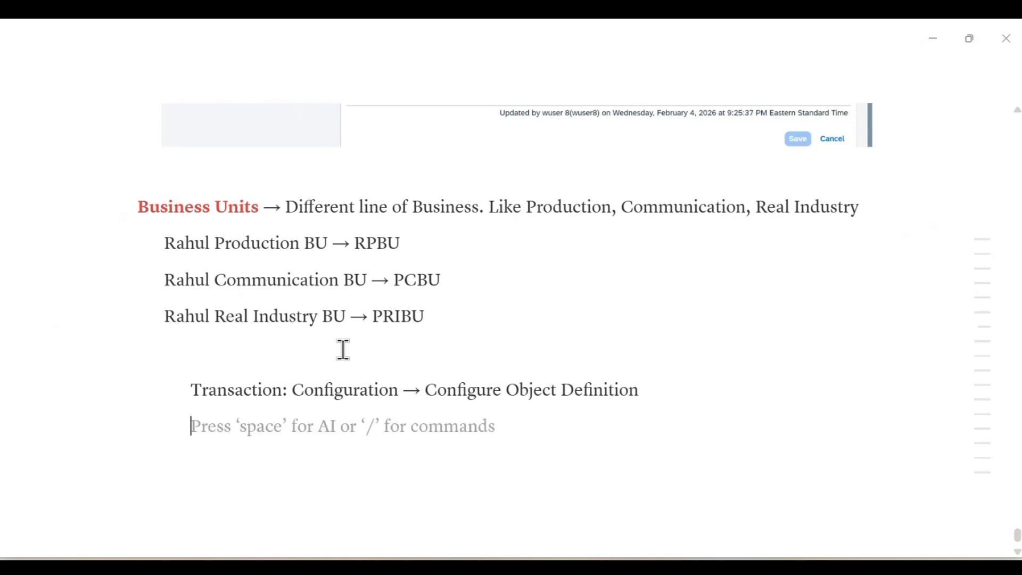
{"action": "key", "text": "Tab"}
{"action": "type", "text": "Data"}
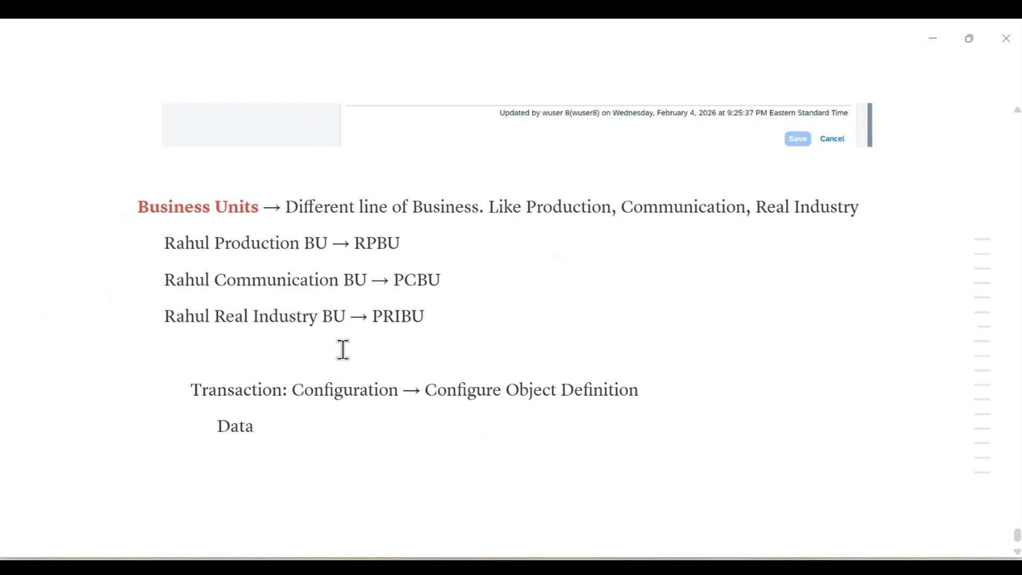
{"action": "type", "text": " maintain"}
{"action": "key", "text": "BackSpace"}
{"action": "key", "text": "BackSpace"}
{"action": "key", "text": "BackSpace"}
{"action": "type", "text": "enance →"}
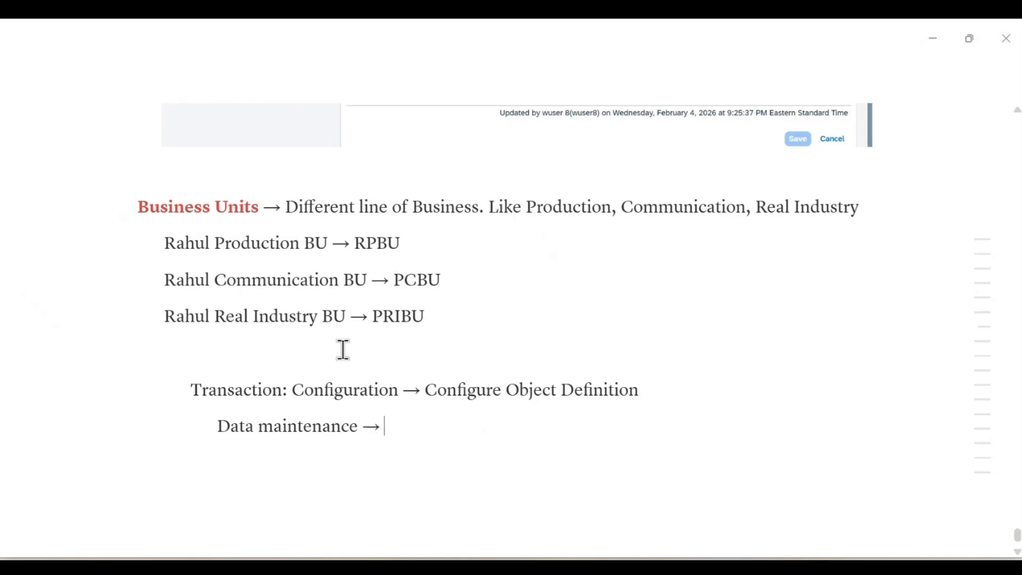
{"action": "type", "text": " Mange"}
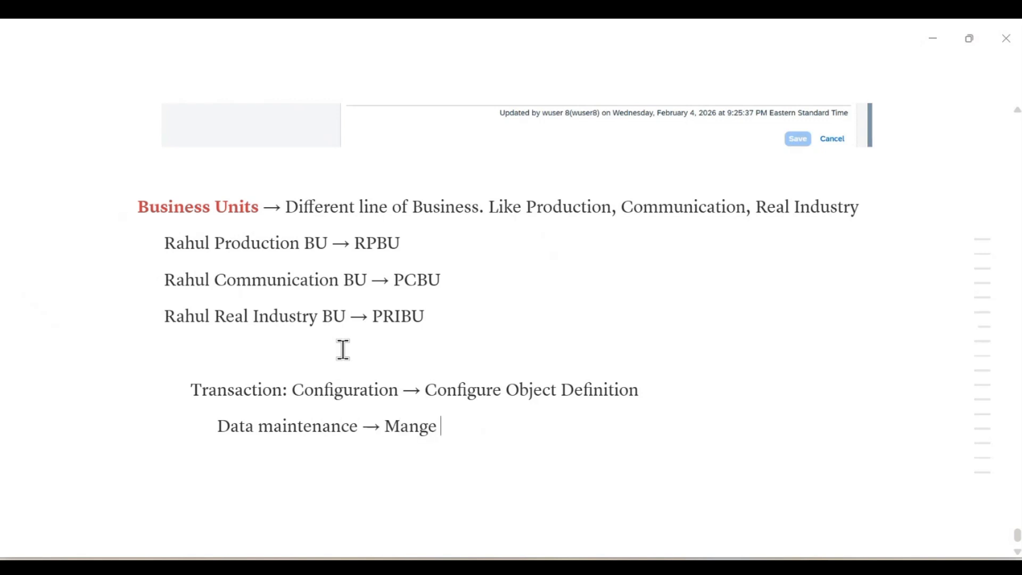
{"action": "key", "text": "BackSpace"}
{"action": "type", "text": "ge DAT"}
{"action": "key", "text": "BackSpace"}
{"action": "key", "text": "BackSpace"}
{"action": "key", "text": "BackSpace"}
{"action": "type", "text": "data"}
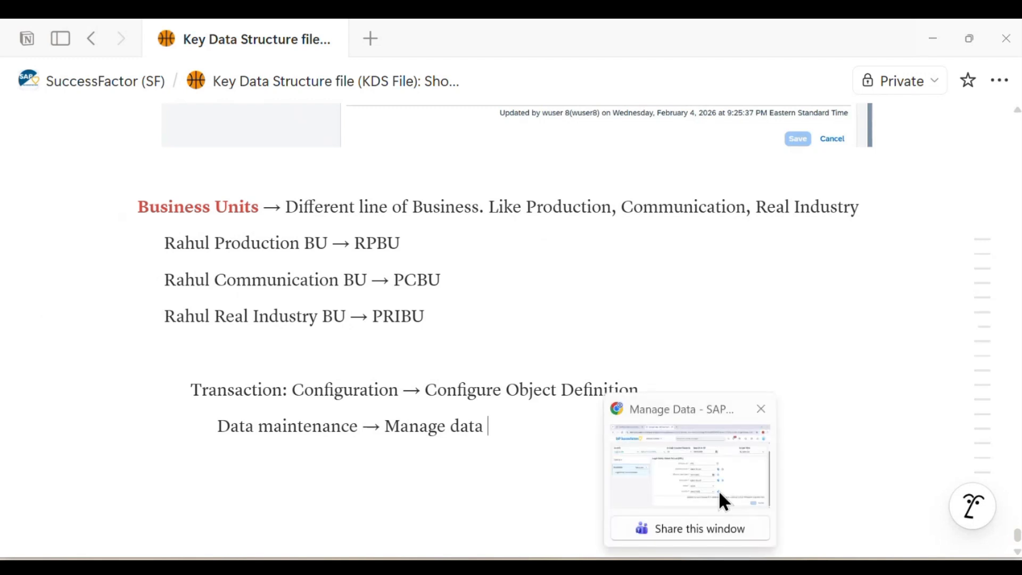
Switch to SuccessFactors in Chrome and open the Business Unit object definition in Configure Object Definitions
{"action": "left_click", "coordinate": [719, 489]}
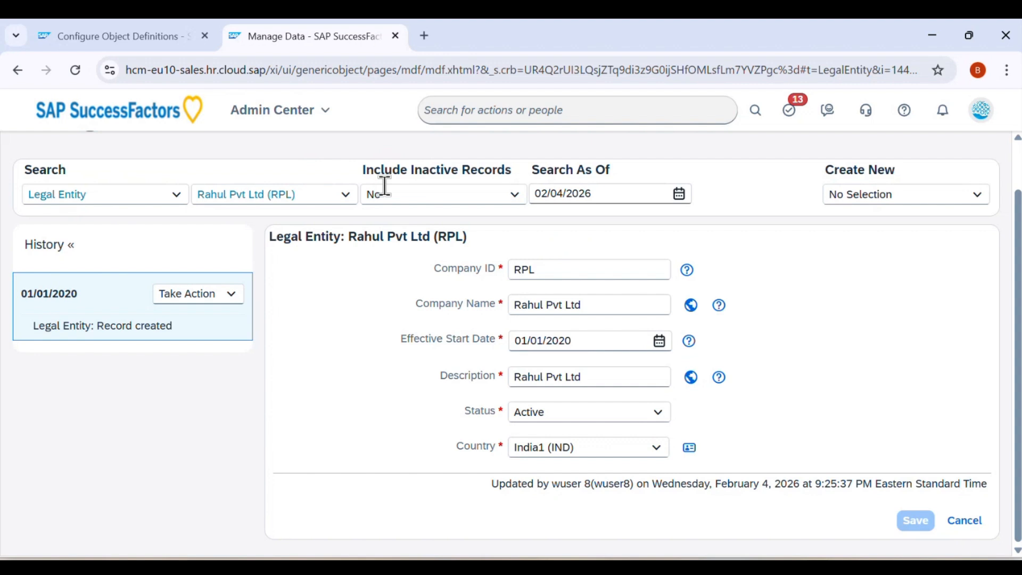
{"action": "left_click", "coordinate": [149, 36]}
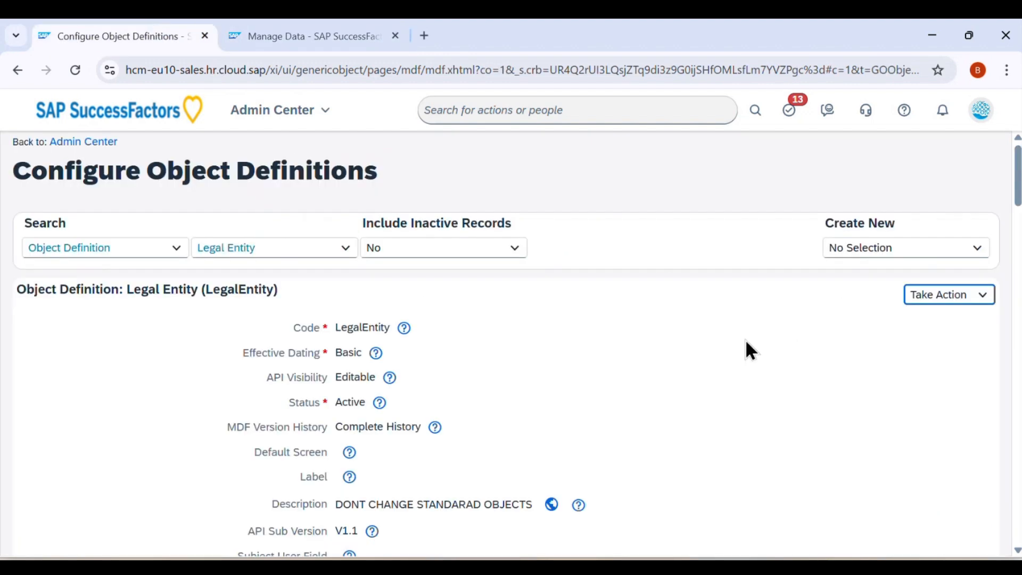
{"action": "left_click", "coordinate": [281, 247]}
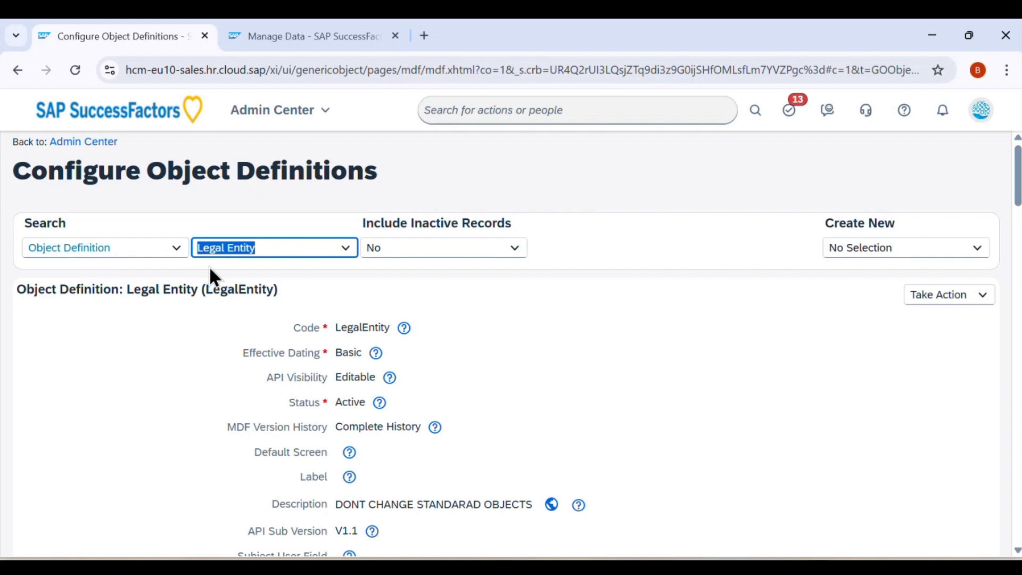
{"action": "type", "text": "Busines"}
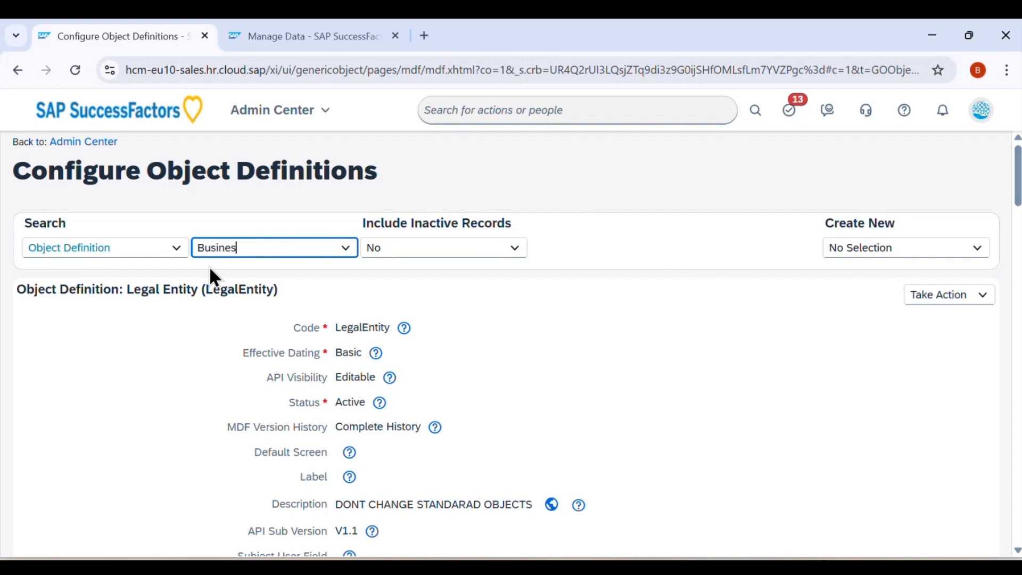
{"action": "type", "text": "s unit"}
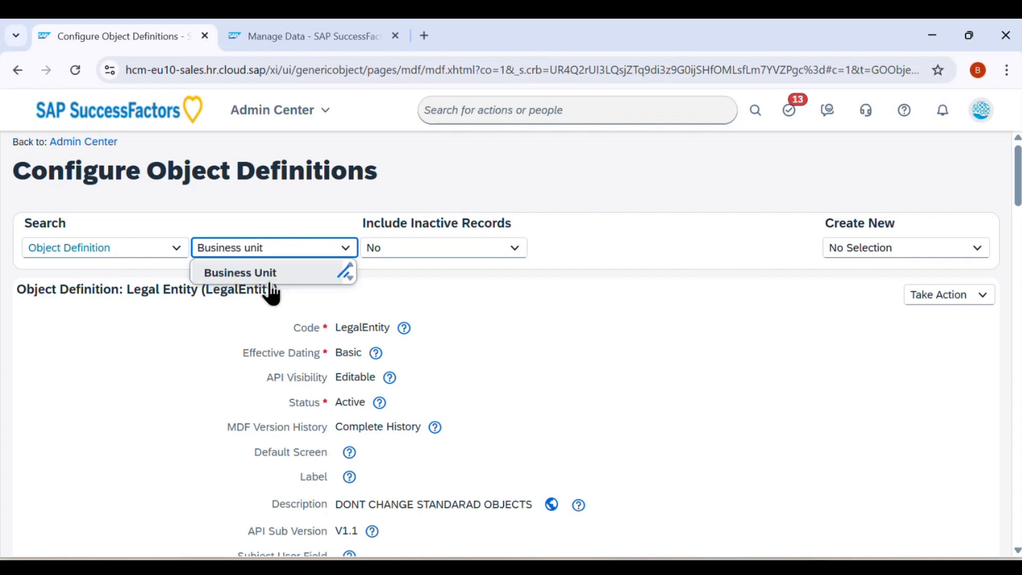
{"action": "left_click", "coordinate": [269, 282]}
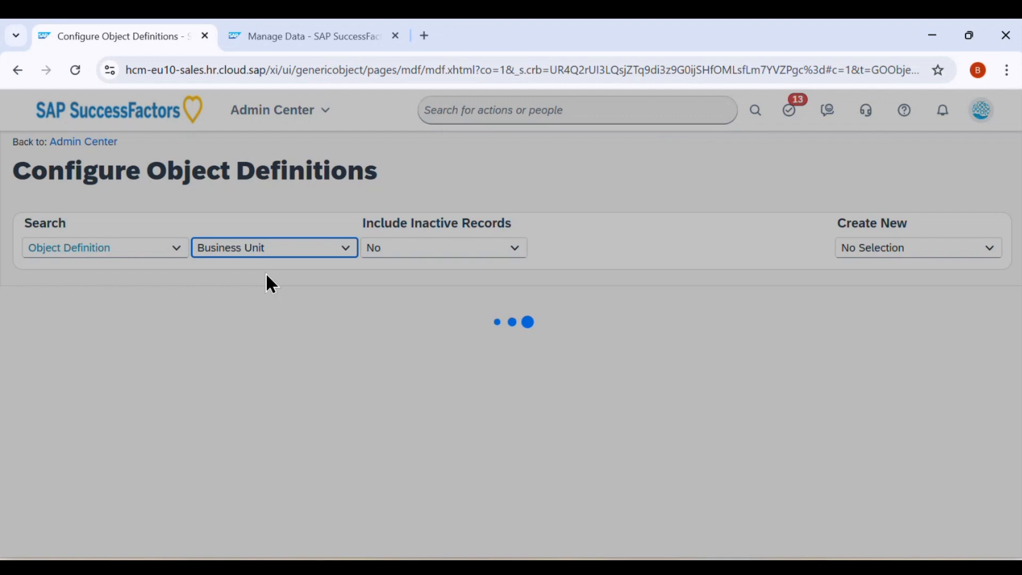
Examine the Business Unit definition's fields, from effectiveStartDate to the custom fields, and its associations
{"action": "scroll", "coordinate": [461, 312], "scroll_direction": "down", "scroll_amount": 5}
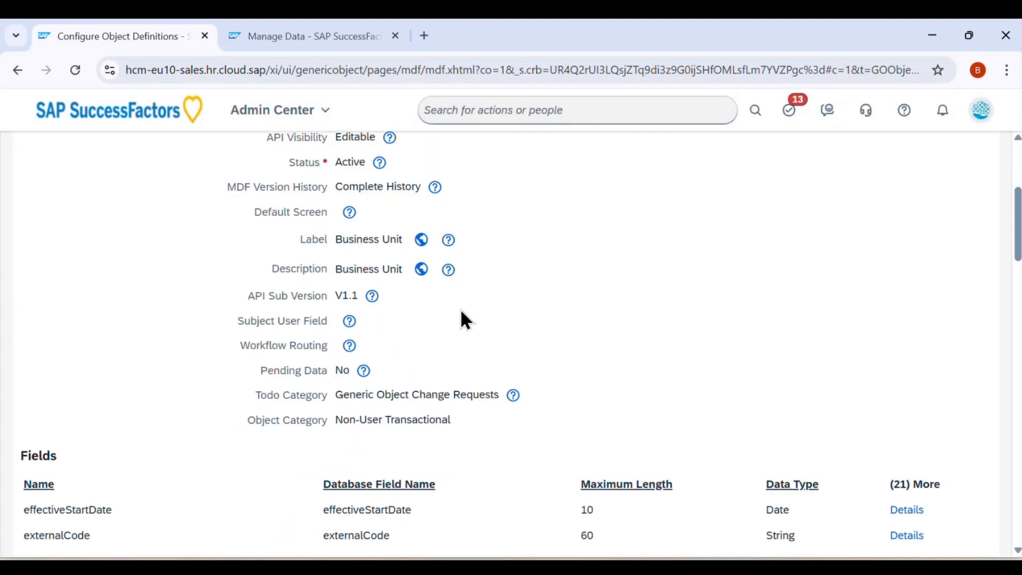
{"action": "scroll", "coordinate": [417, 413], "scroll_direction": "down", "scroll_amount": 5}
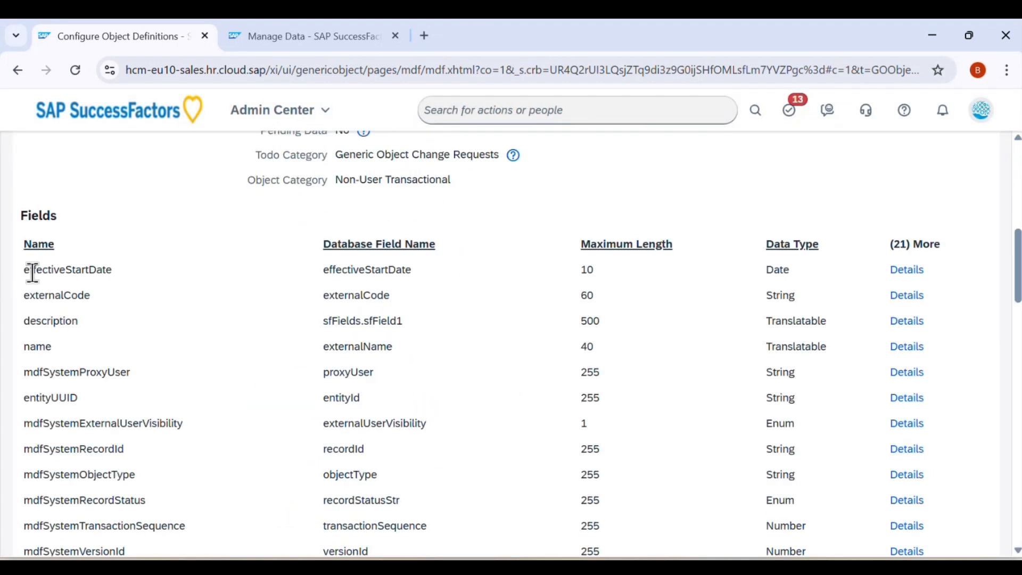
{"action": "left_click_drag", "start_coordinate": [24, 270], "coordinate": [94, 346]}
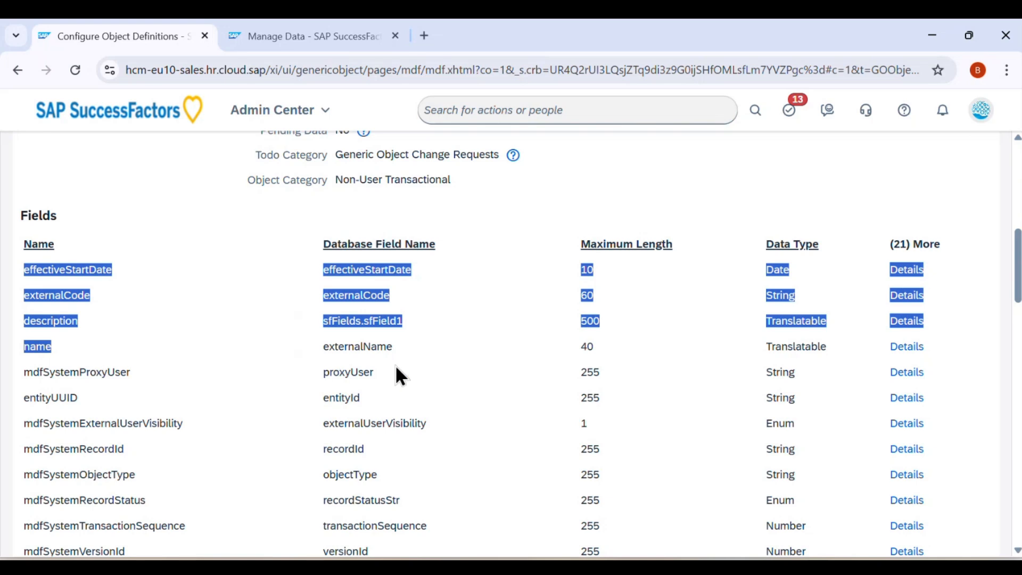
{"action": "scroll", "coordinate": [489, 318], "scroll_direction": "down", "scroll_amount": 15}
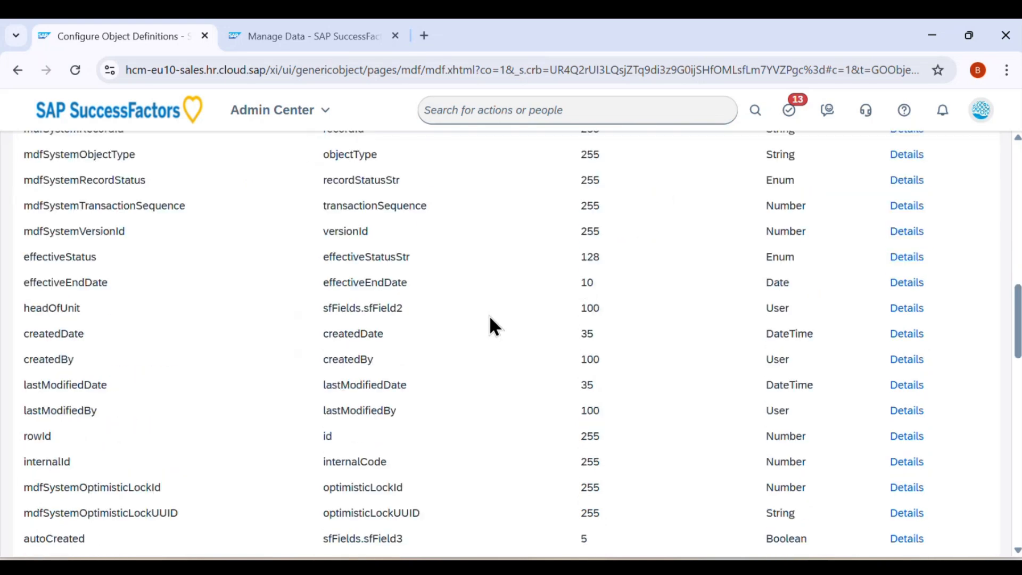
{"action": "scroll", "coordinate": [488, 314], "scroll_direction": "up", "scroll_amount": 3}
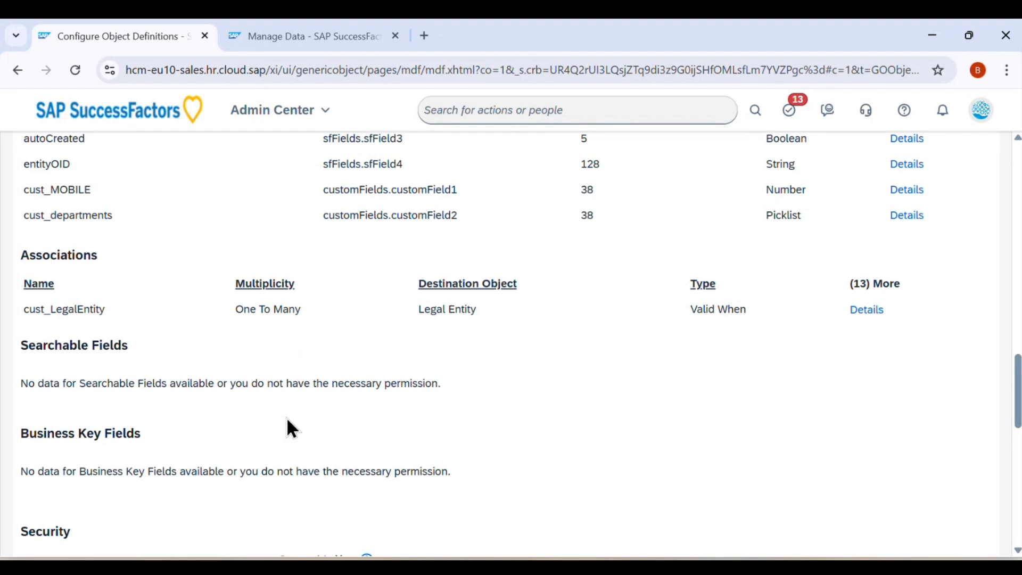
{"action": "scroll", "coordinate": [385, 397], "scroll_direction": "up", "scroll_amount": 15}
{"action": "scroll", "coordinate": [391, 406], "scroll_direction": "up", "scroll_amount": 3}
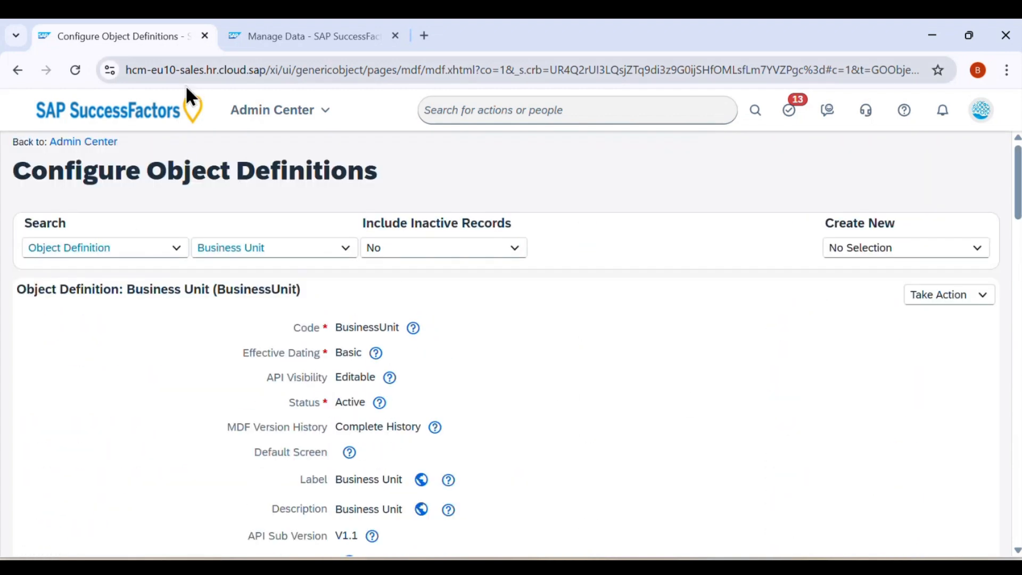
Start a new Business Unit record in Manage Data
{"action": "left_click", "coordinate": [327, 32]}
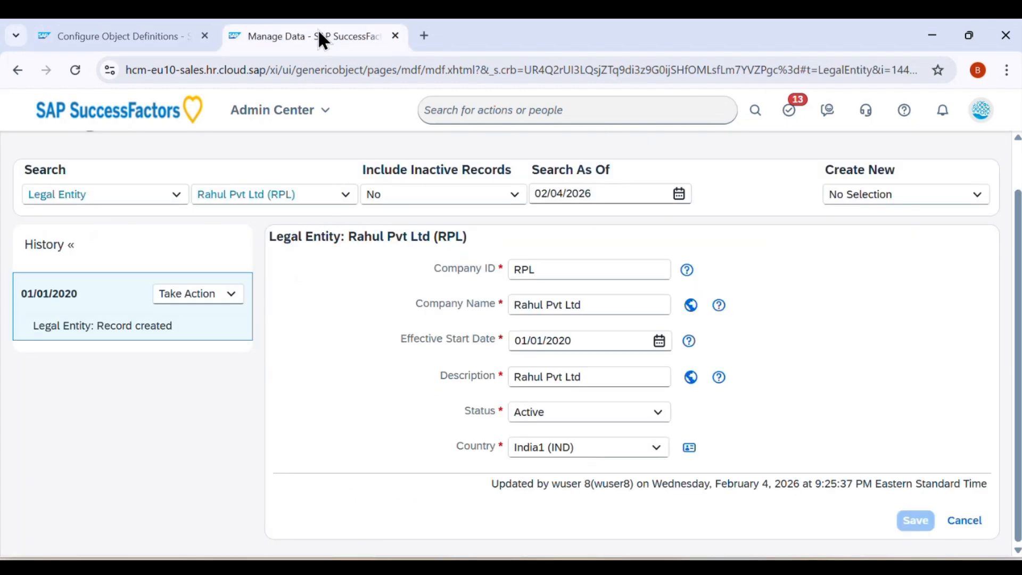
{"action": "left_click", "coordinate": [839, 194]}
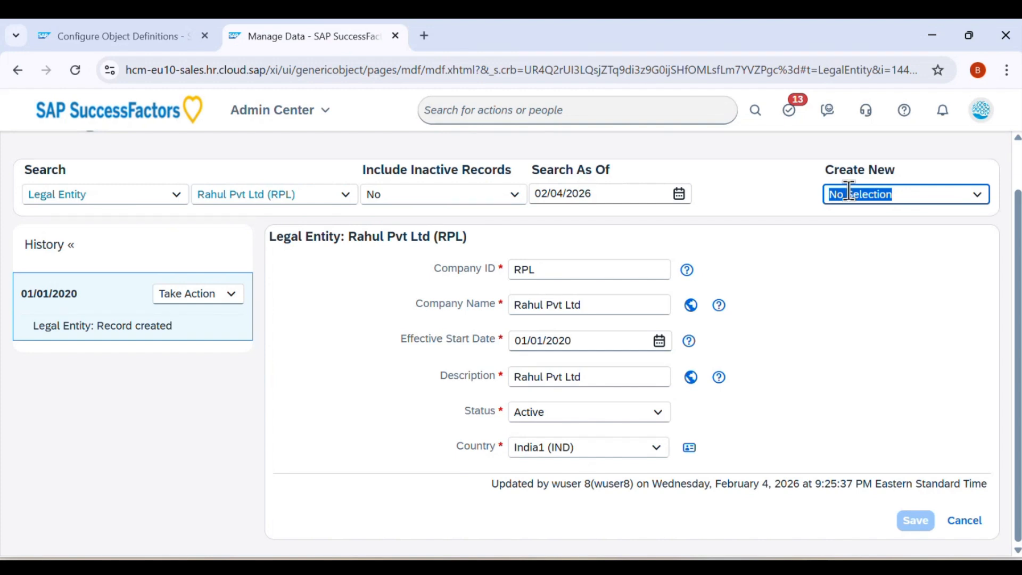
{"action": "type", "text": "Business"}
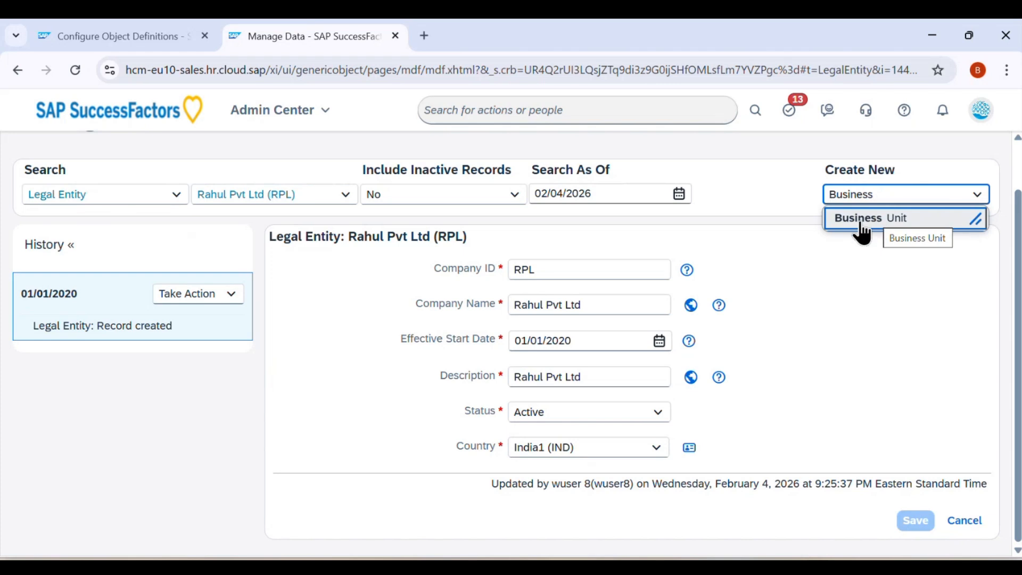
{"action": "left_click", "coordinate": [892, 222]}
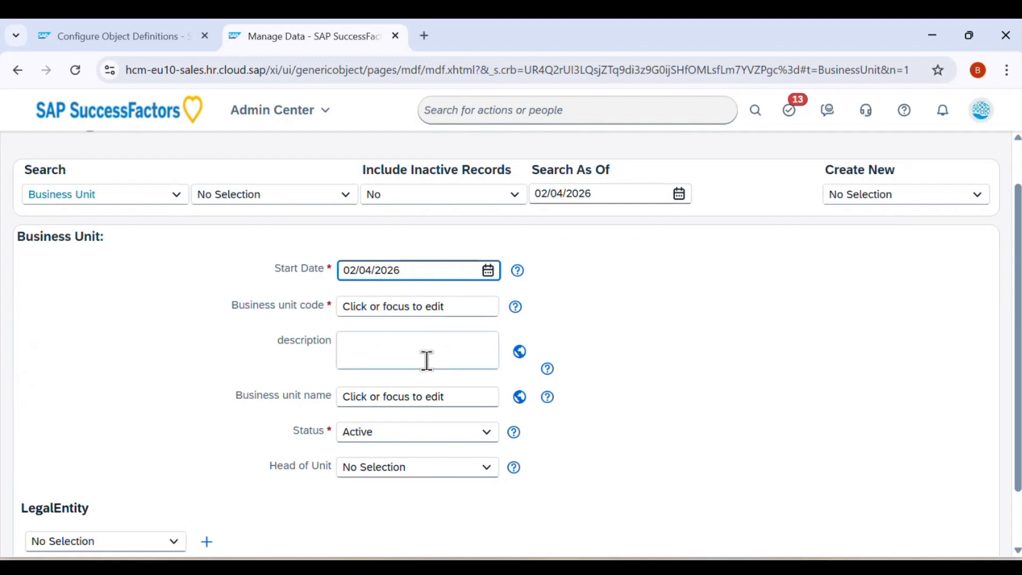
Switch to the Key Data Structure notes in Notion and review the Legal Entity screenshot's effective start date and the business unit codes
{"action": "mouse_move", "coordinate": [584, 557]}
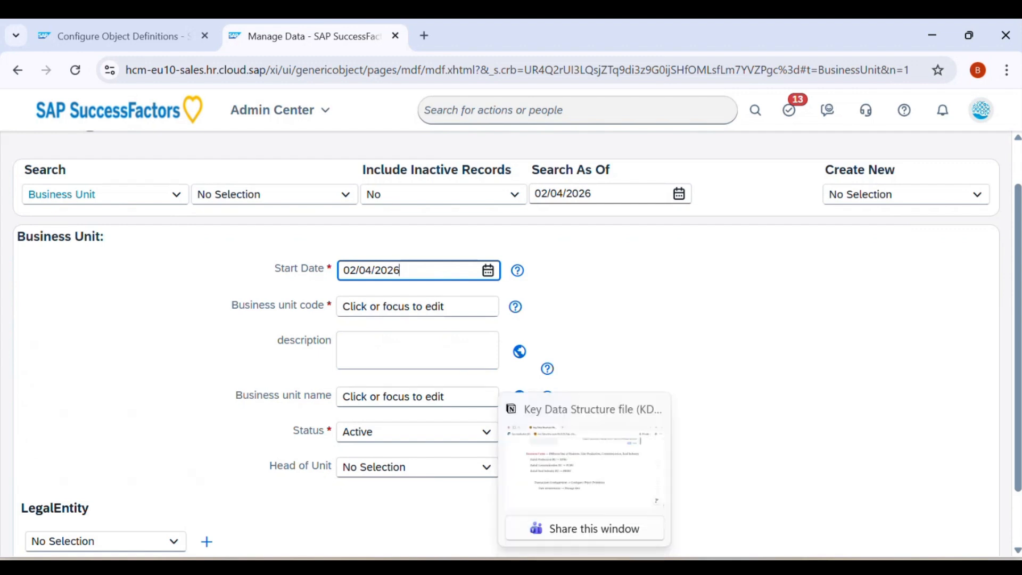
{"action": "left_click", "coordinate": [592, 463]}
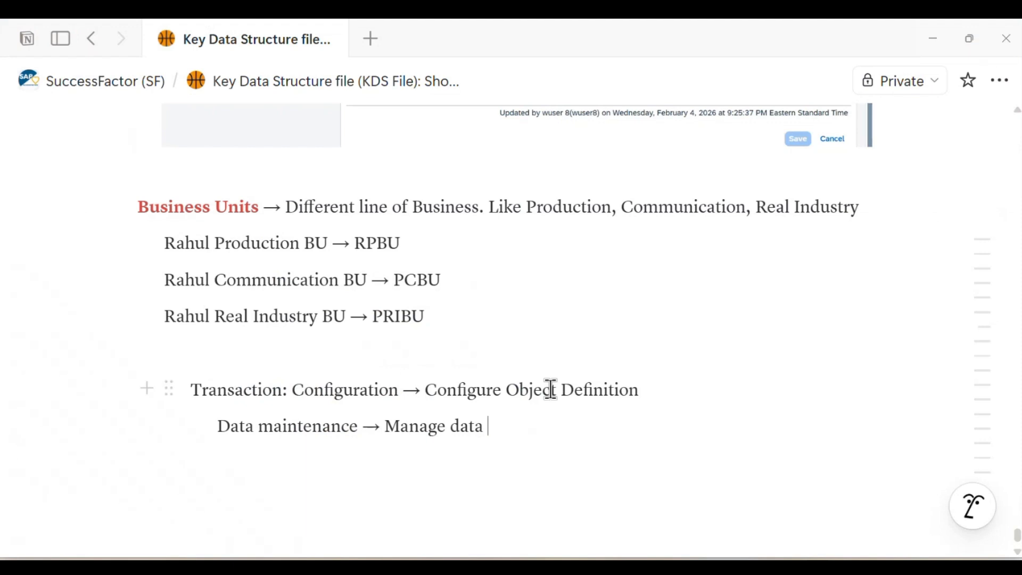
{"action": "scroll", "coordinate": [550, 389], "scroll_direction": "up", "scroll_amount": 10}
{"action": "scroll", "coordinate": [550, 389], "scroll_direction": "down", "scroll_amount": 3}
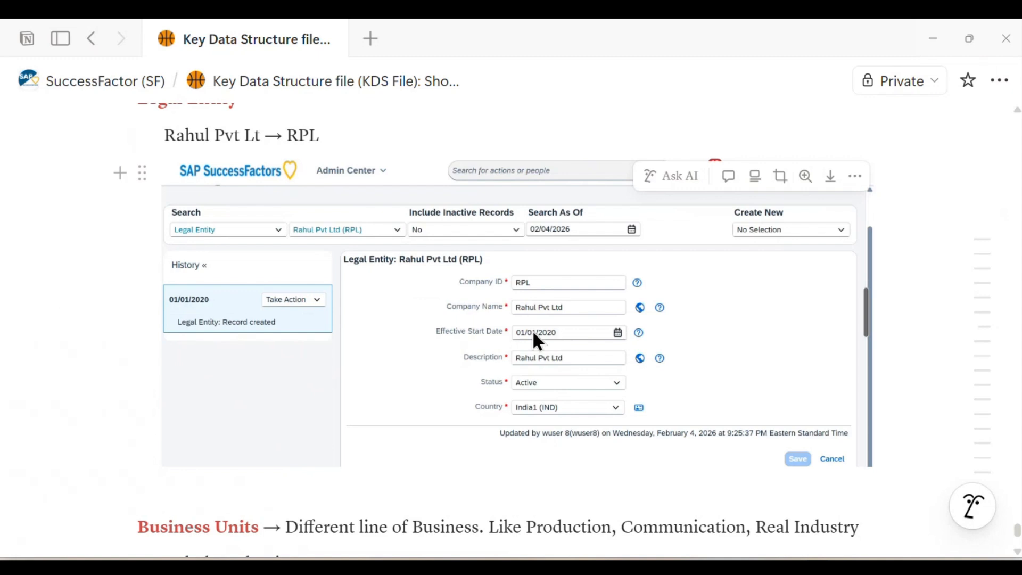
{"action": "key", "text": "alt+Tab"}
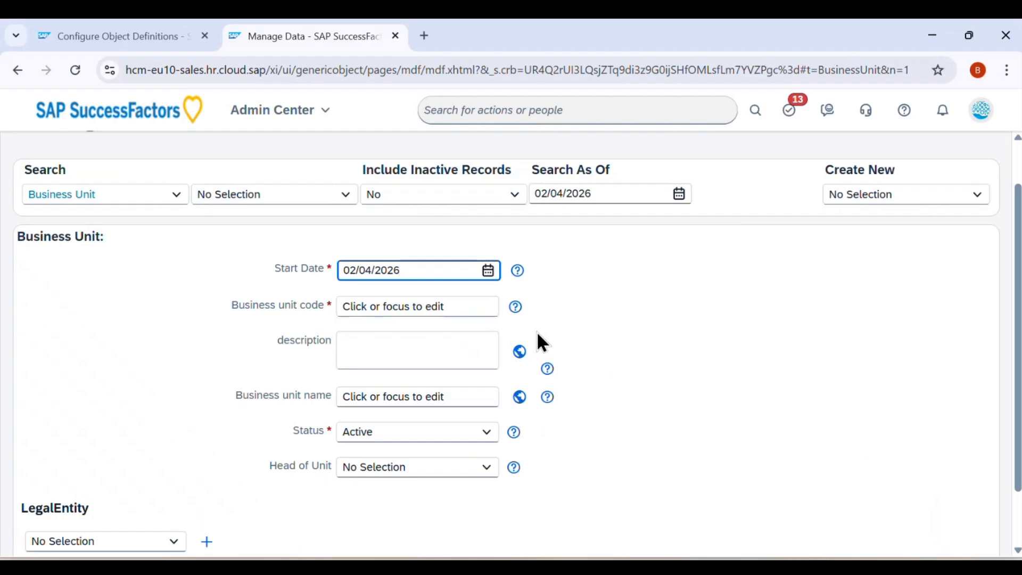
{"action": "key", "text": "alt+Tab"}
{"action": "scroll", "coordinate": [573, 426], "scroll_direction": "down", "scroll_amount": 7}
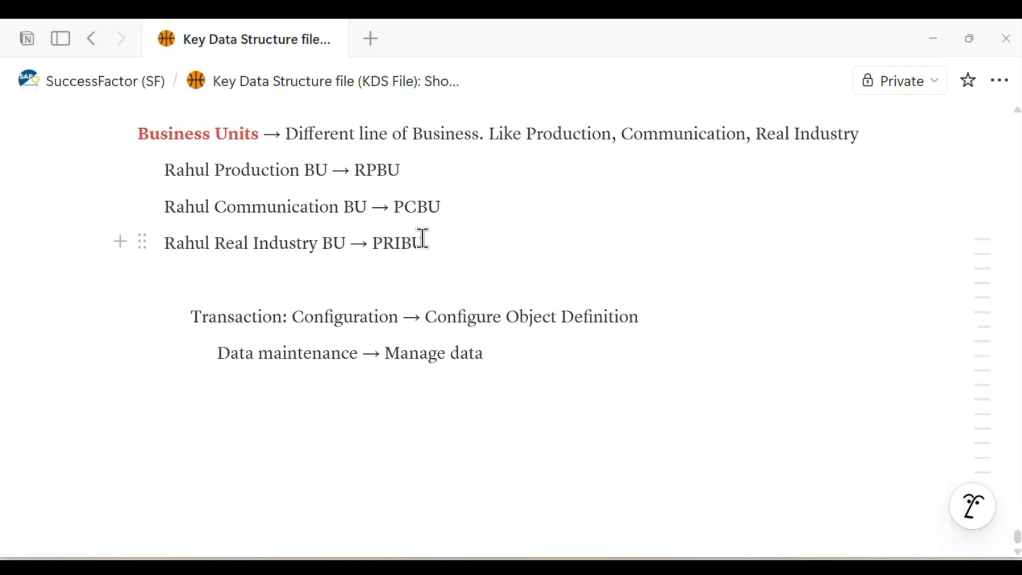
{"action": "scroll", "coordinate": [420, 237], "scroll_direction": "up", "scroll_amount": 3}
{"action": "scroll", "coordinate": [434, 270], "scroll_direction": "up", "scroll_amount": 3}
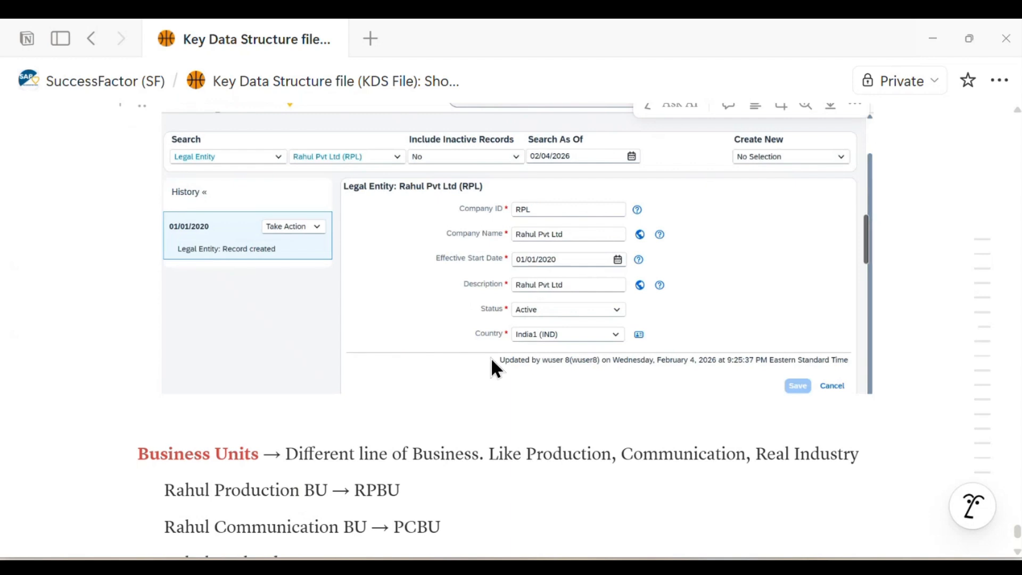
Compare the Production, Communication and Real Industry business unit lines with the Legal Entity's effective start date in the notes
{"action": "scroll", "coordinate": [491, 359], "scroll_direction": "down", "scroll_amount": 2}
{"action": "mouse_move", "coordinate": [164, 412]}
{"action": "left_mouse_down"}
{"action": "mouse_move", "coordinate": [447, 447]}
{"action": "mouse_move", "coordinate": [310, 447]}
{"action": "mouse_move", "coordinate": [165, 420]}
{"action": "left_mouse_up"}
{"action": "left_click", "coordinate": [334, 444]}
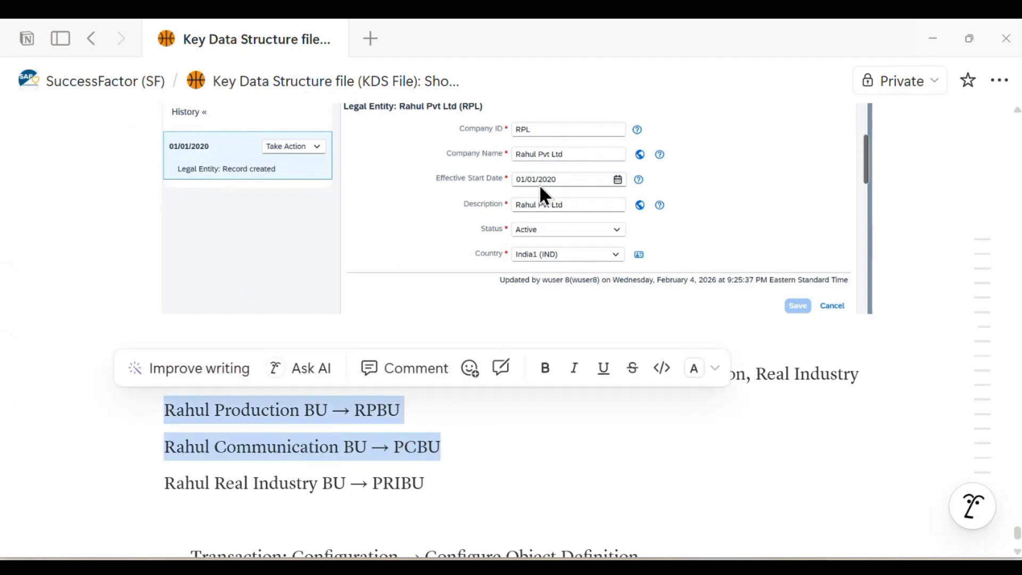
{"action": "left_click", "coordinate": [377, 487]}
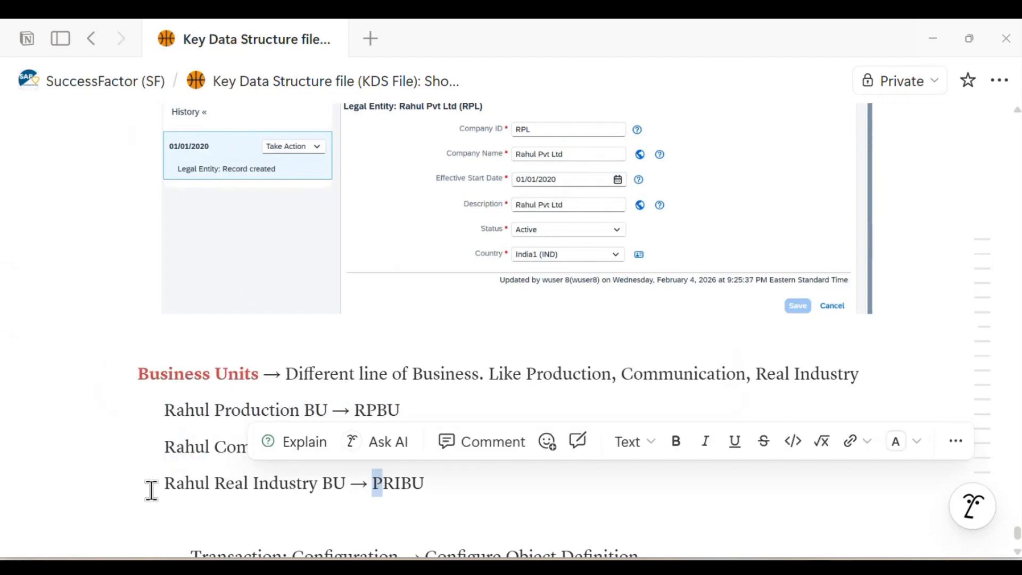
{"action": "left_click_drag", "start_coordinate": [162, 485], "coordinate": [455, 493]}
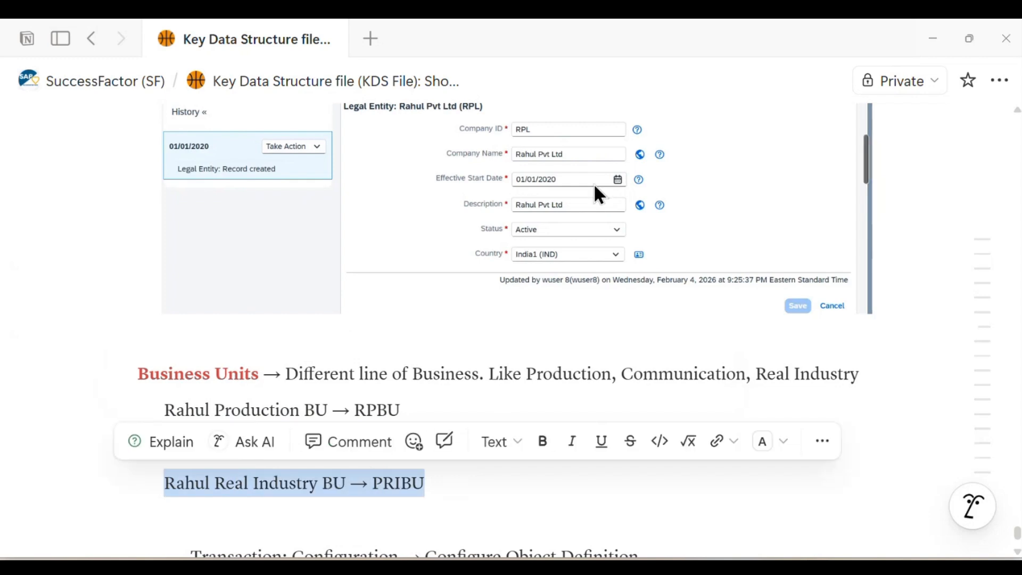
{"action": "left_click_drag", "start_coordinate": [170, 502], "coordinate": [247, 497]}
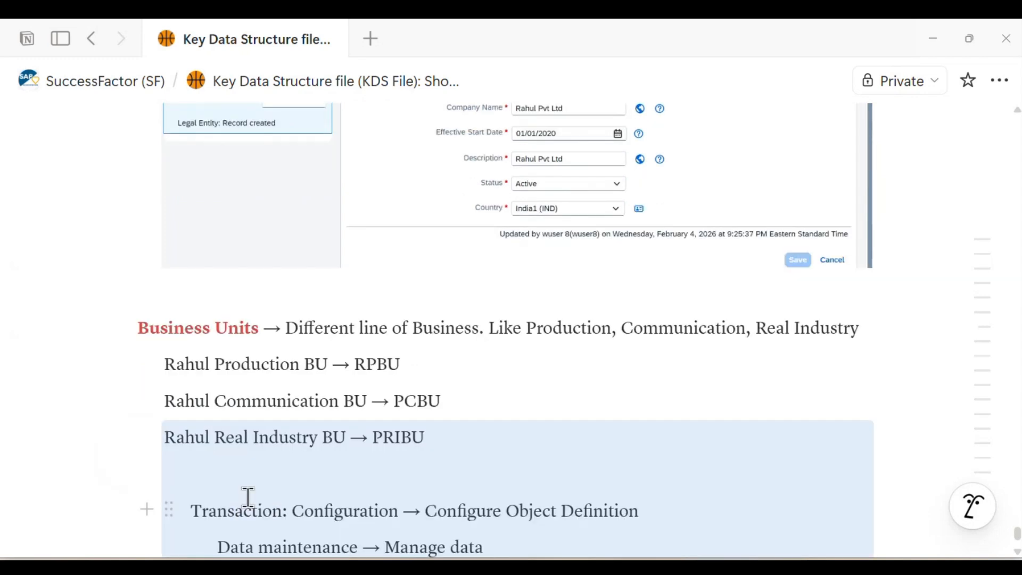
{"action": "left_click", "coordinate": [432, 437]}
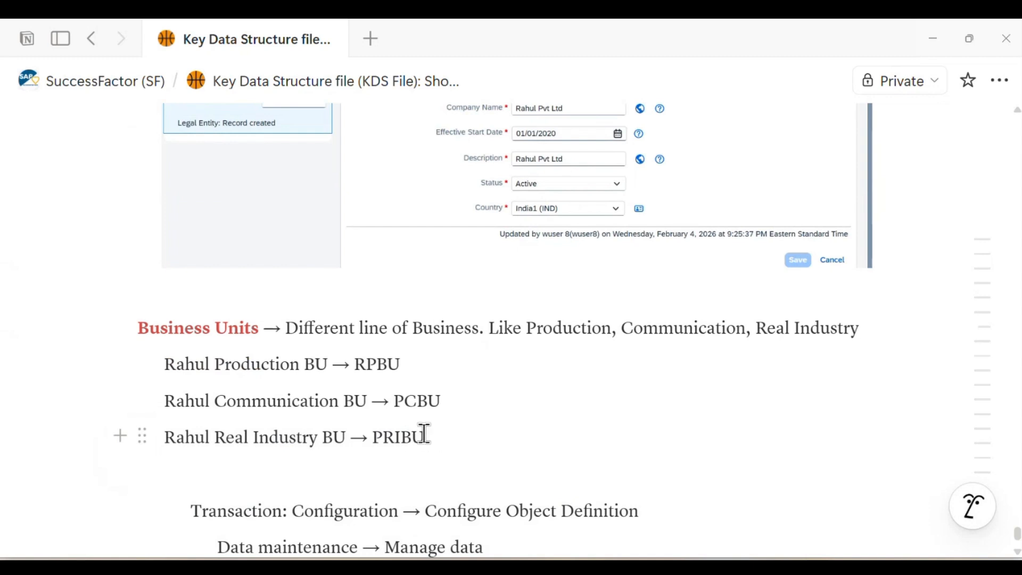
{"action": "left_click_drag", "start_coordinate": [425, 435], "coordinate": [160, 439]}
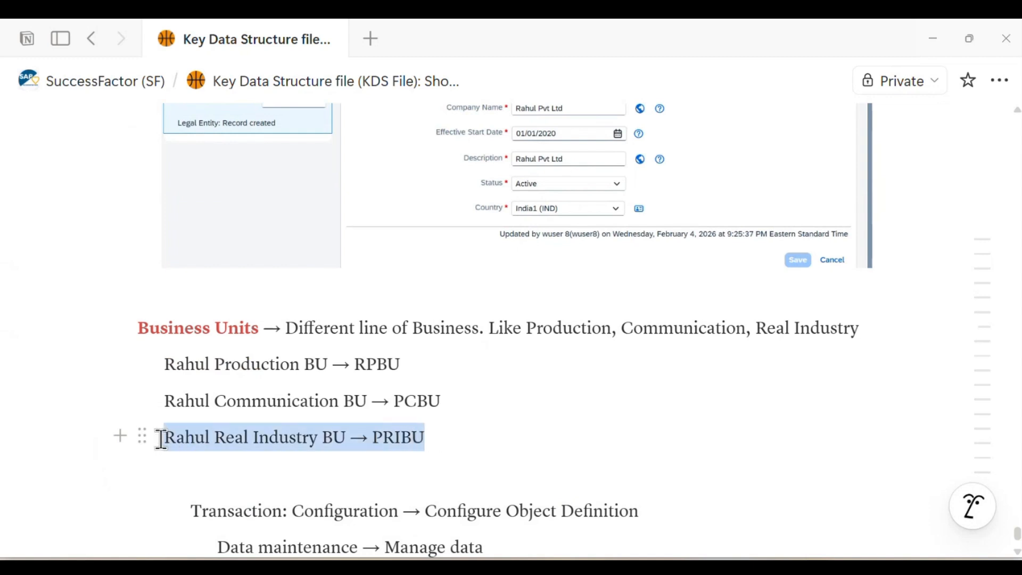
{"action": "left_click", "coordinate": [277, 440]}
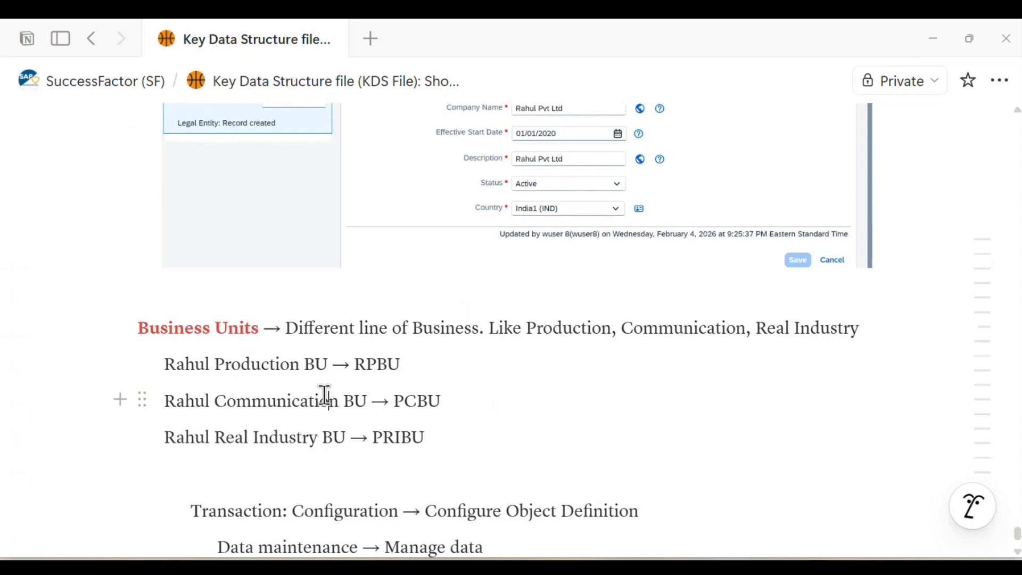
{"action": "left_click_drag", "start_coordinate": [323, 399], "coordinate": [162, 363]}
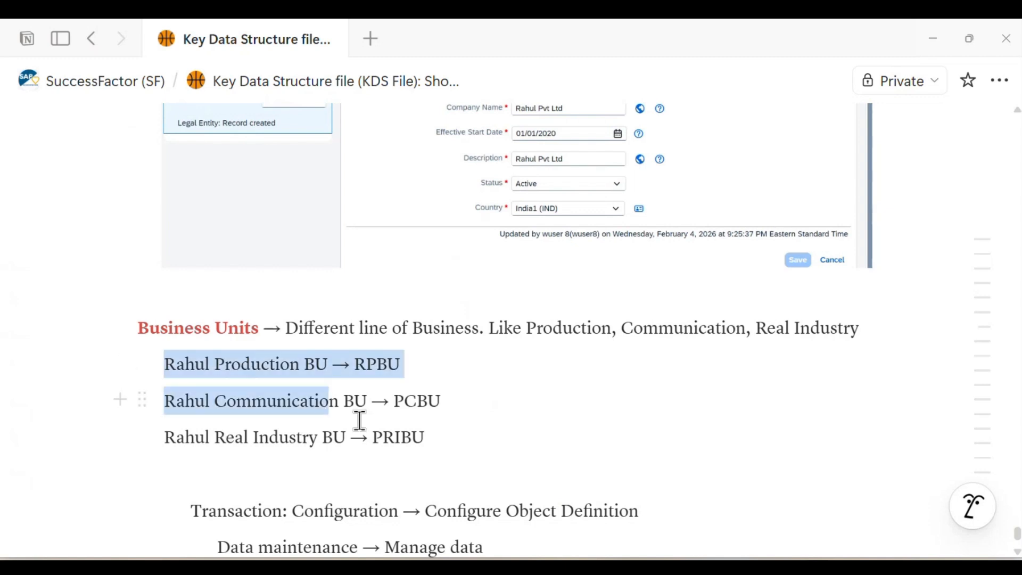
{"action": "left_click_drag", "start_coordinate": [359, 420], "coordinate": [424, 433]}
{"action": "left_click", "coordinate": [425, 434]}
Return to the new Business Unit record in SuccessFactors and set its start date to 01/01/2020
{"action": "key", "text": "alt+Tab"}
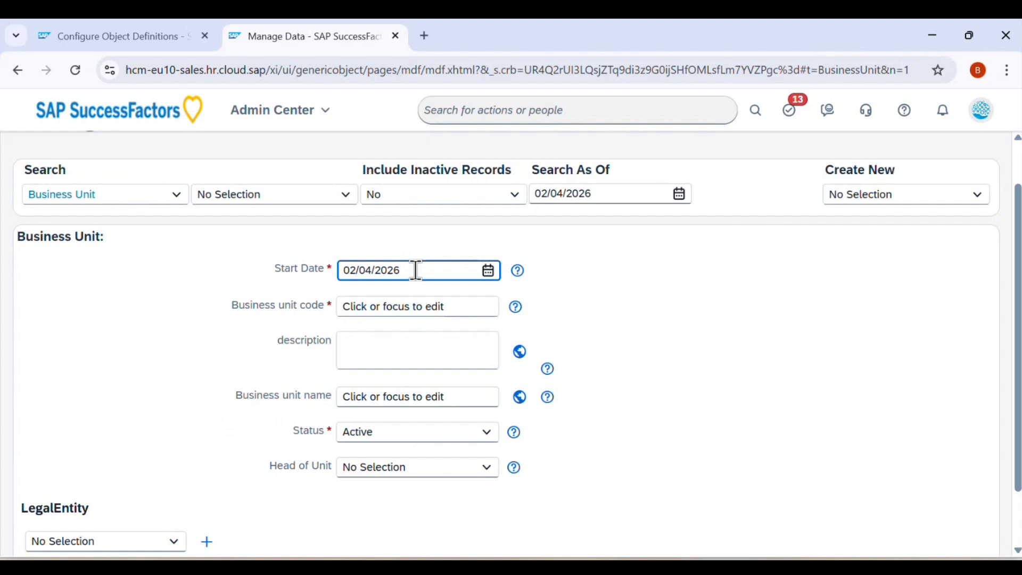
{"action": "left_click", "coordinate": [488, 271]}
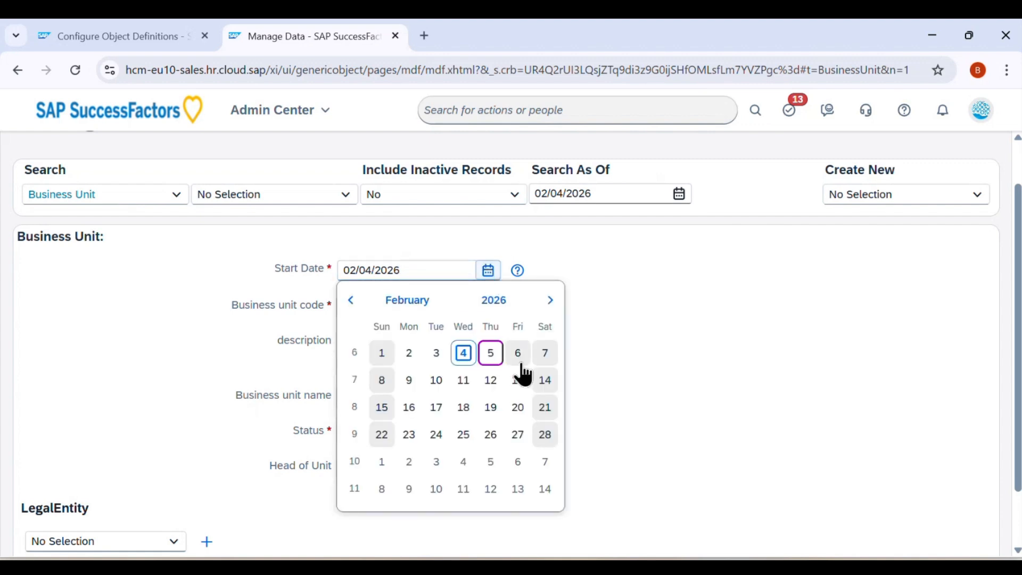
{"action": "left_click", "coordinate": [495, 300]}
{"action": "left_click", "coordinate": [383, 380]}
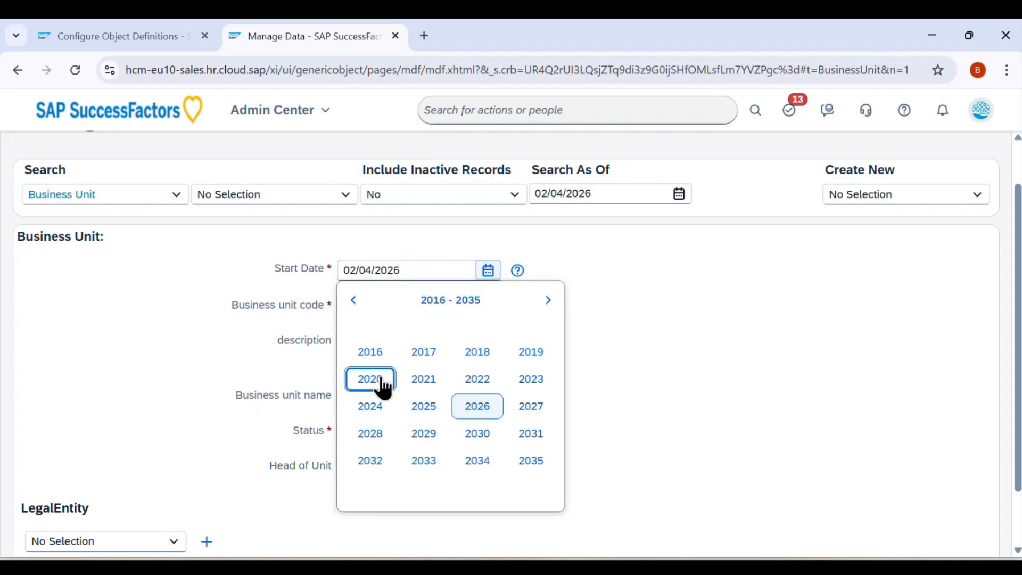
{"action": "left_click", "coordinate": [355, 311]}
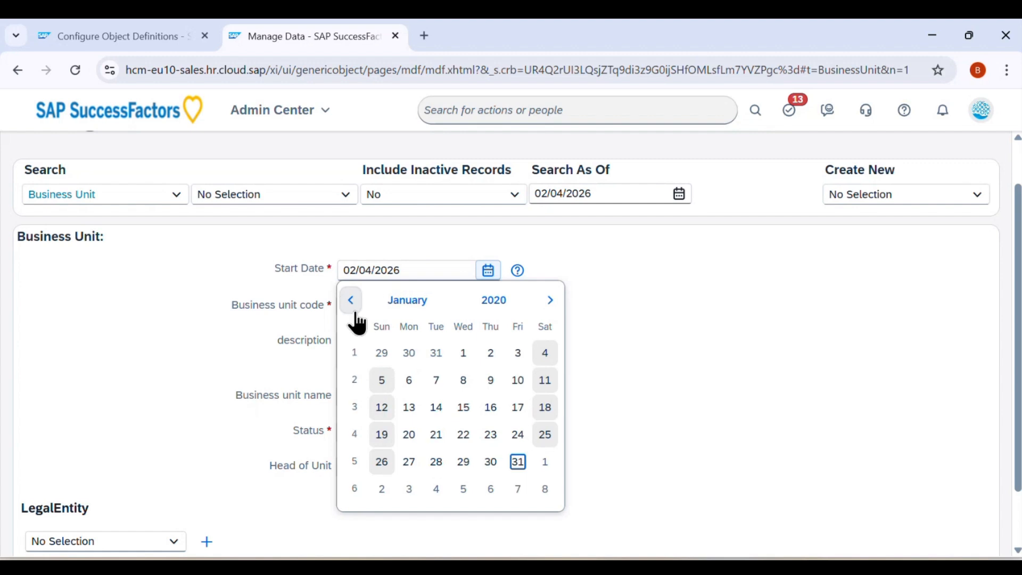
{"action": "left_click", "coordinate": [463, 354]}
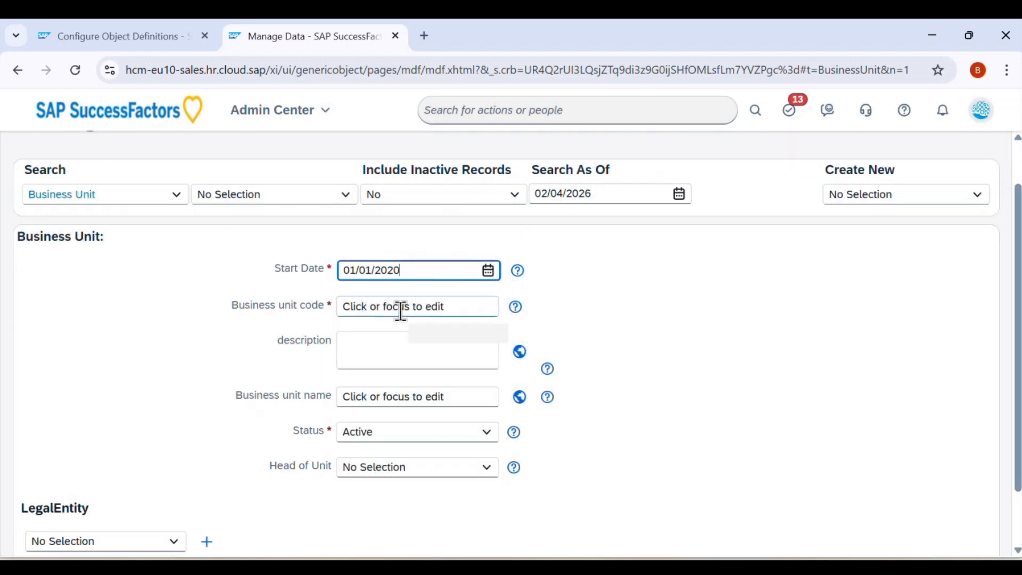
Copy the Rahul Production BU code from the Notion notes and enter RPBU as the new record's business unit code
{"action": "left_click", "coordinate": [399, 310]}
{"action": "key", "text": "alt+Tab"}
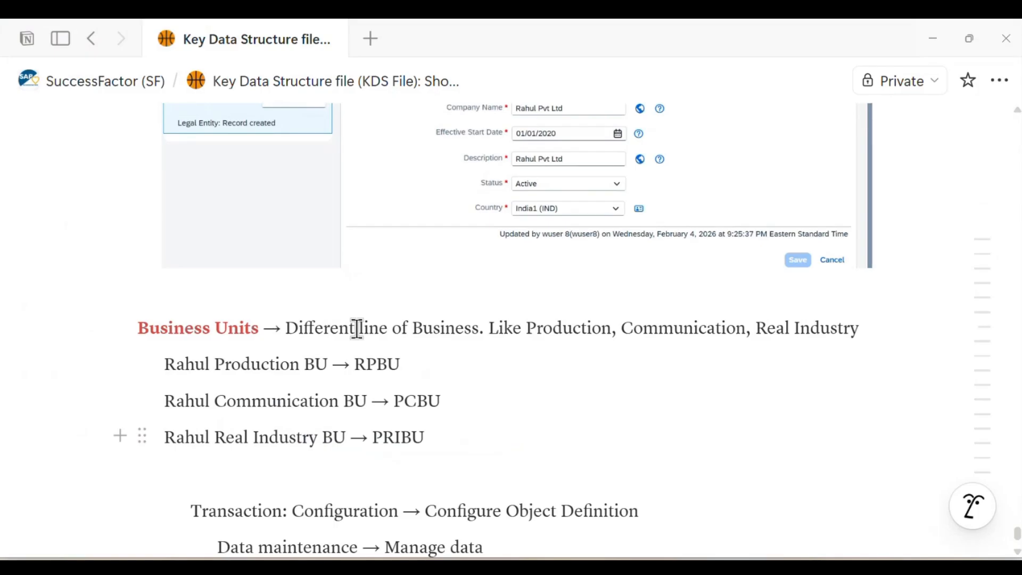
{"action": "left_click_drag", "start_coordinate": [359, 364], "coordinate": [424, 364]}
{"action": "key", "text": "ctrl+c"}
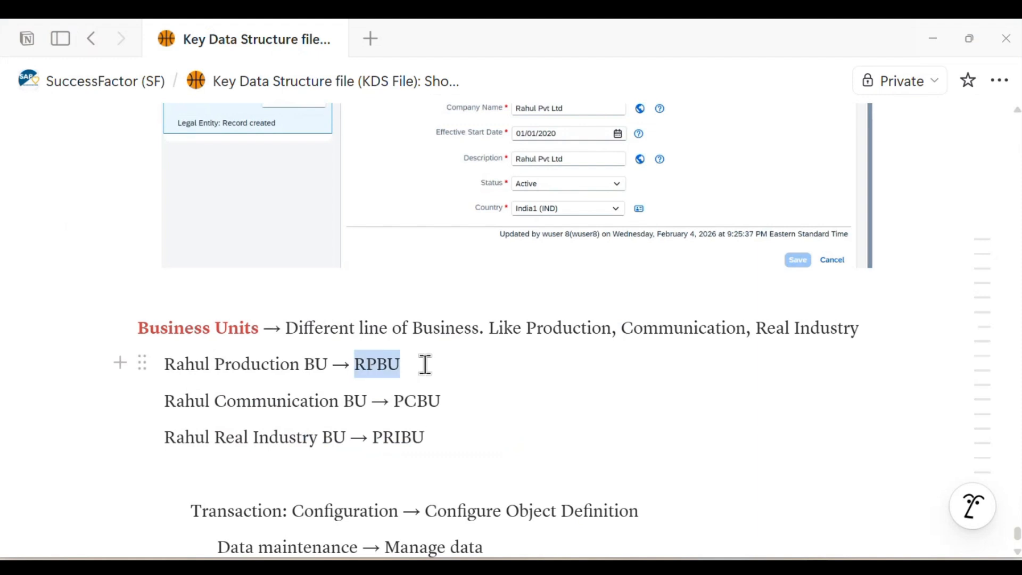
{"action": "key", "text": "alt+Tab"}
{"action": "key", "text": "ctrl+v"}
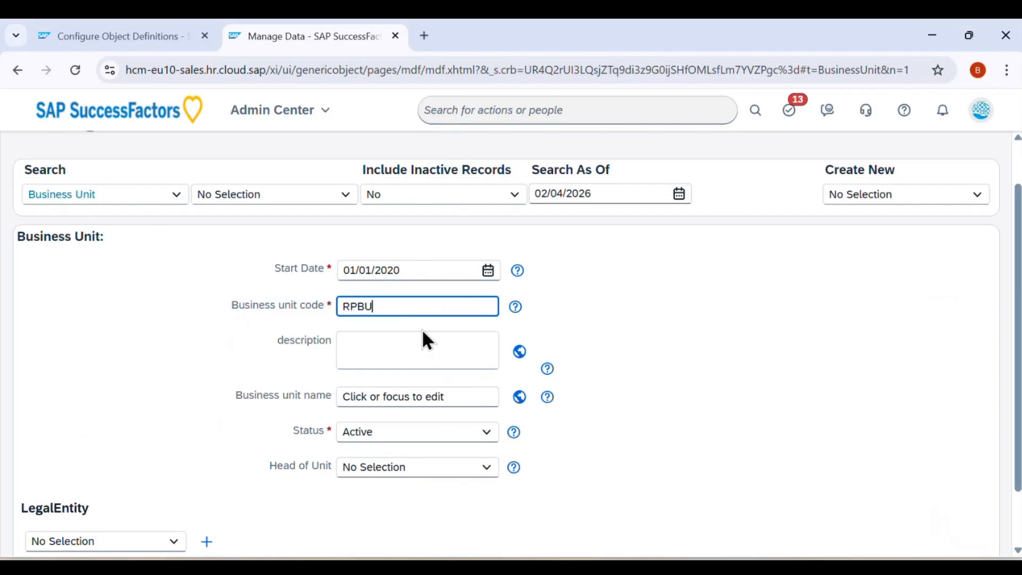
Copy "Rahul Production BU" from the notes and use it as both the description and the business unit name of the record
{"action": "left_click", "coordinate": [423, 335]}
{"action": "key", "text": "alt+Tab"}
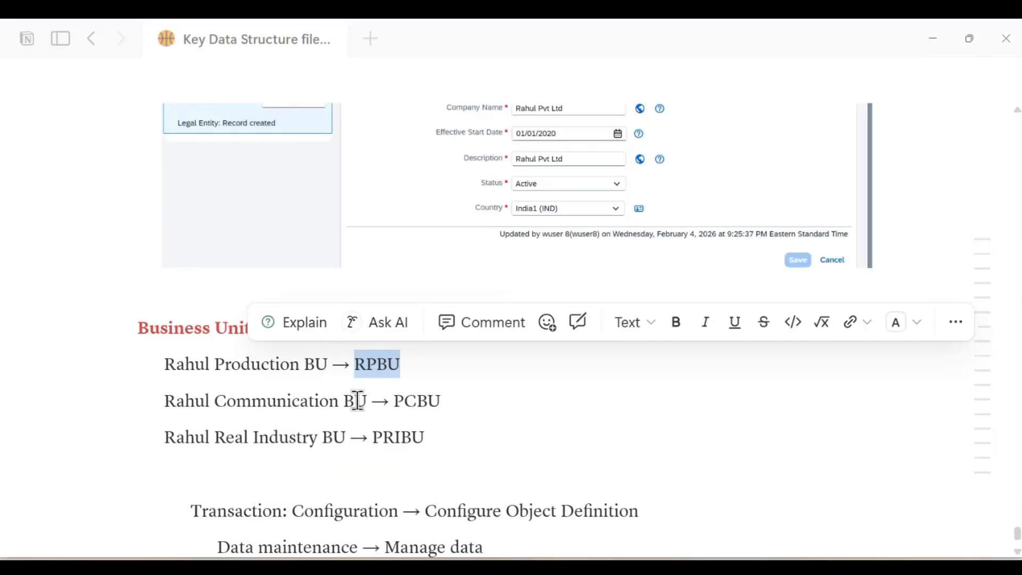
{"action": "left_click_drag", "start_coordinate": [323, 364], "coordinate": [164, 351]}
{"action": "key", "text": "ctrl+c"}
{"action": "key", "text": "alt+Tab"}
{"action": "left_click", "coordinate": [354, 365]}
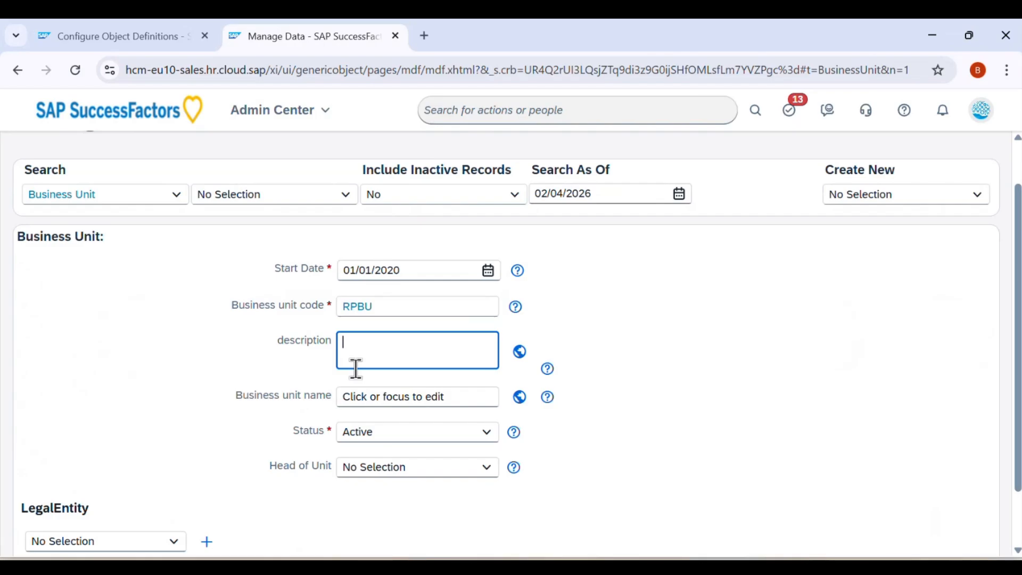
{"action": "key", "text": "ctrl+v"}
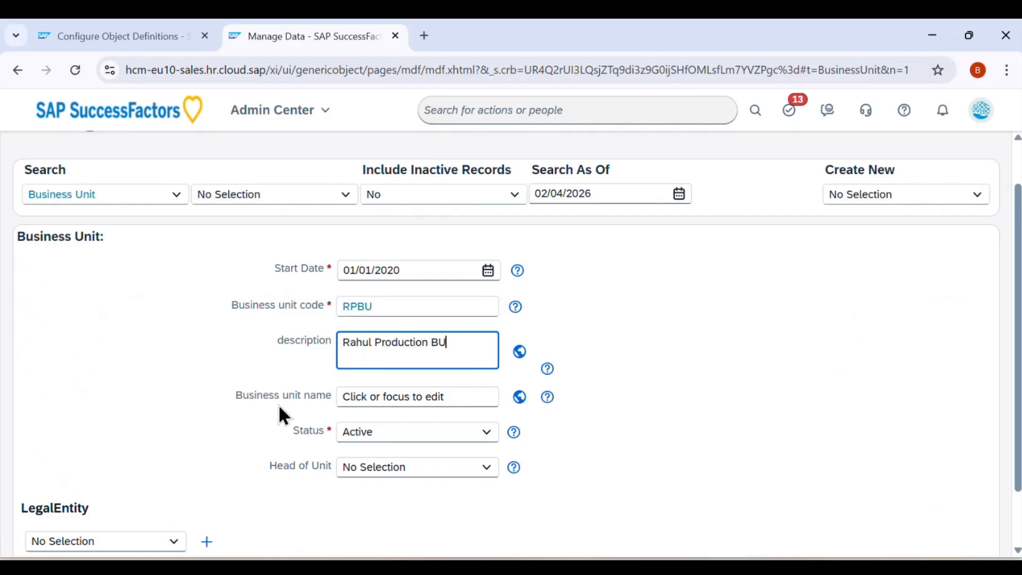
{"action": "left_click", "coordinate": [362, 396]}
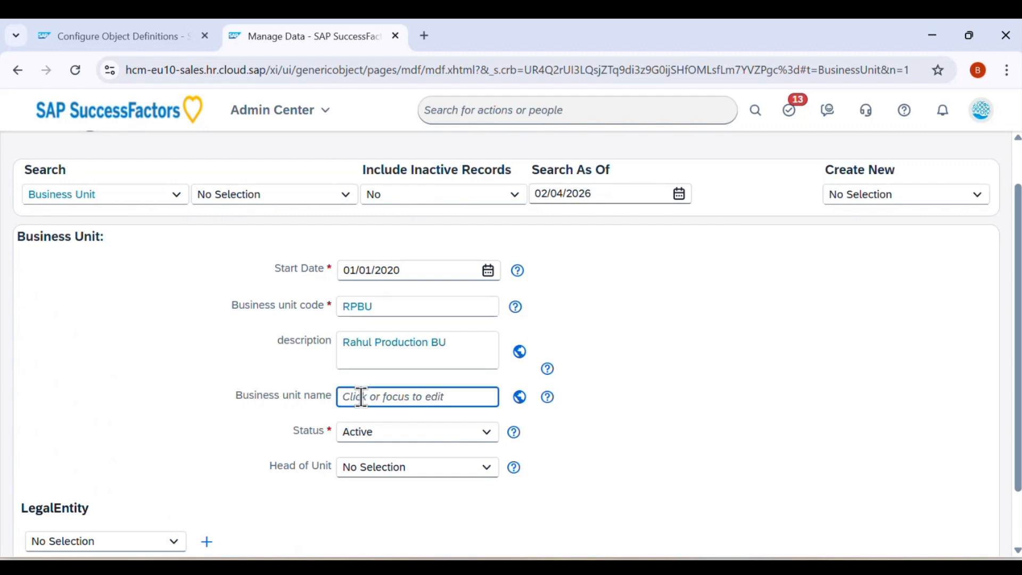
{"action": "key", "text": "ctrl+v"}
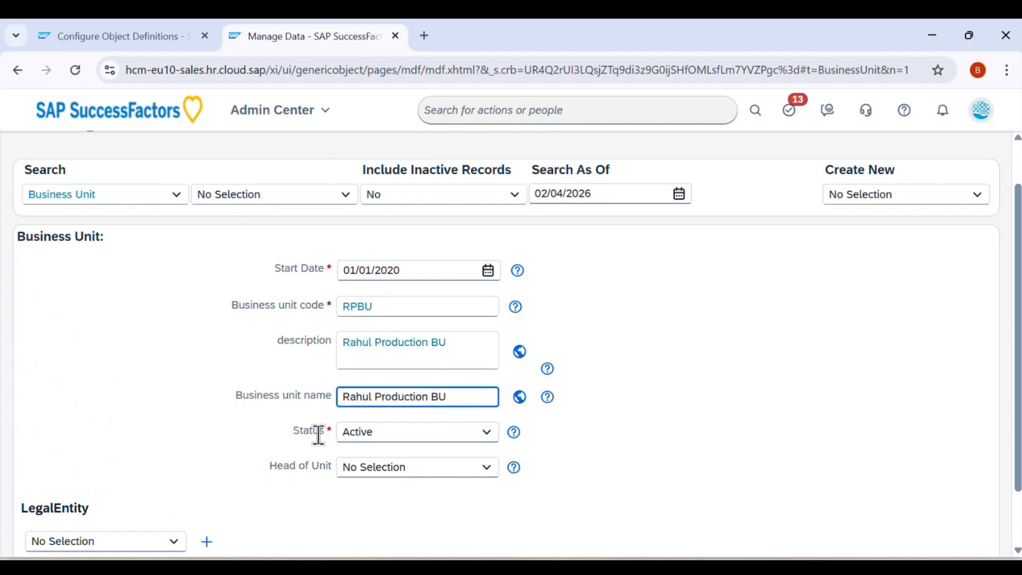
Browse the people available as Head of Unit for the Business Unit record and close the list without choosing anyone
{"action": "scroll", "coordinate": [454, 431], "scroll_direction": "down", "scroll_amount": 2}
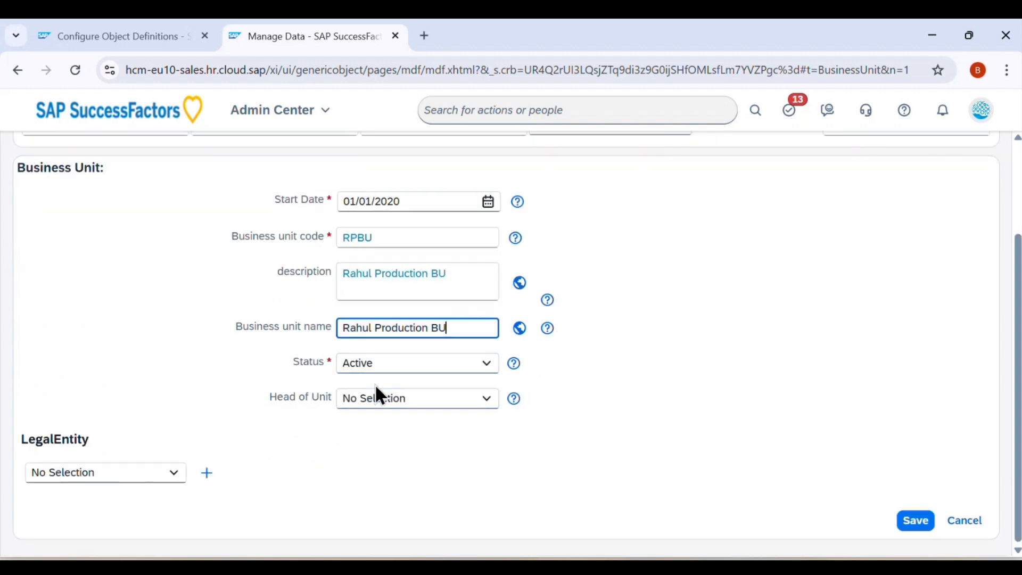
{"action": "scroll", "coordinate": [376, 387], "scroll_direction": "up", "scroll_amount": 2}
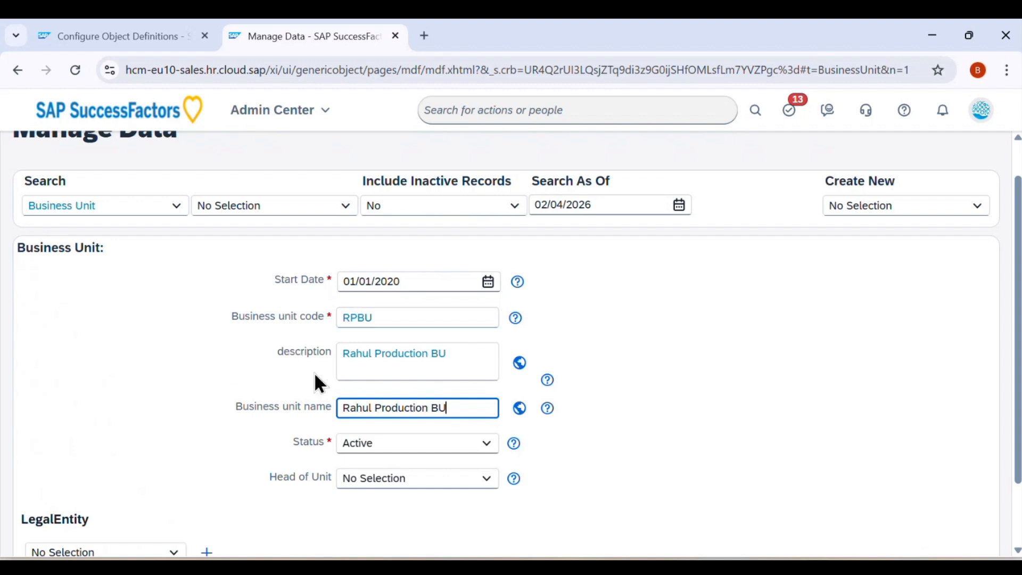
{"action": "left_click", "coordinate": [485, 481]}
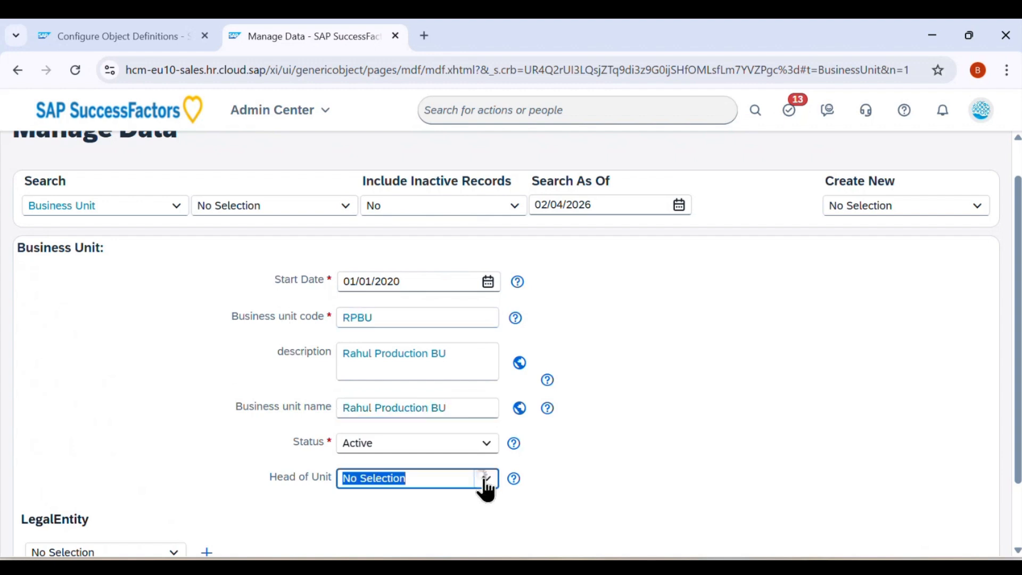
{"action": "left_click", "coordinate": [485, 480]}
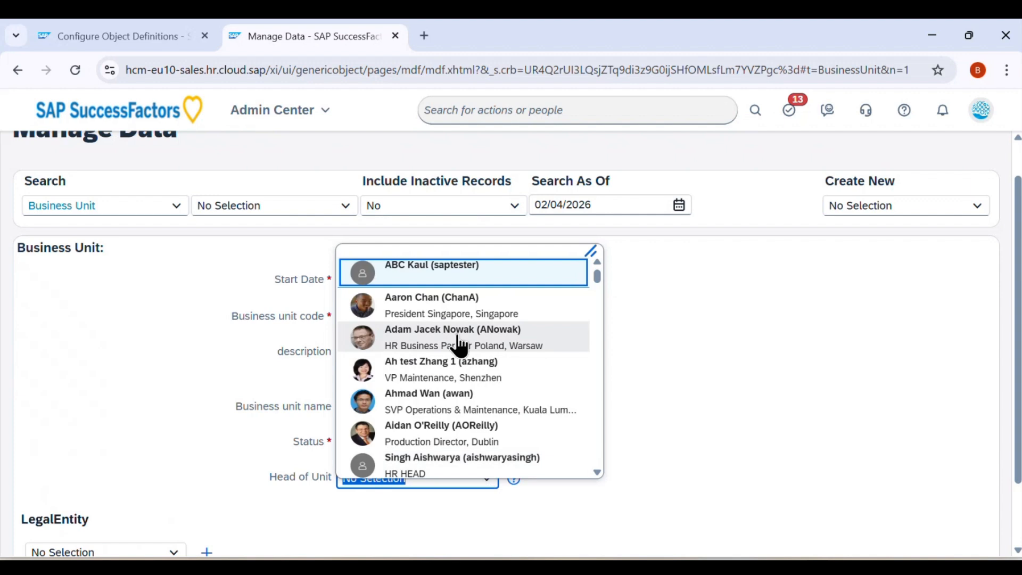
{"action": "scroll", "coordinate": [455, 404], "scroll_direction": "down", "scroll_amount": 3}
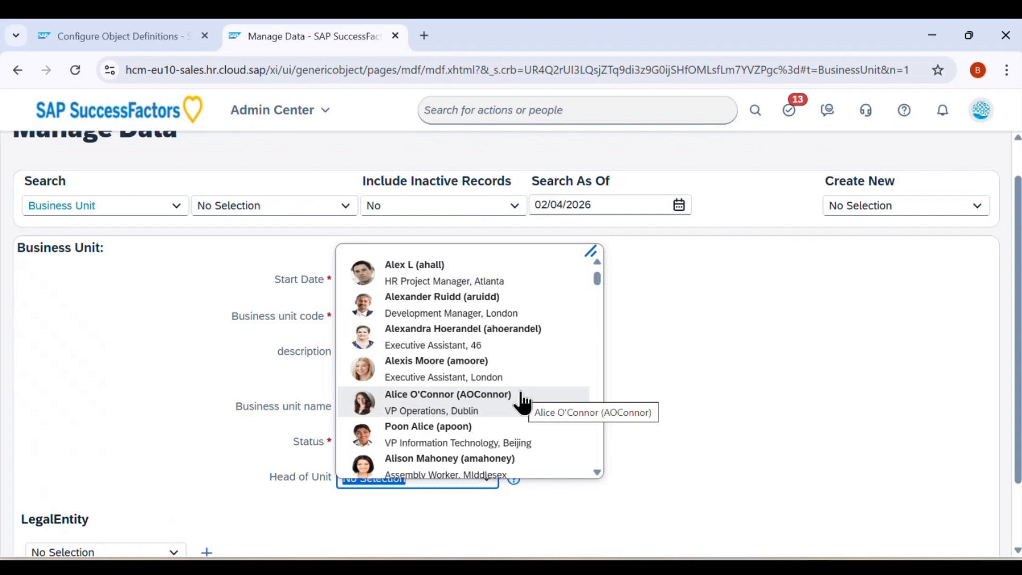
{"action": "left_click", "coordinate": [733, 410]}
Try to save the Rahul Production BU record with no head of unit or legal entity assigned
{"action": "scroll", "coordinate": [713, 418], "scroll_direction": "down", "scroll_amount": 2}
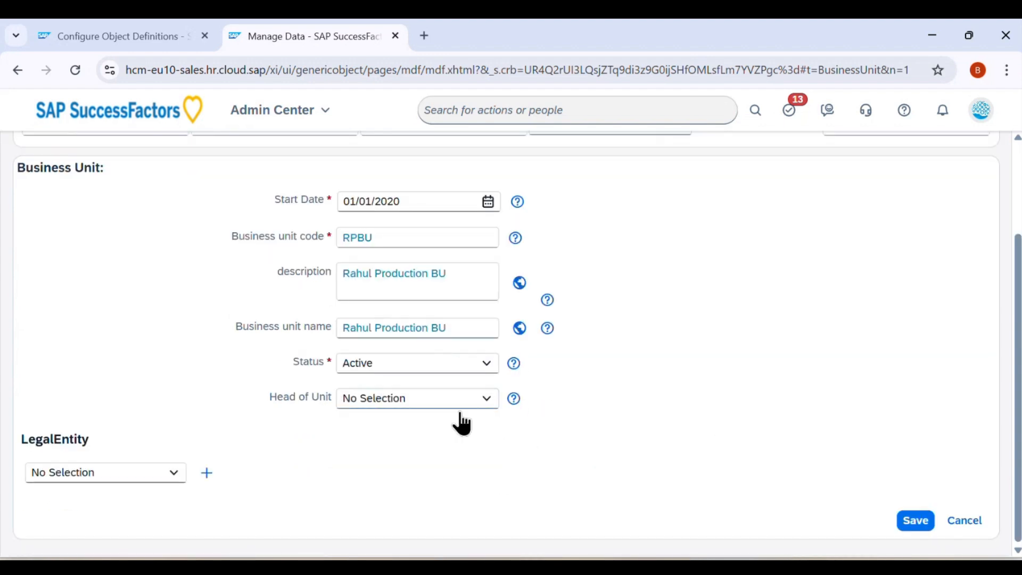
{"action": "scroll", "coordinate": [577, 416], "scroll_direction": "up", "scroll_amount": 2}
{"action": "scroll", "coordinate": [577, 415], "scroll_direction": "down", "scroll_amount": 2}
{"action": "scroll", "coordinate": [577, 415], "scroll_direction": "up", "scroll_amount": 2}
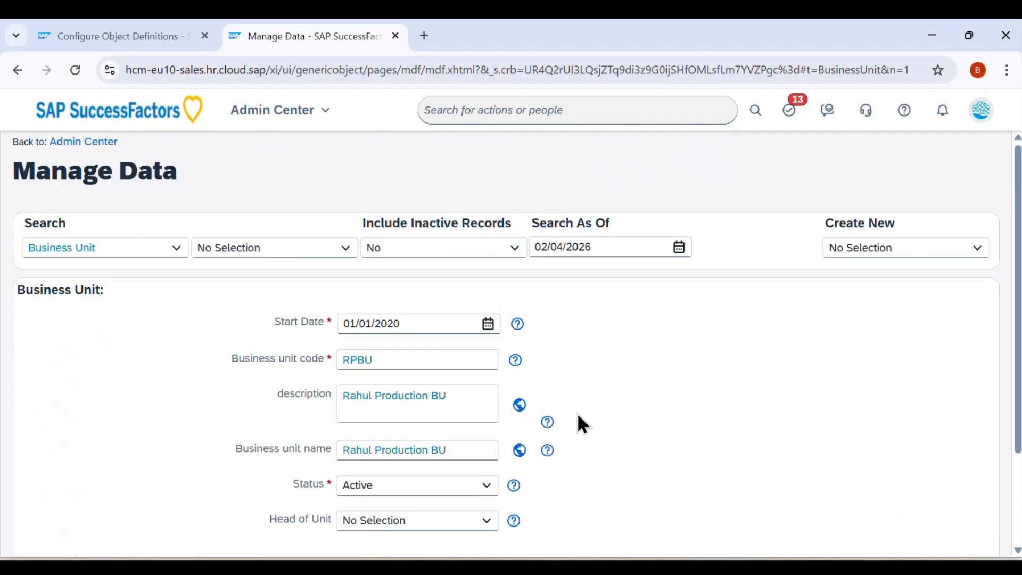
{"action": "scroll", "coordinate": [612, 462], "scroll_direction": "down", "scroll_amount": 2}
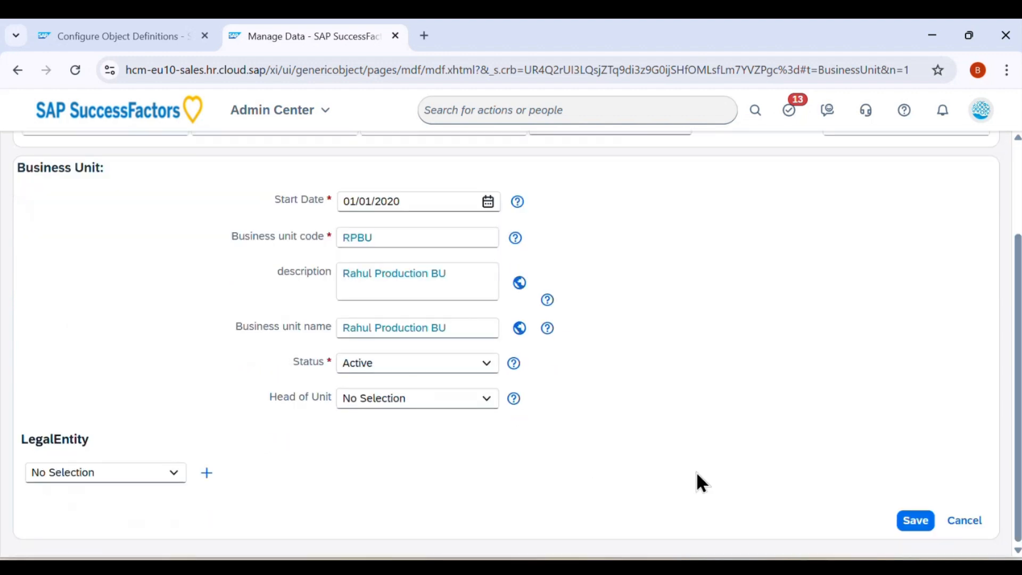
{"action": "left_click", "coordinate": [918, 522]}
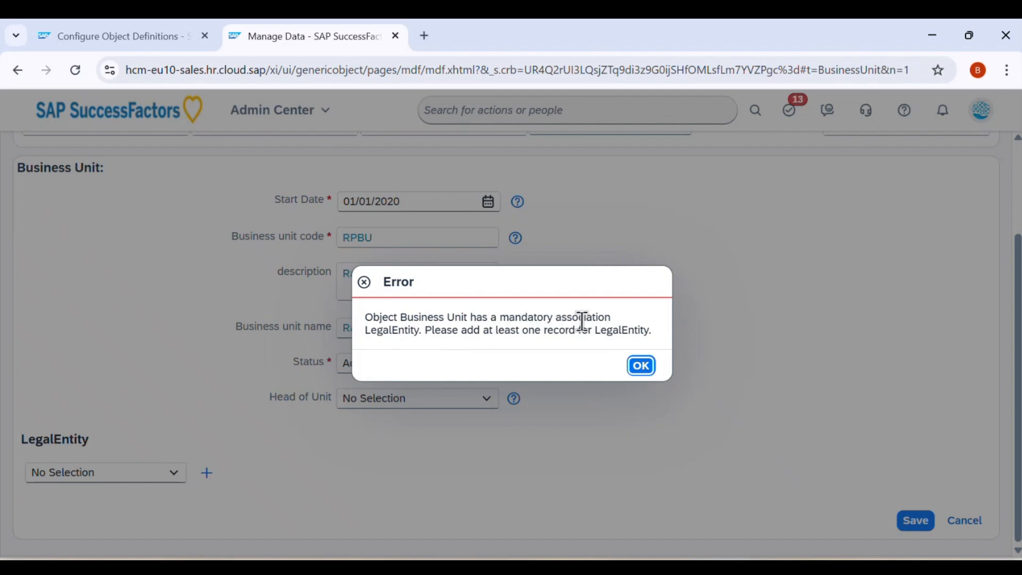
{"action": "left_click", "coordinate": [637, 366]}
Switch to the Key Data Structure notes in Notion and examine the Reliance organization hierarchy diagram above the structure unit descriptions
{"action": "mouse_move", "coordinate": [584, 565]}
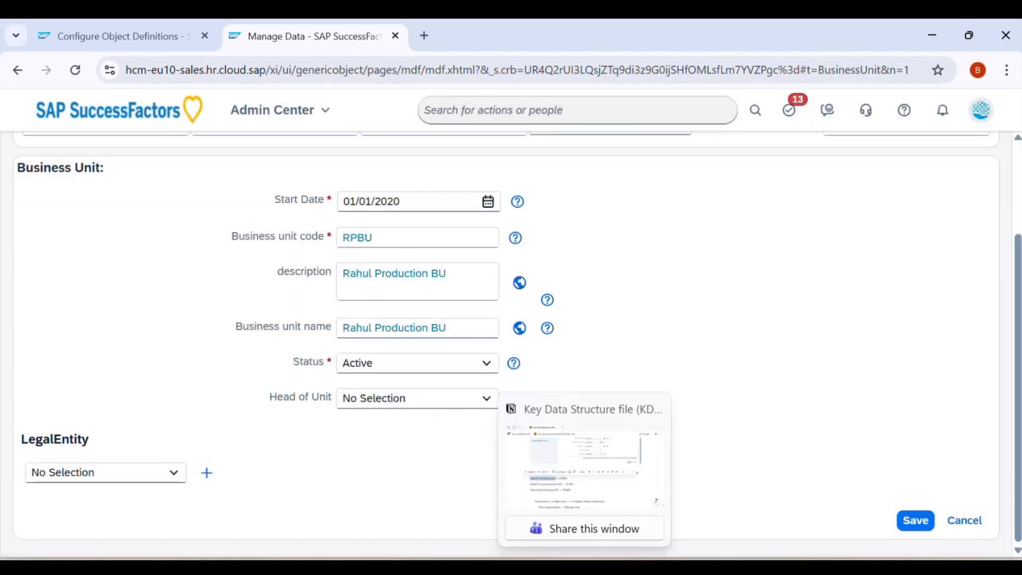
{"action": "left_click", "coordinate": [572, 474]}
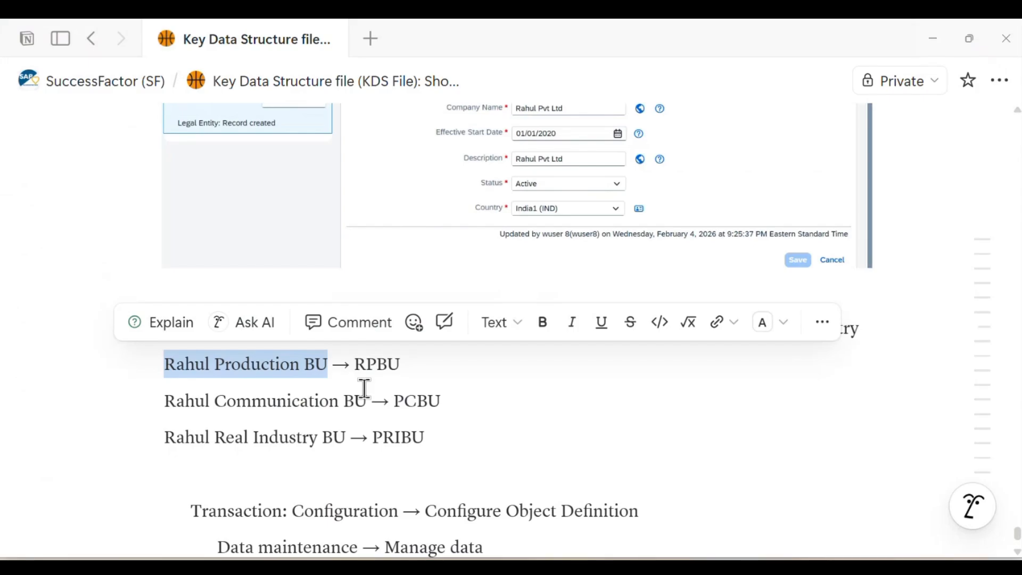
{"action": "scroll", "coordinate": [447, 412], "scroll_direction": "down", "scroll_amount": 10}
{"action": "scroll", "coordinate": [459, 419], "scroll_direction": "up", "scroll_amount": 20}
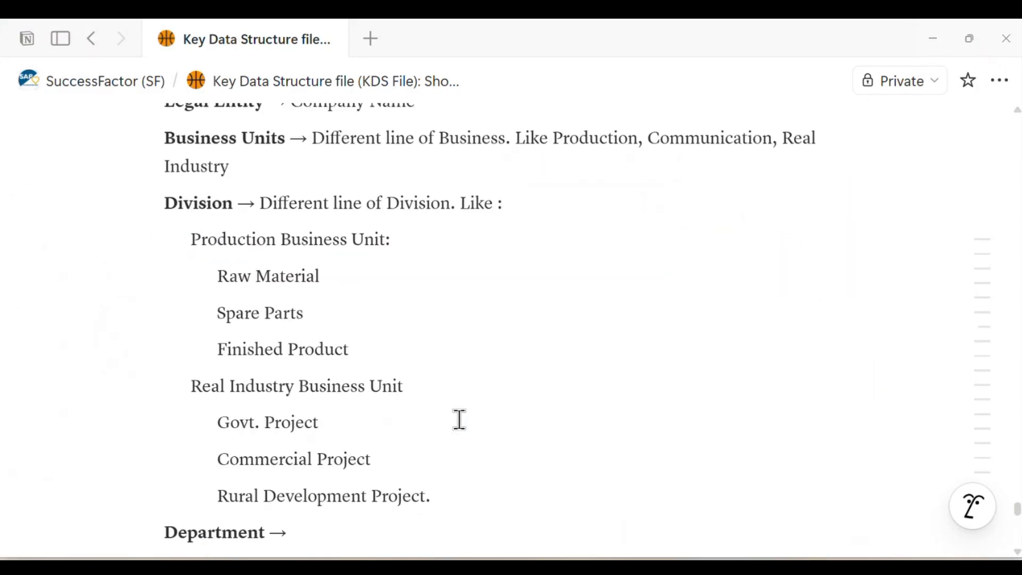
{"action": "scroll", "coordinate": [459, 420], "scroll_direction": "down", "scroll_amount": 2}
{"action": "scroll", "coordinate": [458, 420], "scroll_direction": "up", "scroll_amount": 2}
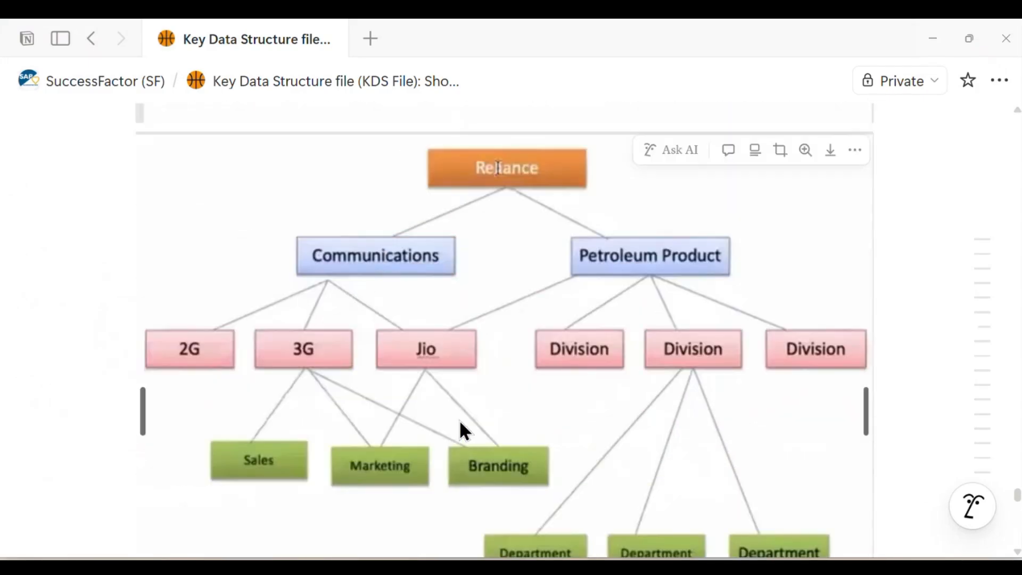
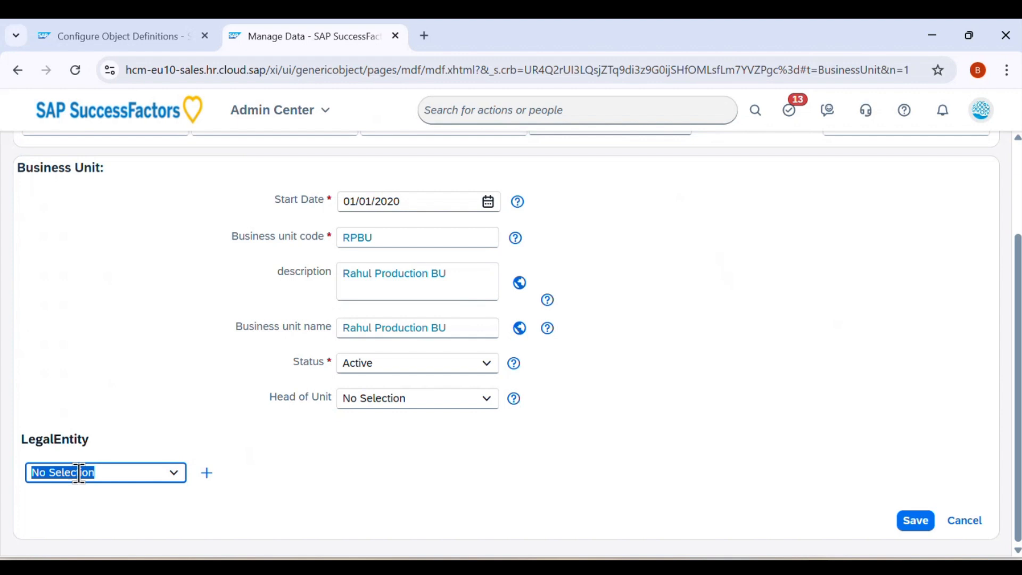
Return to the Business Unit record in SuccessFactors and assign Rahul Pvt Ltd (RPL) as its legal entity
{"action": "type", "text": "Ruh"}
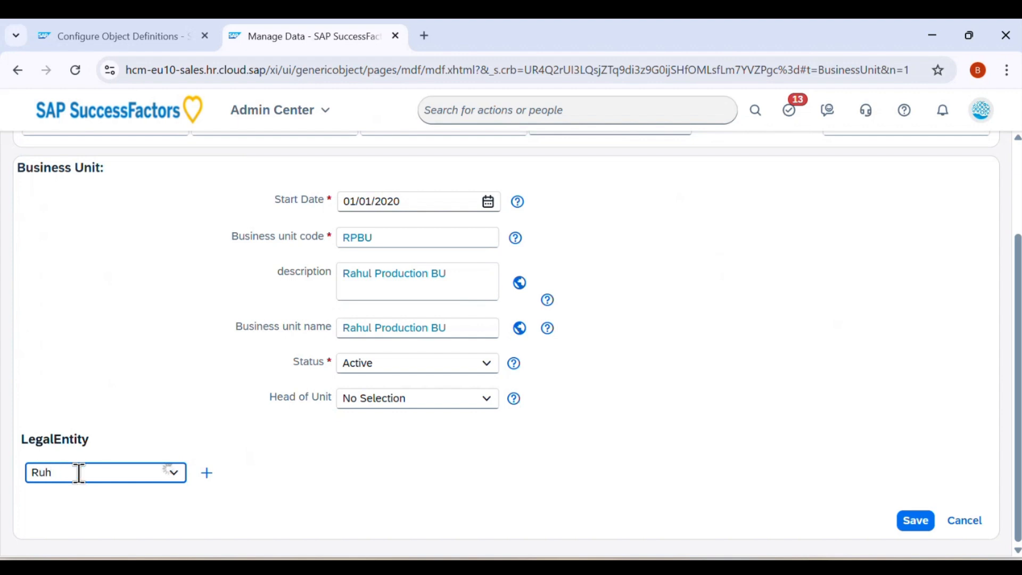
{"action": "left_click", "coordinate": [289, 466]}
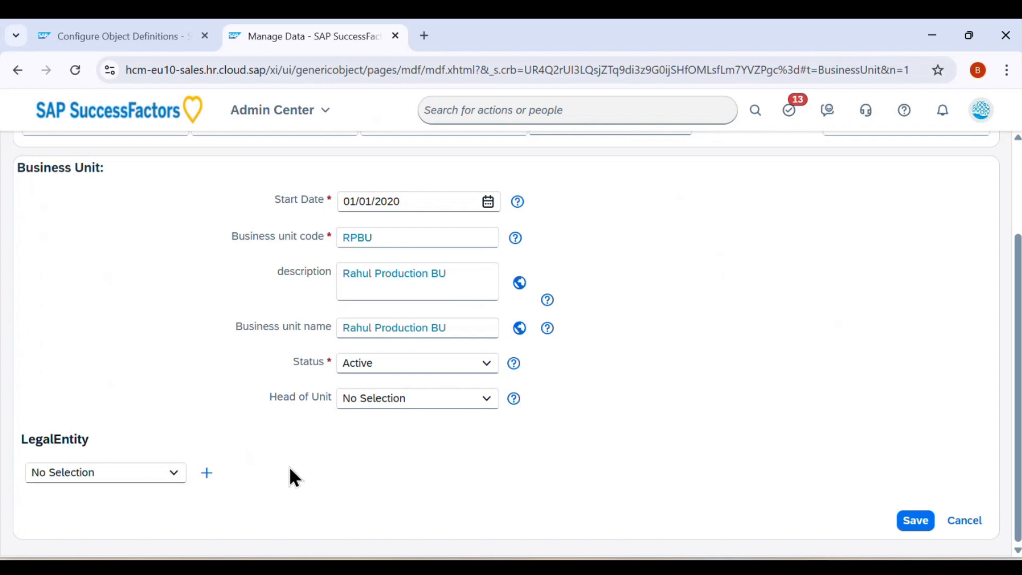
{"action": "left_click", "coordinate": [90, 474]}
{"action": "type", "text": "Rah"}
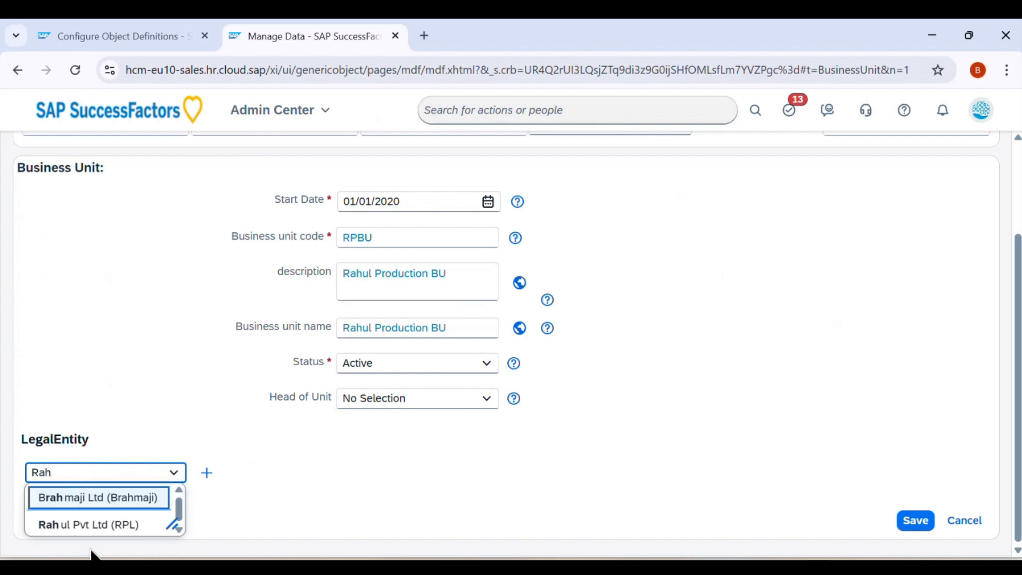
{"action": "left_click", "coordinate": [131, 526]}
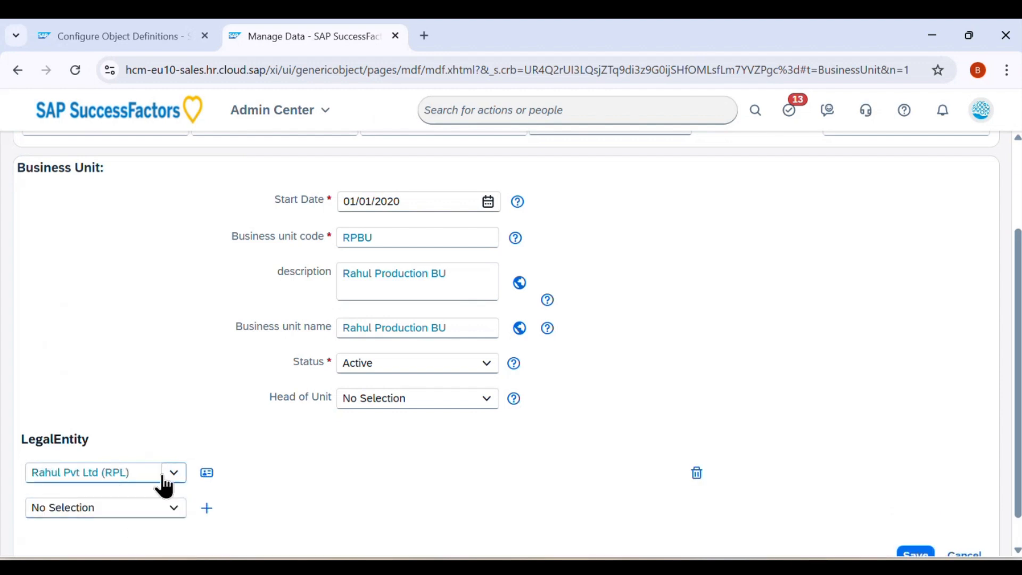
Examine the Associations section of the Business Unit object definition, checking the cust_LegalEntity association and its destination object
{"action": "left_click", "coordinate": [96, 24]}
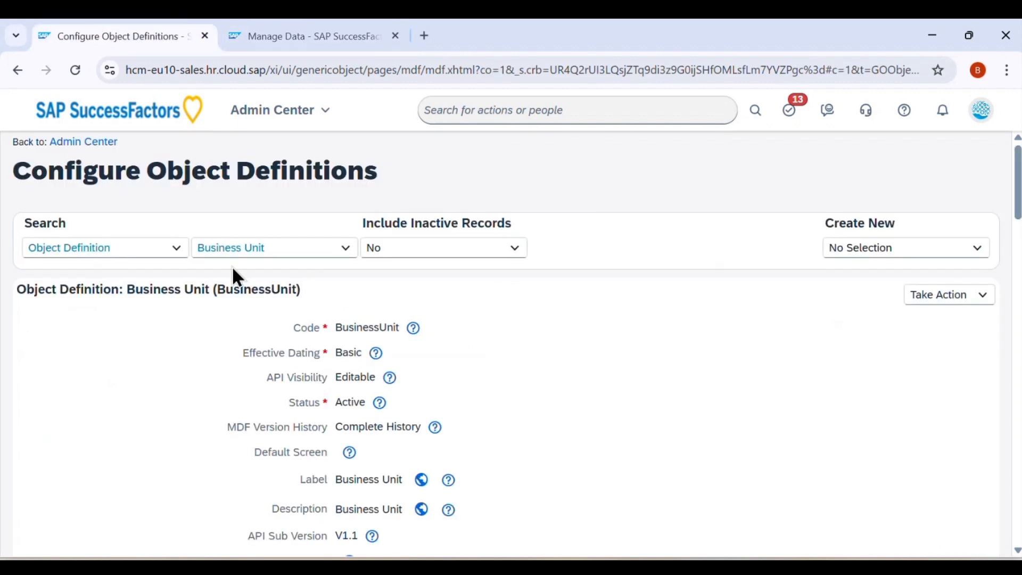
{"action": "scroll", "coordinate": [593, 372], "scroll_direction": "down", "scroll_amount": 15}
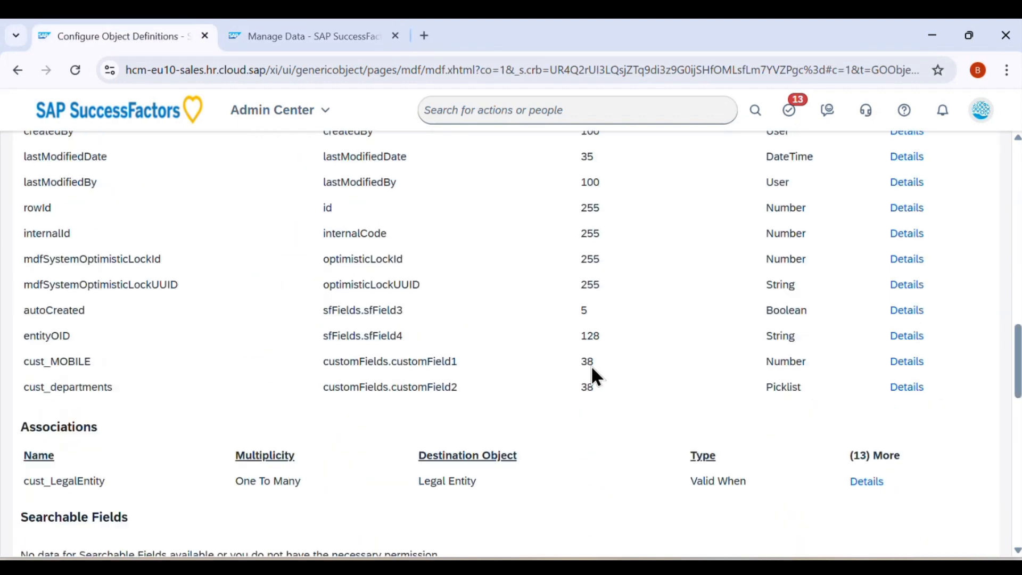
{"action": "scroll", "coordinate": [592, 367], "scroll_direction": "up", "scroll_amount": 1}
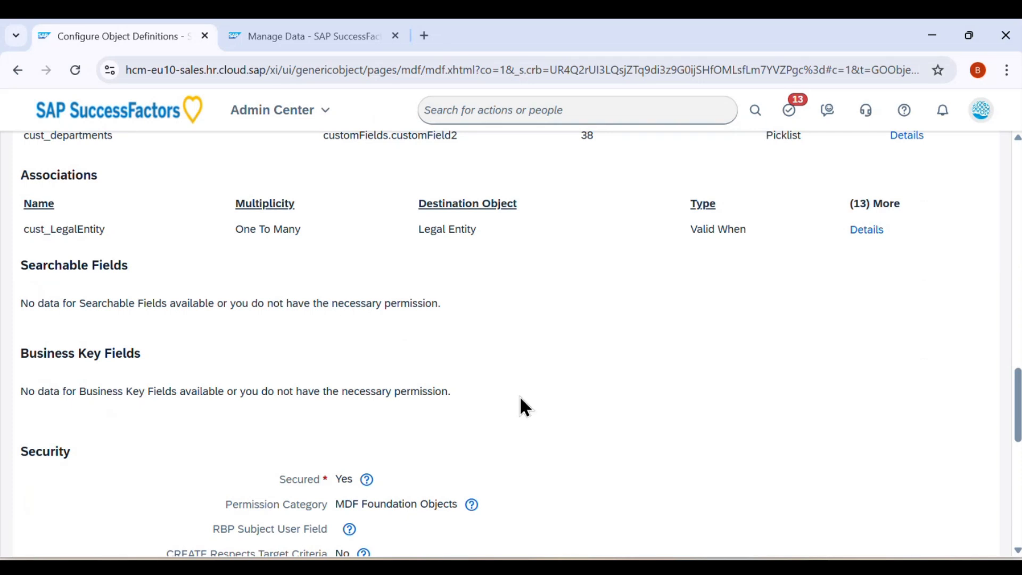
{"action": "scroll", "coordinate": [109, 302], "scroll_direction": "up", "scroll_amount": 3}
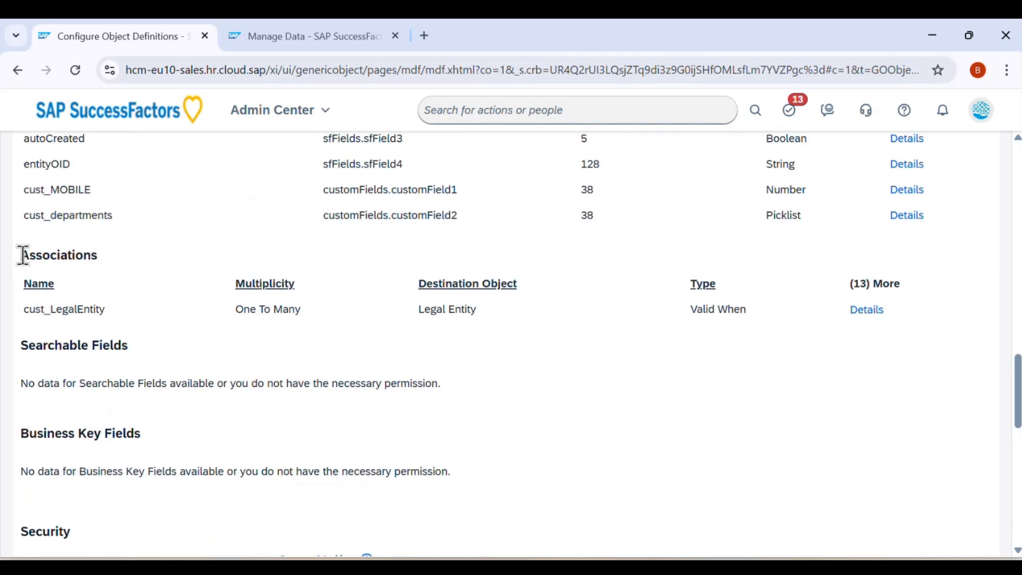
{"action": "left_click_drag", "start_coordinate": [23, 255], "coordinate": [130, 261]}
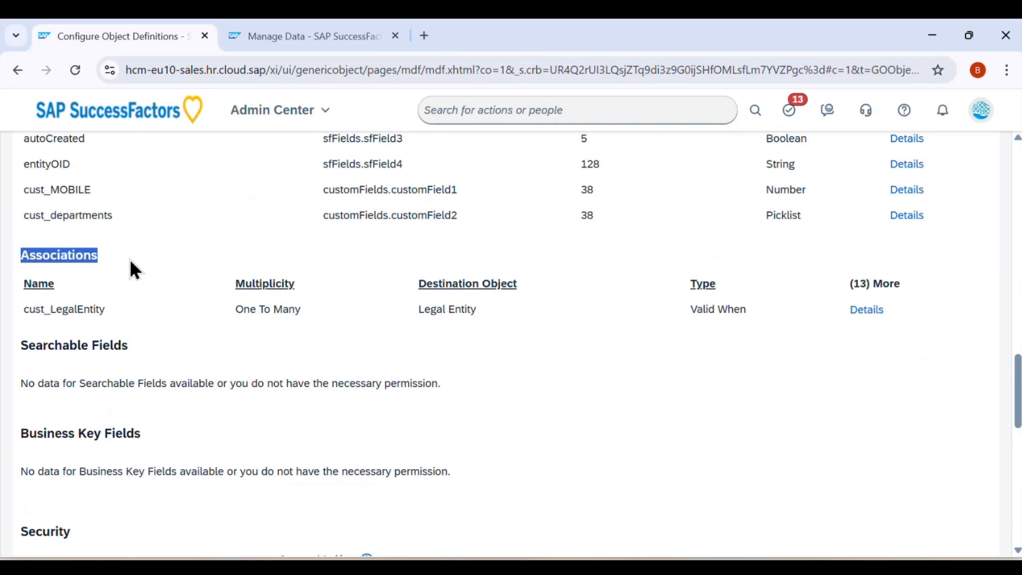
{"action": "left_click_drag", "start_coordinate": [25, 309], "coordinate": [120, 314]}
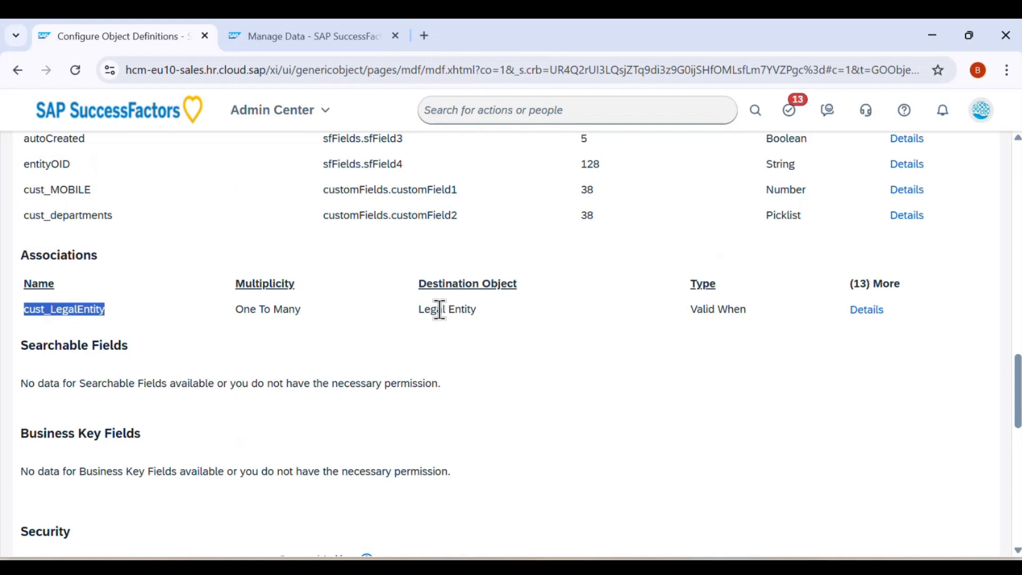
{"action": "left_click_drag", "start_coordinate": [417, 310], "coordinate": [488, 310]}
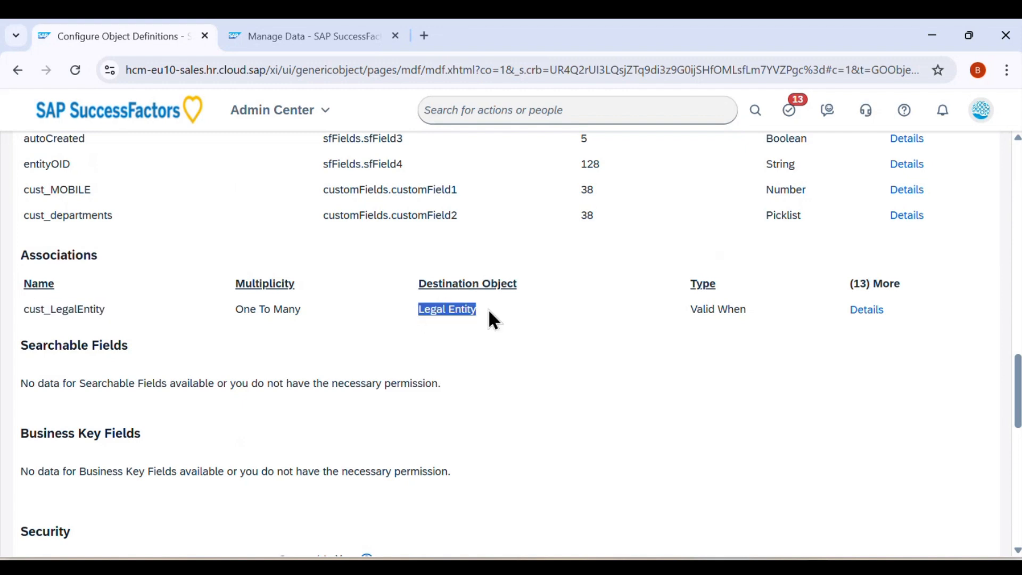
Switch to the Notion notes to examine the Reliance hierarchy diagram, and compare it with the Associations section of the Business Unit object definition
{"action": "mouse_move", "coordinate": [581, 565]}
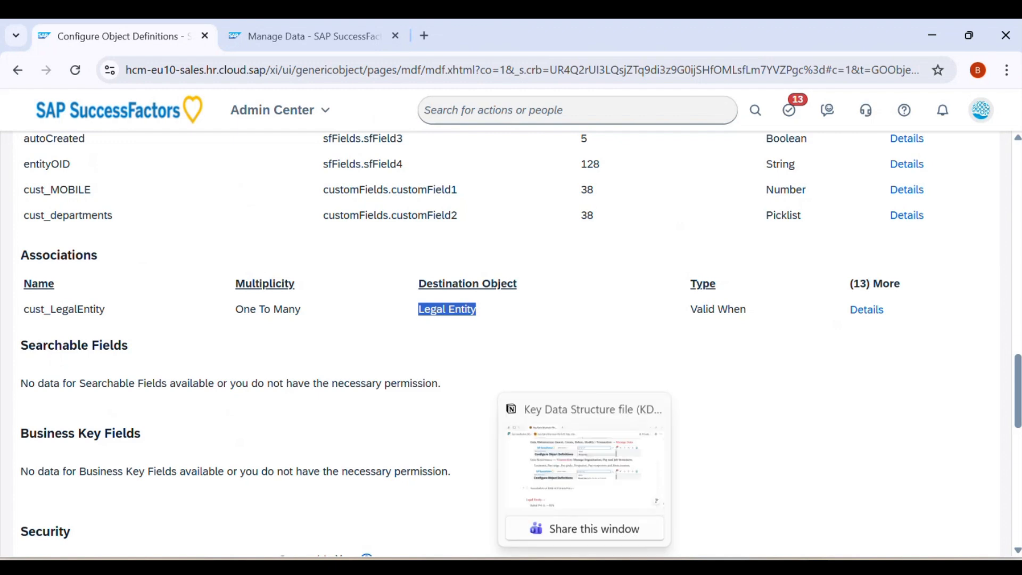
{"action": "left_click", "coordinate": [601, 490]}
{"action": "scroll", "coordinate": [356, 340], "scroll_direction": "up", "scroll_amount": 20}
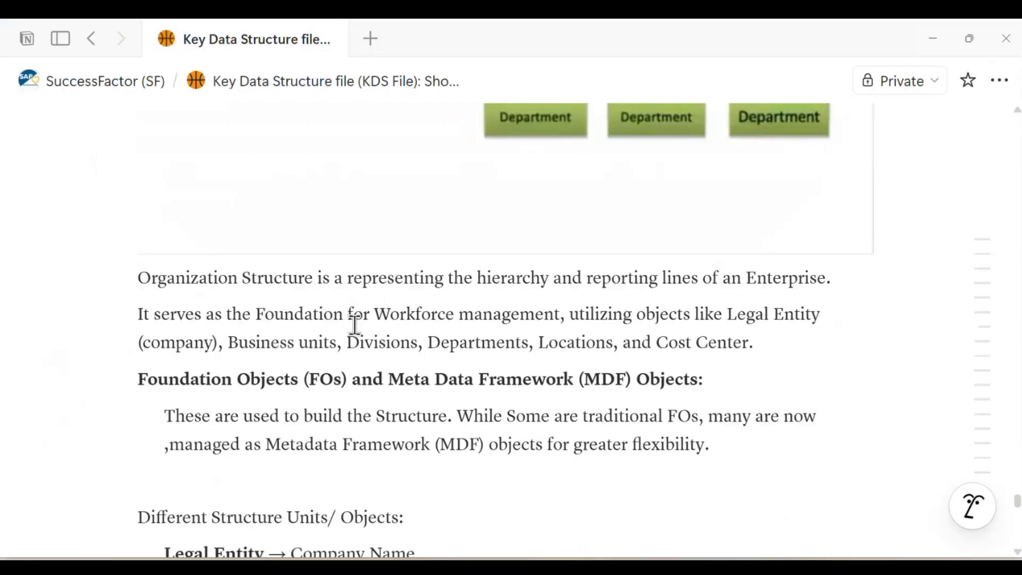
{"action": "scroll", "coordinate": [354, 323], "scroll_direction": "up", "scroll_amount": 3}
{"action": "scroll", "coordinate": [497, 297], "scroll_direction": "down", "scroll_amount": 3}
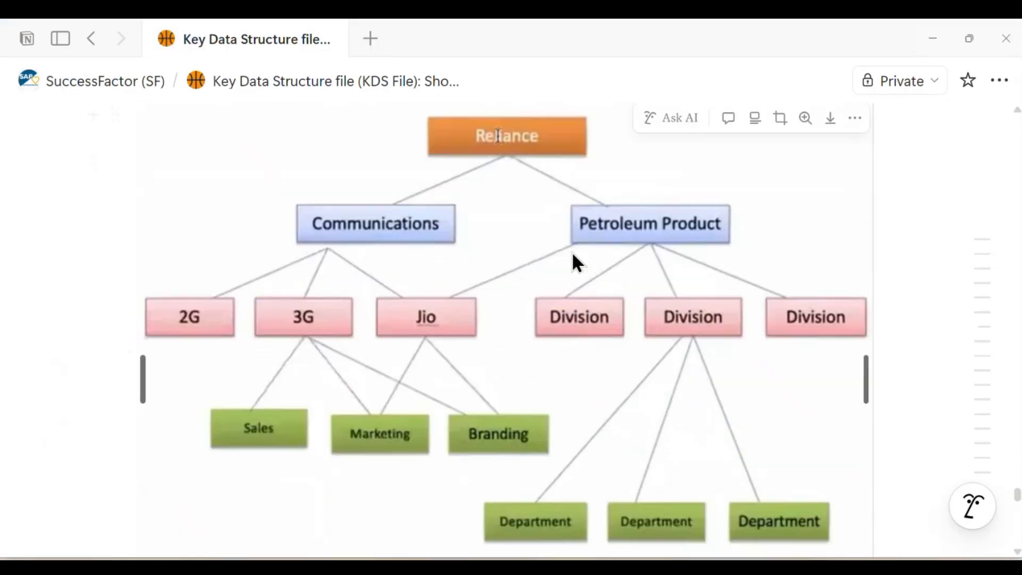
{"action": "scroll", "coordinate": [597, 426], "scroll_direction": "up", "scroll_amount": 2}
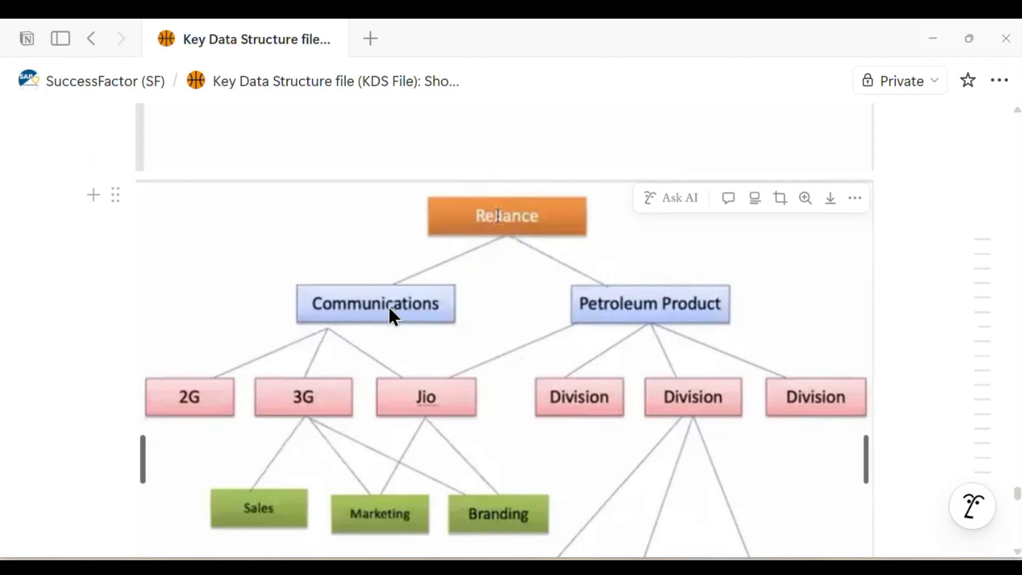
{"action": "scroll", "coordinate": [394, 365], "scroll_direction": "down", "scroll_amount": 3}
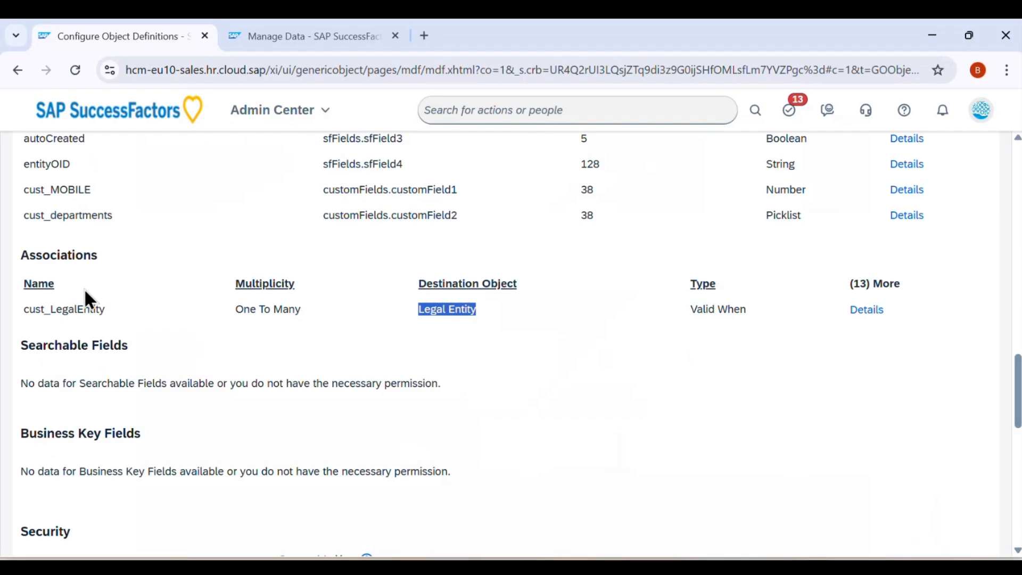
{"action": "left_click_drag", "start_coordinate": [20, 255], "coordinate": [113, 256]}
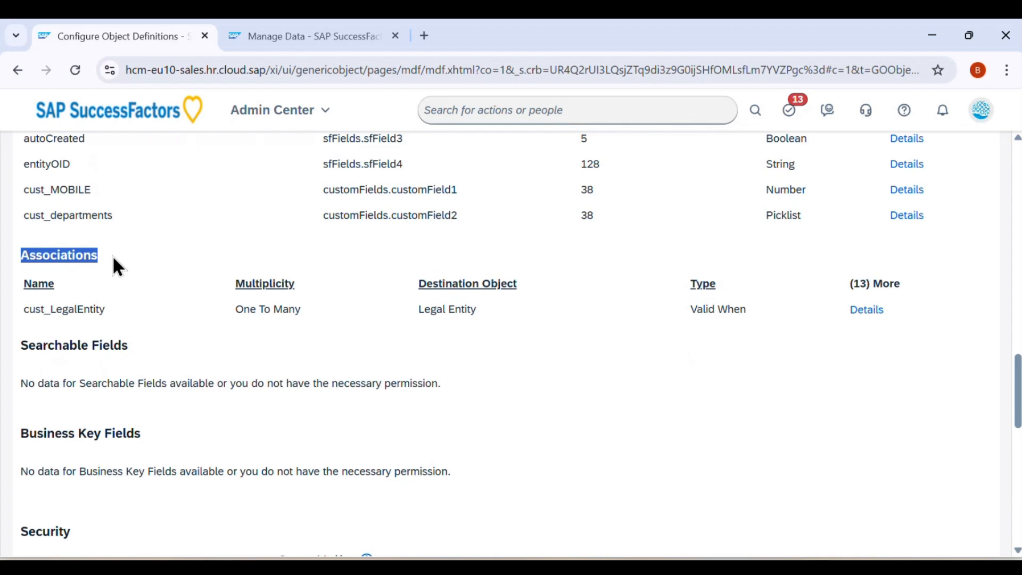
{"action": "left_click", "coordinate": [126, 301]}
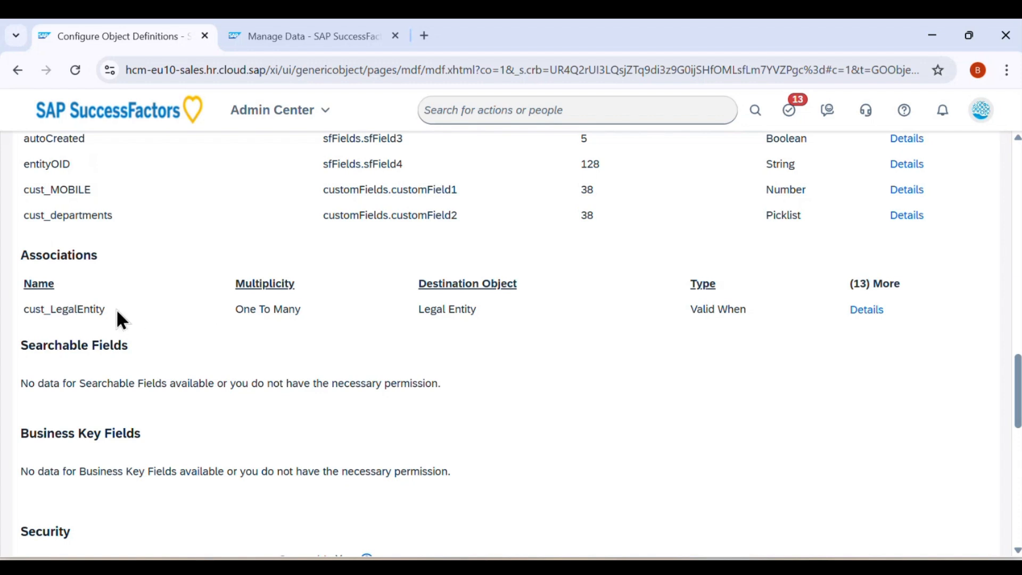
Return to the Rahul Production BU record in Manage Data, check its field values and legal entity, and save it
{"action": "left_click", "coordinate": [286, 42]}
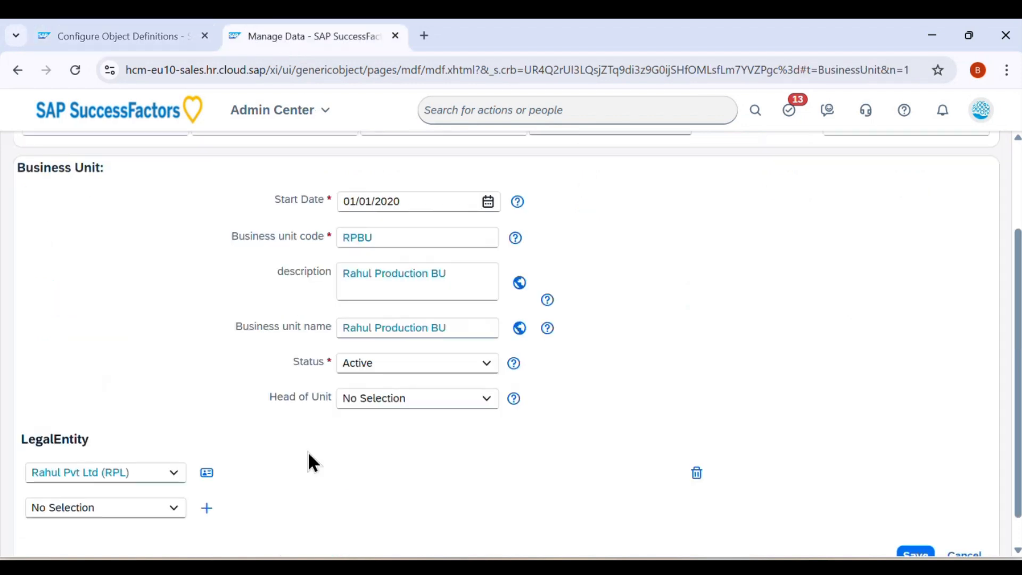
{"action": "scroll", "coordinate": [308, 452], "scroll_direction": "down", "scroll_amount": 1}
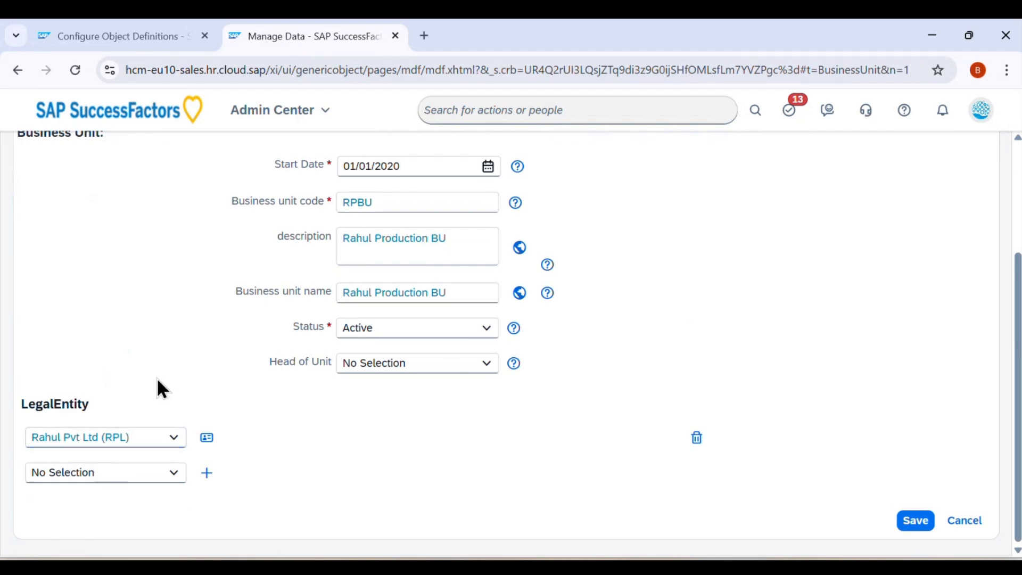
{"action": "scroll", "coordinate": [156, 378], "scroll_direction": "up", "scroll_amount": 3}
{"action": "scroll", "coordinate": [26, 322], "scroll_direction": "down", "scroll_amount": 2}
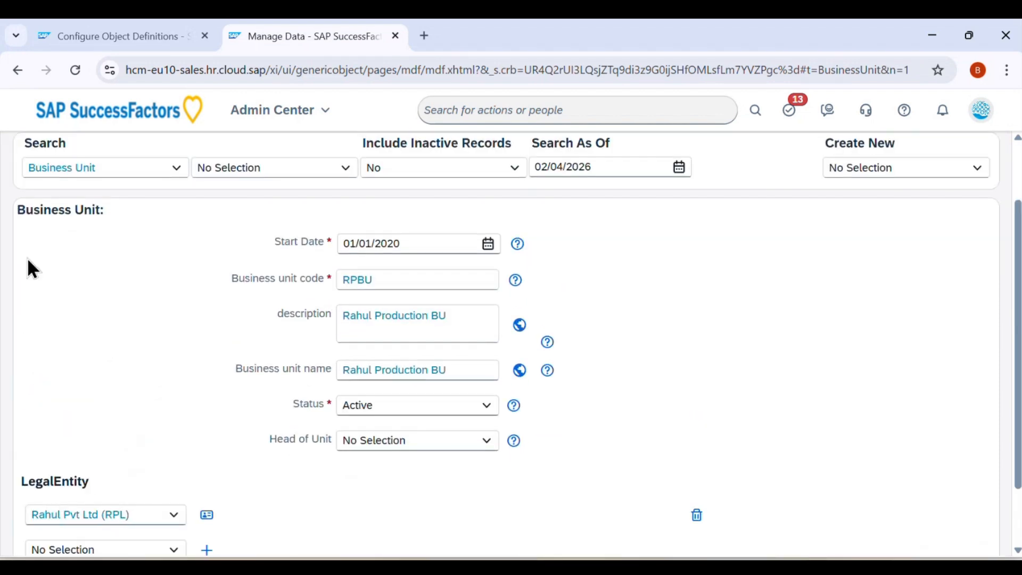
{"action": "scroll", "coordinate": [117, 367], "scroll_direction": "down", "scroll_amount": 2}
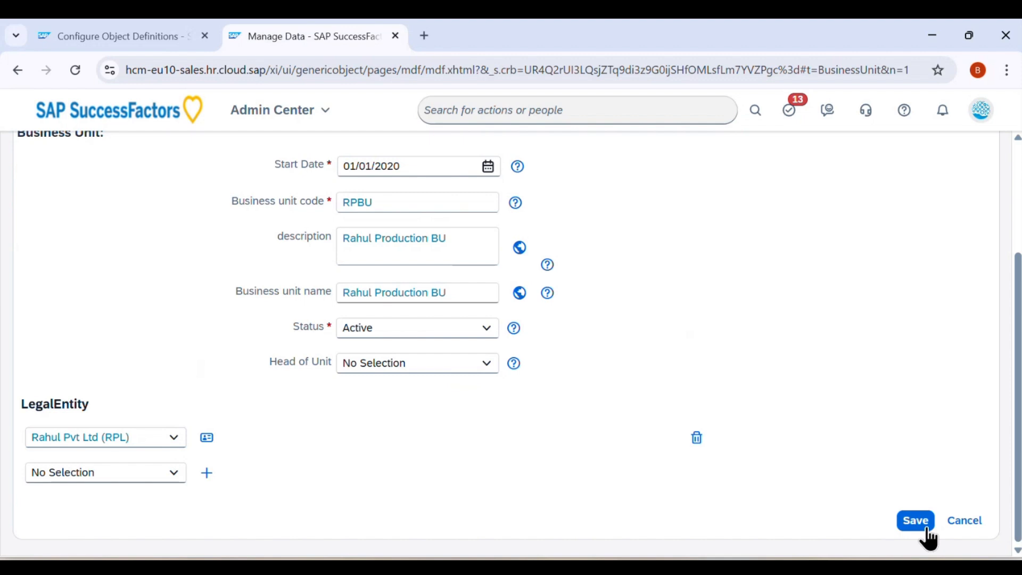
{"action": "left_click", "coordinate": [915, 522]}
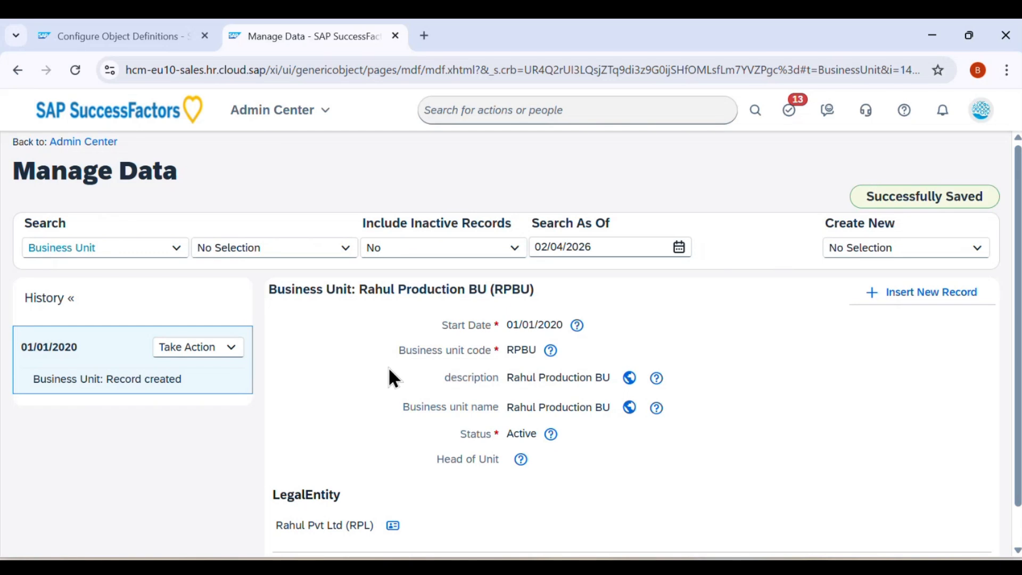
Review the saved Rahul Production BU record, checking its title, code, name, status and legal entity
{"action": "left_click_drag", "start_coordinate": [360, 289], "coordinate": [543, 300]}
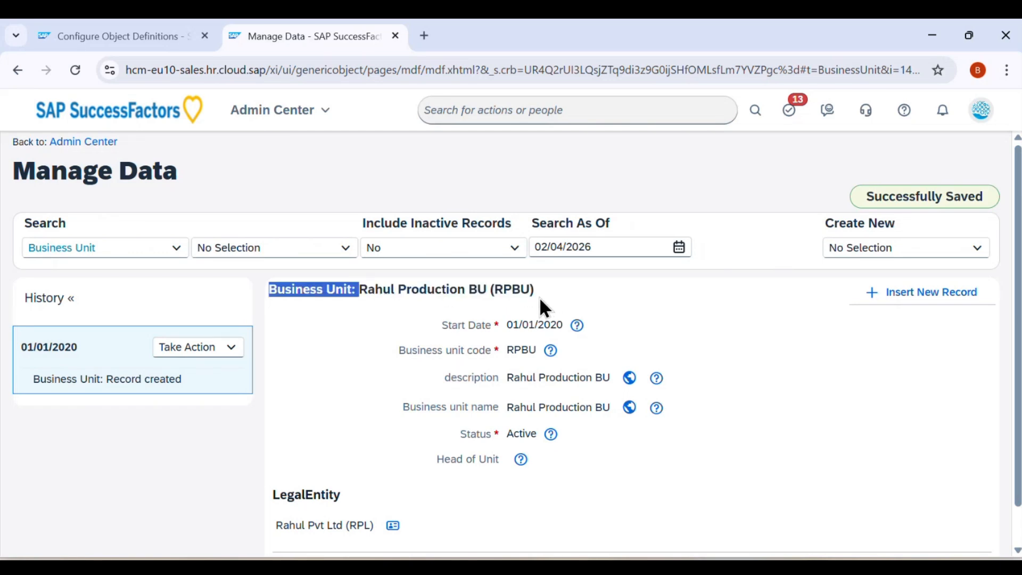
{"action": "left_click", "coordinate": [538, 296]}
{"action": "scroll", "coordinate": [537, 296], "scroll_direction": "down", "scroll_amount": 1}
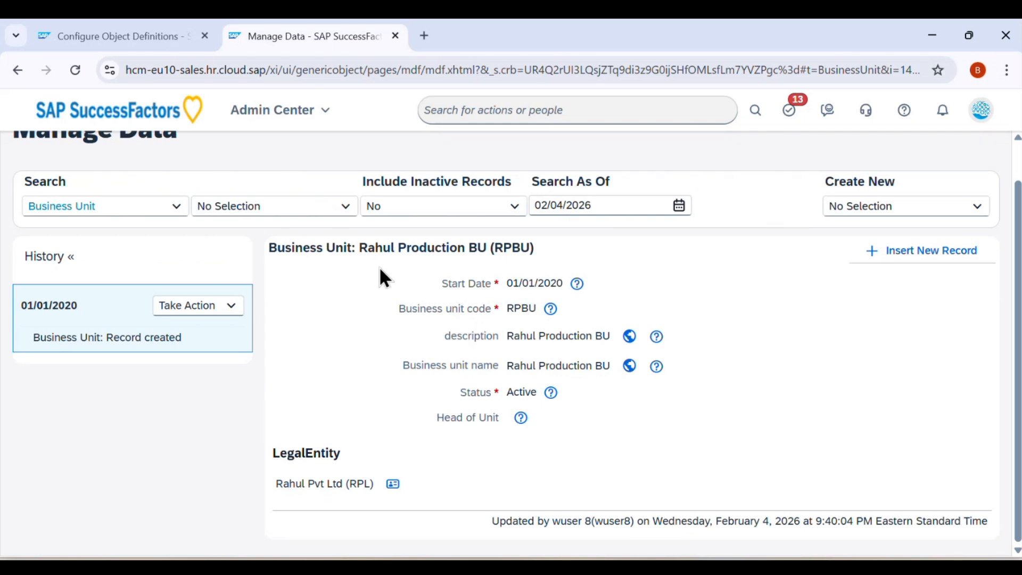
{"action": "left_click_drag", "start_coordinate": [407, 247], "coordinate": [501, 248]}
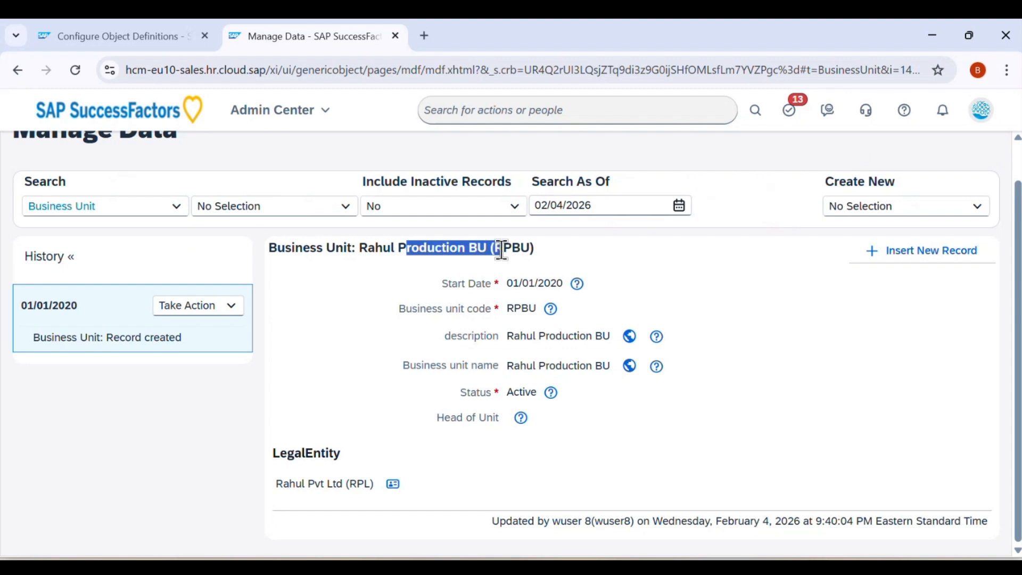
{"action": "left_click", "coordinate": [372, 420]}
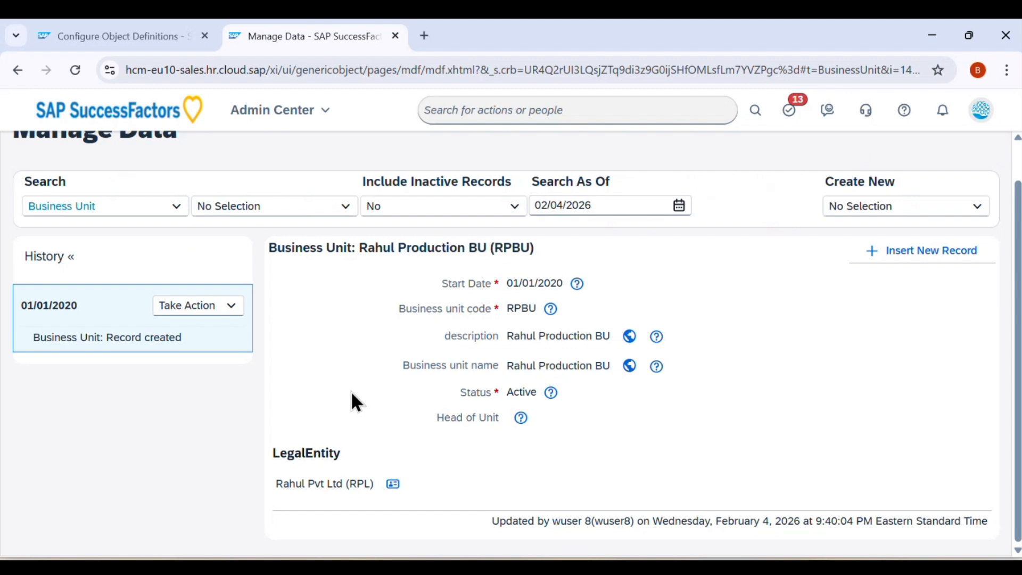
{"action": "left_click", "coordinate": [873, 206]}
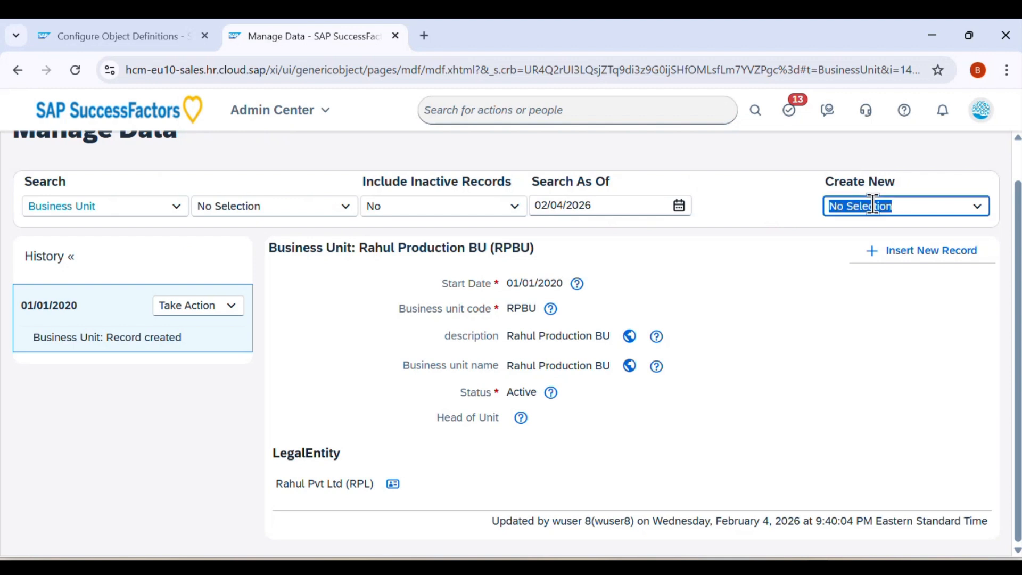
{"action": "left_click", "coordinate": [808, 306]}
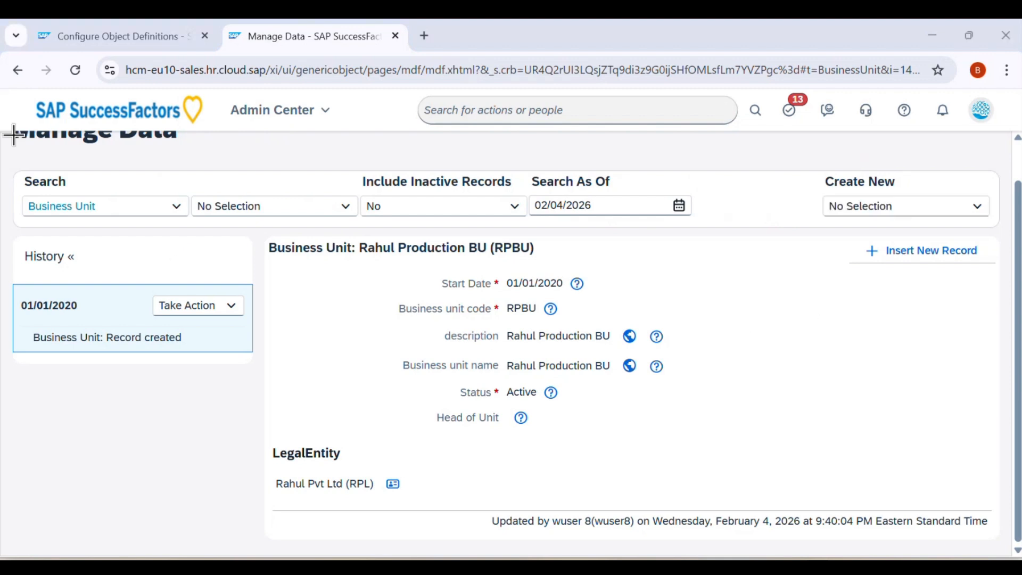
Capture a screenshot of the saved Rahul Production BU record and paste it below the Data maintenance line in the Notion notes
{"action": "key", "text": "super+shift+s"}
{"action": "left_click_drag", "start_coordinate": [15, 149], "coordinate": [1013, 520]}
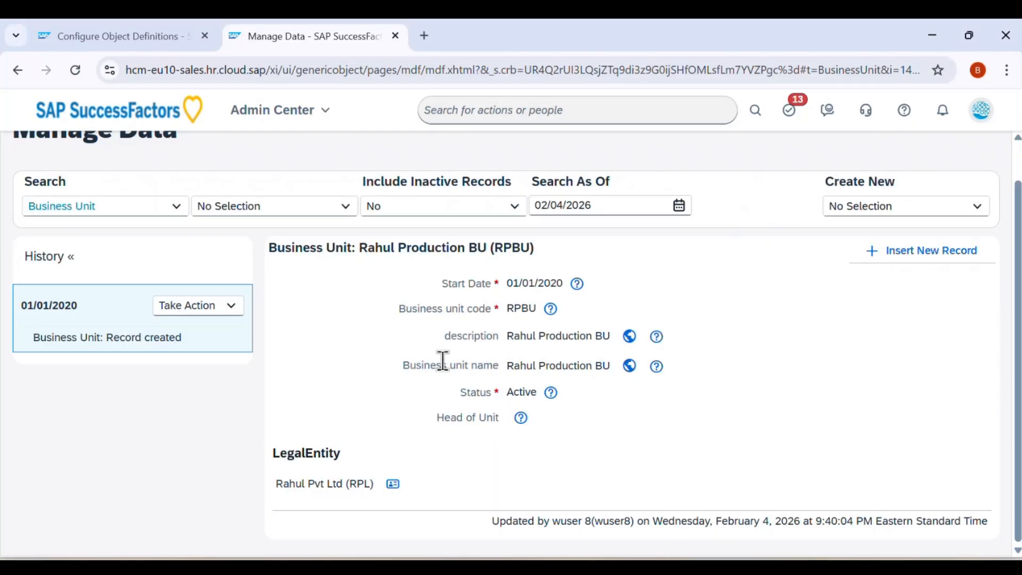
{"action": "key", "text": "alt+Tab"}
{"action": "scroll", "coordinate": [411, 362], "scroll_direction": "down", "scroll_amount": 20}
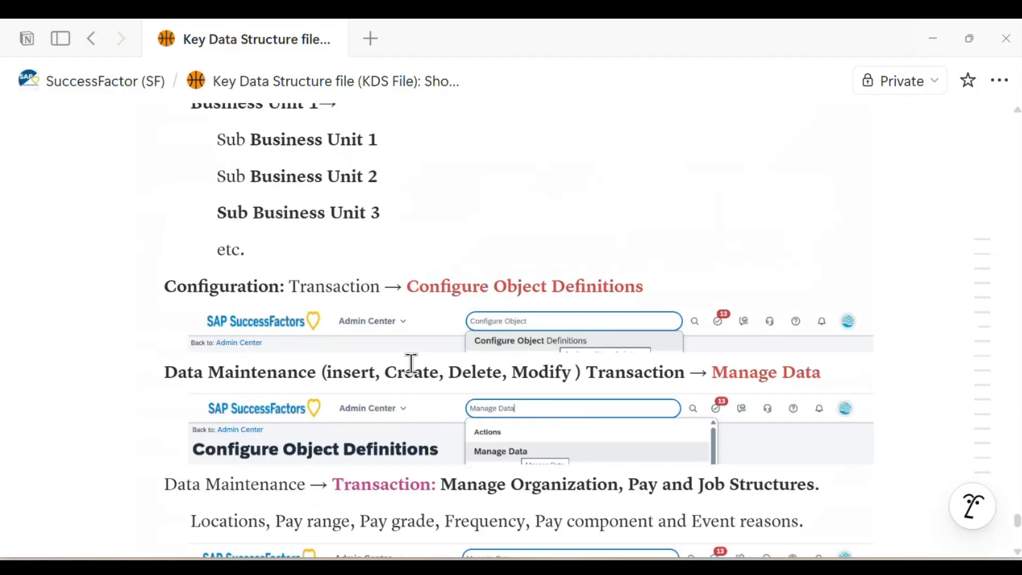
{"action": "scroll", "coordinate": [411, 362], "scroll_direction": "down", "scroll_amount": 10}
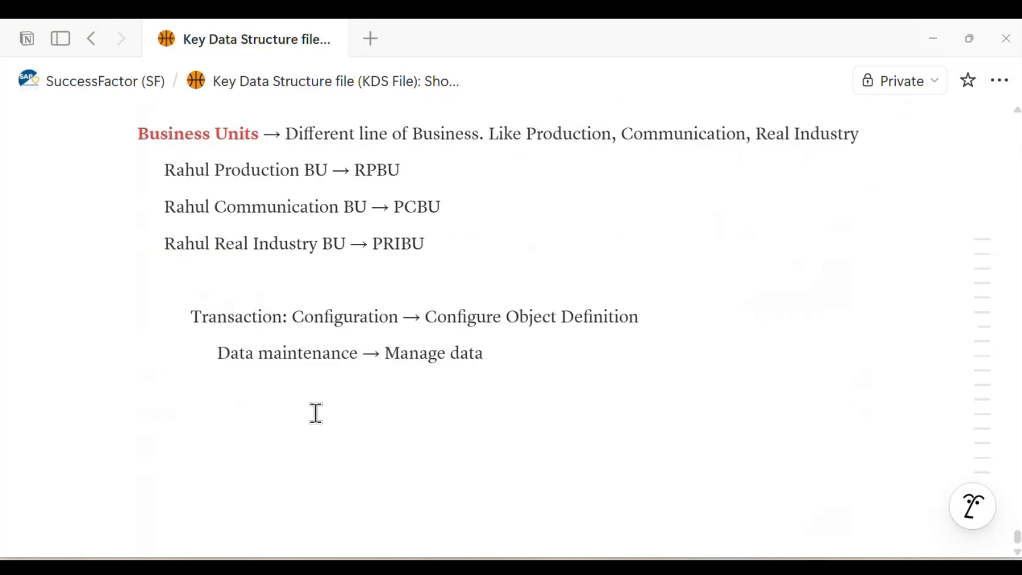
{"action": "left_click", "coordinate": [316, 412]}
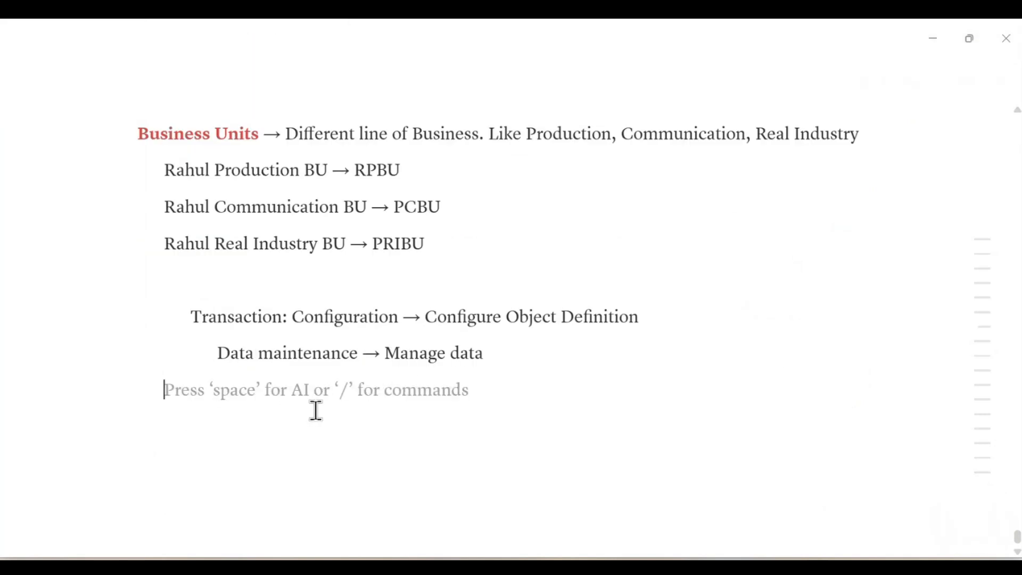
{"action": "key", "text": "ctrl+v"}
Return to Manage Data and start a new Business Unit record with the start date 01/01/2020
{"action": "key", "text": "alt+Tab"}
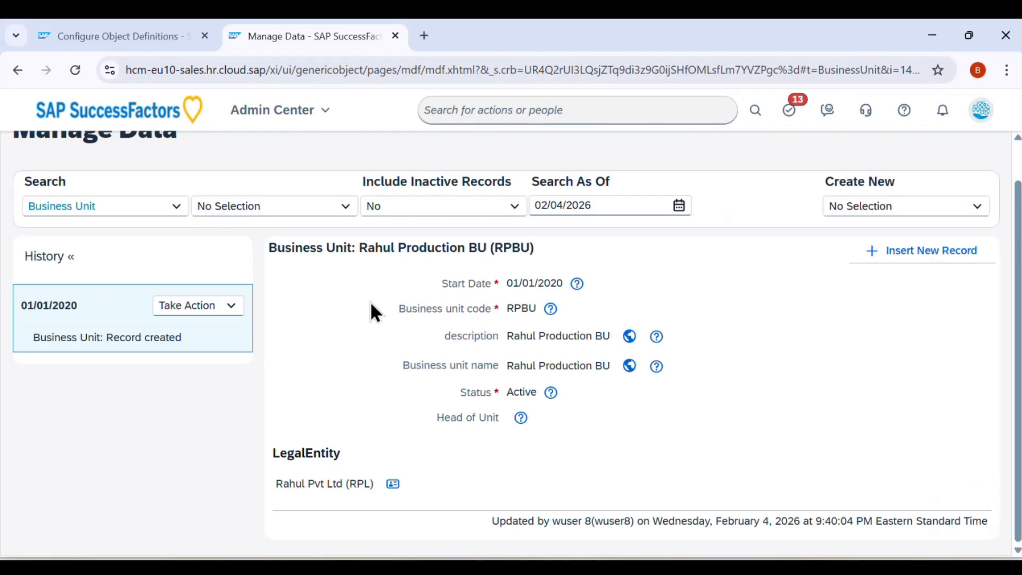
{"action": "left_click", "coordinate": [870, 208]}
{"action": "type", "text": "Business"}
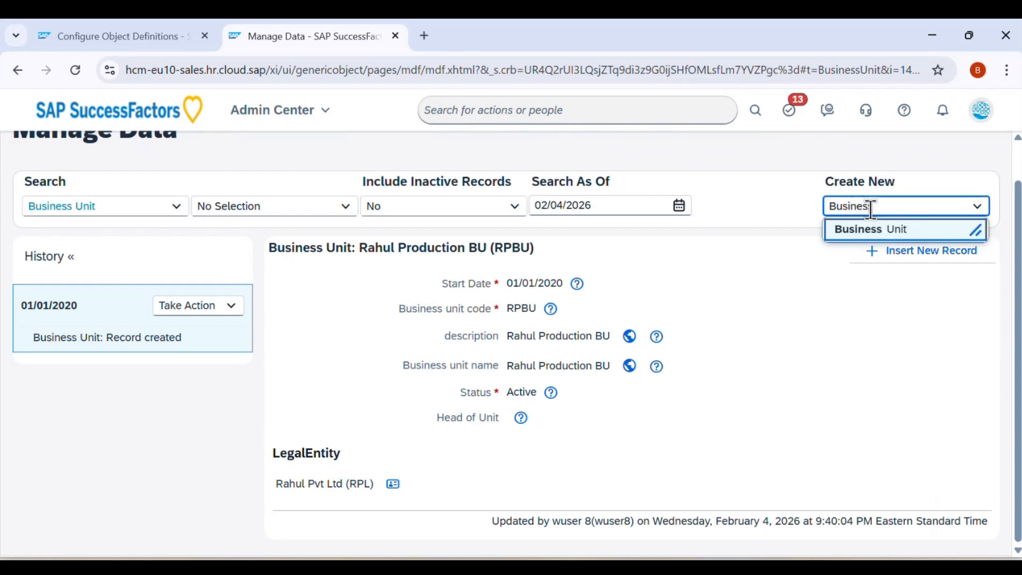
{"action": "left_click", "coordinate": [882, 232]}
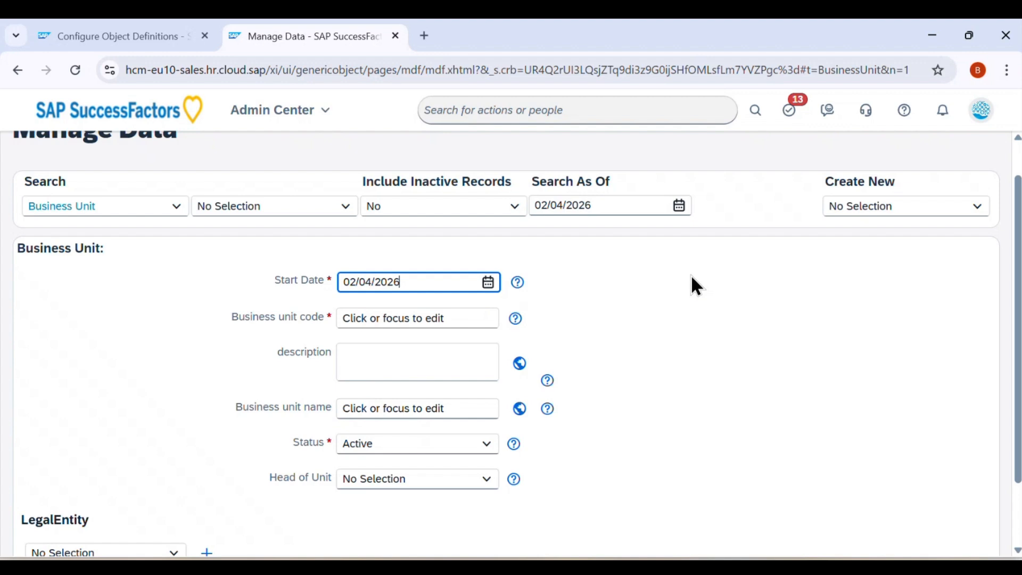
{"action": "left_click", "coordinate": [408, 282]}
{"action": "key", "text": "BackSpace"}
{"action": "key", "text": "BackSpace"}
{"action": "key", "text": "BackSpace"}
{"action": "key", "text": "BackSpace"}
{"action": "key", "text": "BackSpace"}
{"action": "key", "text": "BackSpace"}
{"action": "key", "text": "BackSpace"}
{"action": "key", "text": "BackSpace"}
{"action": "key", "text": "BackSpace"}
{"action": "key", "text": "BackSpace"}
{"action": "type", "text": "01/01/2020"}
Copy the code PCBU from the Notion notes and enter it as the new record's business unit code
{"action": "left_click", "coordinate": [394, 318]}
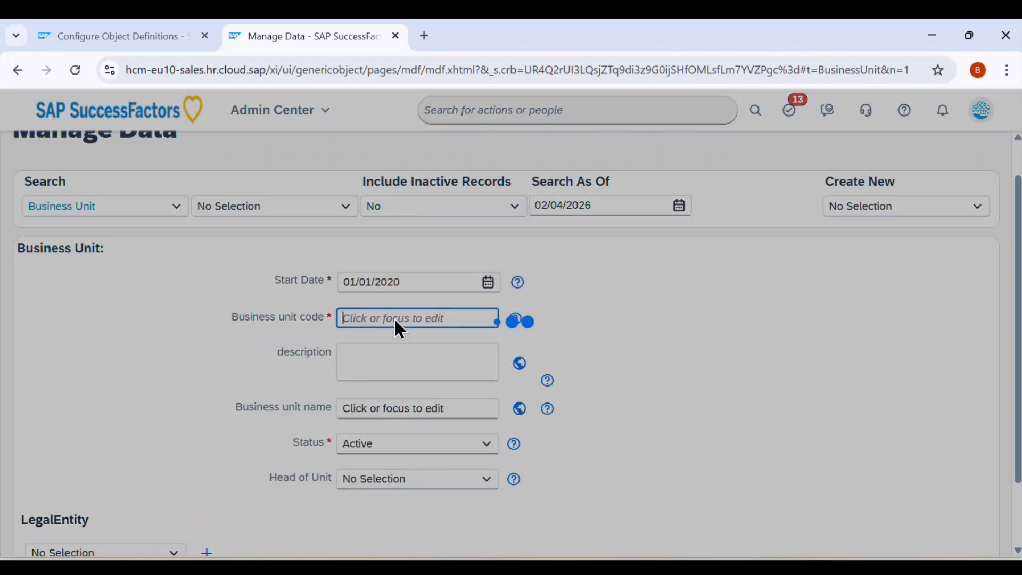
{"action": "left_click", "coordinate": [599, 567]}
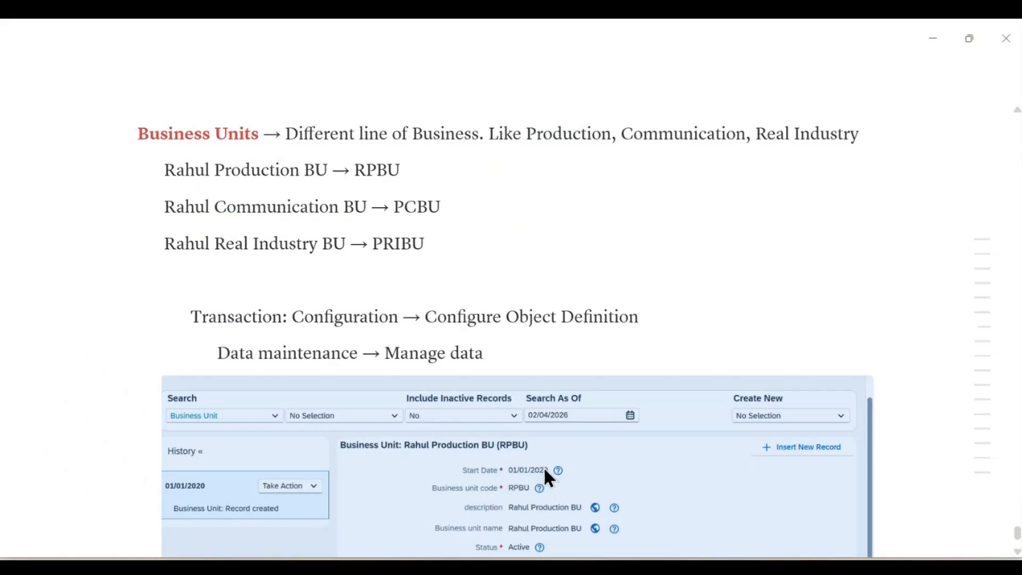
{"action": "left_click_drag", "start_coordinate": [395, 206], "coordinate": [481, 208]}
{"action": "key", "text": "ctrl+c"}
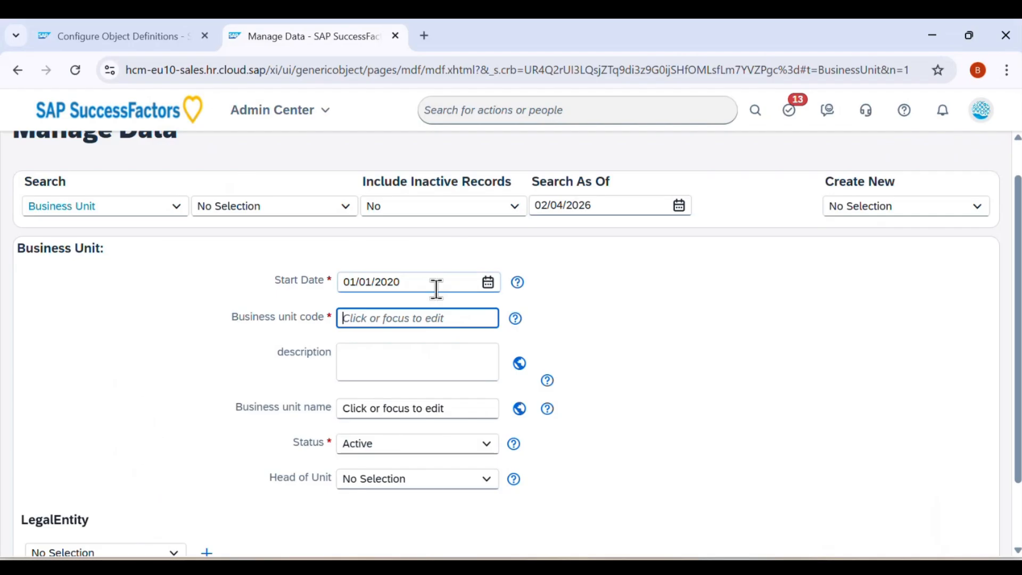
{"action": "key", "text": "alt+Tab"}
{"action": "key", "text": "ctrl+v"}
Copy Rahul Communication BU from the Notion notes into both the description and the business unit name of the new record
{"action": "left_click", "coordinate": [372, 357]}
{"action": "key", "text": "alt+Tab"}
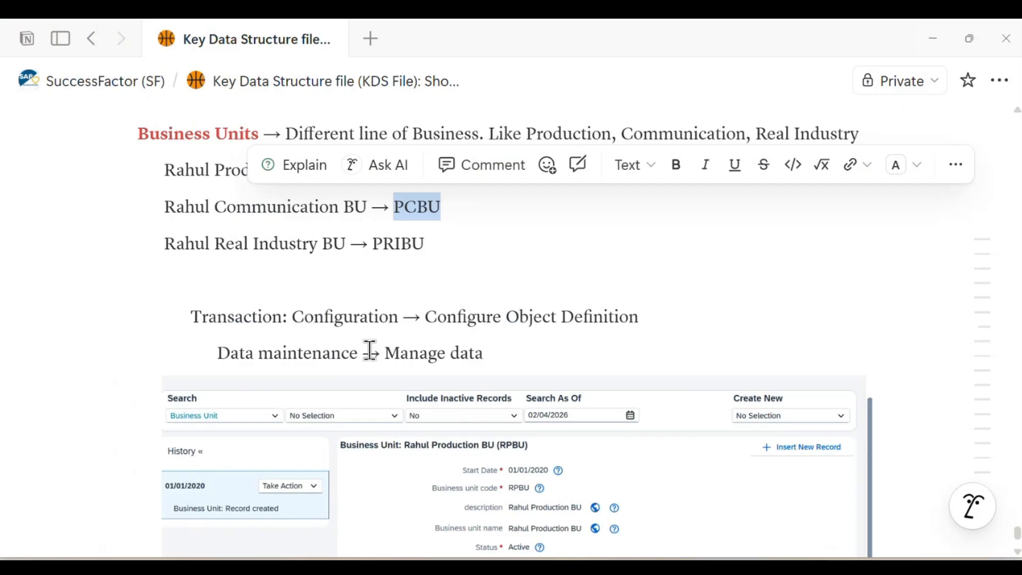
{"action": "left_click_drag", "start_coordinate": [367, 207], "coordinate": [165, 208]}
{"action": "key", "text": "ctrl+c"}
{"action": "key", "text": "alt+Tab"}
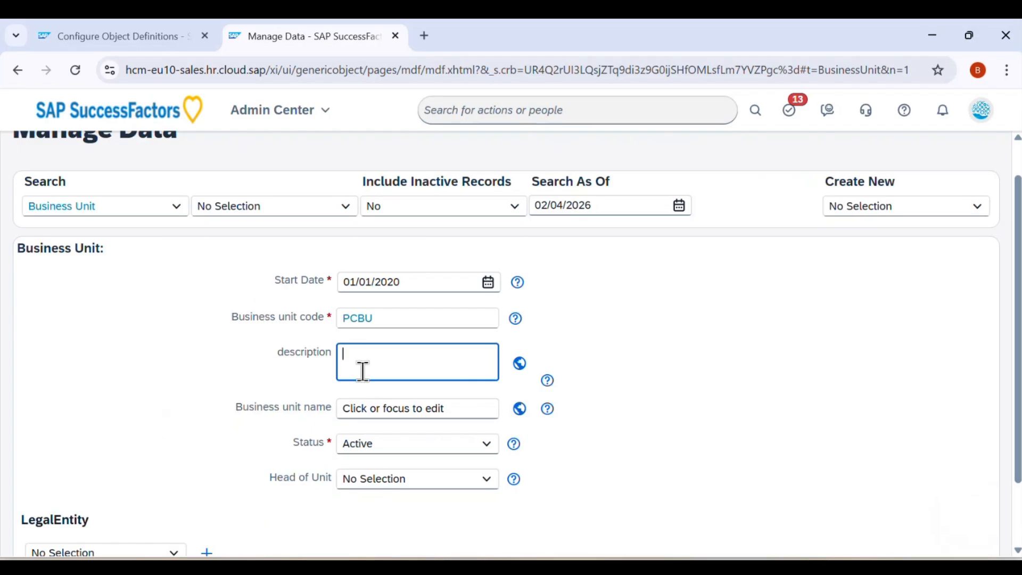
{"action": "key", "text": "ctrl+v"}
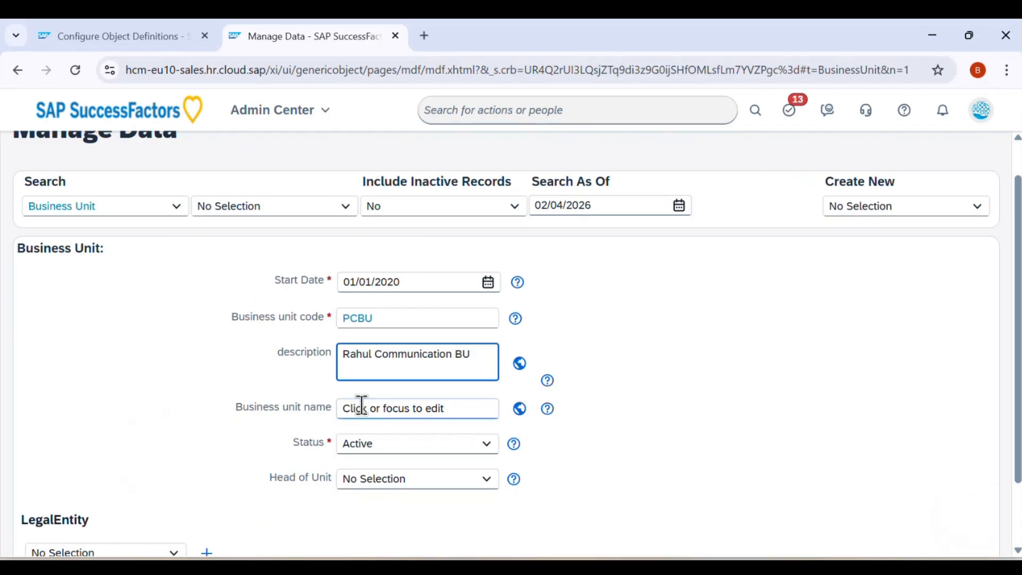
{"action": "left_click", "coordinate": [362, 407]}
{"action": "key", "text": "ctrl+v"}
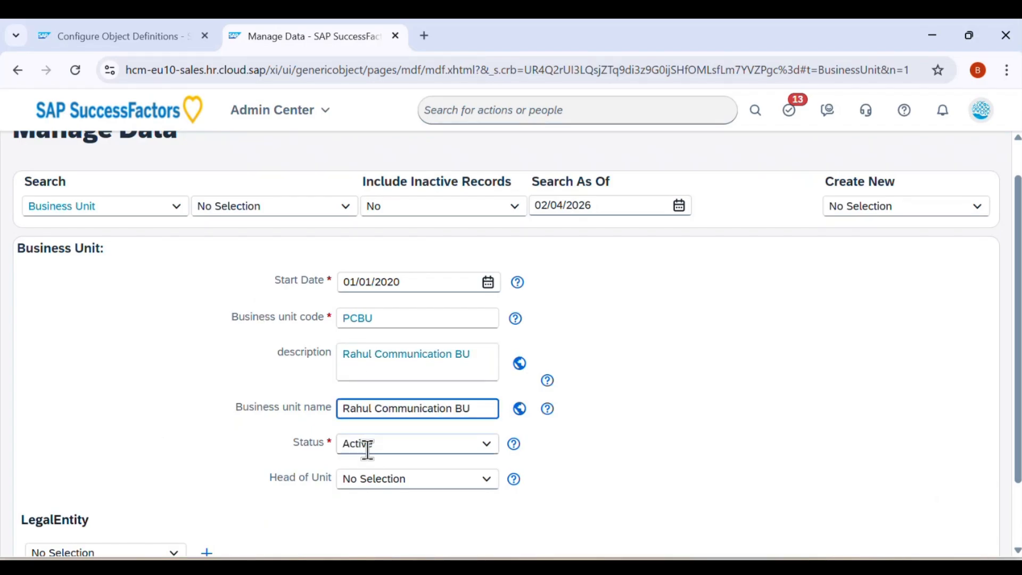
Link the Rahul Communication BU record to the legal entity Rahul Pvt Ltd (RPL) and save the record
{"action": "scroll", "coordinate": [468, 497], "scroll_direction": "down", "scroll_amount": 2}
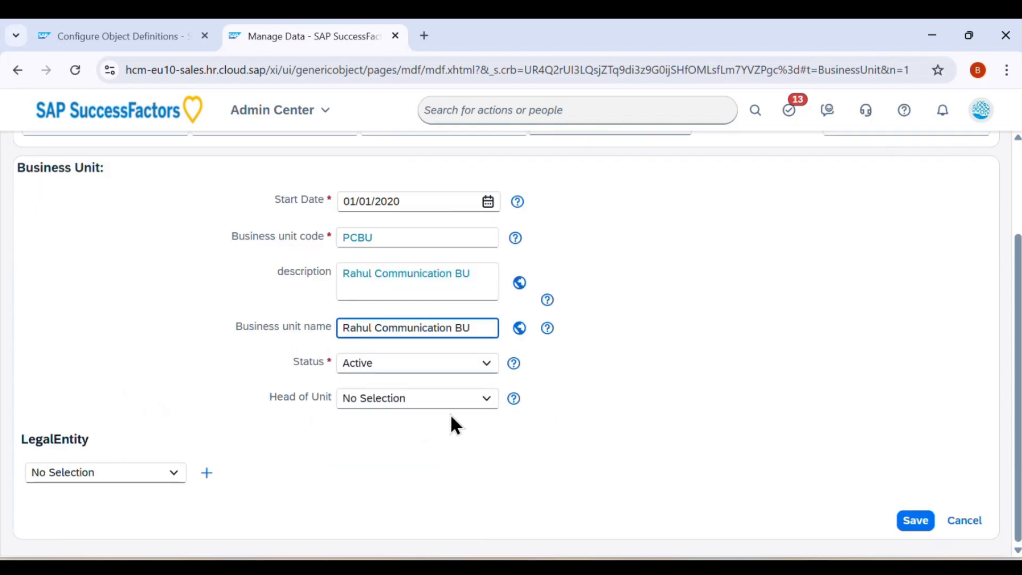
{"action": "left_click", "coordinate": [98, 472]}
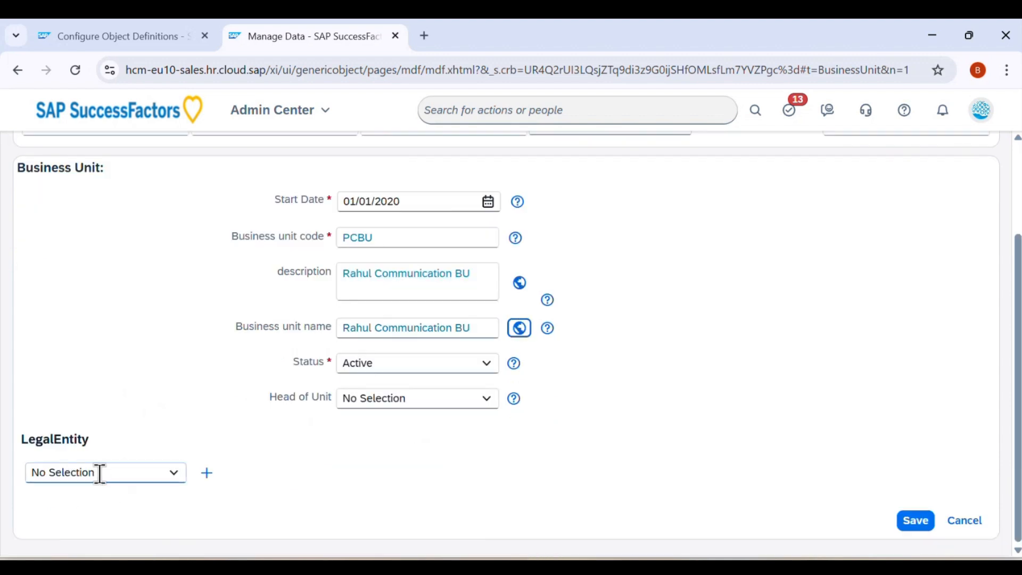
{"action": "type", "text": "Ru"}
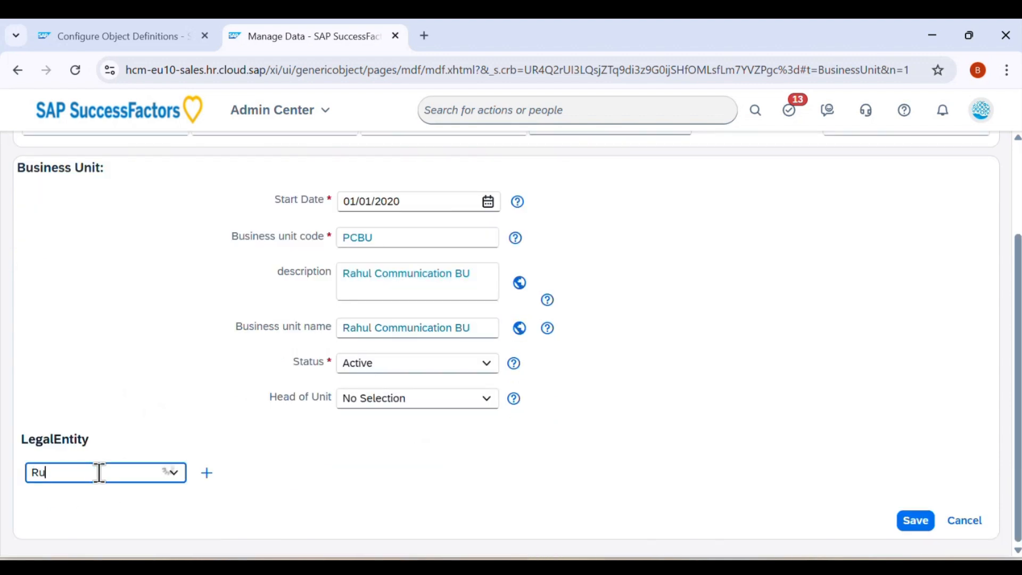
{"action": "type", "text": "h"}
{"action": "key", "text": "BackSpace"}
{"action": "key", "text": "BackSpace"}
{"action": "type", "text": "ahu"}
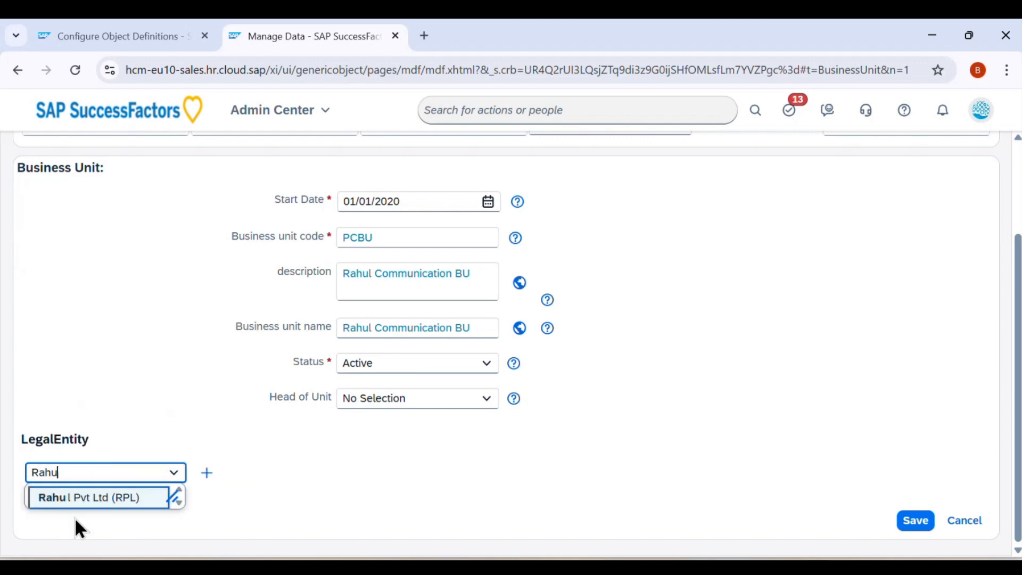
{"action": "left_click", "coordinate": [127, 499]}
{"action": "scroll", "coordinate": [905, 516], "scroll_direction": "down", "scroll_amount": 1}
{"action": "left_click", "coordinate": [918, 518]}
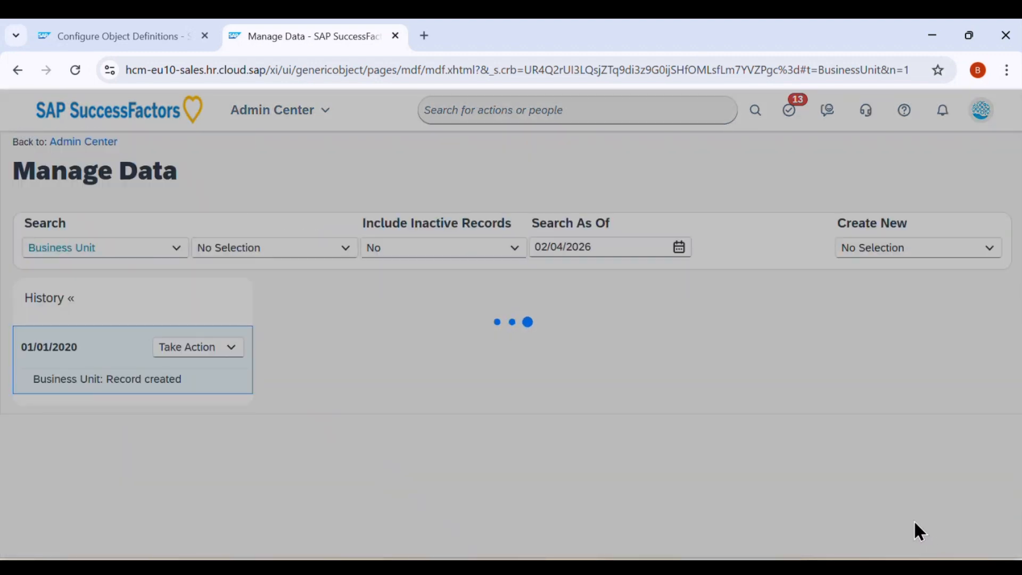
Capture a screenshot of the saved Rahul Communication BU record and paste it below the Rahul Production BU screenshot in the Notion notes
{"action": "scroll", "coordinate": [573, 462], "scroll_direction": "down", "scroll_amount": 1}
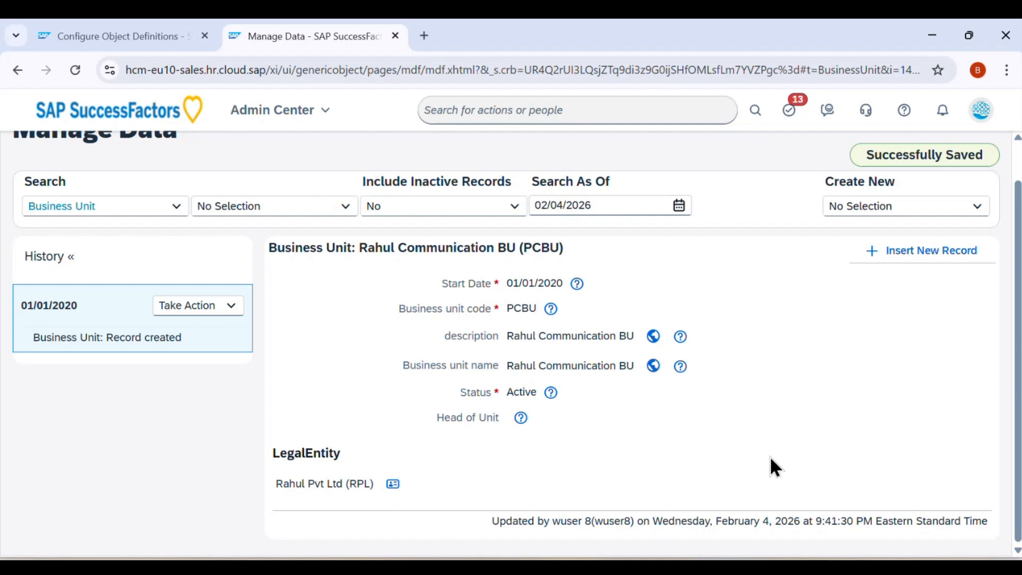
{"action": "key", "text": "super+shift+s"}
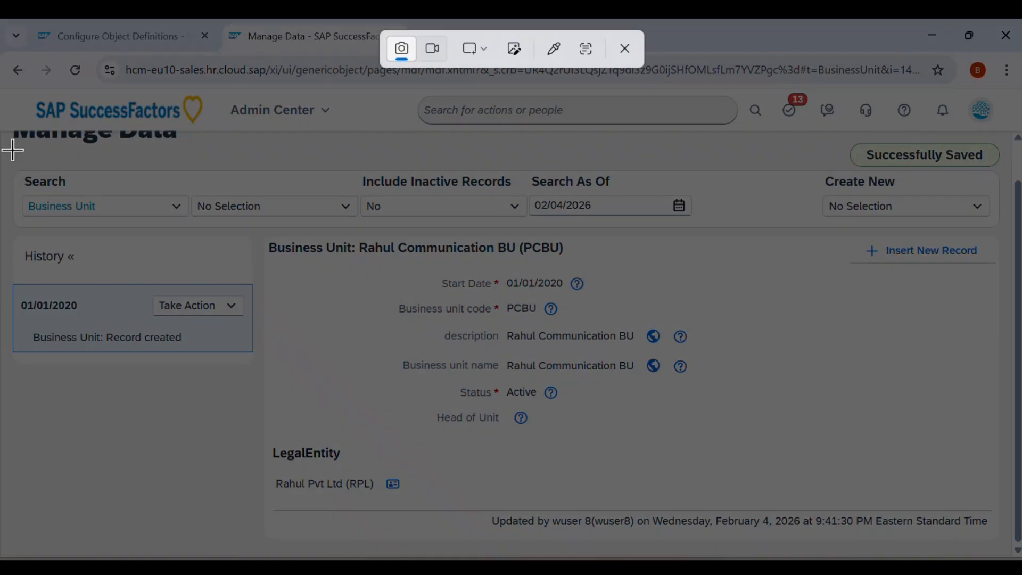
{"action": "left_click_drag", "start_coordinate": [12, 150], "coordinate": [250, 330]}
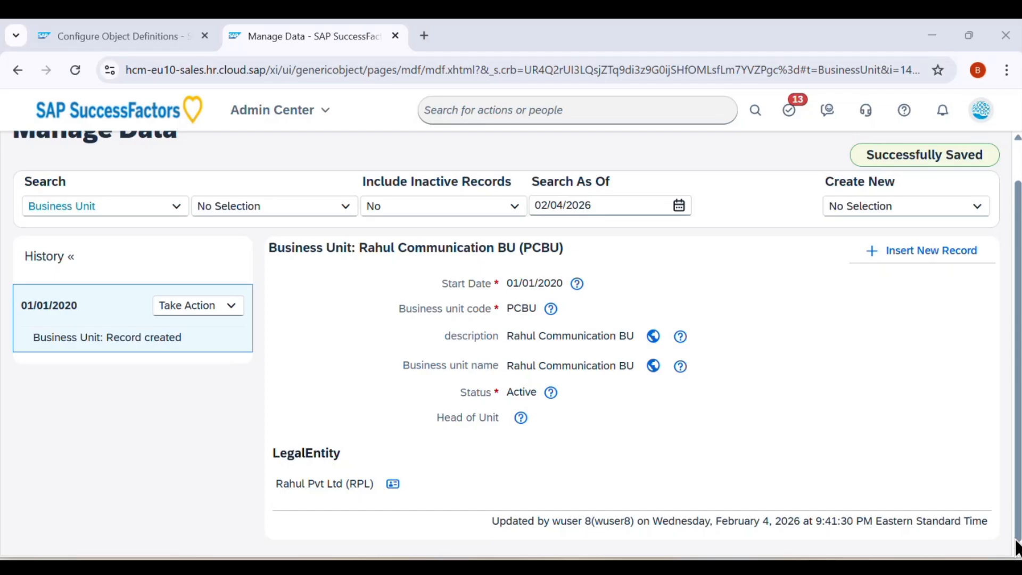
{"action": "key", "text": "alt+Tab"}
{"action": "scroll", "coordinate": [523, 502], "scroll_direction": "down", "scroll_amount": 5}
{"action": "left_click", "coordinate": [371, 423]}
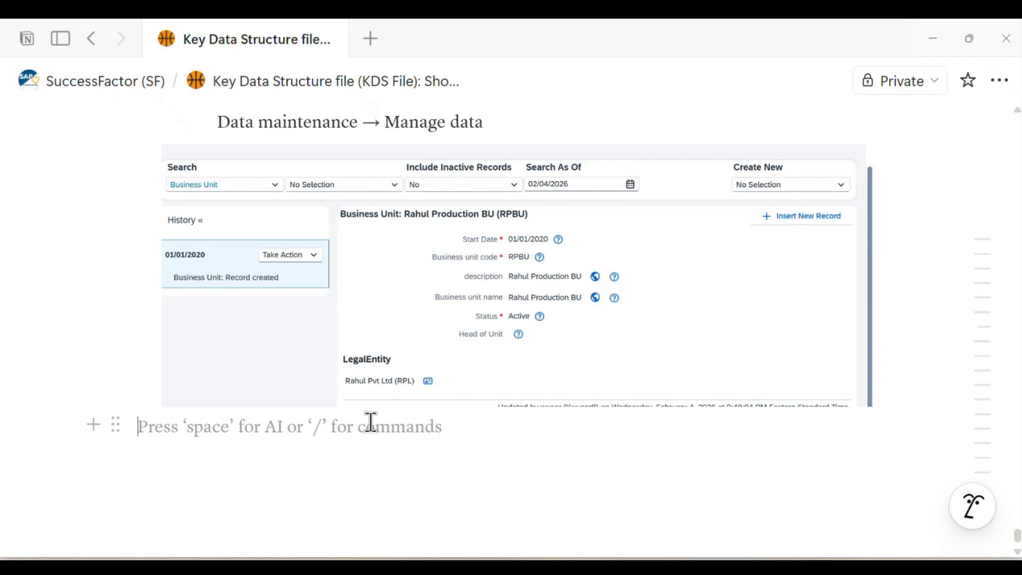
{"action": "key", "text": "ctrl+v"}
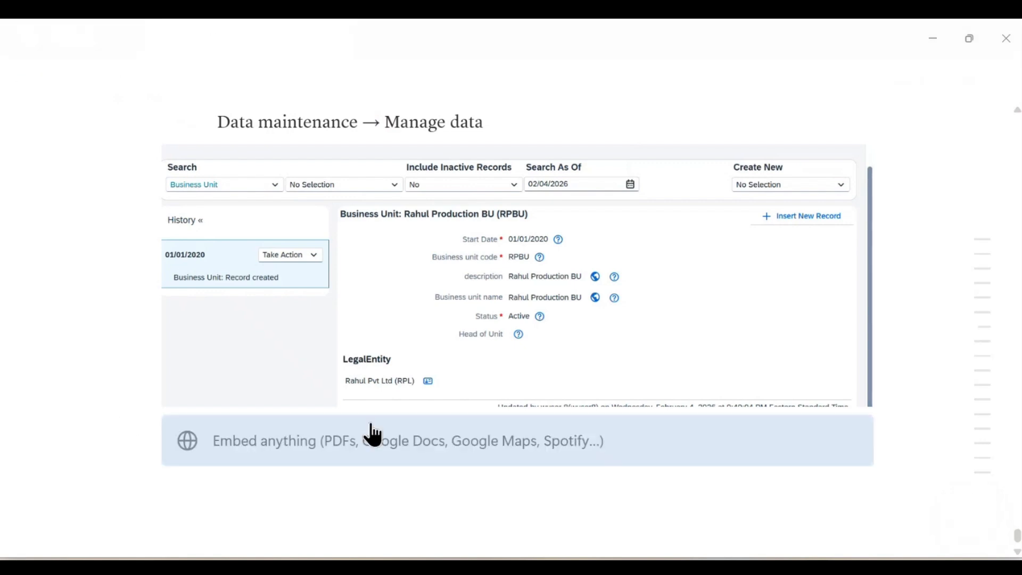
Return to Manage Data and start another new Business Unit record
{"action": "key", "text": "alt+Tab"}
{"action": "left_click", "coordinate": [924, 209]}
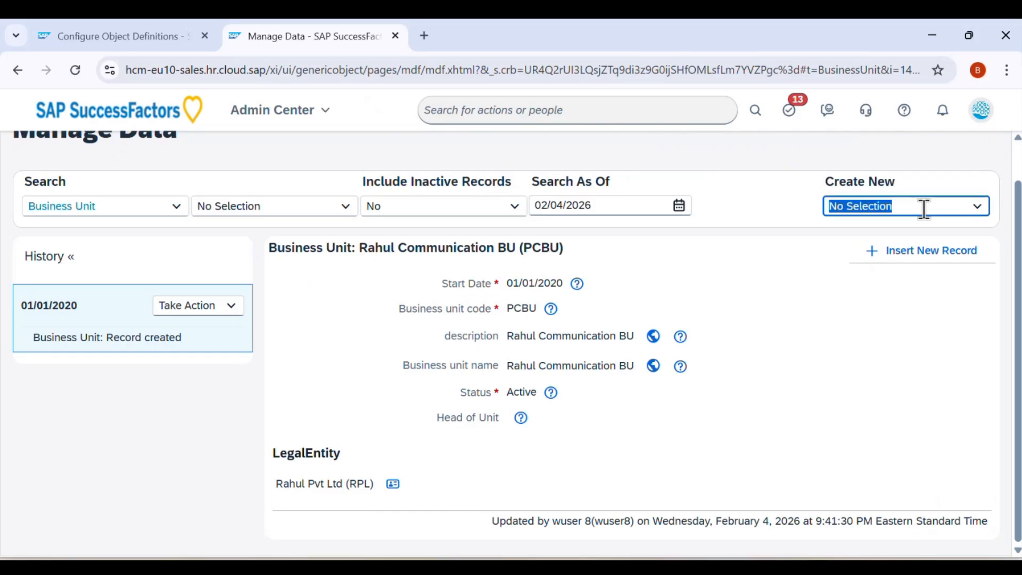
{"action": "type", "text": "Business"}
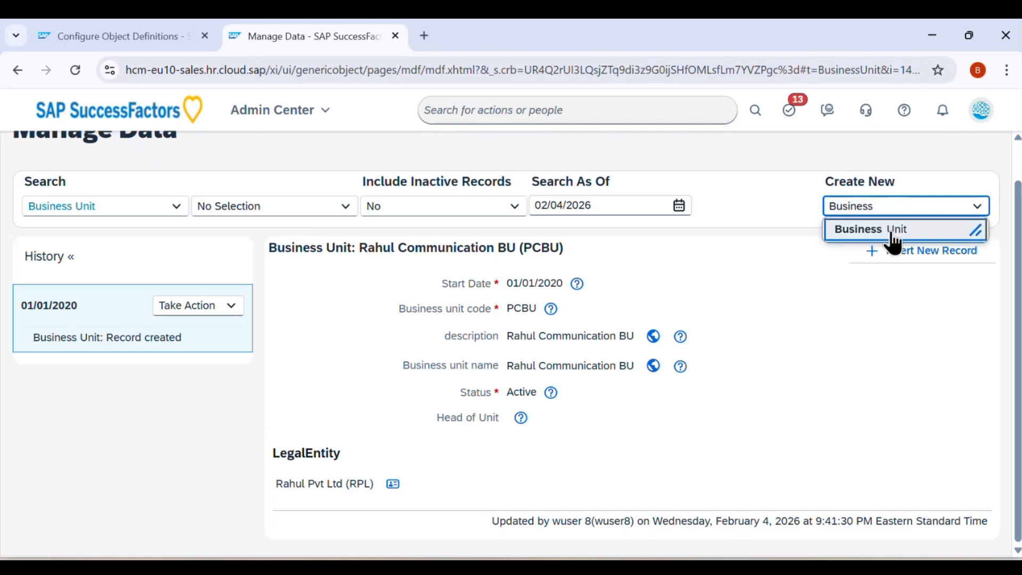
{"action": "left_click", "coordinate": [892, 234]}
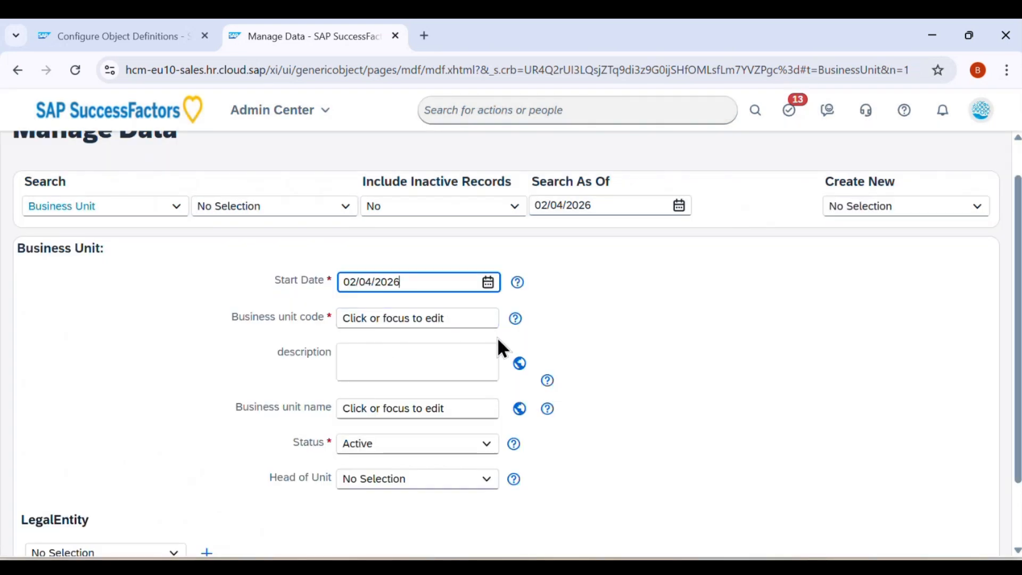
Switch to the Notion notes and append an arrow and the date 01/01/2020 to the Rahul Production BU line
{"action": "key", "text": "alt+Tab"}
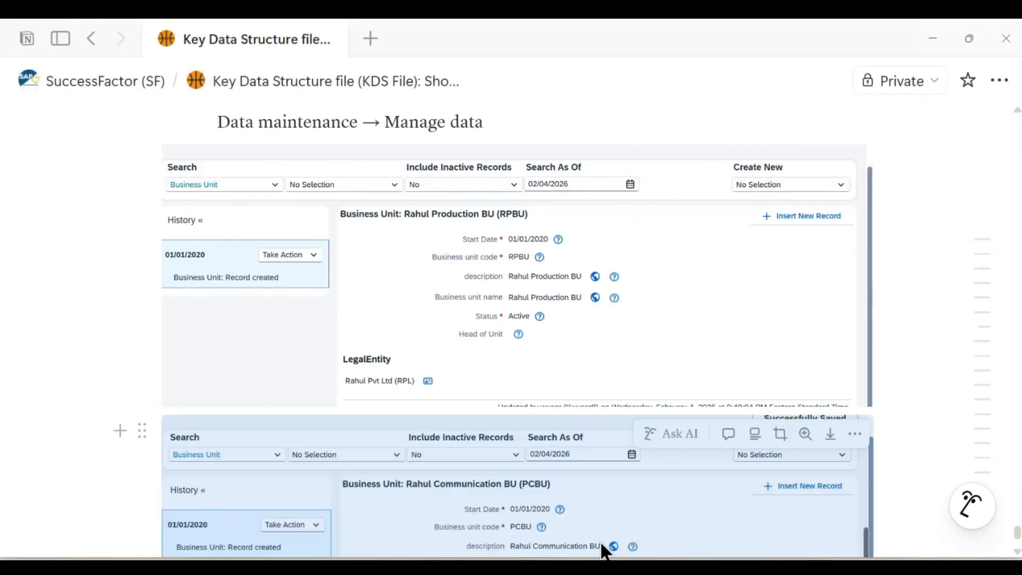
{"action": "mouse_move", "coordinate": [584, 566]}
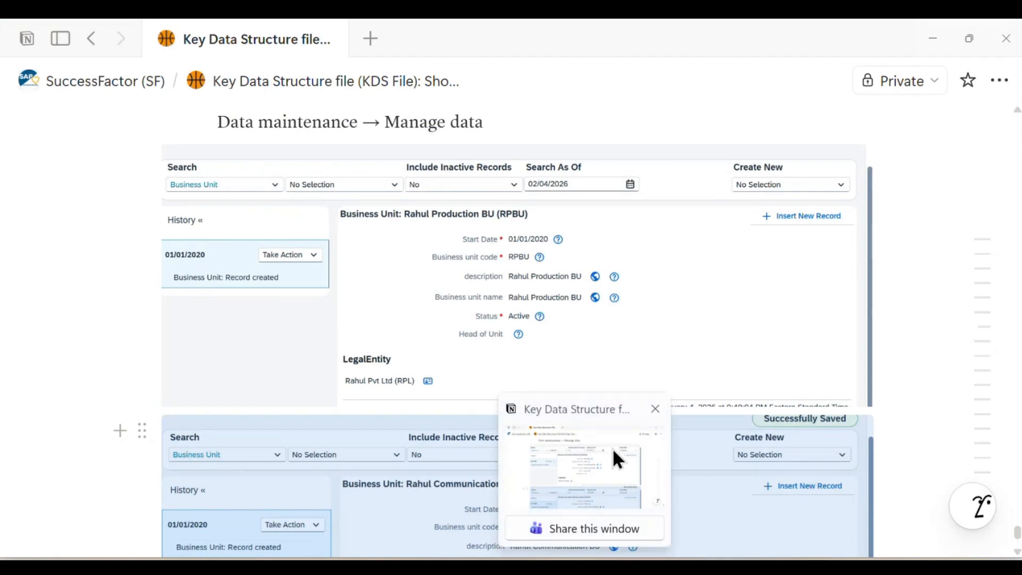
{"action": "scroll", "coordinate": [538, 362], "scroll_direction": "up", "scroll_amount": 5}
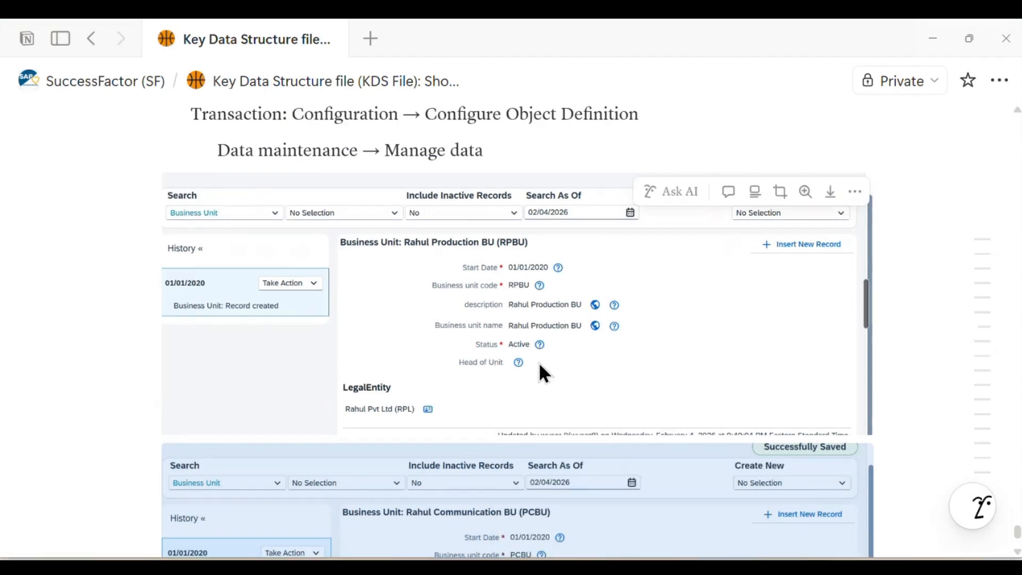
{"action": "left_click", "coordinate": [431, 413]}
{"action": "left_click", "coordinate": [434, 331]}
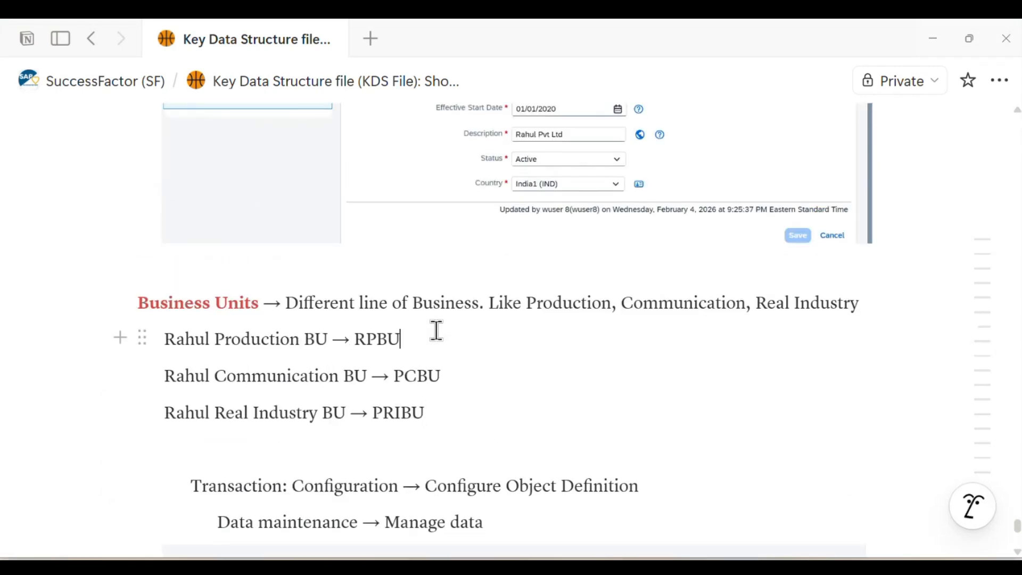
{"action": "type", "text": "_>"}
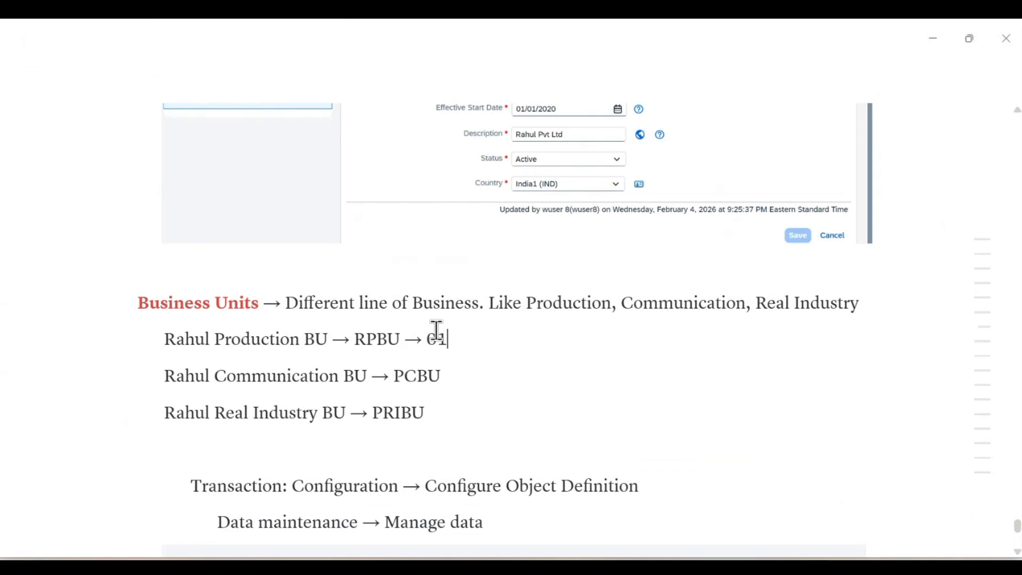
{"action": "type", "text": "01/01/2020"}
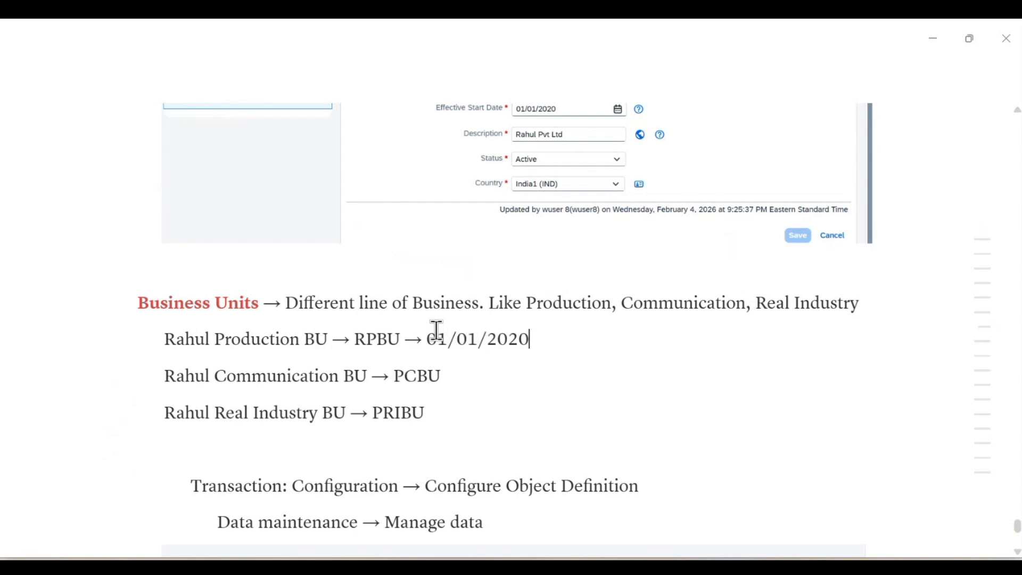
Copy the date 01/01/2020 and append it after an arrow on the Rahul Communication BU line
{"action": "left_click_drag", "start_coordinate": [426, 337], "coordinate": [554, 339]}
{"action": "key", "text": "ctrl+c"}
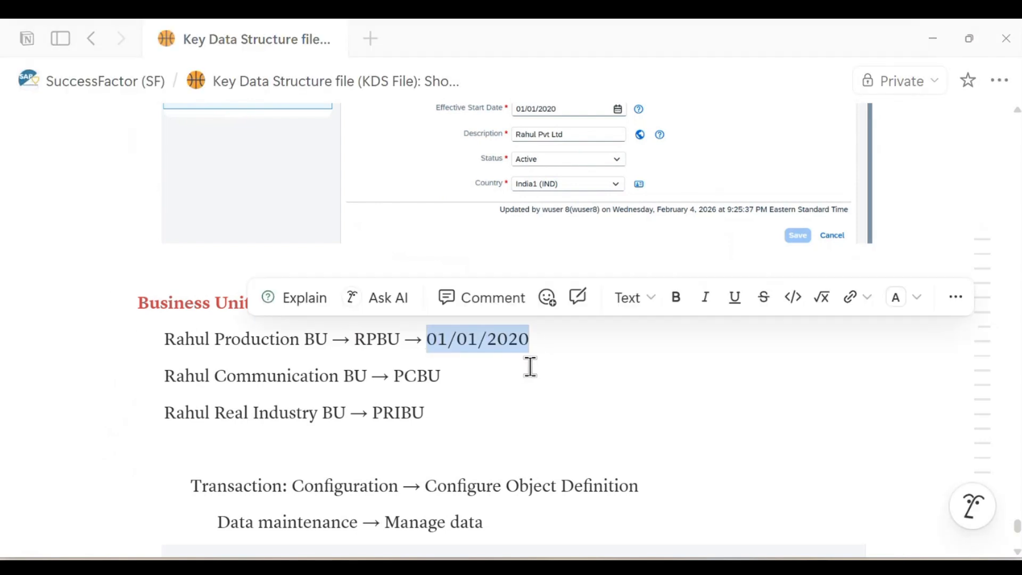
{"action": "left_click", "coordinate": [509, 379]}
{"action": "type", "text": "->"}
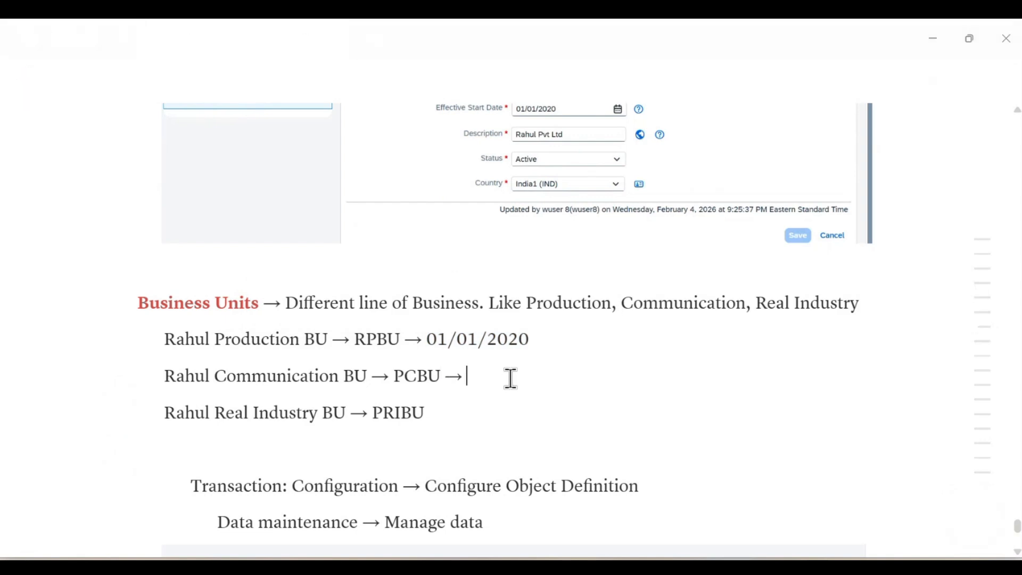
{"action": "key", "text": "ctrl+v"}
Append an arrow and the date 01/01/2022 to the Rahul Real Industry BU line
{"action": "left_click", "coordinate": [468, 406]}
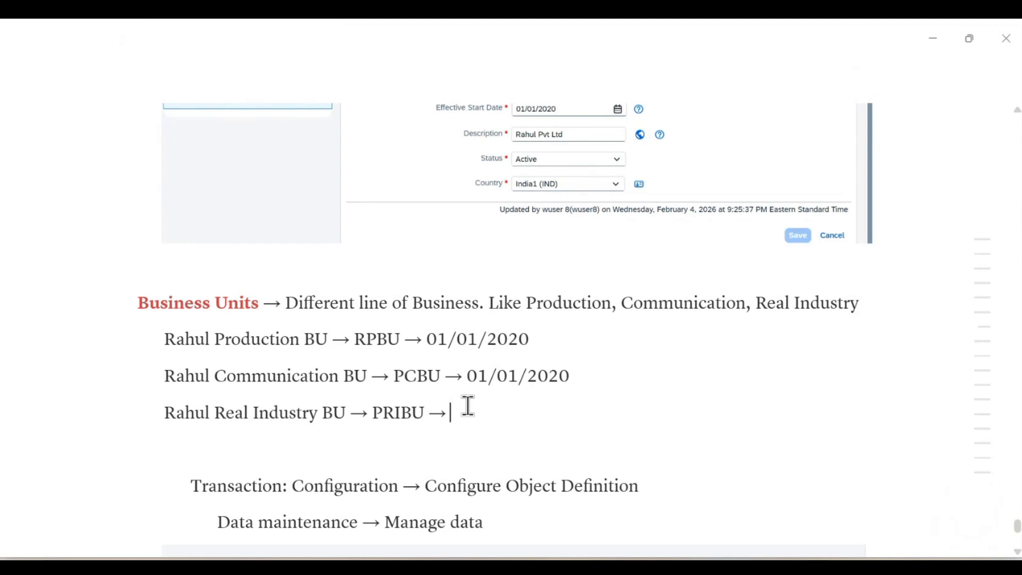
{"action": "key", "text": "ctrl+v"}
{"action": "key", "text": "BackSpace"}
{"action": "key", "text": "BackSpace"}
{"action": "type", "text": "22"}
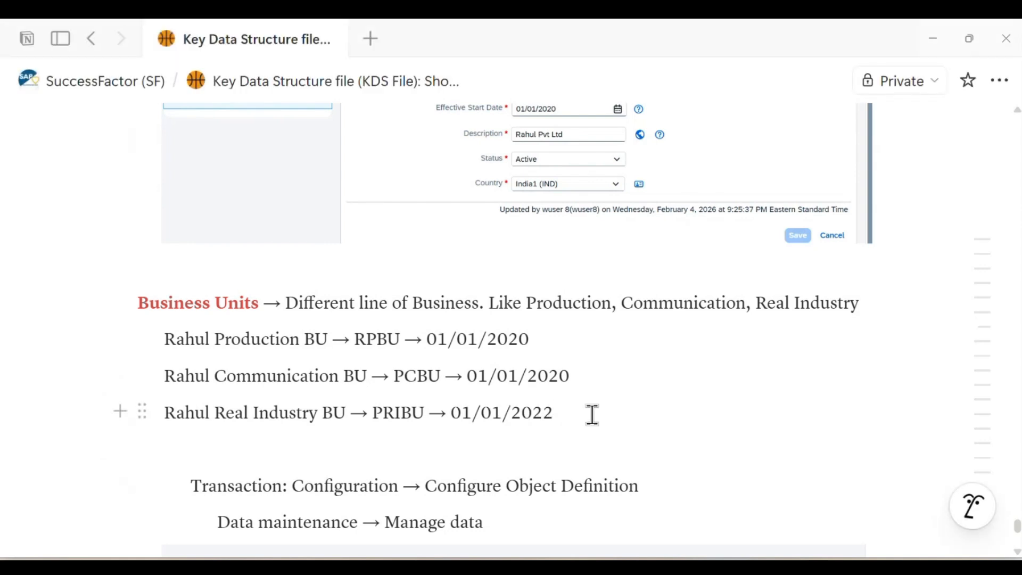
Return to Manage Data and set the new Business Unit record's start date to 01/01/2022
{"action": "key", "text": "alt+Tab"}
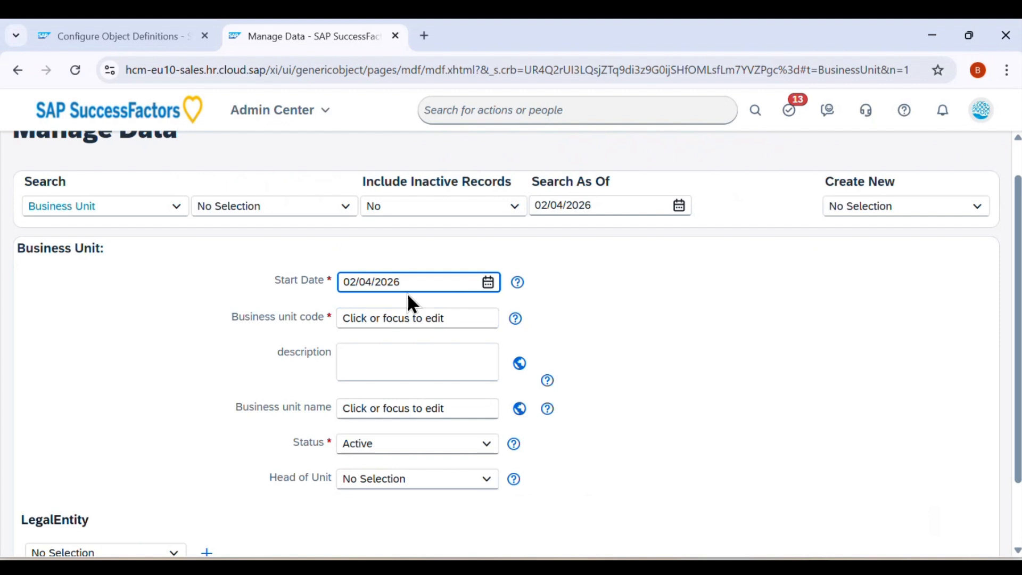
{"action": "key", "text": "BackSpace"}
{"action": "type", "text": "2"}
{"action": "left_click_drag", "start_coordinate": [410, 282], "coordinate": [315, 298]}
{"action": "type", "text": "01/01/2022"}
Copy the code PRIBU from the Notion notes and enter it as the new record's business unit code
{"action": "left_click", "coordinate": [392, 319]}
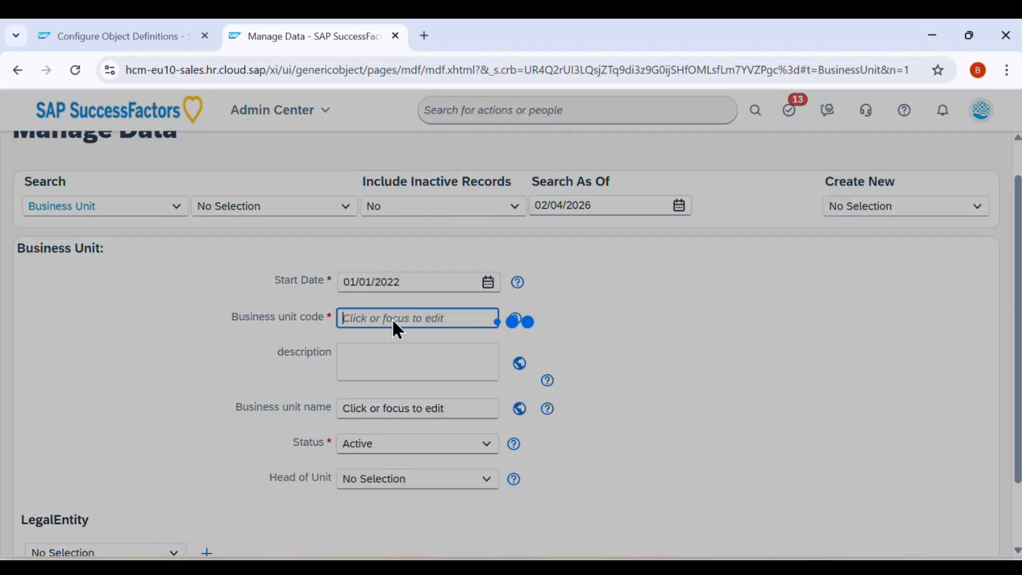
{"action": "key", "text": "alt+Tab"}
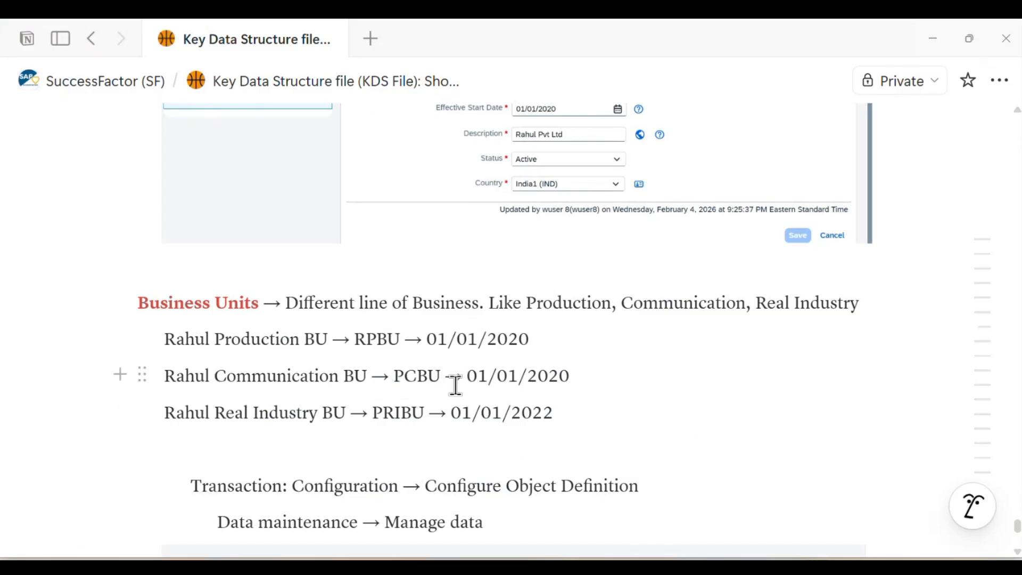
{"action": "left_click_drag", "start_coordinate": [377, 417], "coordinate": [430, 418]}
{"action": "key", "text": "ctrl+c"}
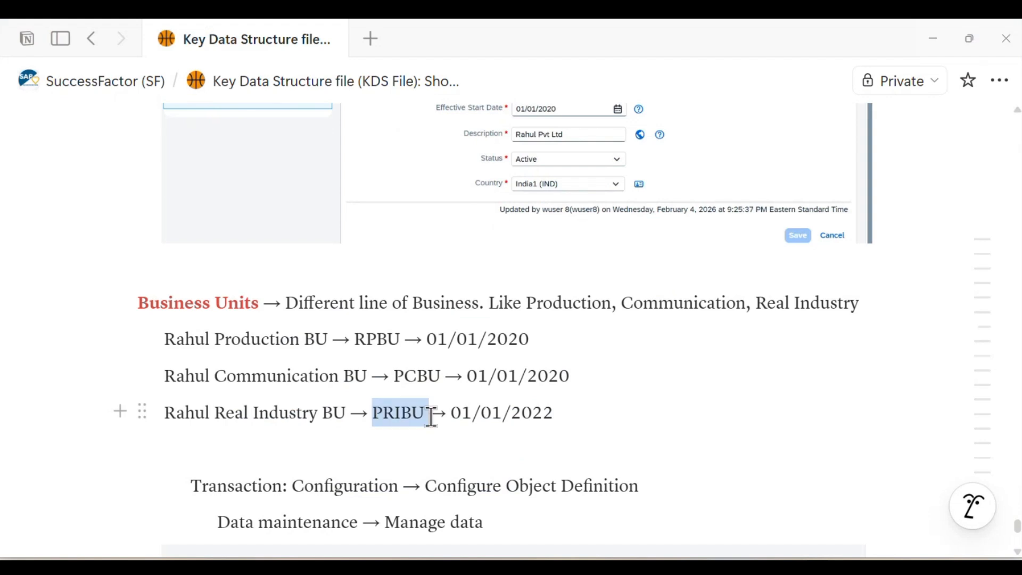
{"action": "key", "text": "alt+Tab"}
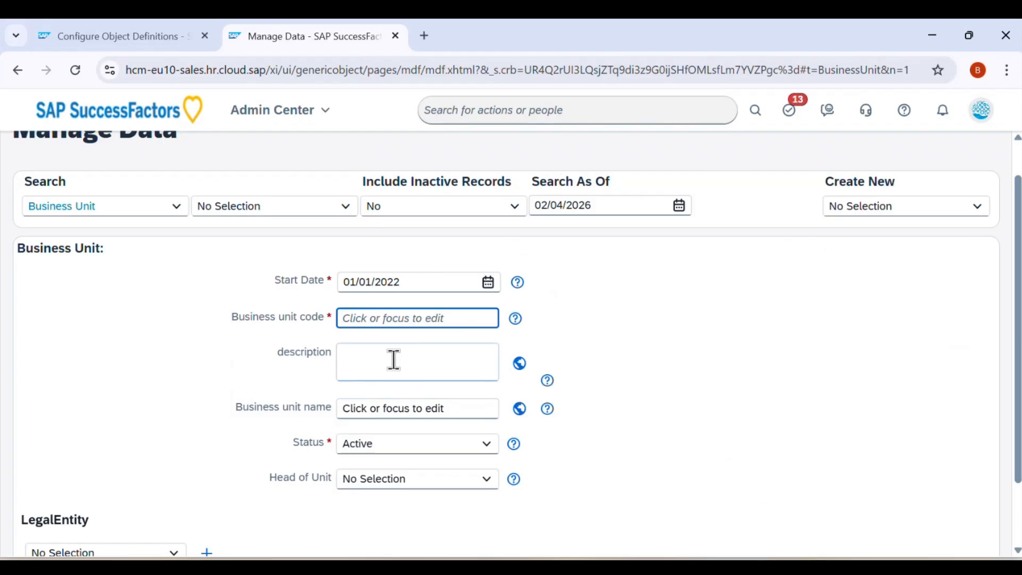
{"action": "key", "text": "ctrl+v"}
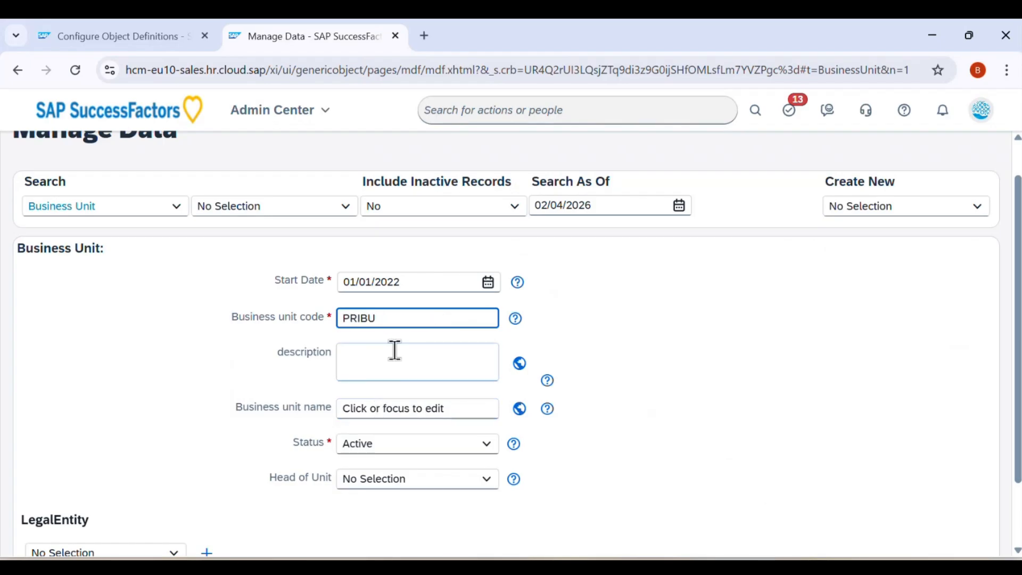
Copy the name Rahul Real Industry BU from its line in the Notion notes
{"action": "key", "text": "alt+Tab"}
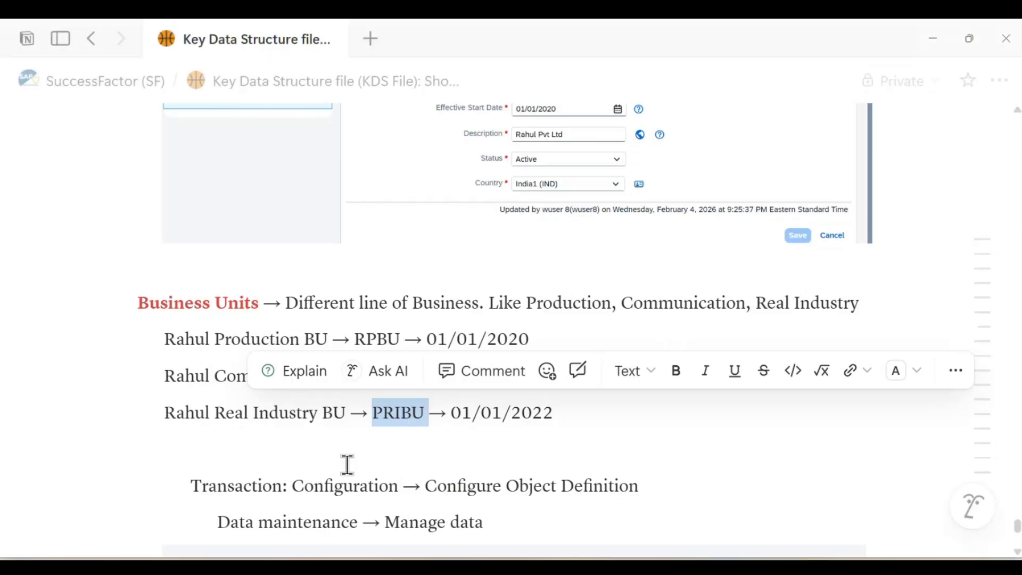
{"action": "left_click", "coordinate": [380, 455]}
{"action": "scroll", "coordinate": [322, 334], "scroll_direction": "down", "scroll_amount": 3}
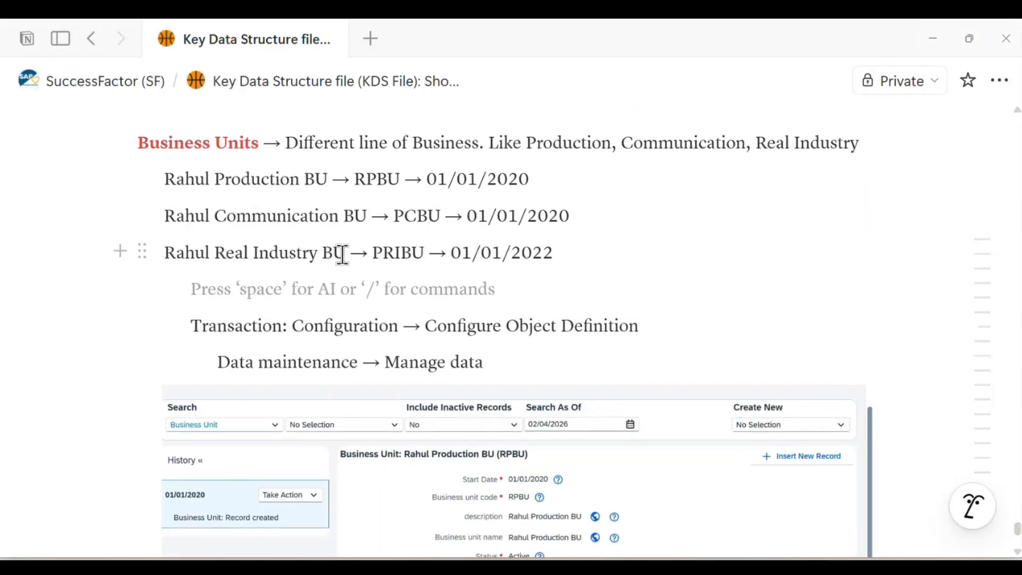
{"action": "left_click_drag", "start_coordinate": [342, 252], "coordinate": [158, 251]}
{"action": "key", "text": "ctrl+c"}
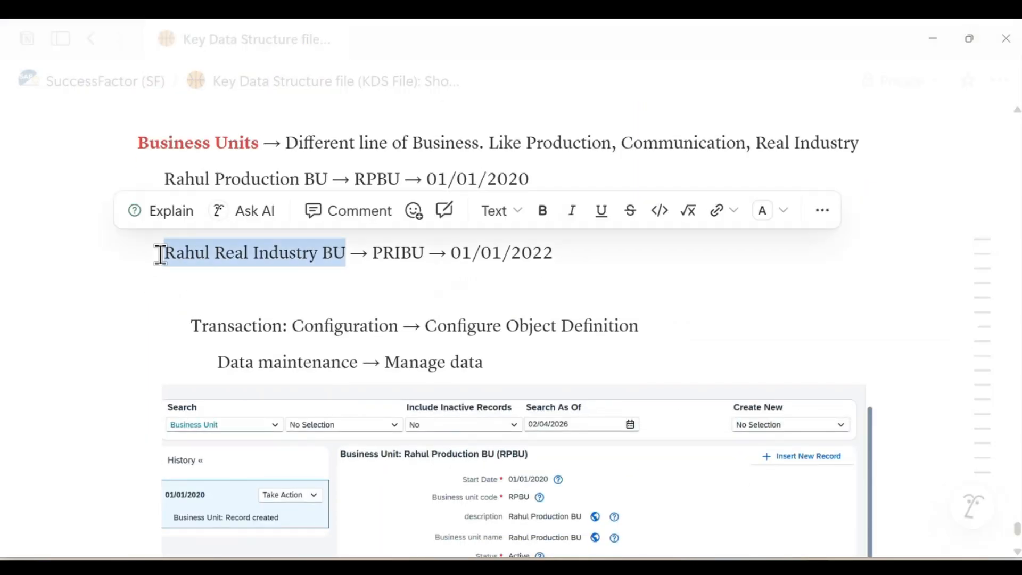
Back in Manage Data, enter Rahul Real Industry BU as both the description and the business unit name of the new record
{"action": "key", "text": "alt+Tab"}
{"action": "left_click", "coordinate": [424, 254]}
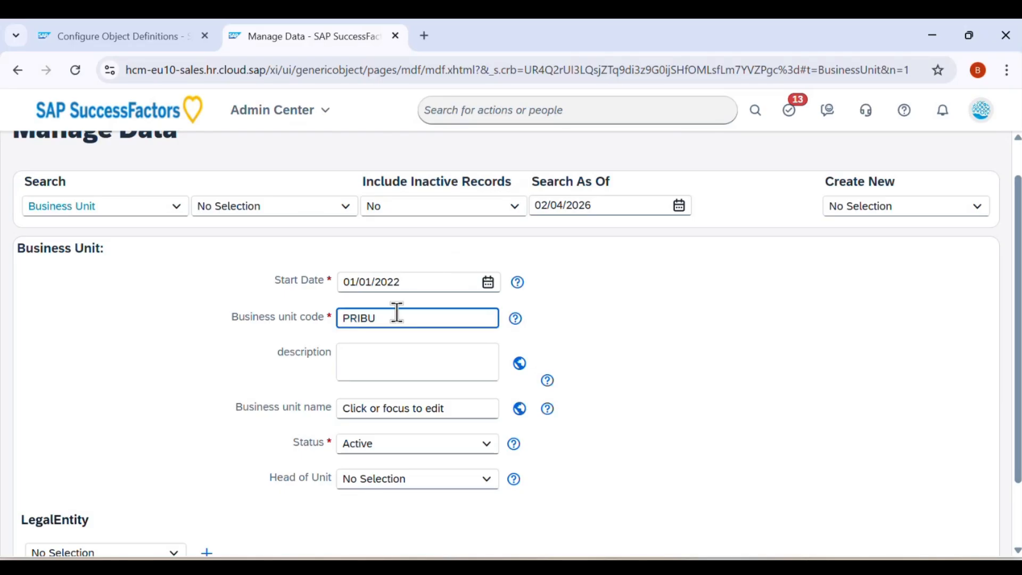
{"action": "left_click", "coordinate": [355, 362]}
{"action": "key", "text": "ctrl+v"}
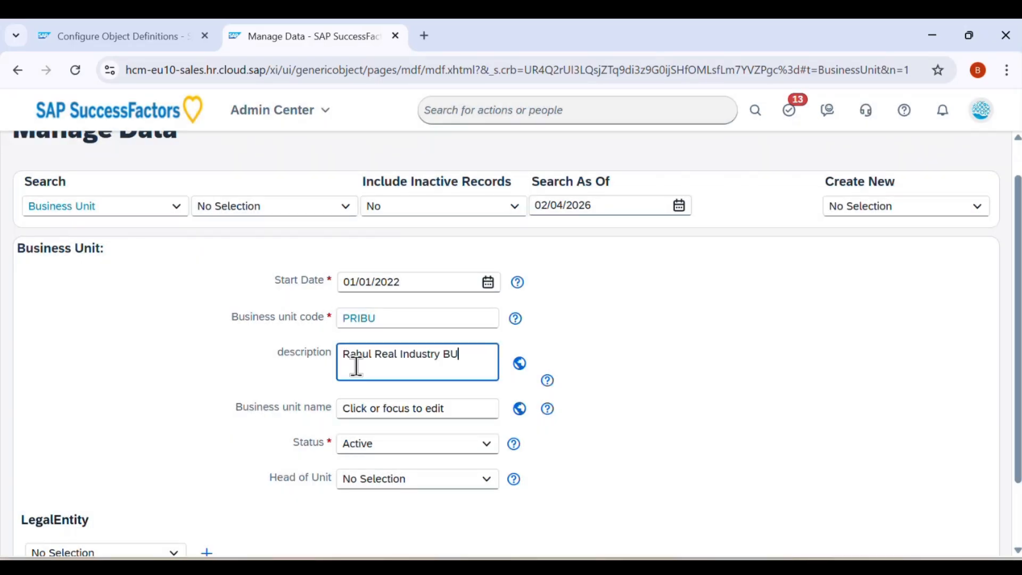
{"action": "left_click", "coordinate": [374, 405]}
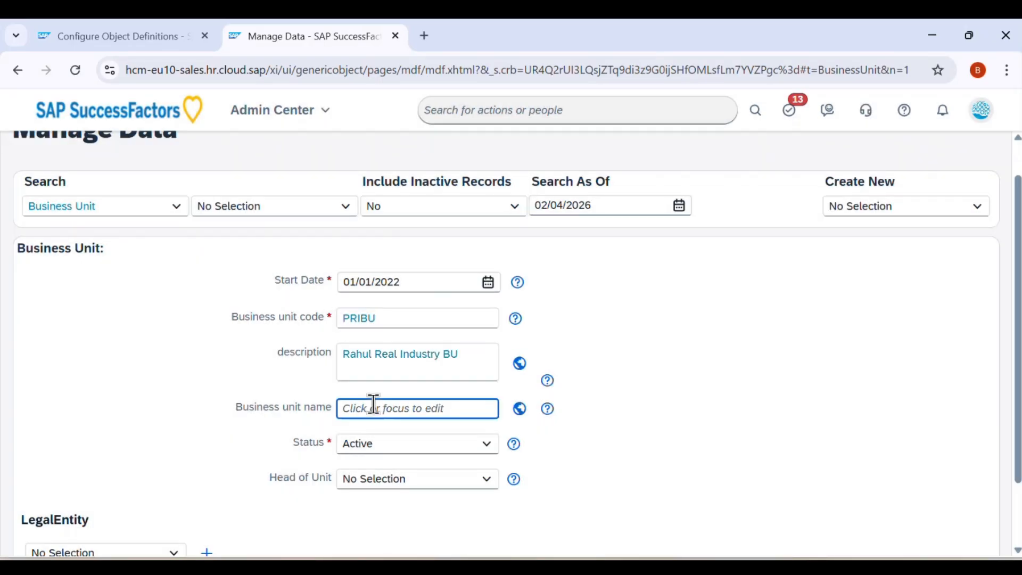
{"action": "key", "text": "ctrl+v"}
{"action": "scroll", "coordinate": [387, 451], "scroll_direction": "down", "scroll_amount": 1}
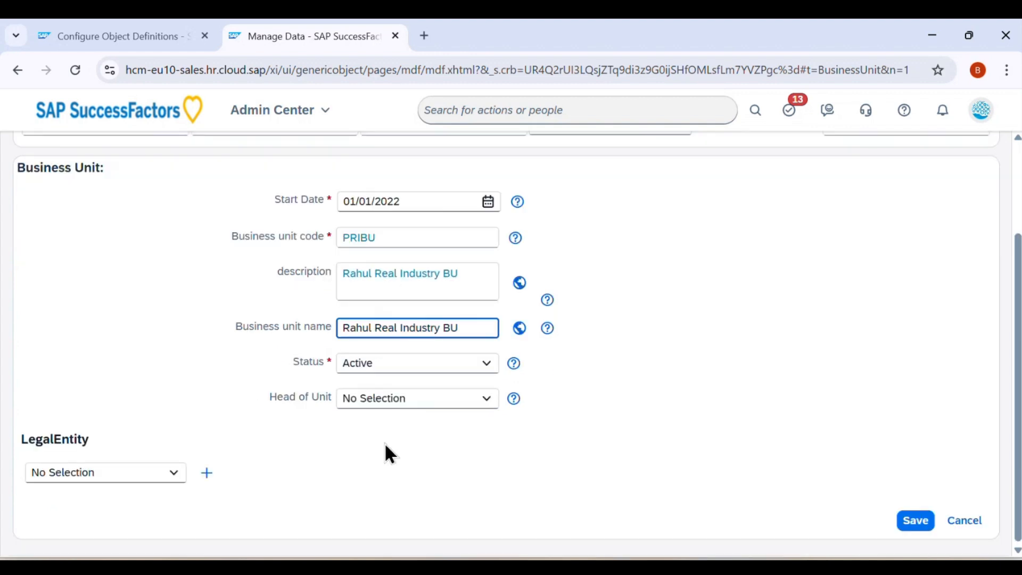
{"action": "key", "text": "Tab"}
Link the business unit to the legal entity Rahul Pvt Ltd (RPL) and save the record
{"action": "left_click", "coordinate": [145, 475]}
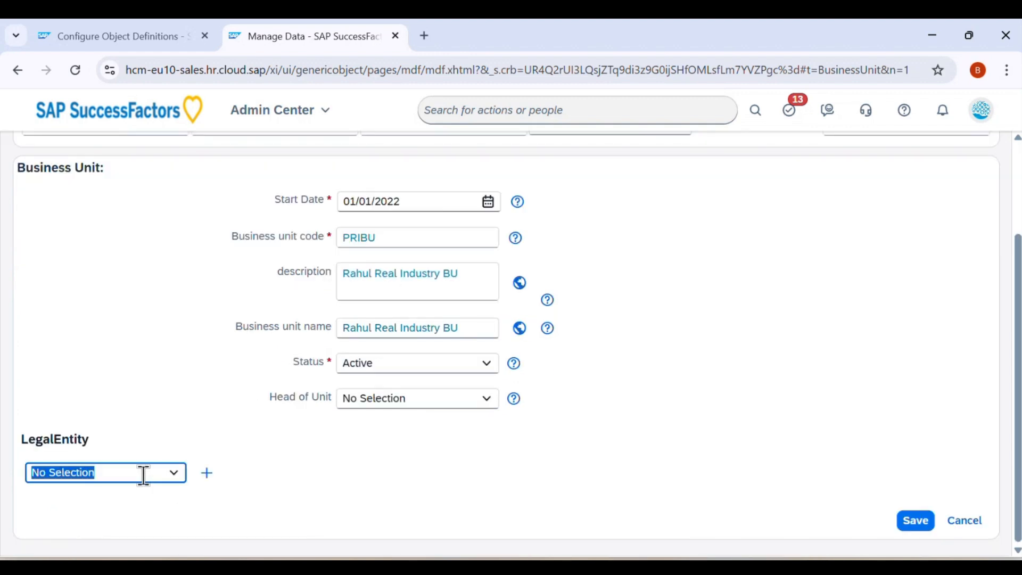
{"action": "type", "text": "Ru"}
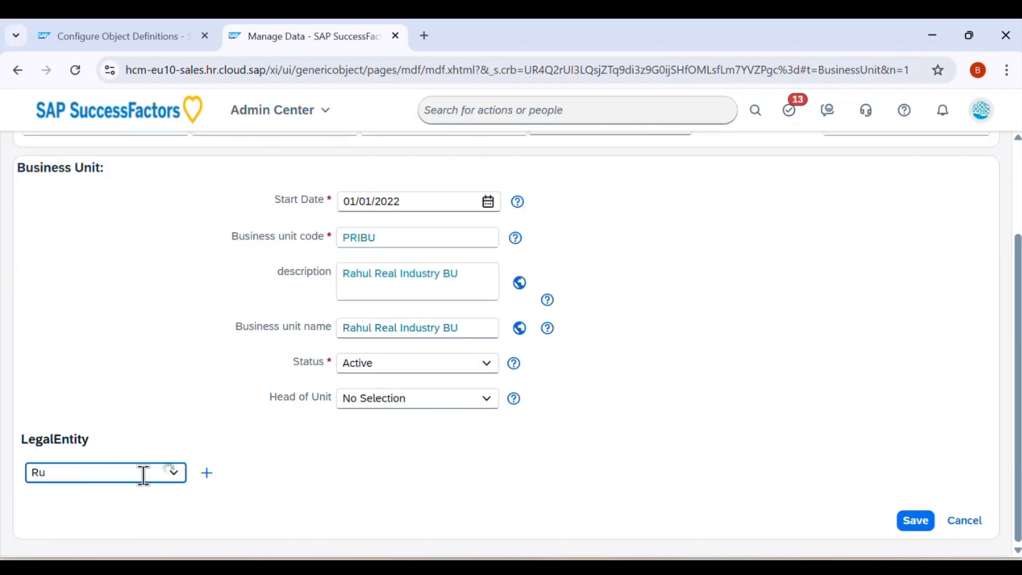
{"action": "type", "text": "lahuu"}
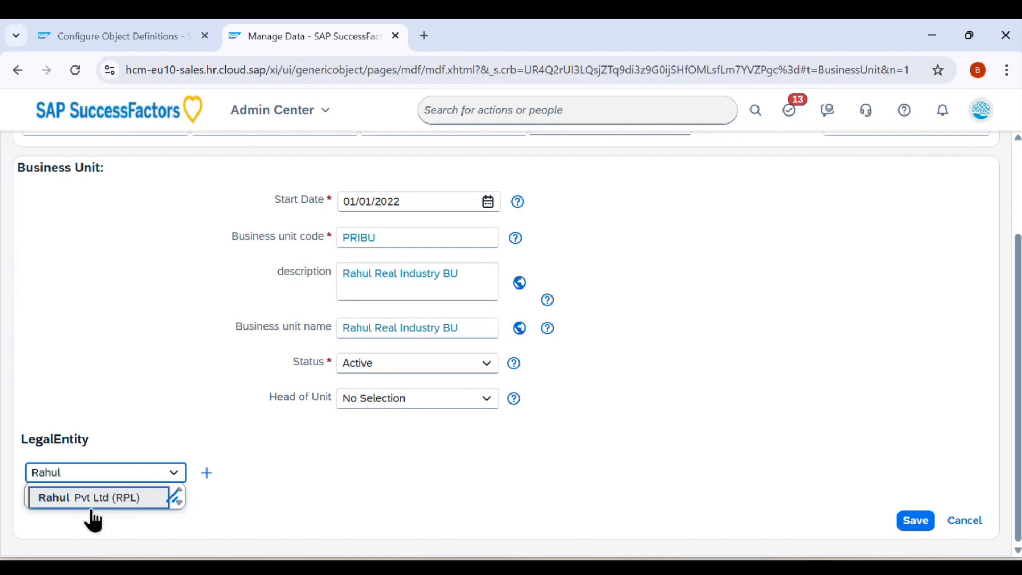
{"action": "left_click", "coordinate": [91, 496]}
{"action": "scroll", "coordinate": [497, 472], "scroll_direction": "down", "scroll_amount": 1}
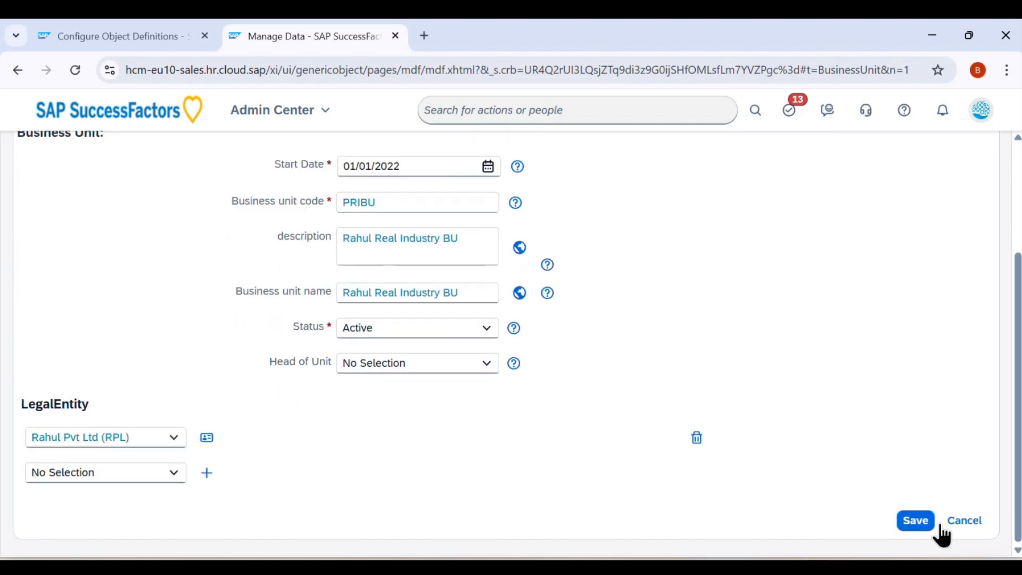
{"action": "left_click", "coordinate": [911, 520]}
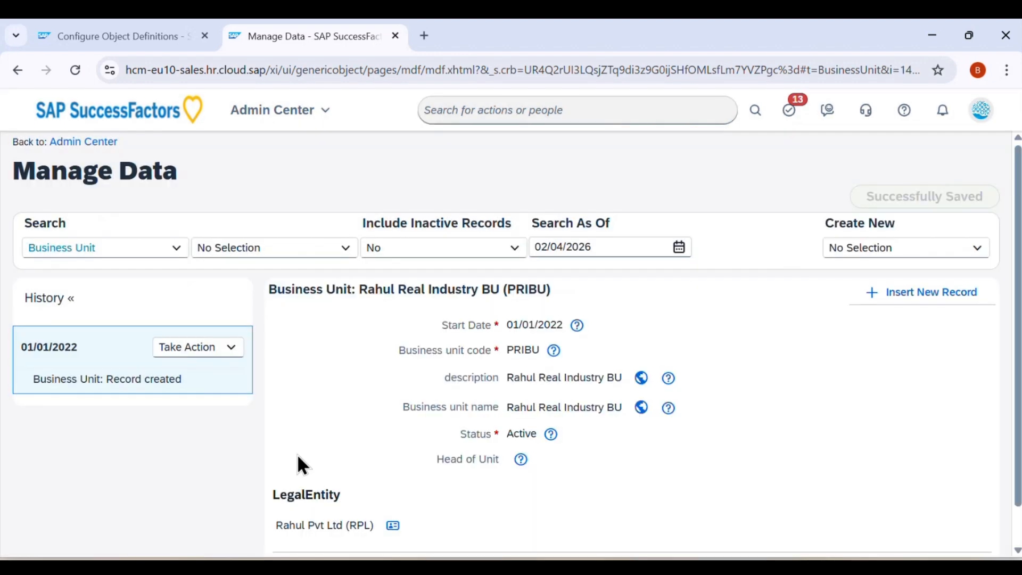
Capture a screenshot of the saved Rahul Real Industry BU record and paste it below the Rahul Communication BU screenshot in the notes
{"action": "scroll", "coordinate": [170, 403], "scroll_direction": "down", "scroll_amount": 1}
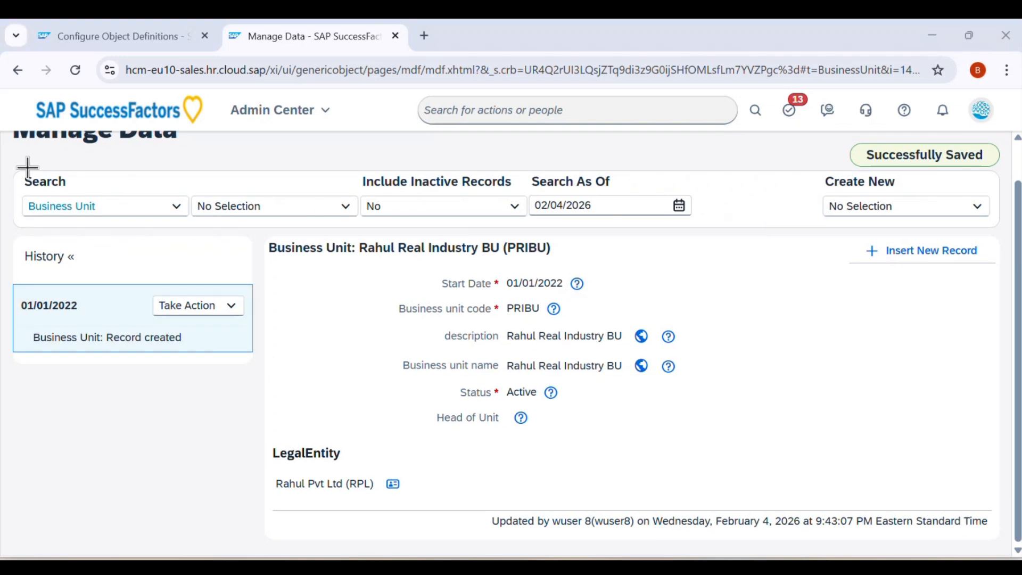
{"action": "key", "text": "super+shift+s"}
{"action": "left_click_drag", "start_coordinate": [16, 158], "coordinate": [673, 453]}
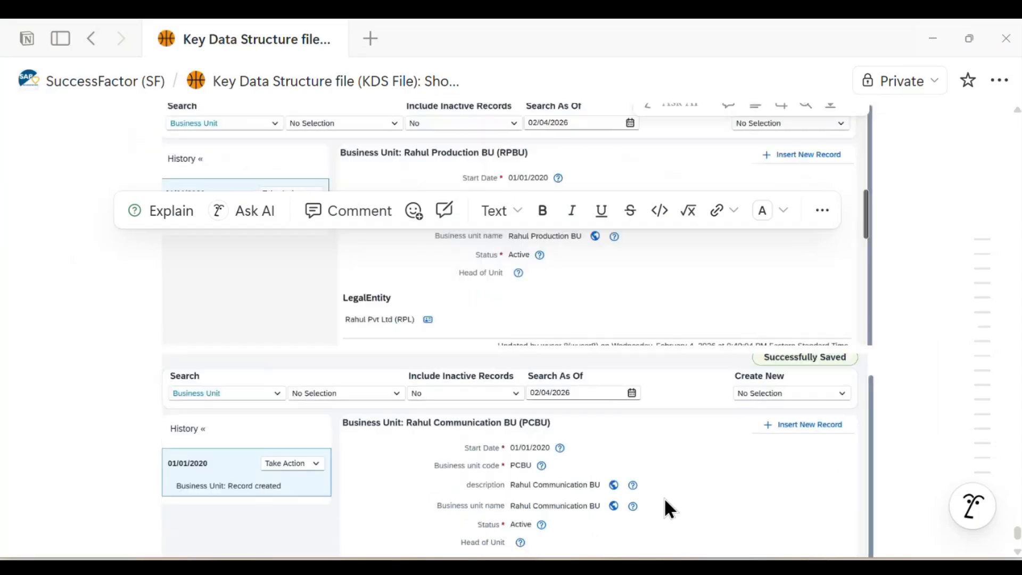
{"action": "scroll", "coordinate": [654, 495], "scroll_direction": "down", "scroll_amount": 5}
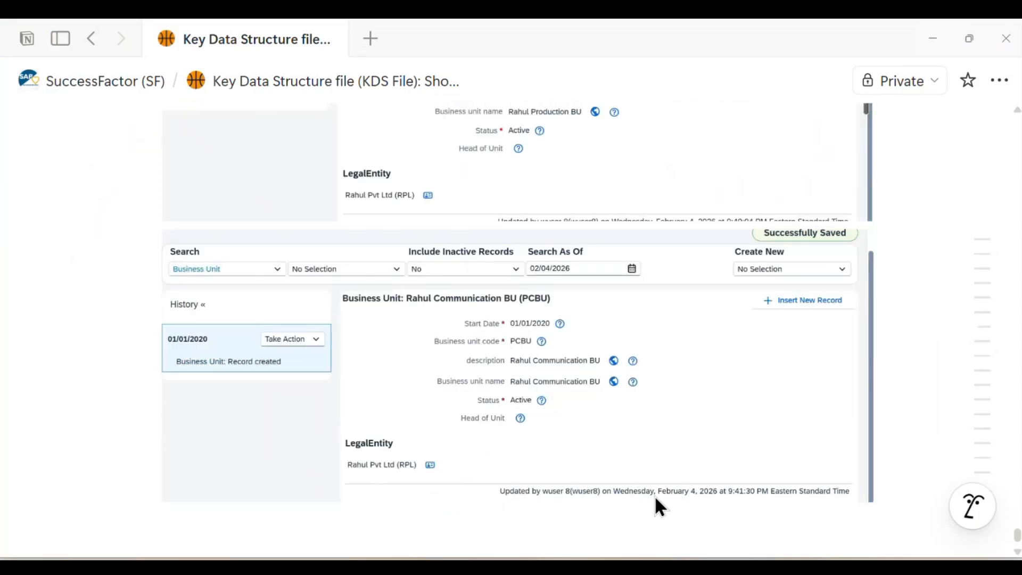
{"action": "left_click", "coordinate": [502, 442]}
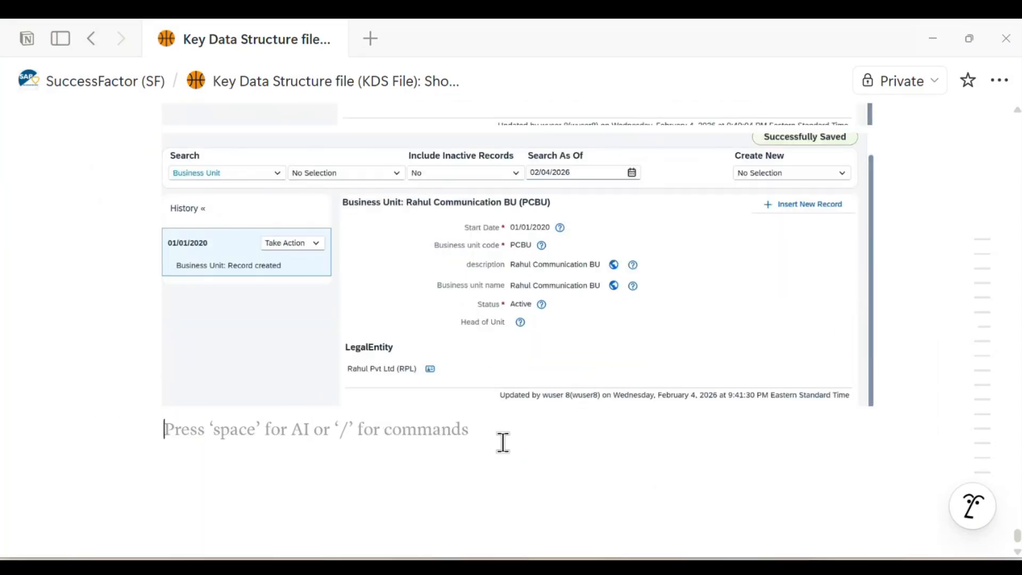
{"action": "key", "text": "ctrl+v"}
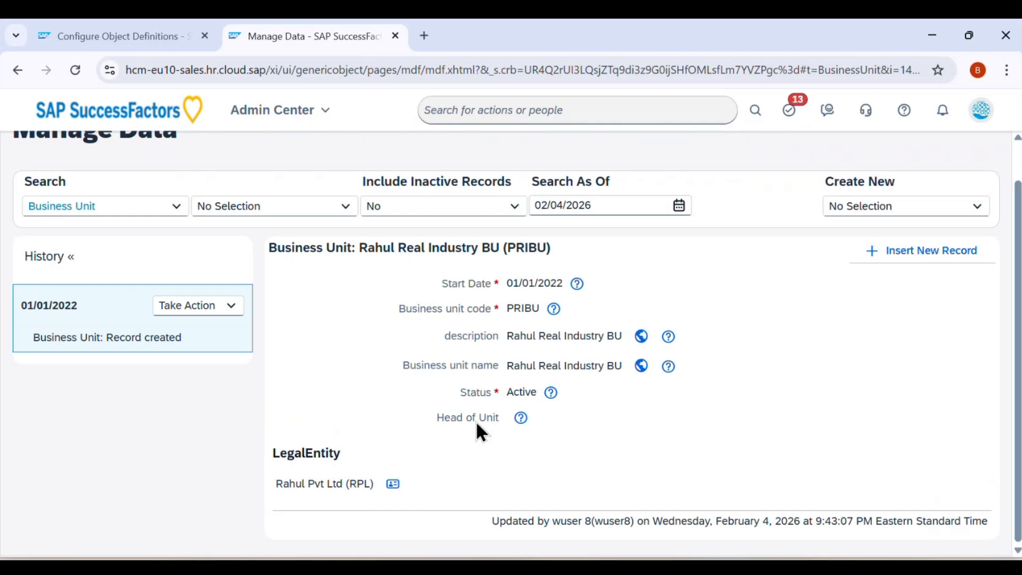
Return to Manage Data and search the Business Unit records for Rahul, leaving the record selection unchanged
{"action": "left_click", "coordinate": [108, 212]}
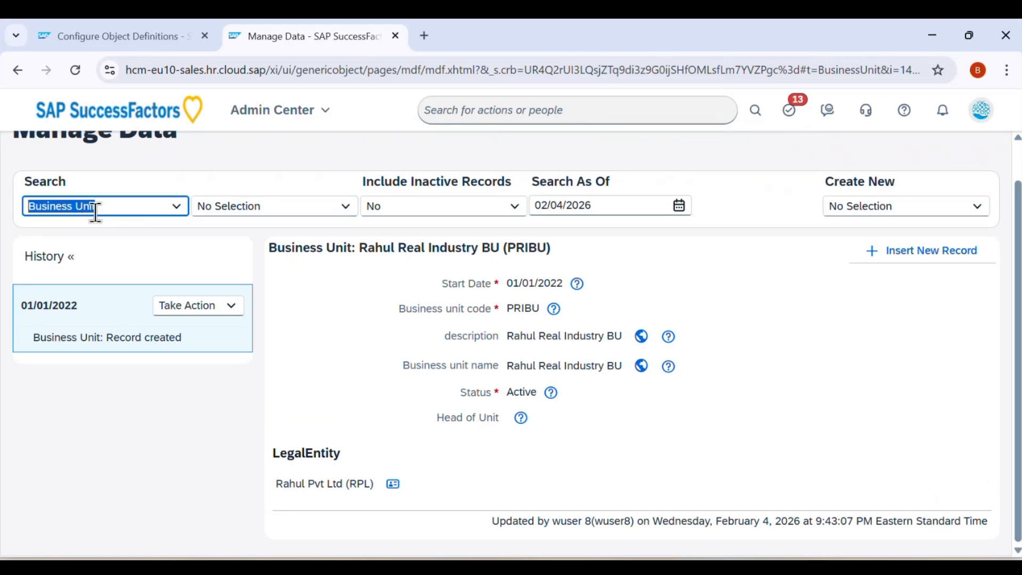
{"action": "left_click", "coordinate": [249, 209]}
{"action": "type", "text": "Rahul"}
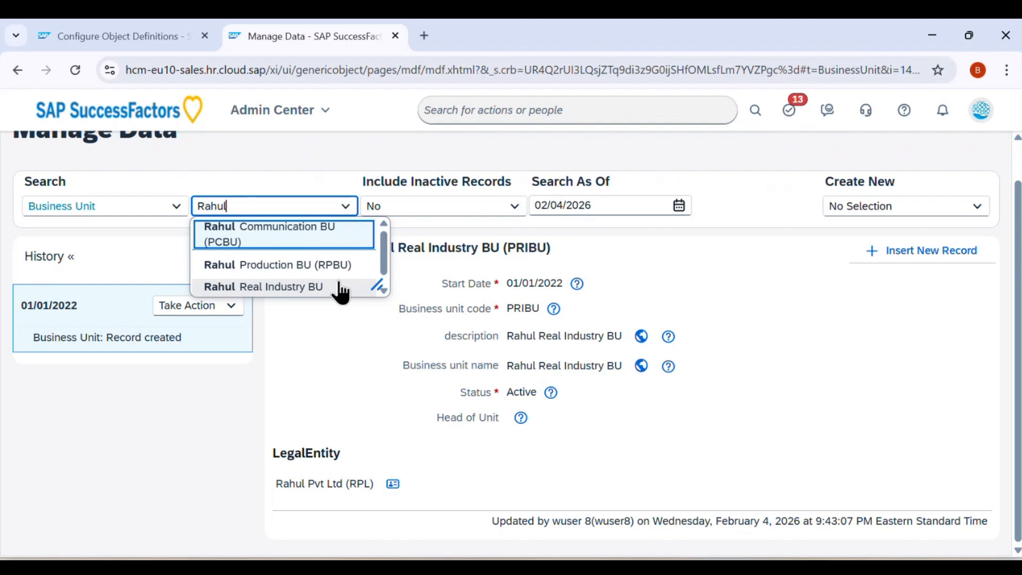
{"action": "left_click", "coordinate": [190, 423]}
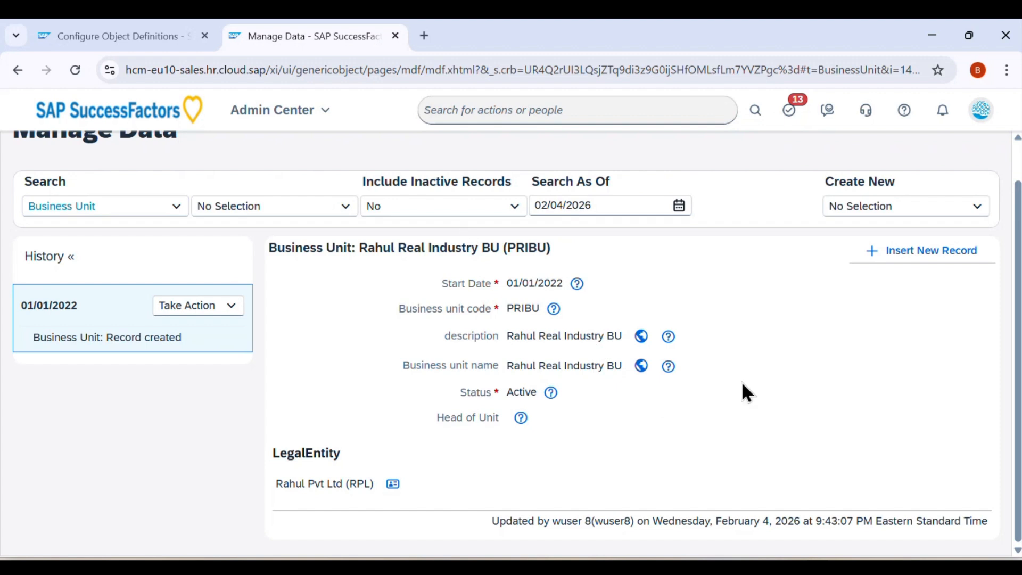
{"action": "scroll", "coordinate": [429, 271], "scroll_direction": "up", "scroll_amount": 1}
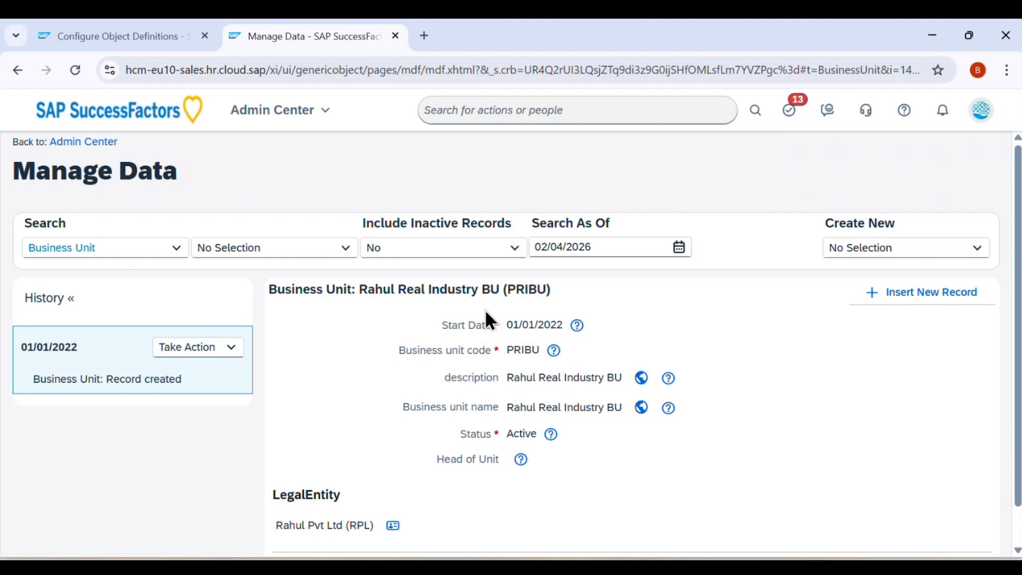
{"action": "scroll", "coordinate": [532, 322], "scroll_direction": "down", "scroll_amount": 1}
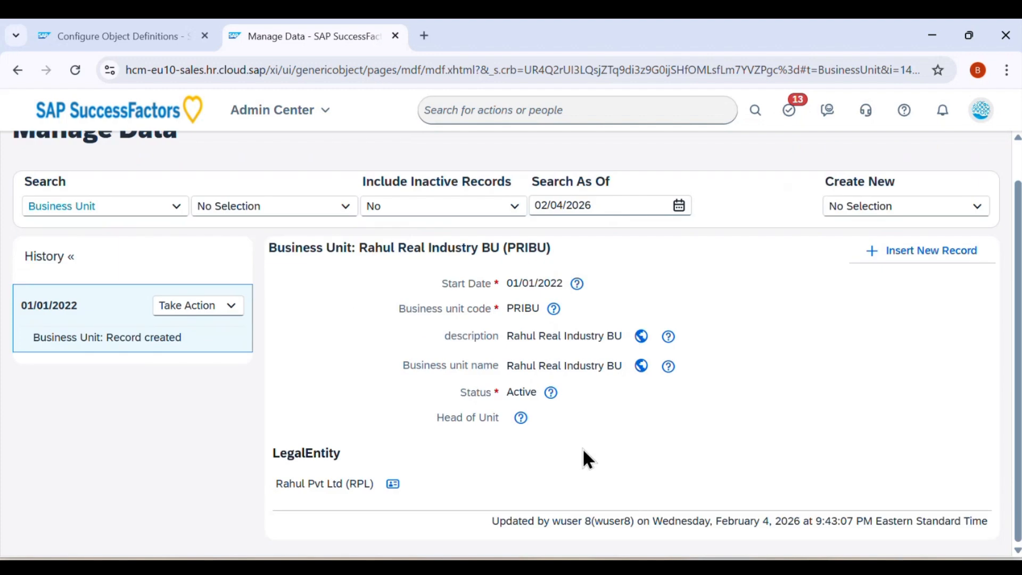